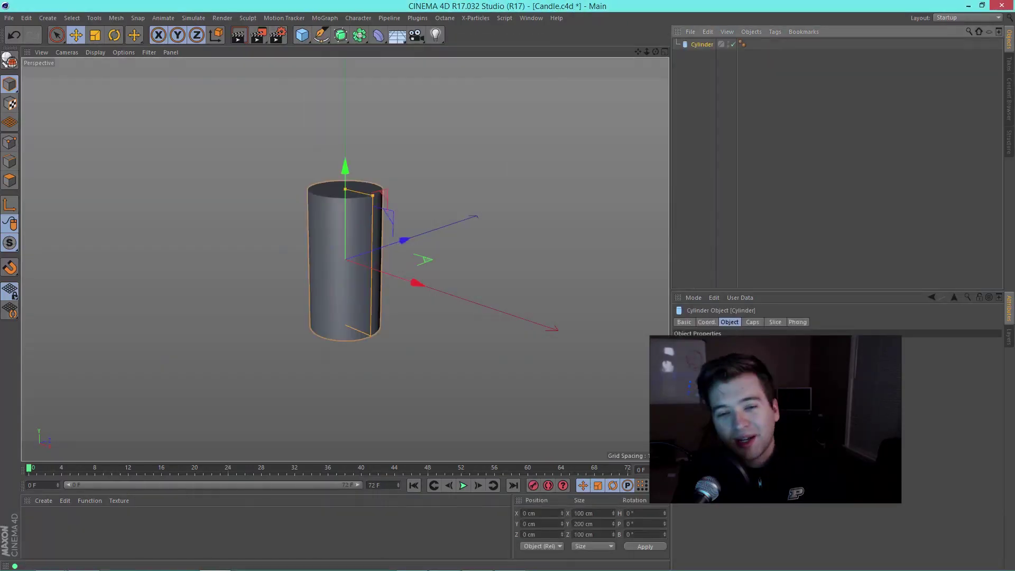
# - Convert the cylinder into an editable polygon object and start working on its top cap
pyautogui.press('c')
pyautogui.scroll(3, 355, 252)
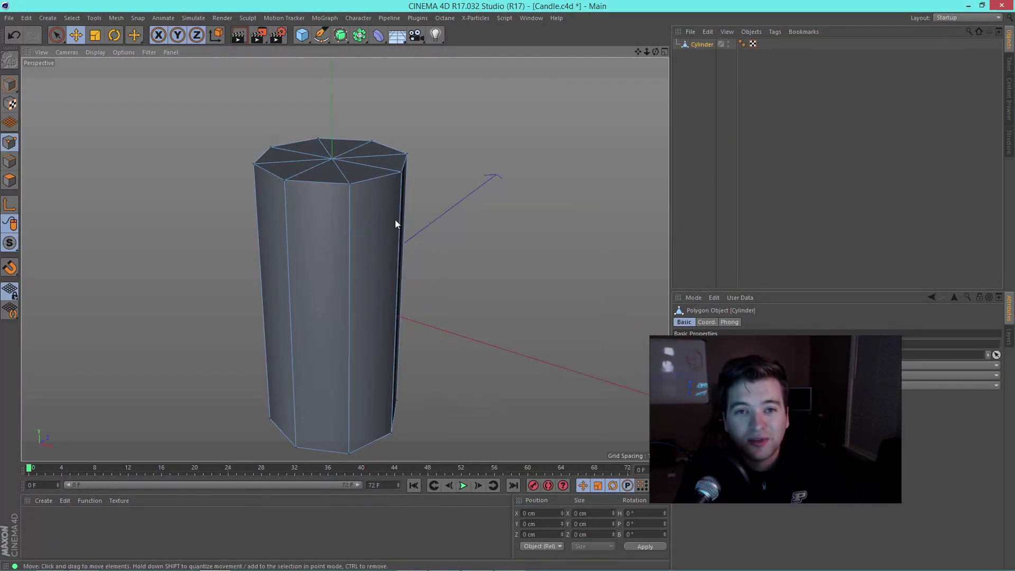
pyautogui.click(338, 161)
pyautogui.rightClick(463, 206)
# - Inset the cylinder's top cap to about 84.6 cm across and extrude it downward about 42 cm to form a recess
pyautogui.keyDown('alt'); pyautogui.moveTo(509, 401); pyautogui.dragTo(348, 305); pyautogui.keyUp('alt')
pyautogui.press('k')
pyautogui.click(341, 263)
pyautogui.click(341, 248)
pyautogui.keyDown('alt'); pyautogui.moveTo(341, 247); pyautogui.dragTo(328, 320); pyautogui.keyUp('alt')
pyautogui.press('e')
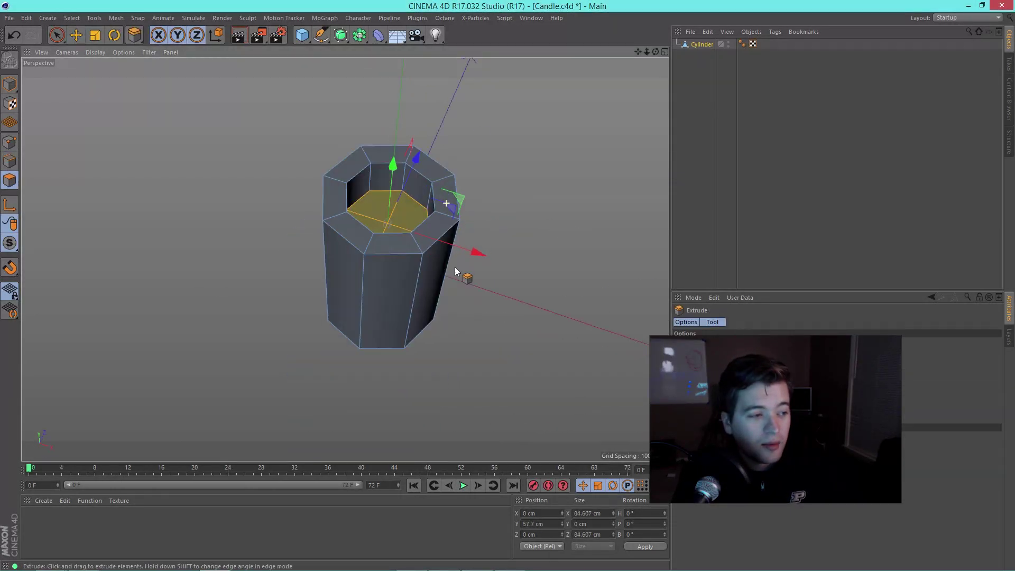
# - Select the faces around the recess in the cylinder's top, scale the recess narrower and clear the selection
pyautogui.press('9')
pyautogui.keyDown('shift'); pyautogui.click(355, 238); pyautogui.keyUp('shift')
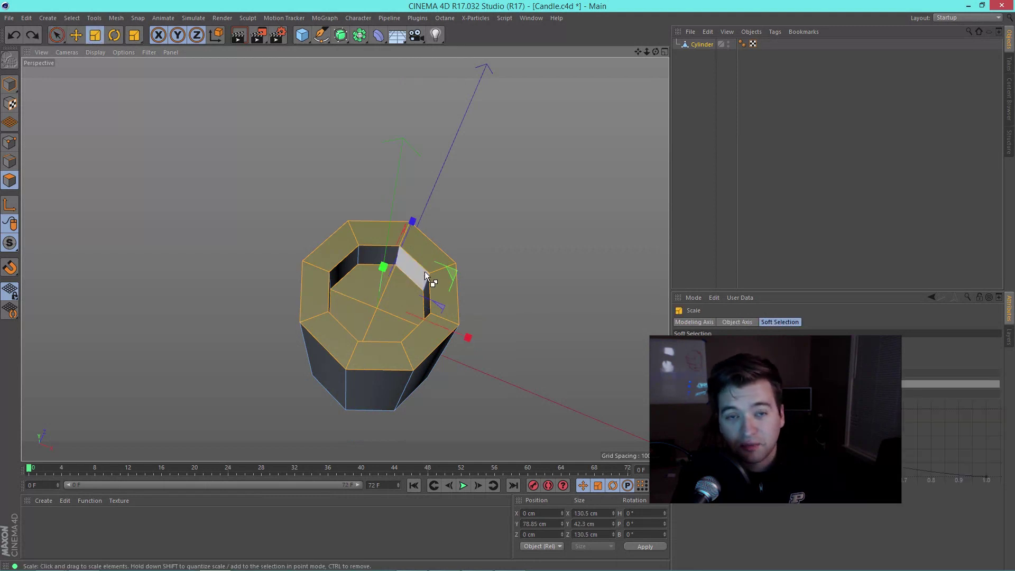
pyautogui.hotkey('ctrl', 'shift', 'a')
pyautogui.press('u')
pyautogui.press('l')
pyautogui.click(392, 258)
pyautogui.keyDown('alt'); pyautogui.moveTo(392, 258); pyautogui.dragTo(484, 306); pyautogui.keyUp('alt')
pyautogui.hotkey('ctrl', 'shift', 'a')
# - Enable vertex snapping and move the cylinder's axis to the centre of its base in the front view
pyautogui.press('9')
pyautogui.press('e')
pyautogui.press('F4')
pyautogui.scroll(5, 335, 211)
pyautogui.moveTo(9, 268); pyautogui.dragTo(56, 222)
pyautogui.click(57, 222)
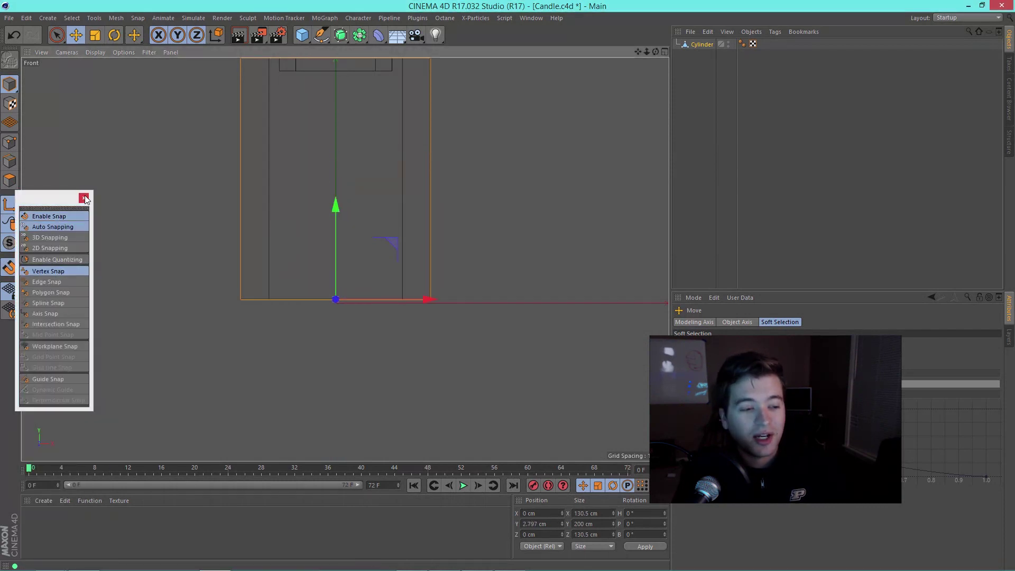
pyautogui.click(62, 400)
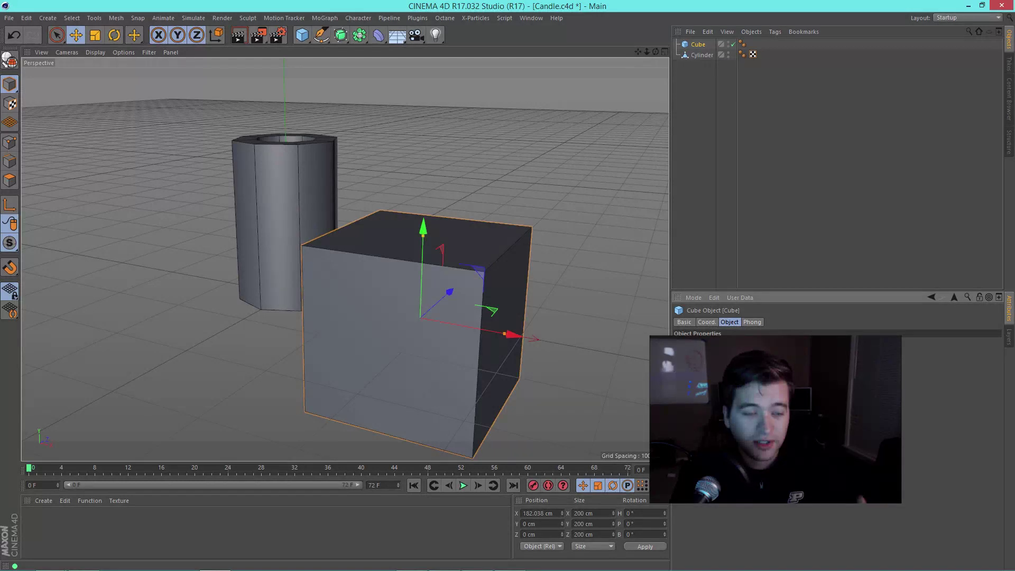
# - Set the reference cube's size to 10 cm on all three axes
pyautogui.press('Return')
pyautogui.write('10')
pyautogui.press('Tab')
pyautogui.press('Tab')
pyautogui.write('10')
pyautogui.press('Return')
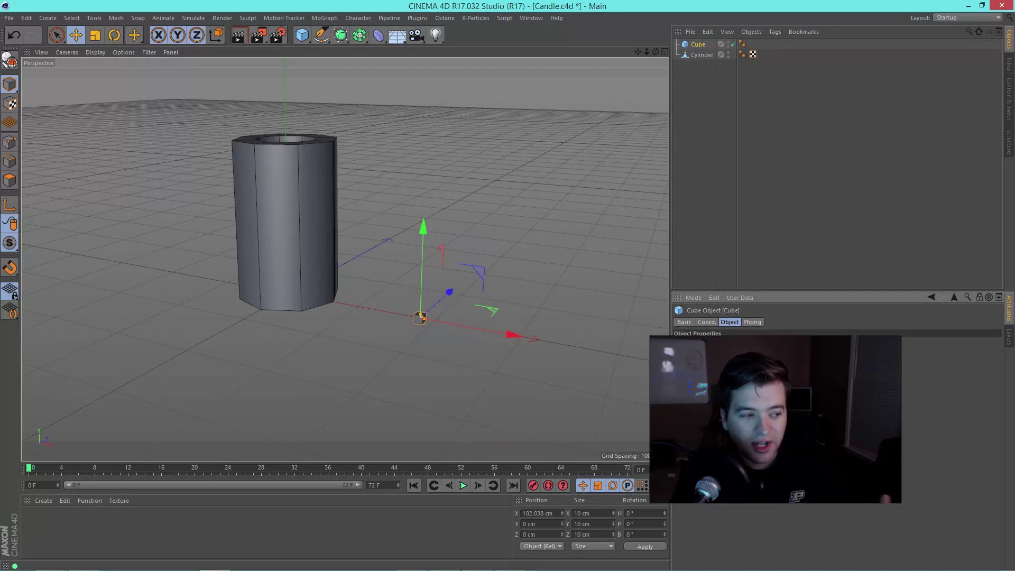
# - Scale the cylinder down to about 7.3 × 11.2 × 7.3 cm against the reference cube, and delete the cube
pyautogui.press('t')
pyautogui.press('F5')
pyautogui.press('e')
pyautogui.moveTo(526, 390); pyautogui.dragTo(515, 338)
pyautogui.press('F1')
pyautogui.scroll(-5, 256, 301)
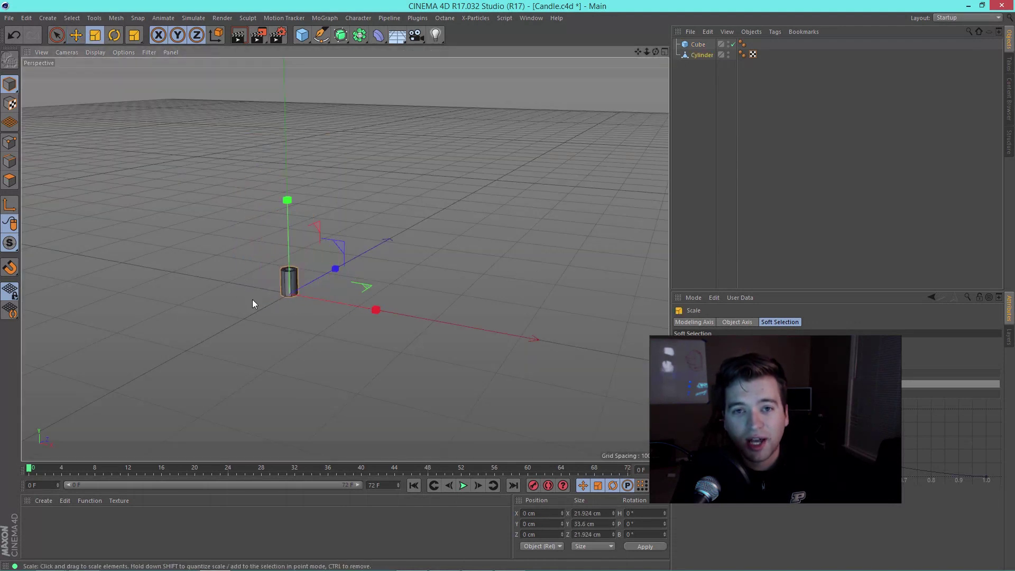
pyautogui.scroll(6, 238, 306)
pyautogui.click(697, 44)
pyautogui.press('Delete')
pyautogui.scroll(5, 395, 293)
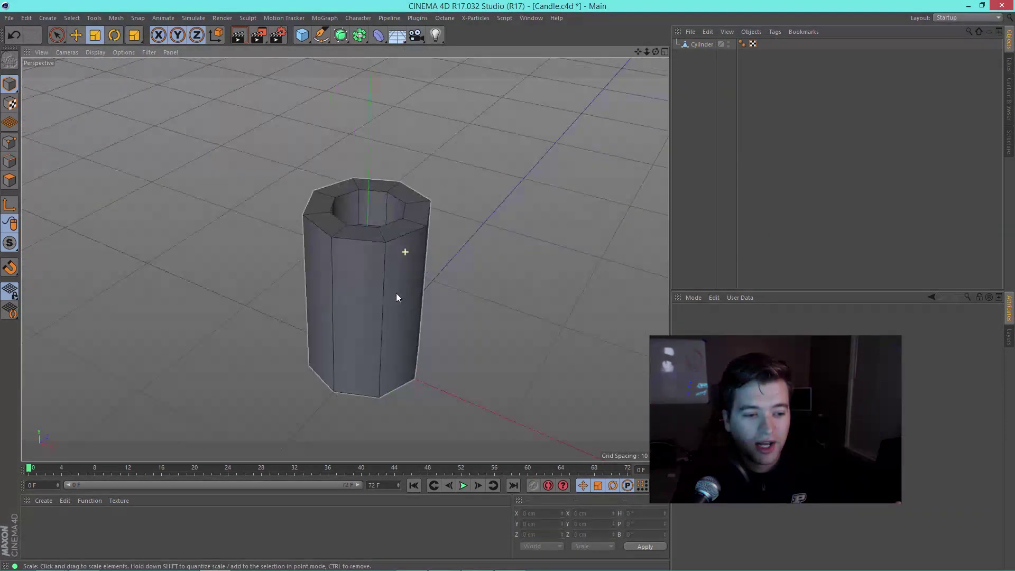
# - Ring-select the cylinder's outer vertical edges and add three evenly spaced horizontal cuts
pyautogui.press('c')
pyautogui.rightClick(473, 272)
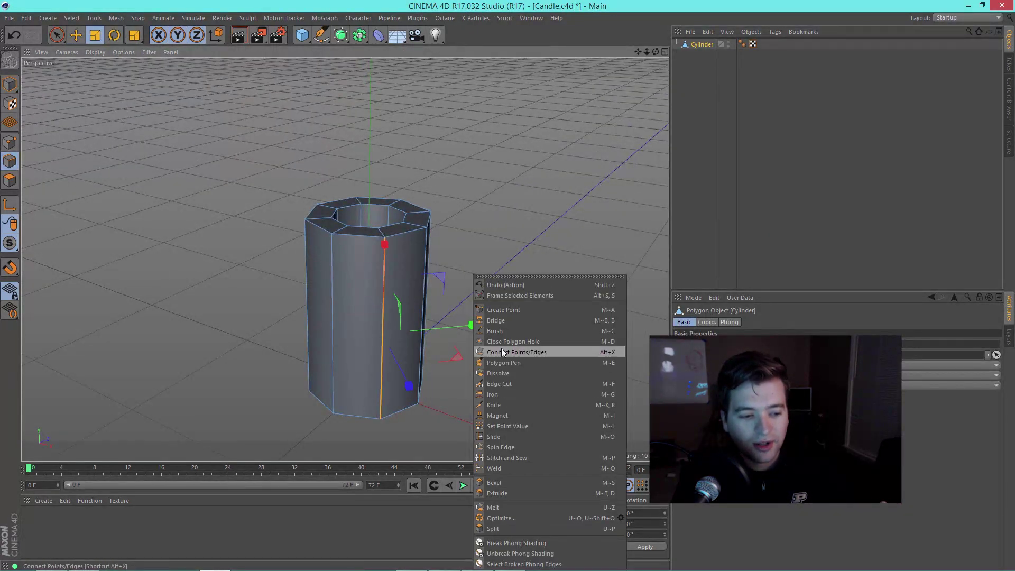
pyautogui.click(520, 383)
pyautogui.click(376, 308)
pyautogui.rightClick(502, 304)
pyautogui.click(526, 353)
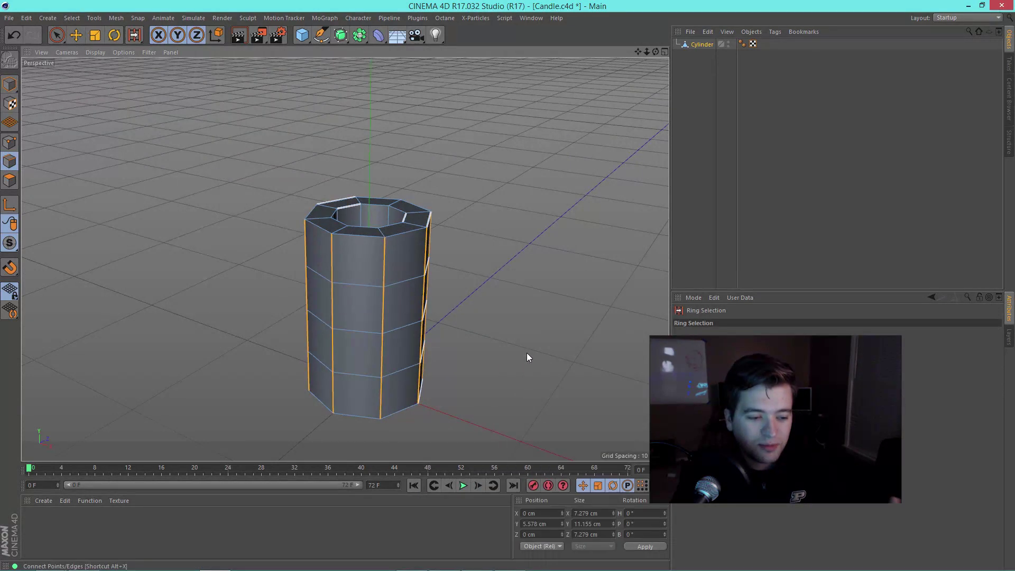
# - Divide the outer wall into eight vertical segments and add one horizontal cut around the recess's inner wall
pyautogui.keyDown('alt'); pyautogui.moveTo(526, 353); pyautogui.dragTo(380, 238); pyautogui.keyUp('alt')
pyautogui.scroll(3, 380, 238)
pyautogui.click(380, 238)
pyautogui.rightClick(570, 271)
pyautogui.click(565, 261)
pyautogui.scroll(-3, 471, 290)
pyautogui.press('F4')
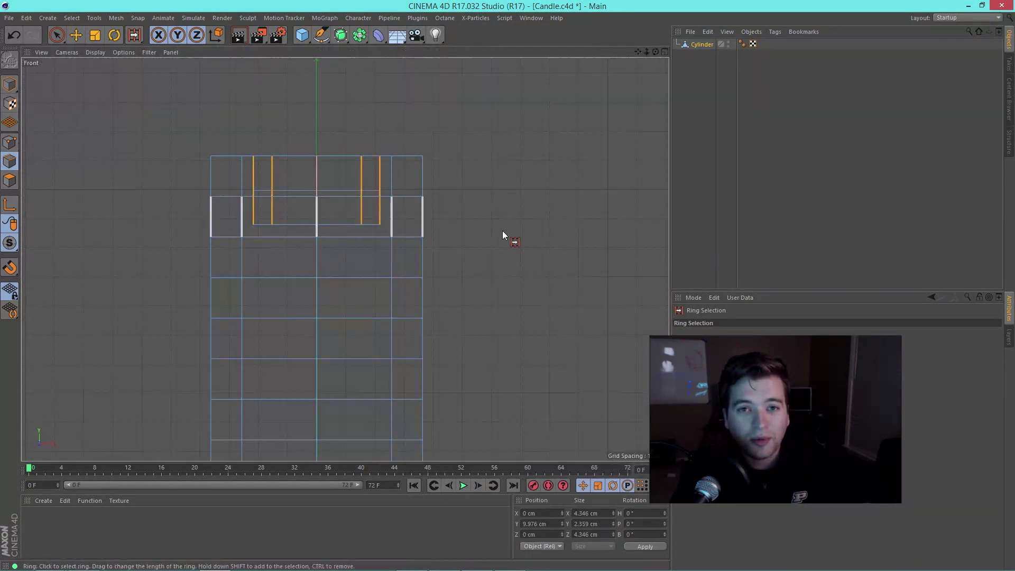
# - Cut an additional edge loop around the cylinder's top rim
pyautogui.press('F1')
pyautogui.press('e')
pyautogui.click(465, 271)
pyautogui.rightClick(381, 294)
pyautogui.rightClick(544, 272)
pyautogui.click(581, 360)
# - Inset the polygons of the cylinder's bottom cap to about 5.9 cm across
pyautogui.keyDown('alt'); pyautogui.moveTo(587, 352); pyautogui.dragTo(424, 233); pyautogui.keyUp('alt')
pyautogui.click(427, 382)
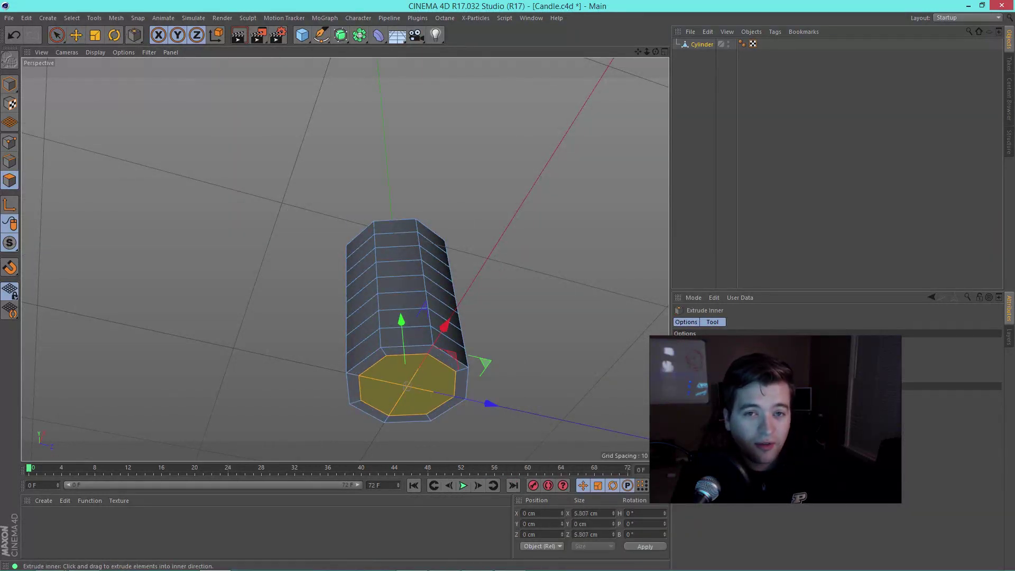
pyautogui.keyDown('alt'); pyautogui.moveTo(541, 354); pyautogui.dragTo(444, 275); pyautogui.keyUp('alt')
pyautogui.press('d')
pyautogui.click(480, 312)
pyautogui.keyDown('alt'); pyautogui.moveTo(480, 312); pyautogui.dragTo(423, 408); pyautogui.keyUp('alt')
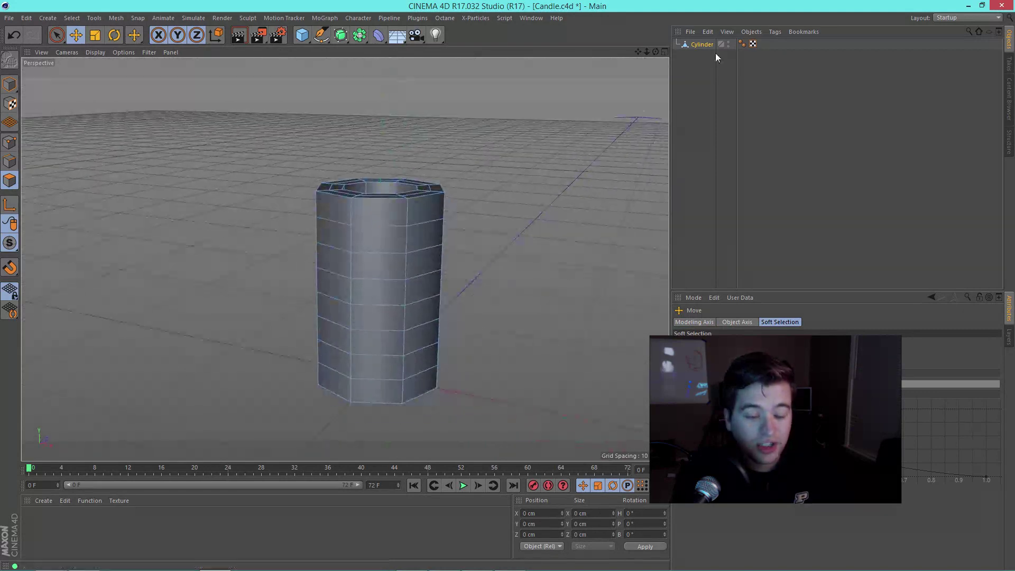
# - Switch to the Sculpting layout and subdivide the cylinder to level 4
pyautogui.rightClick(703, 44)
pyautogui.click(968, 17)
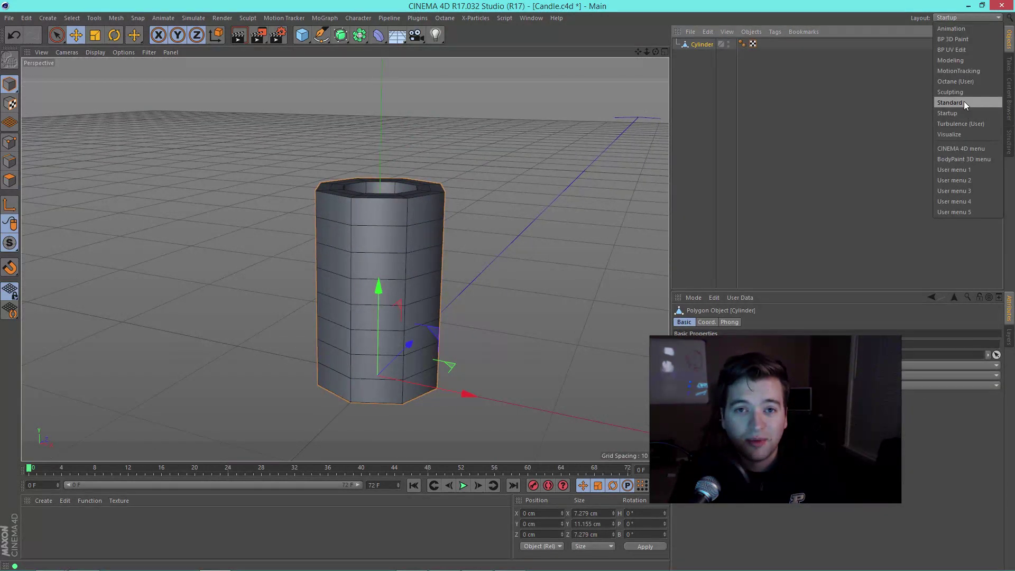
pyautogui.click(967, 104)
pyautogui.click(1009, 72)
pyautogui.keyDown('alt'); pyautogui.moveTo(402, 296); pyautogui.dragTo(370, 284); pyautogui.keyUp('alt')
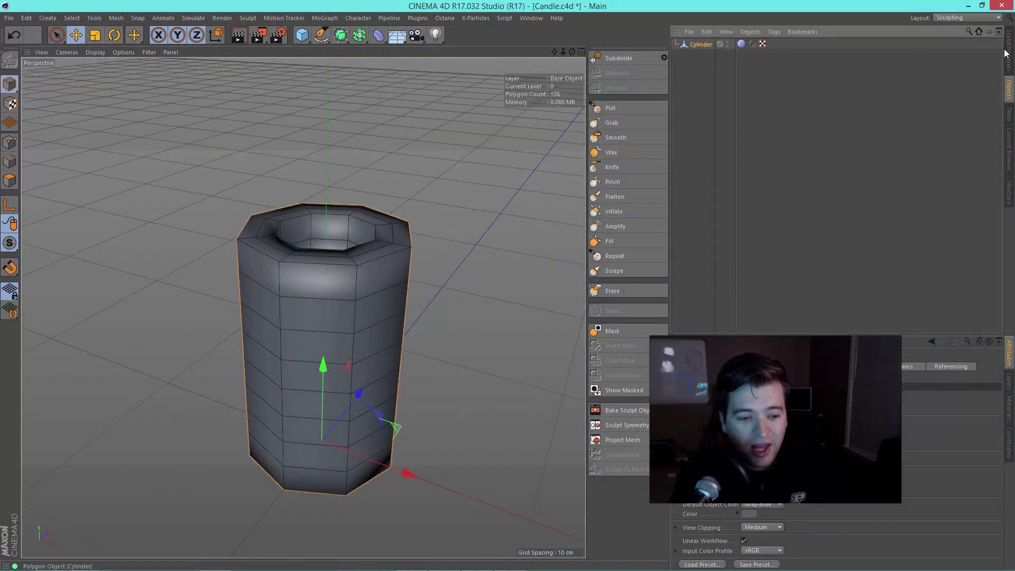
pyautogui.click(618, 58)
# - Sculpt an uneven melted rim and wax drips on the candle's upper part with the Pull, Grab and Inflate brushes
pyautogui.click(610, 108)
pyautogui.click(612, 122)
pyautogui.moveTo(338, 228)
pyautogui.keyDown('alt'); pyautogui.mouseDown()
pyautogui.moveTo(294, 215)
pyautogui.moveTo(389, 220)
pyautogui.moveTo(366, 212)
pyautogui.mouseUp(); pyautogui.keyUp('alt')
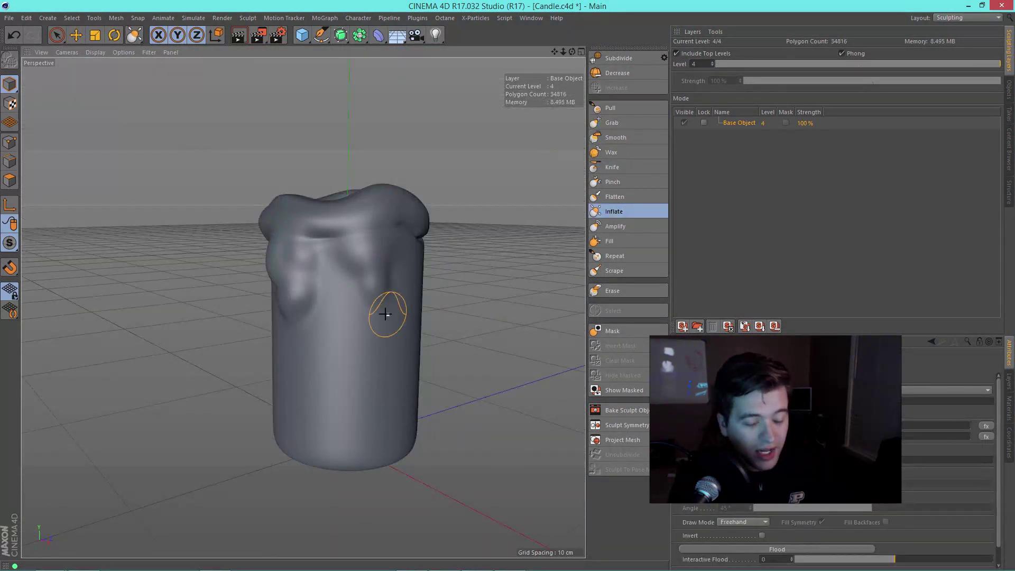
pyautogui.moveTo(386, 310)
pyautogui.keyDown('alt'); pyautogui.mouseDown()
pyautogui.moveTo(378, 220)
pyautogui.moveTo(355, 327)
pyautogui.moveTo(370, 278)
pyautogui.moveTo(410, 324)
pyautogui.moveTo(381, 317)
pyautogui.moveTo(386, 283)
pyautogui.moveTo(331, 332)
pyautogui.mouseUp(); pyautogui.keyUp('alt')
pyautogui.press('p')
pyautogui.click(618, 212)
pyautogui.keyDown('alt'); pyautogui.moveTo(418, 295); pyautogui.dragTo(340, 283); pyautogui.keyUp('alt')
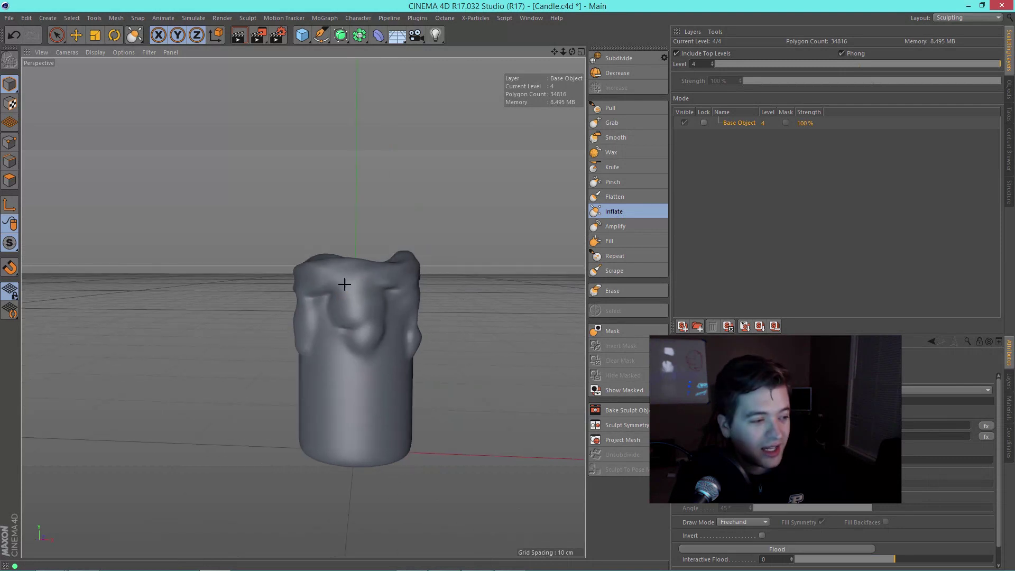
# - Refine and lengthen the wax drips around the candle with the Grab and Pull brushes
pyautogui.moveTo(340, 324)
pyautogui.keyDown('alt'); pyautogui.mouseDown()
pyautogui.moveTo(349, 340)
pyautogui.moveTo(370, 331)
pyautogui.moveTo(351, 344)
pyautogui.moveTo(363, 301)
pyautogui.moveTo(336, 290)
pyautogui.moveTo(412, 294)
pyautogui.mouseUp(); pyautogui.keyUp('alt')
pyautogui.press('g')
pyautogui.scroll(3, 344, 309)
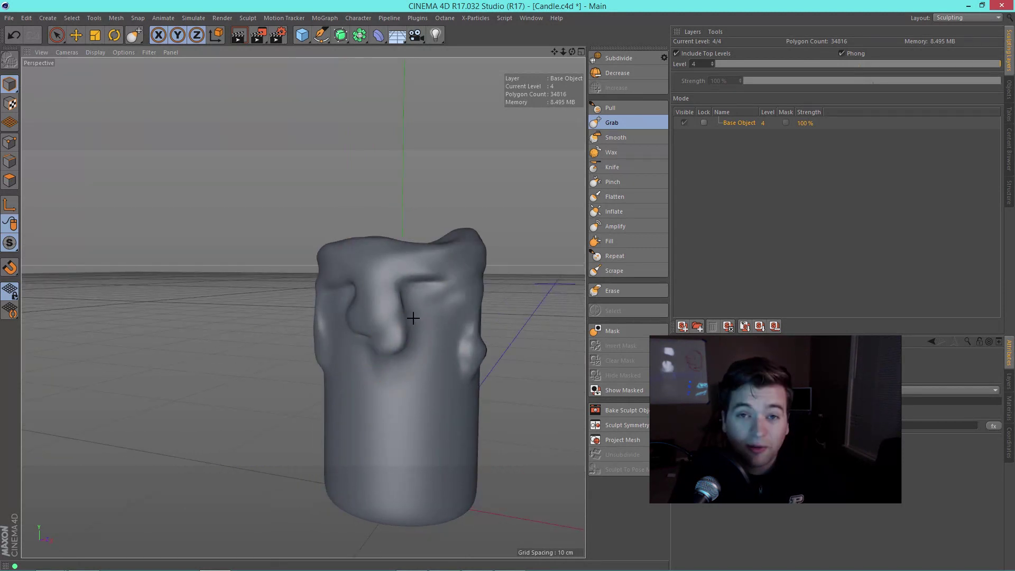
pyautogui.keyDown('alt'); pyautogui.moveTo(410, 317); pyautogui.dragTo(370, 312); pyautogui.keyUp('alt')
pyautogui.click(610, 107)
pyautogui.moveTo(435, 268)
pyautogui.keyDown('alt'); pyautogui.mouseDown()
pyautogui.moveTo(462, 294)
pyautogui.moveTo(435, 324)
pyautogui.moveTo(469, 301)
pyautogui.mouseUp(); pyautogui.keyUp('alt')
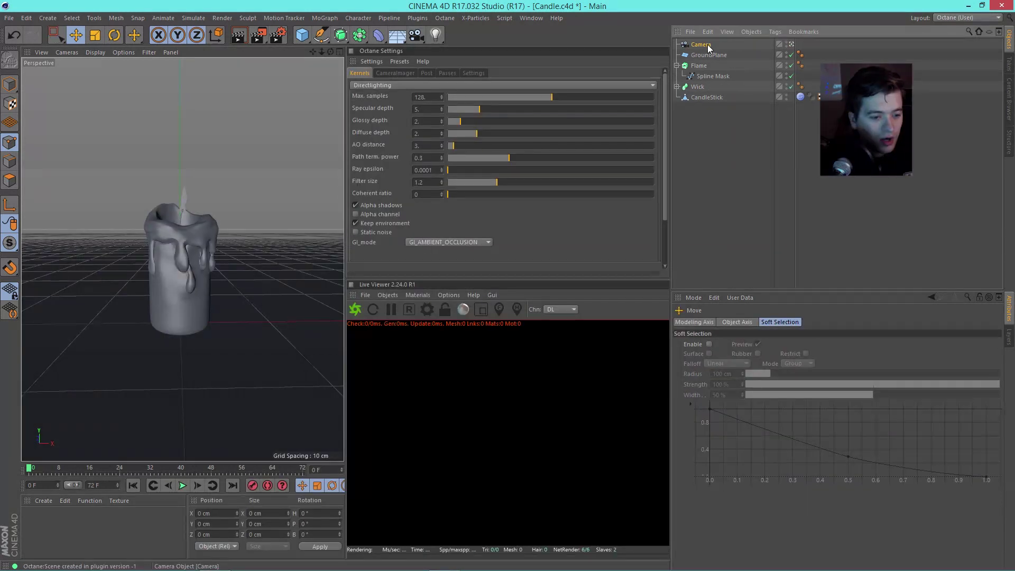
# - Set the perspective viewport's tinted border opacity to 100 % and reframe the candle through the camera
pyautogui.click(703, 46)
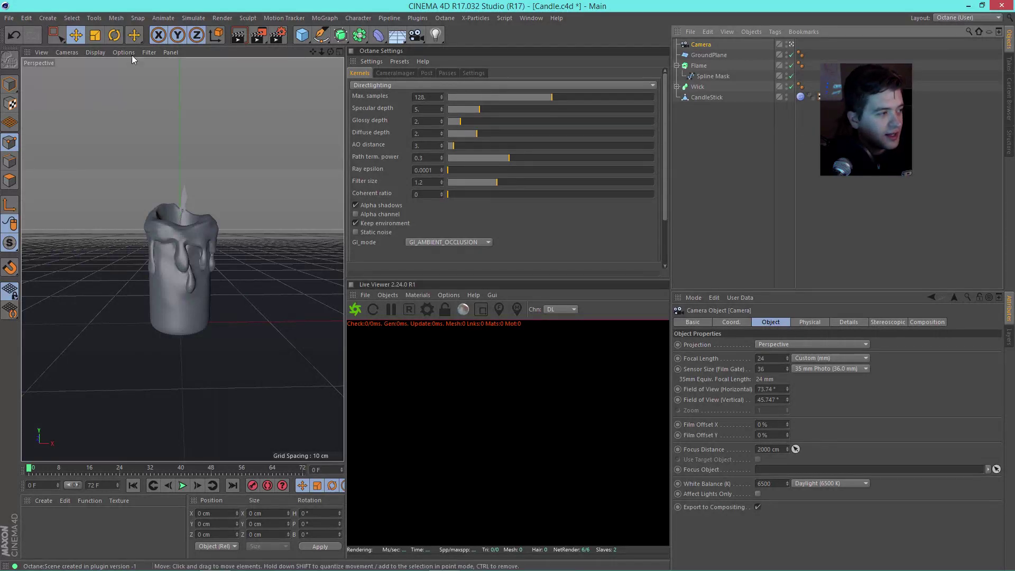
pyautogui.click(151, 53)
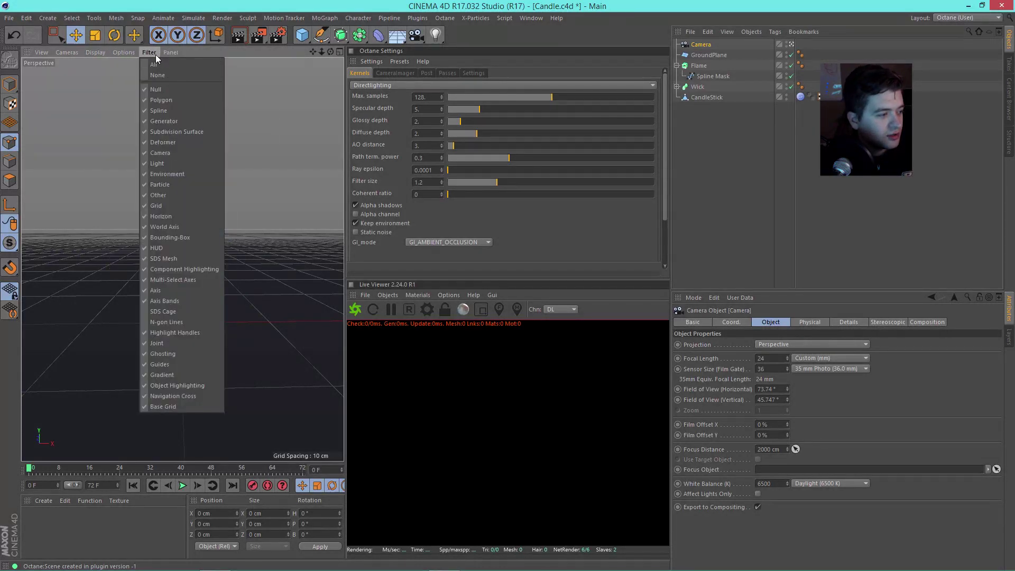
pyautogui.moveTo(113, 55)
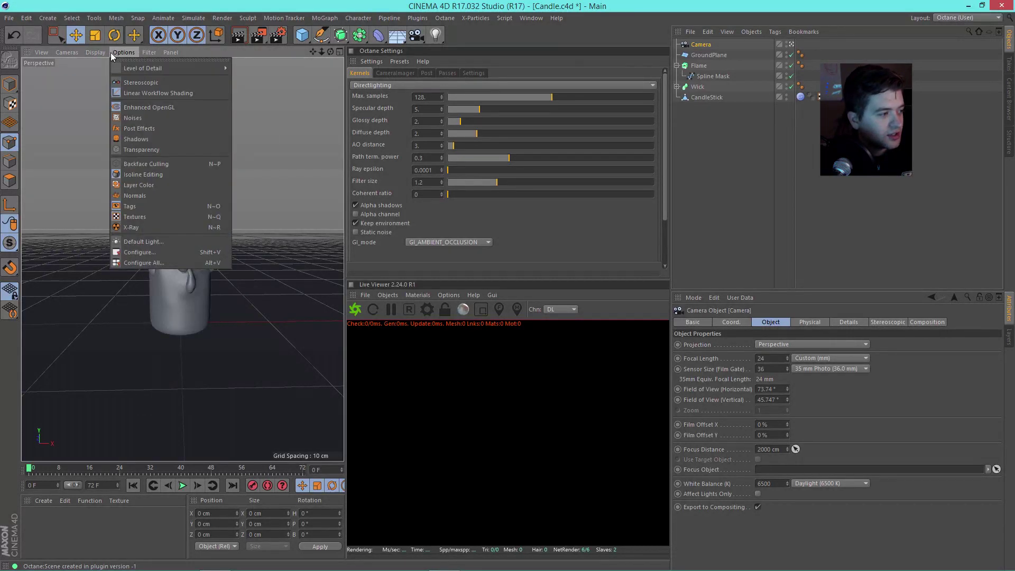
pyautogui.click(140, 253)
pyautogui.click(743, 322)
pyautogui.click(774, 320)
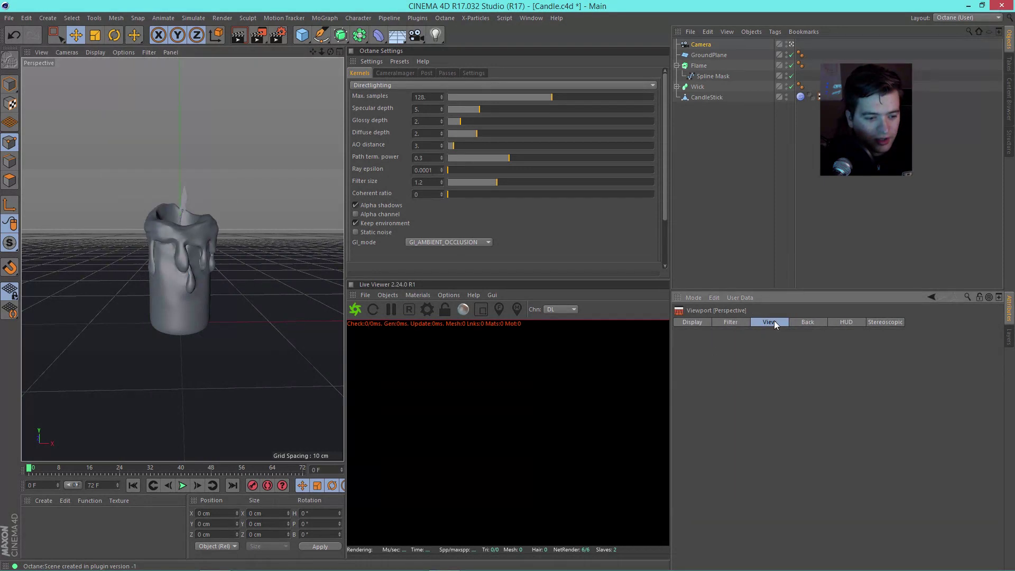
pyautogui.moveTo(804, 425); pyautogui.dragTo(804, 373)
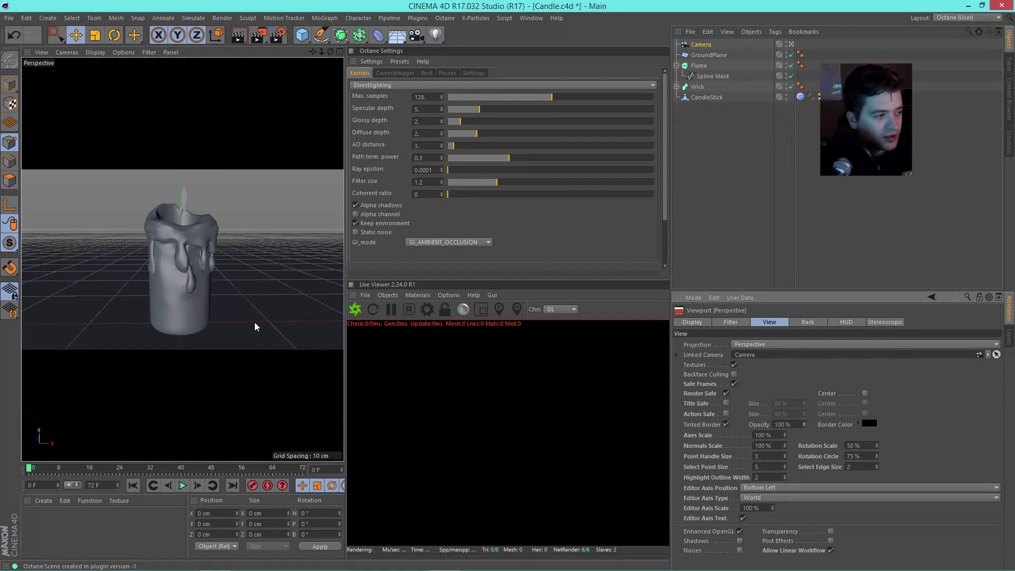
pyautogui.scroll(4, 195, 267)
pyautogui.keyDown('alt'); pyautogui.moveTo(186, 261); pyautogui.dragTo(208, 270); pyautogui.keyUp('alt')
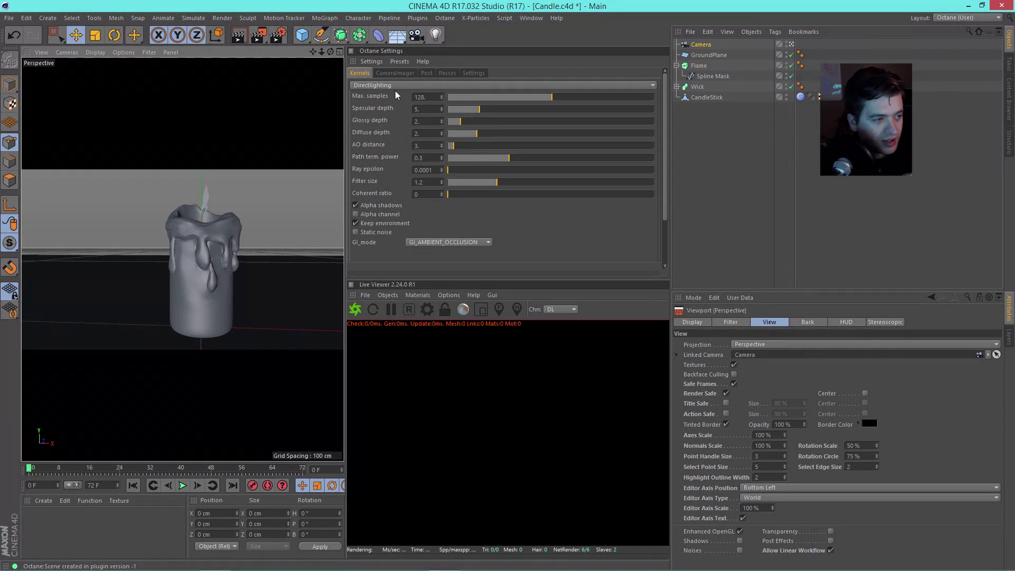
# - Set the Octane kernel to Pathtracing with 2048 max samples and a coherent ratio of 0.479, and save the scene
pyautogui.click(443, 87)
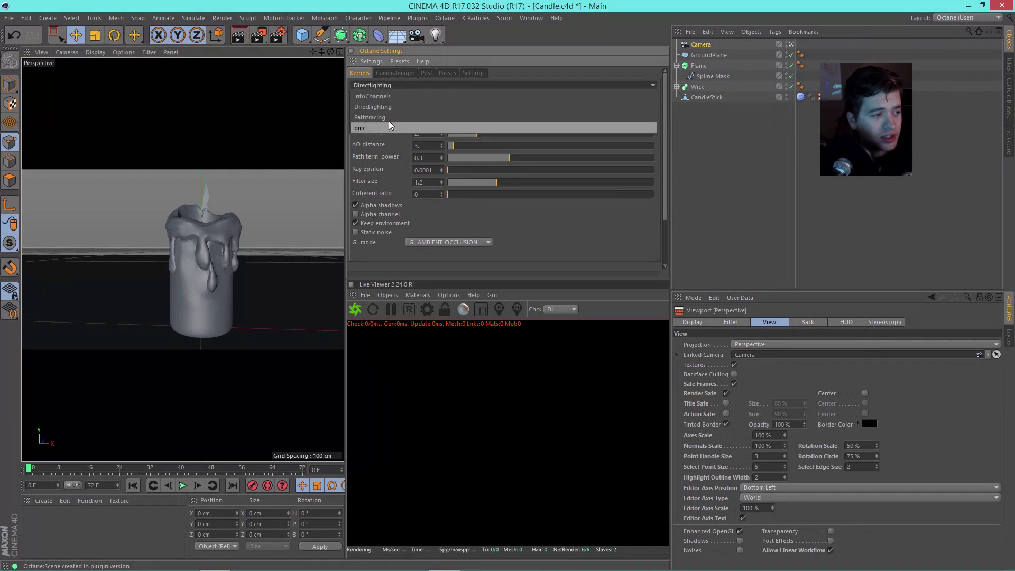
pyautogui.click(388, 121)
pyautogui.doubleClick(437, 97)
pyautogui.write('2048.')
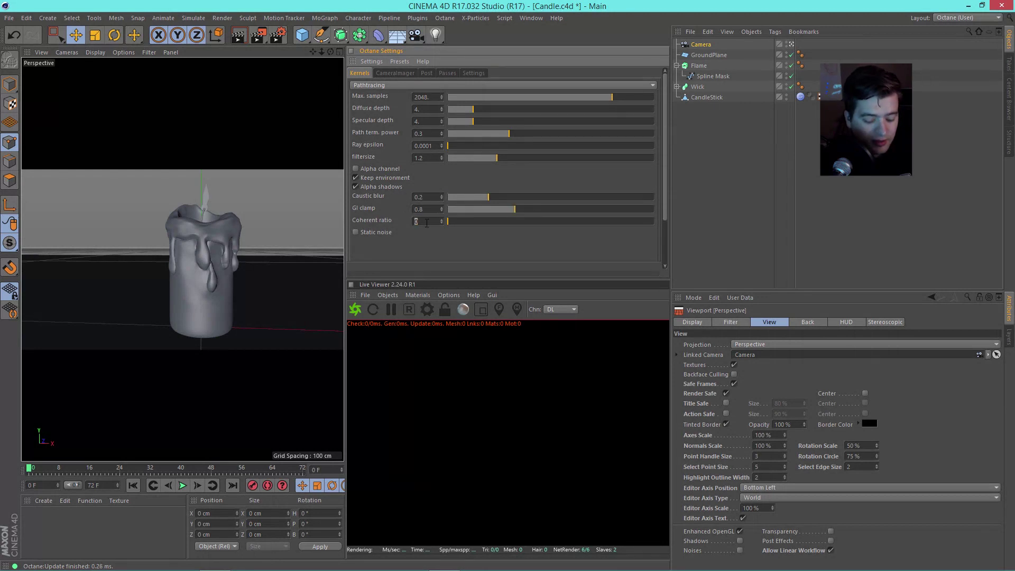
pyautogui.press('Return')
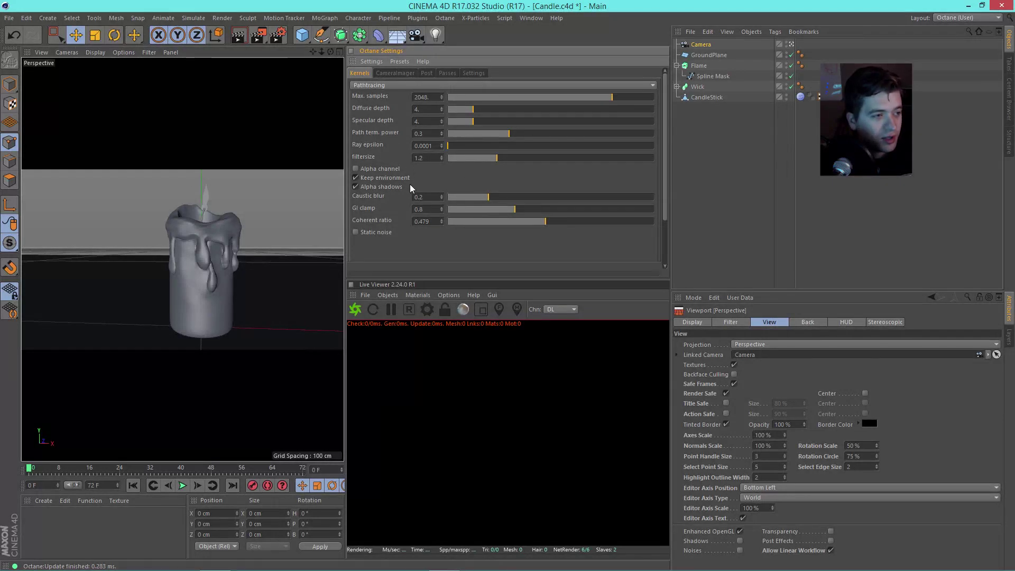
pyautogui.hotkey('ctrl', 's')
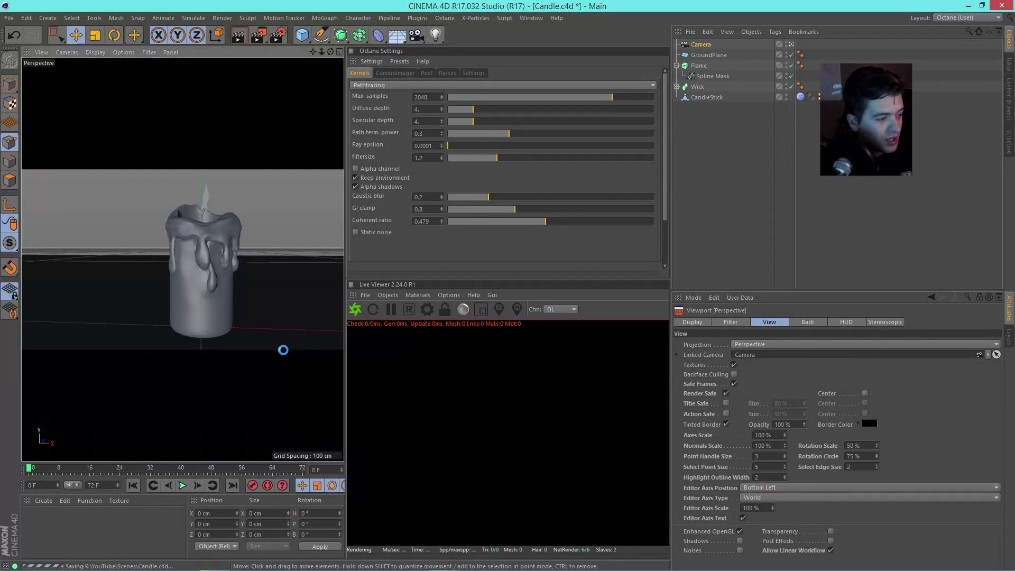
# - Create an Octane material, name it Flame and open it in the Material Editor
pyautogui.click(43, 500)
pyautogui.moveTo(69, 424)
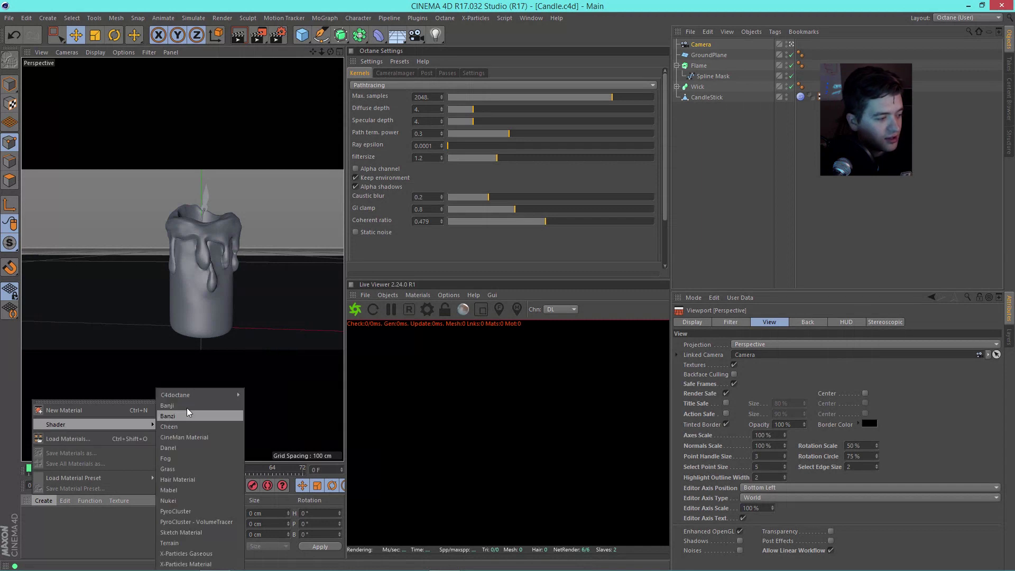
pyautogui.click(266, 395)
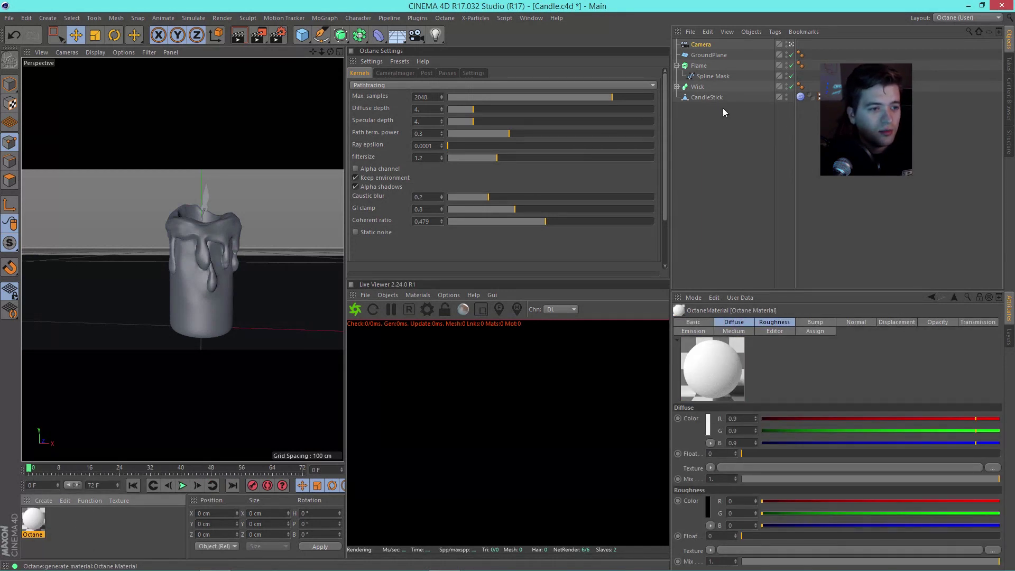
pyautogui.click(699, 66)
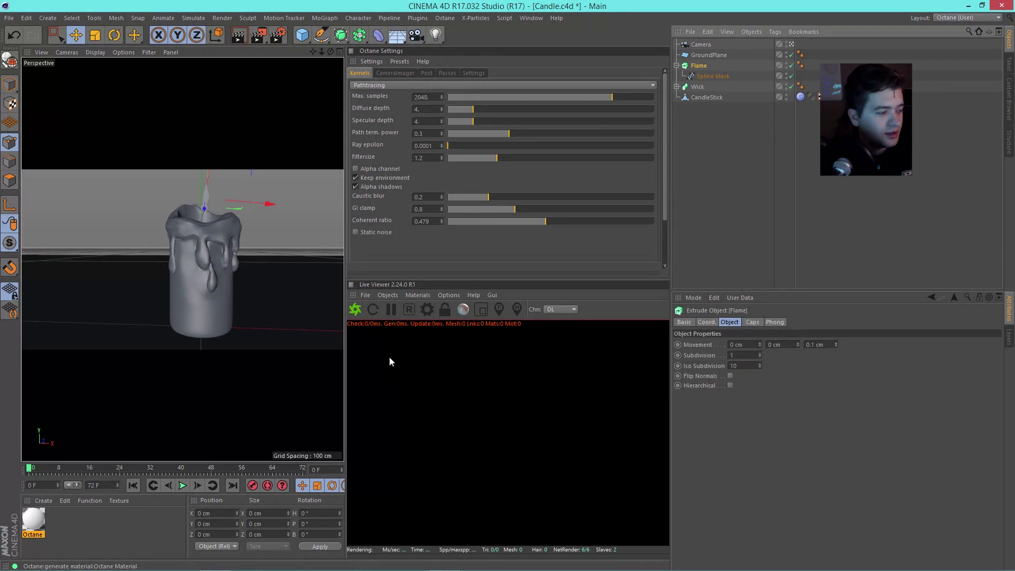
pyautogui.doubleClick(29, 526)
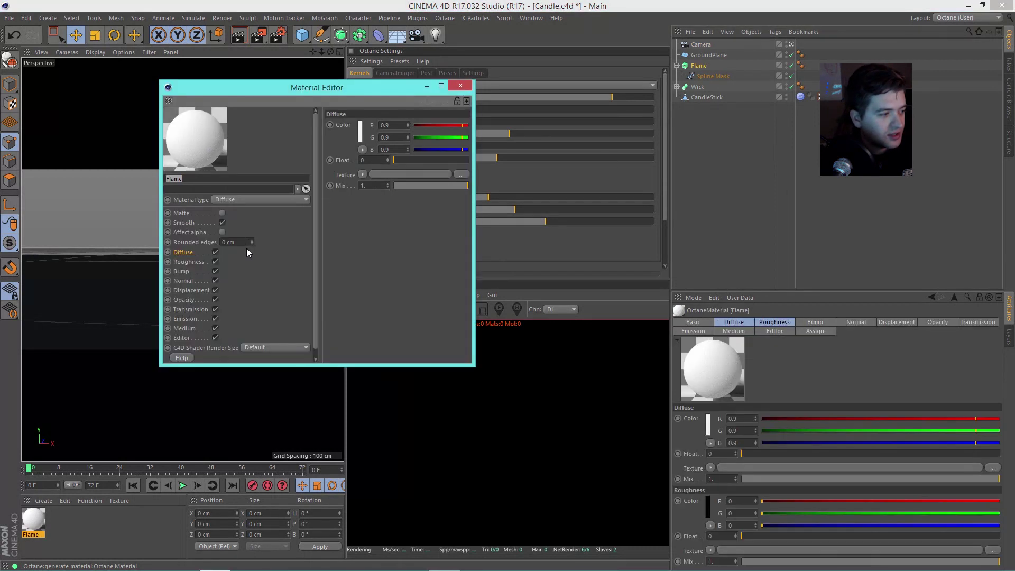
# - Load a Blackbody Emission shader into the Flame material's emission texture and open the shader's settings
pyautogui.click(185, 319)
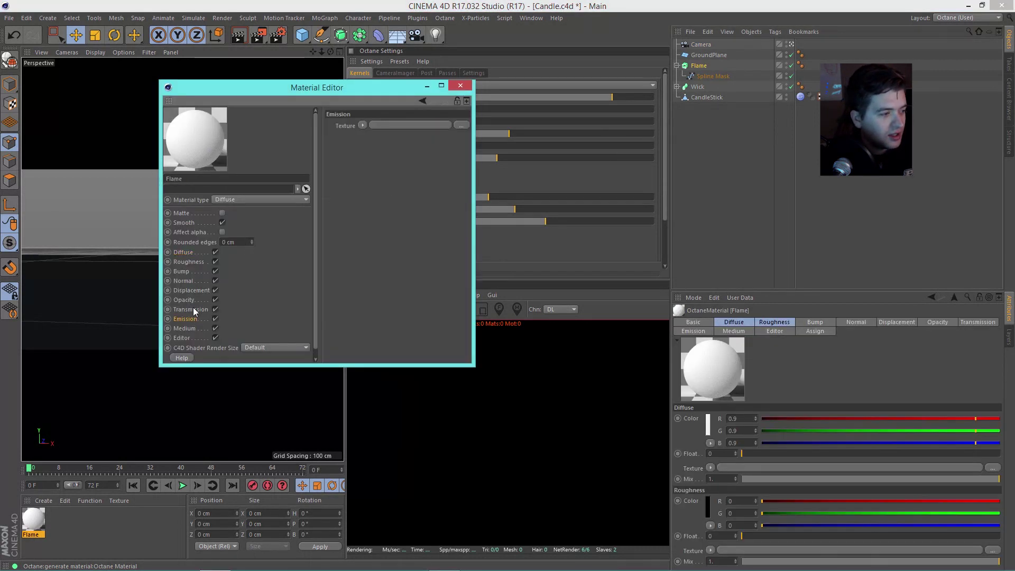
pyautogui.click(362, 126)
pyautogui.moveTo(398, 324)
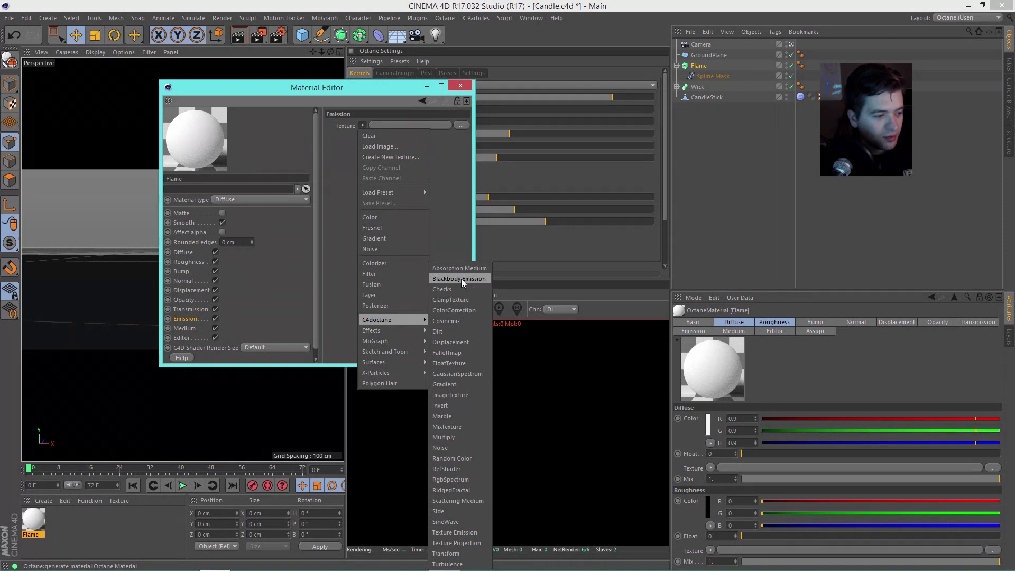
pyautogui.click(479, 279)
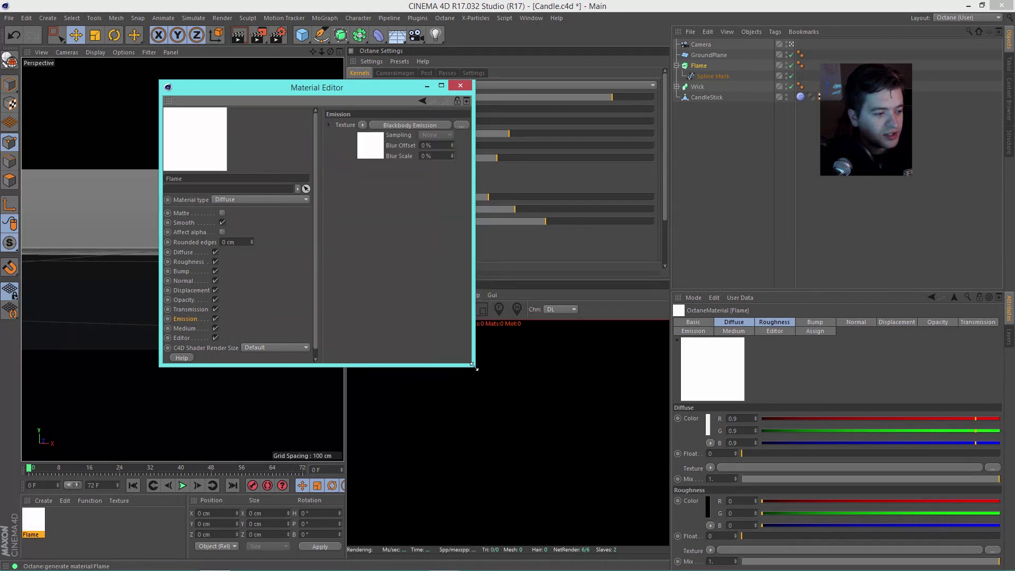
pyautogui.moveTo(474, 366); pyautogui.dragTo(543, 407)
pyautogui.moveTo(401, 87); pyautogui.dragTo(639, 132)
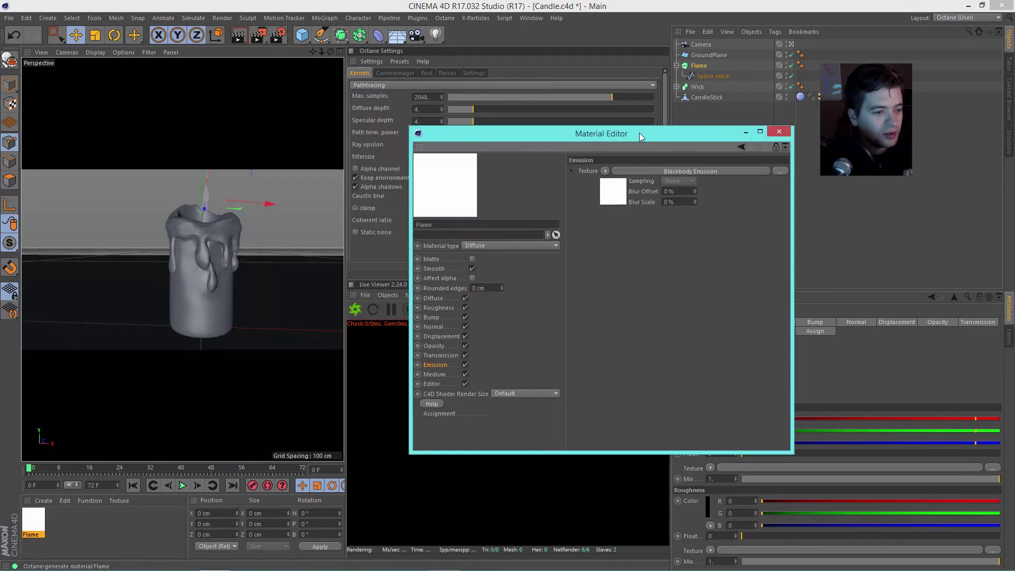
pyautogui.click(622, 200)
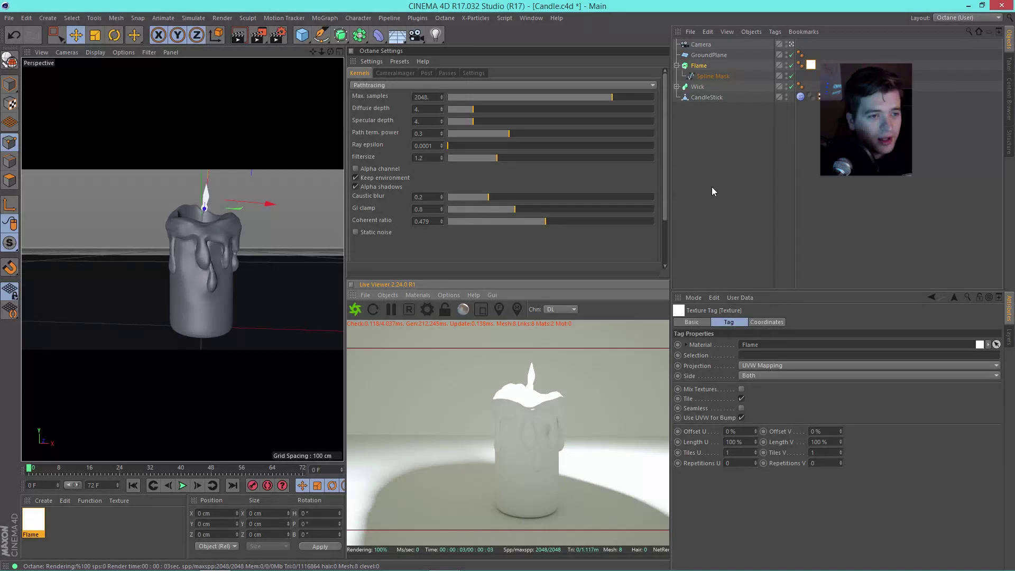
# - Add an Octane Camera tag to the Camera object and view the tag's Thinlens and Camera Imager settings
pyautogui.rightClick(701, 44)
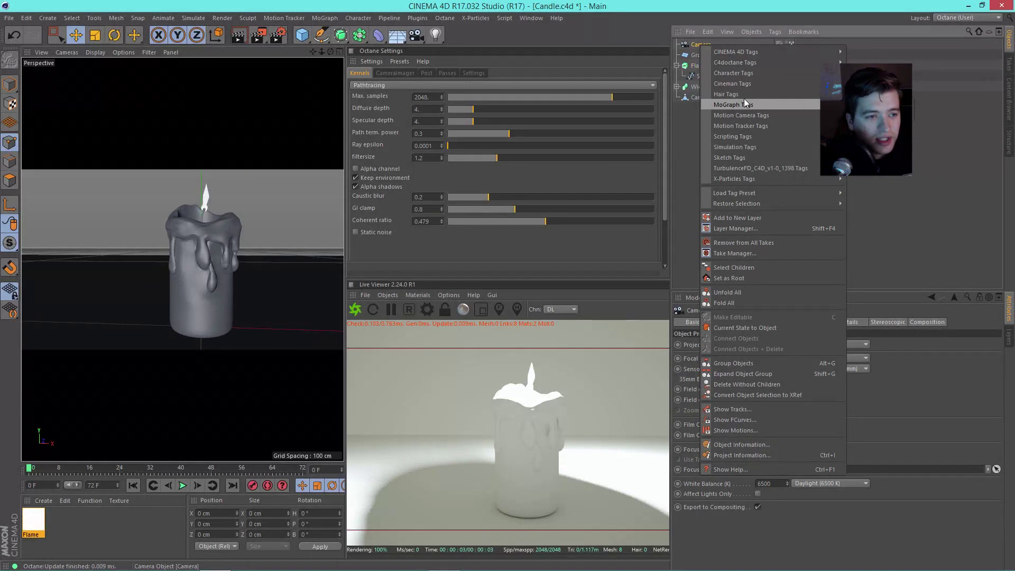
pyautogui.moveTo(759, 66)
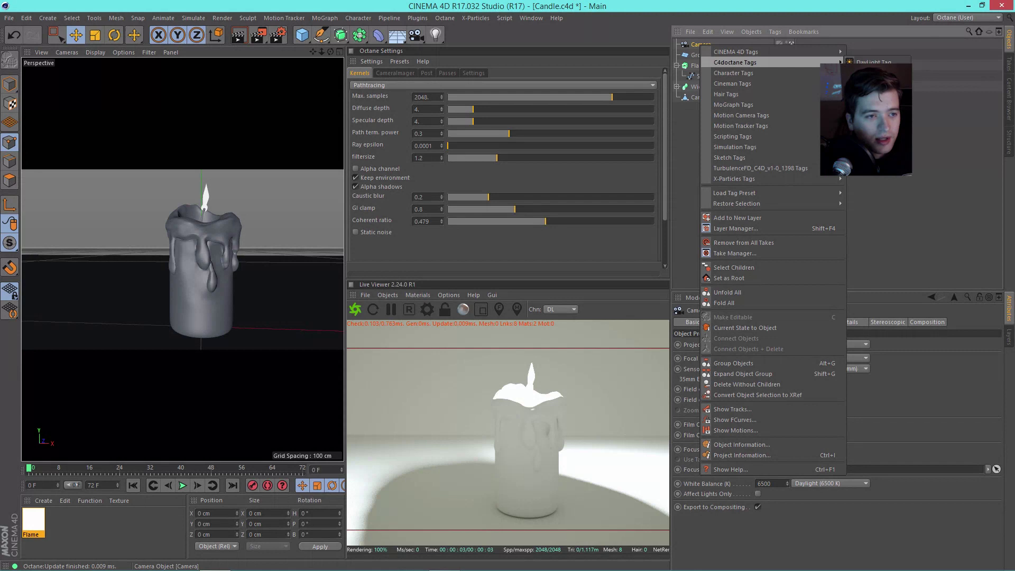
pyautogui.click(872, 73)
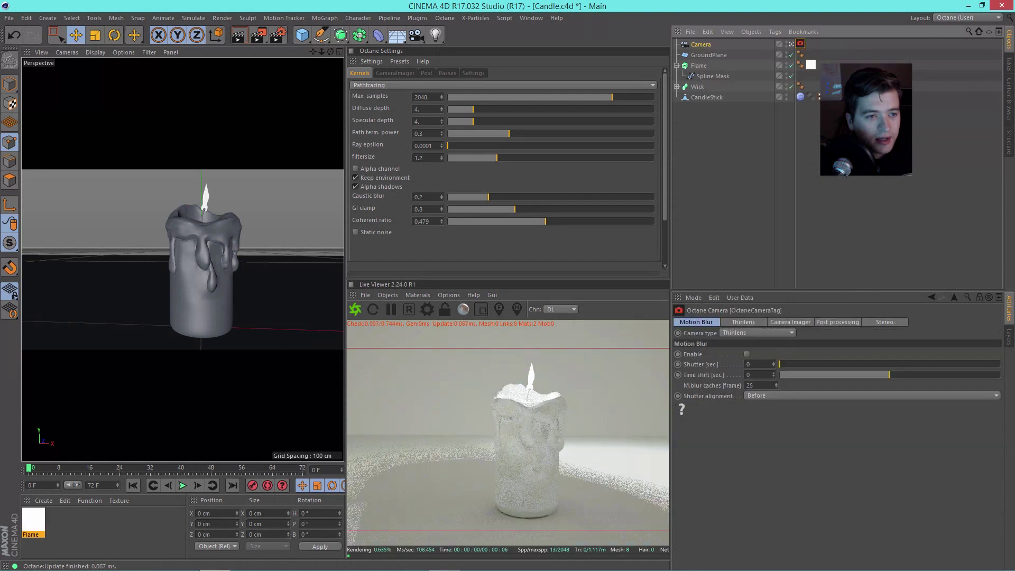
pyautogui.click(753, 323)
pyautogui.click(787, 321)
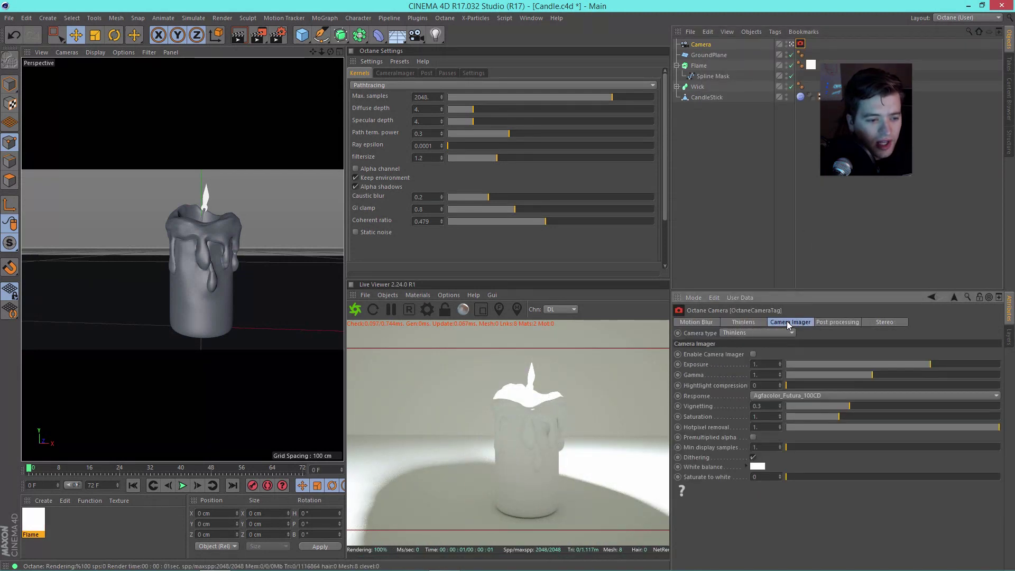
pyautogui.click(776, 189)
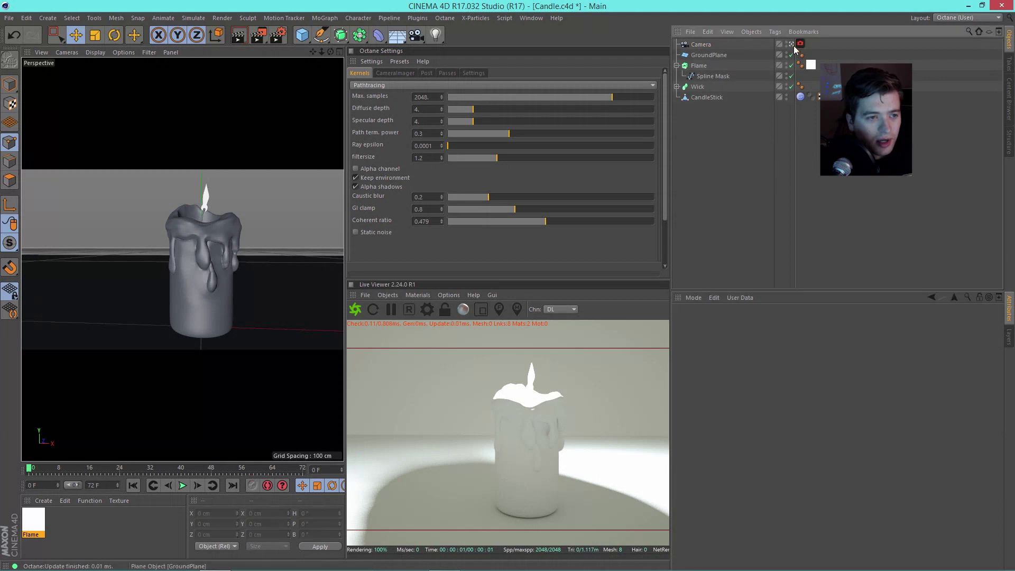
# - Rename the Camera object to RenderCamera
pyautogui.doubleClick(700, 44)
pyautogui.write('Rend')
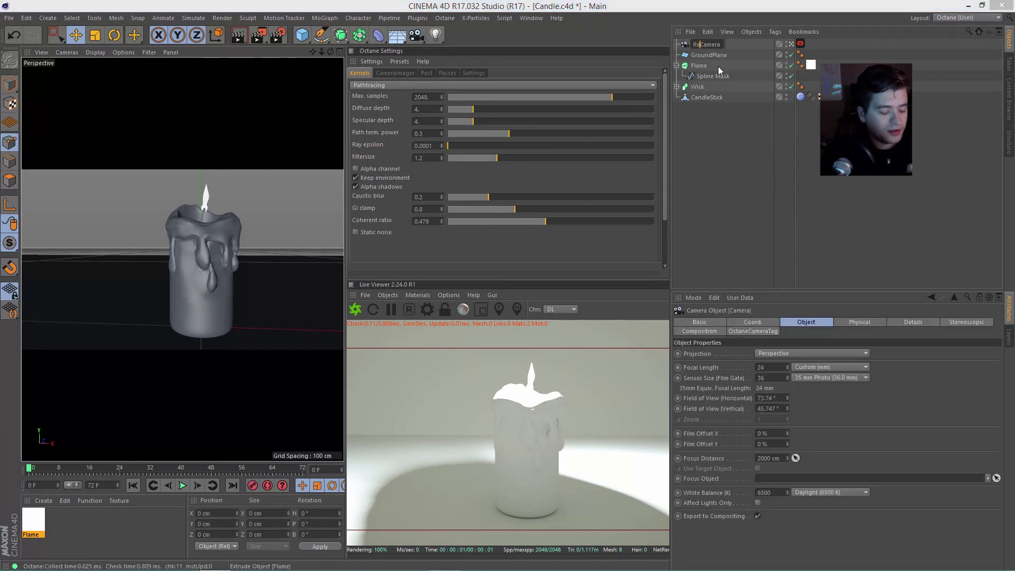
pyautogui.write('er')
pyautogui.press('Return')
pyautogui.click(699, 150)
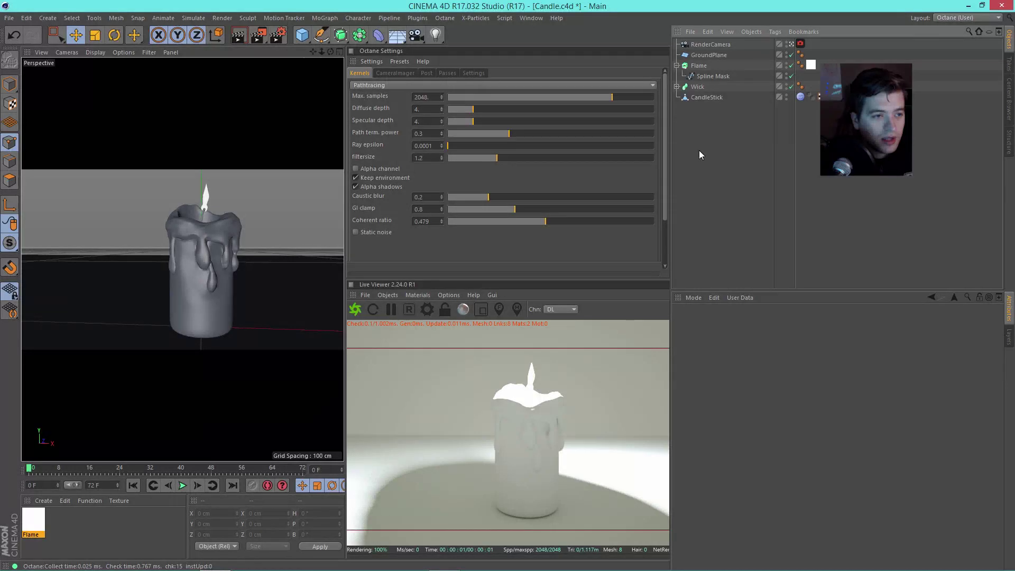
# - Create an Octane material named GroundPlane and assign it to the GroundPlane object
pyautogui.click(46, 501)
pyautogui.click(185, 396)
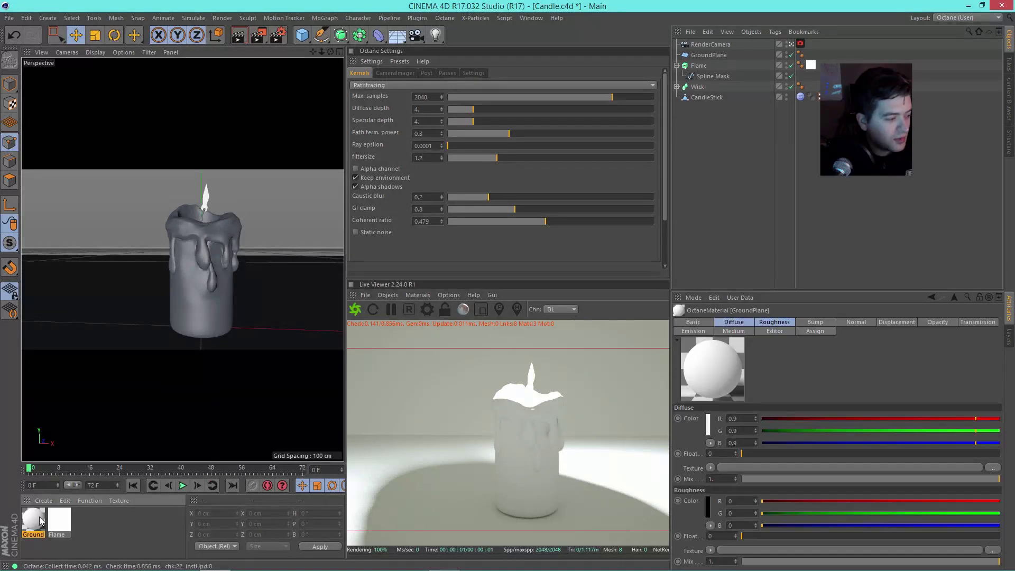
pyautogui.moveTo(703, 56); pyautogui.dragTo(703, 55)
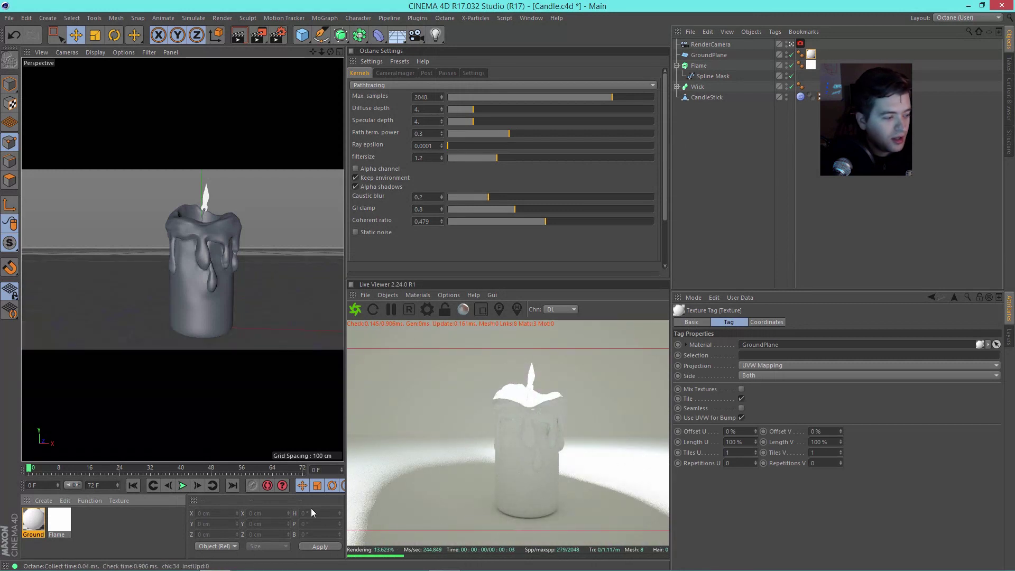
# - Create an Octane material named WickMat and assign it to the Wick object
pyautogui.click(43, 500)
pyautogui.moveTo(126, 426)
pyautogui.moveTo(195, 394)
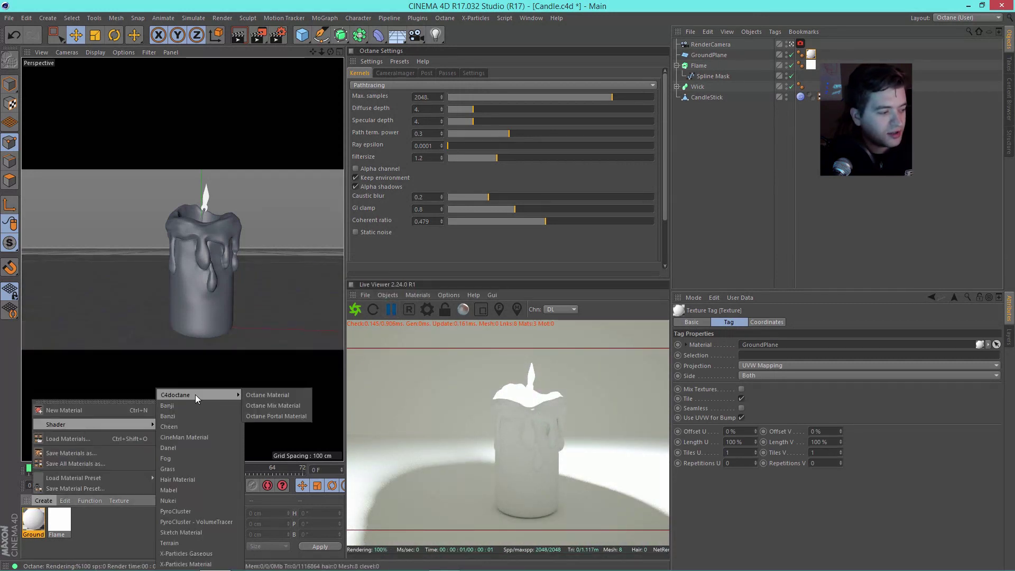
pyautogui.click(253, 397)
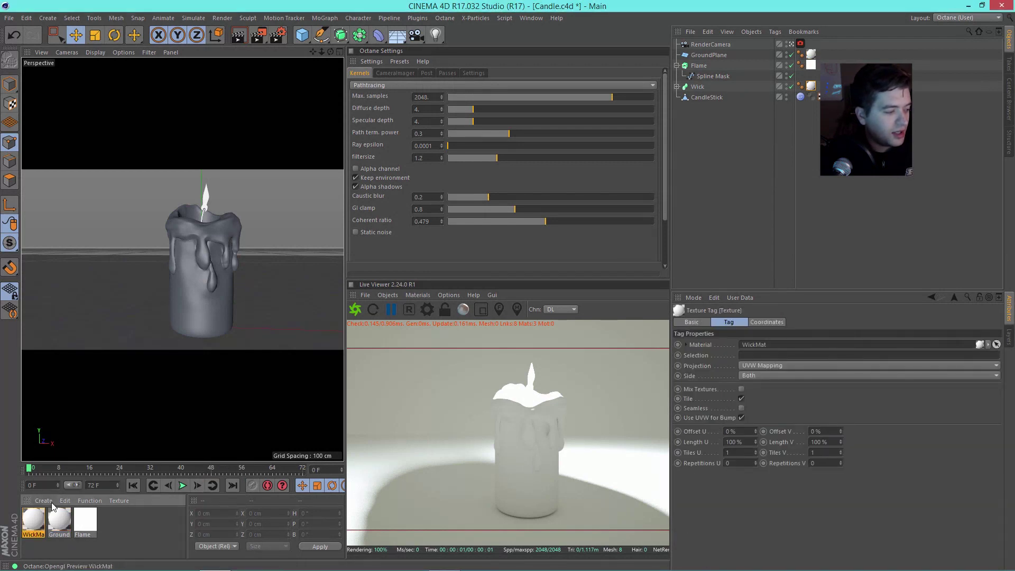
# - Create an Octane material, name it Candle and apply it to the candle body in the viewport
pyautogui.click(43, 501)
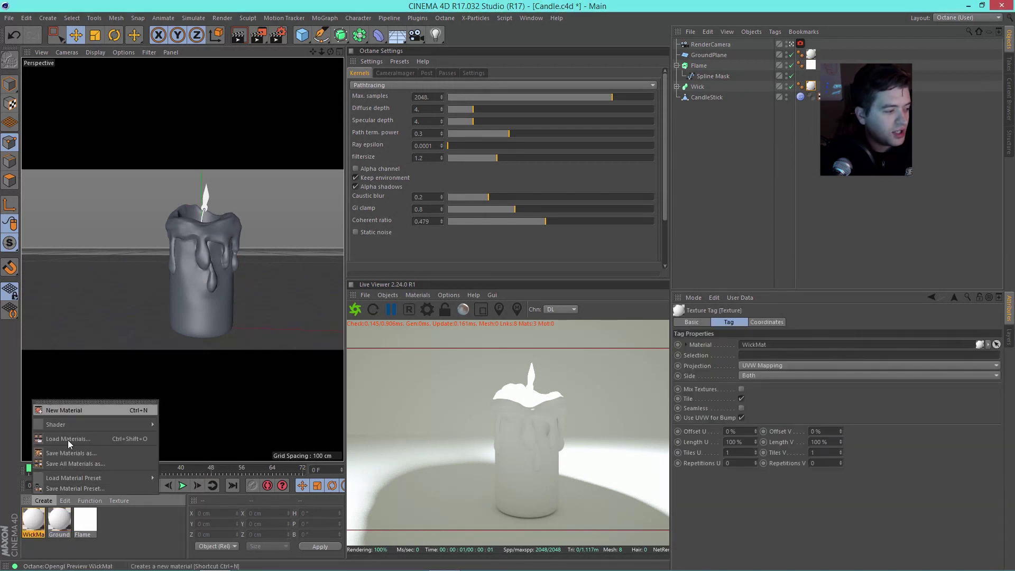
pyautogui.moveTo(75, 426)
pyautogui.moveTo(201, 395)
pyautogui.click(260, 392)
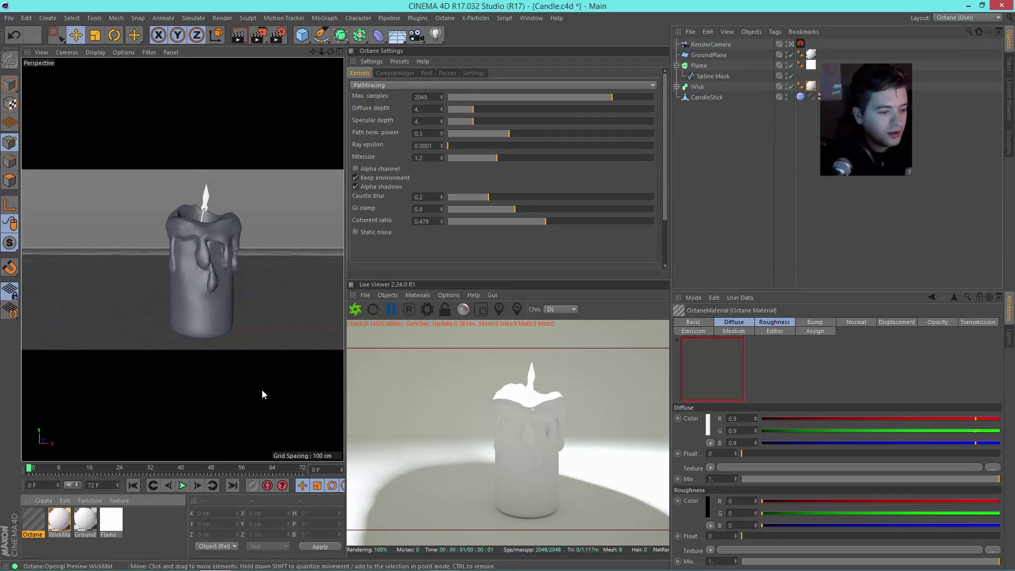
pyautogui.doubleClick(33, 535)
pyautogui.write('Candle')
pyautogui.press('Return')
pyautogui.moveTo(33, 520); pyautogui.dragTo(204, 265)
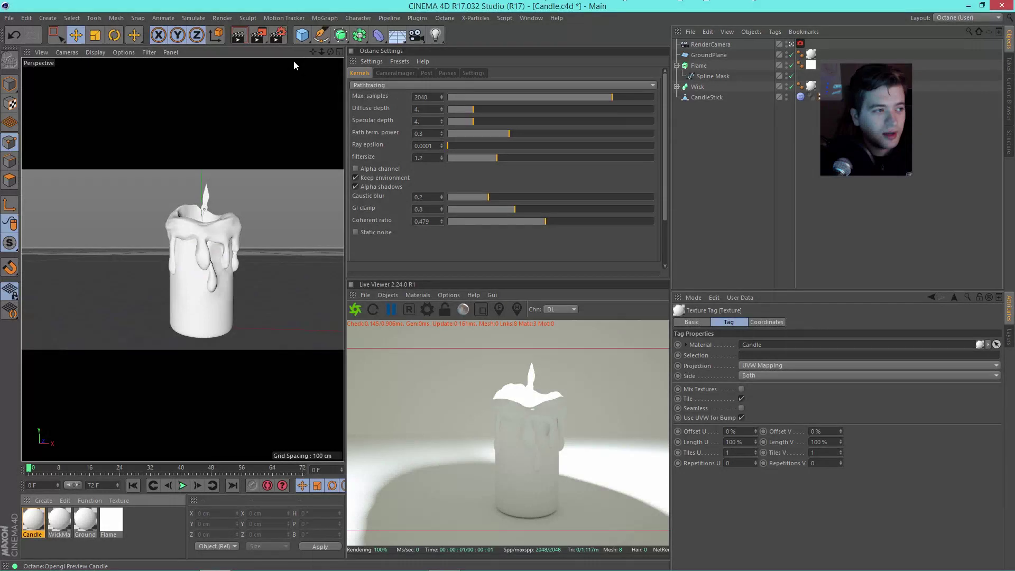
pyautogui.click(960, 18)
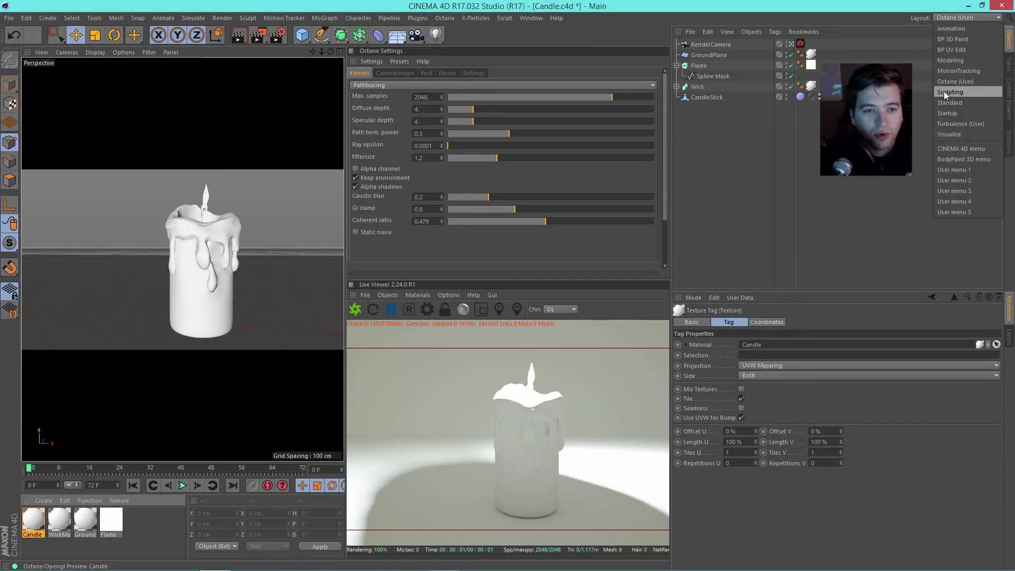
pyautogui.press('Escape')
pyautogui.click(861, 215)
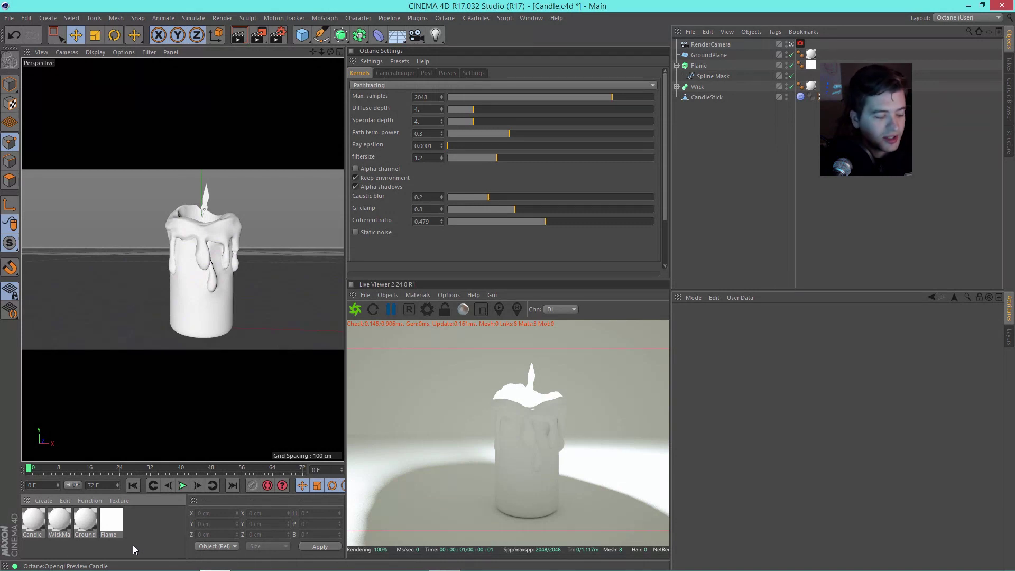
# - Change the GroundPlane material's type to Glossy and set its roughness float to about 0.83
pyautogui.doubleClick(86, 522)
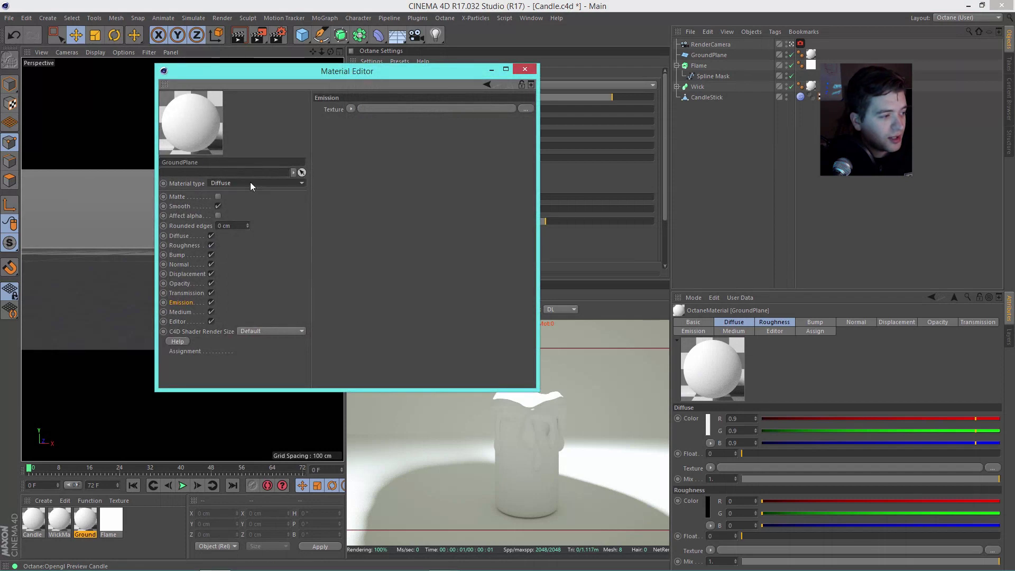
pyautogui.moveTo(288, 75); pyautogui.dragTo(618, 131)
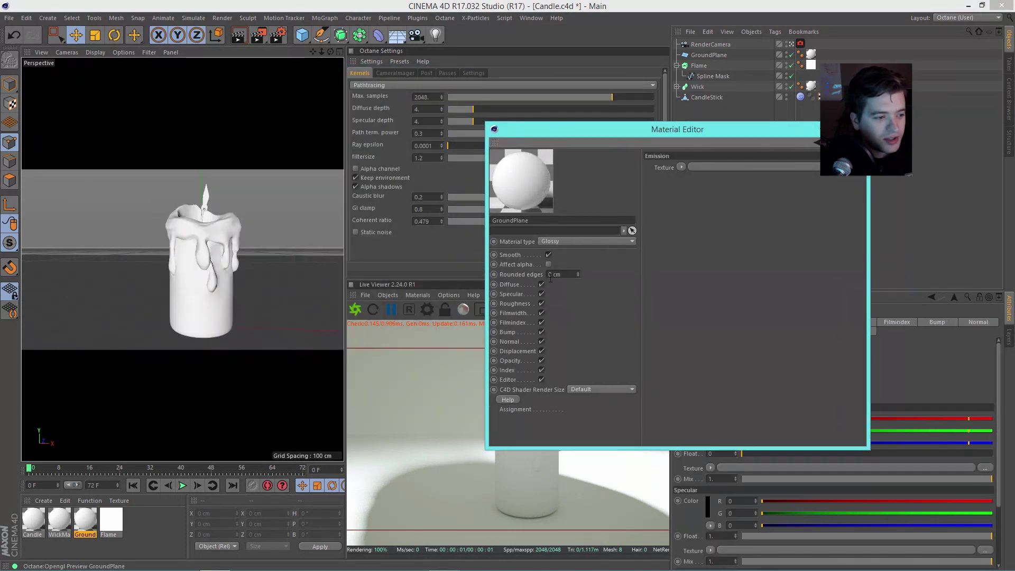
pyautogui.click(516, 303)
pyautogui.click(836, 202)
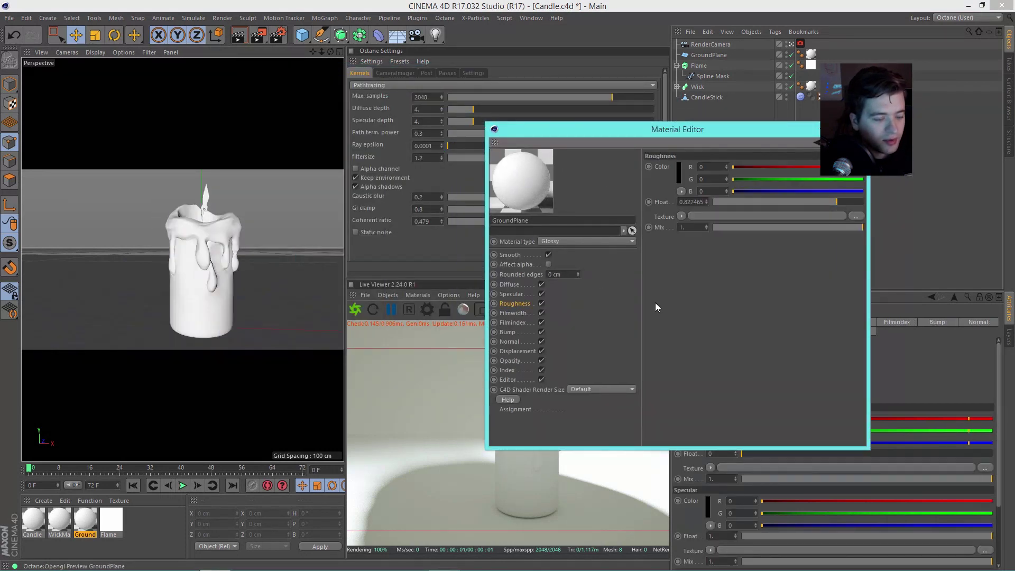
# - Set the GroundPlane material's diffuse colour to a very dark blue with hue 226°, saturation 35 % and value 10 %
pyautogui.click(509, 284)
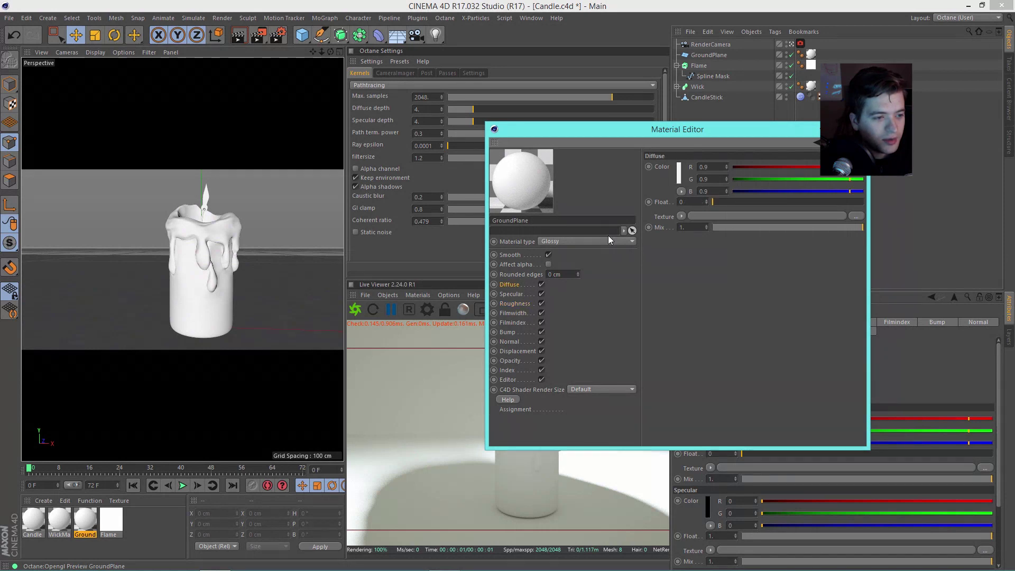
pyautogui.click(679, 174)
pyautogui.moveTo(658, 196); pyautogui.dragTo(659, 195)
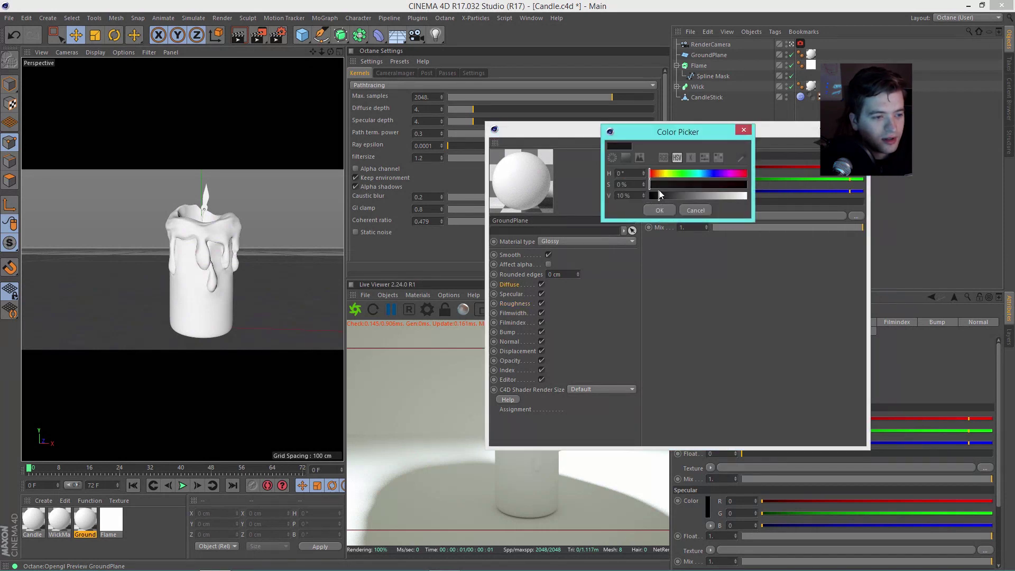
pyautogui.click(683, 184)
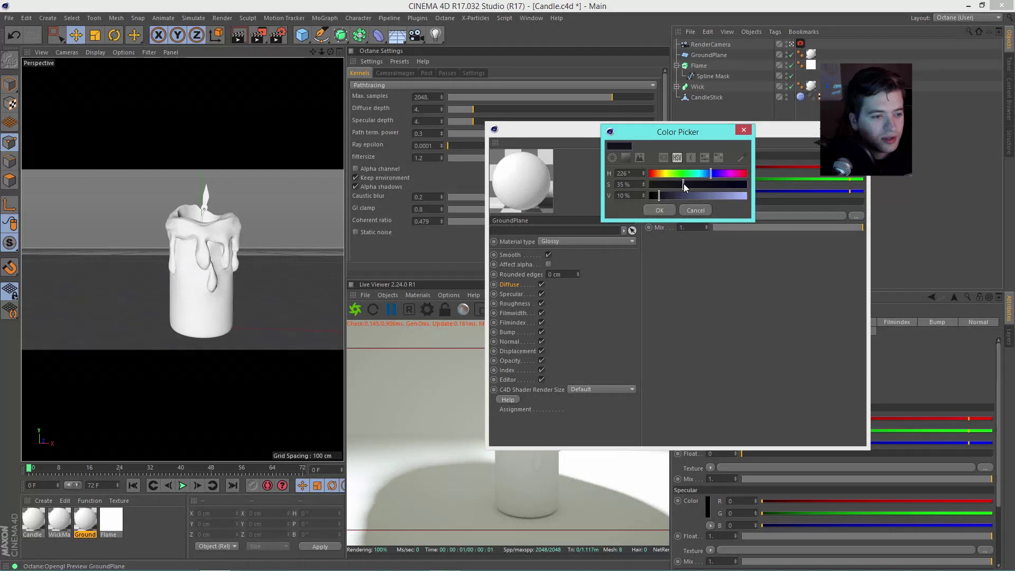
pyautogui.click(659, 210)
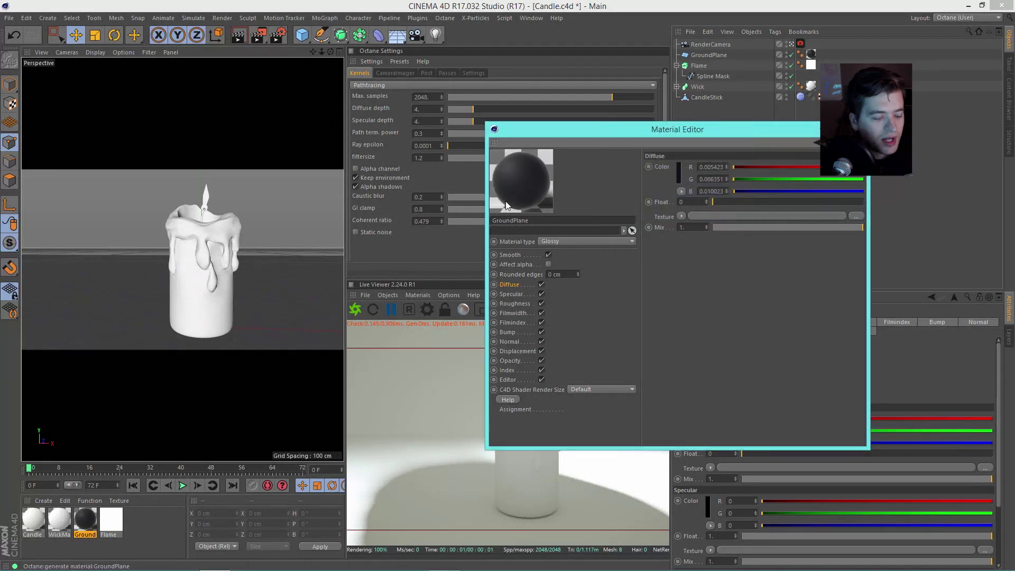
# - Set the GroundPlane material's specular colour to a light grey of 90 % value and close the Material Editor
pyautogui.click(523, 295)
pyautogui.moveTo(727, 205)
pyautogui.mouseDown()
pyautogui.moveTo(714, 204)
pyautogui.moveTo(737, 193)
pyautogui.mouseUp()
pyautogui.click(679, 174)
pyautogui.click(735, 192)
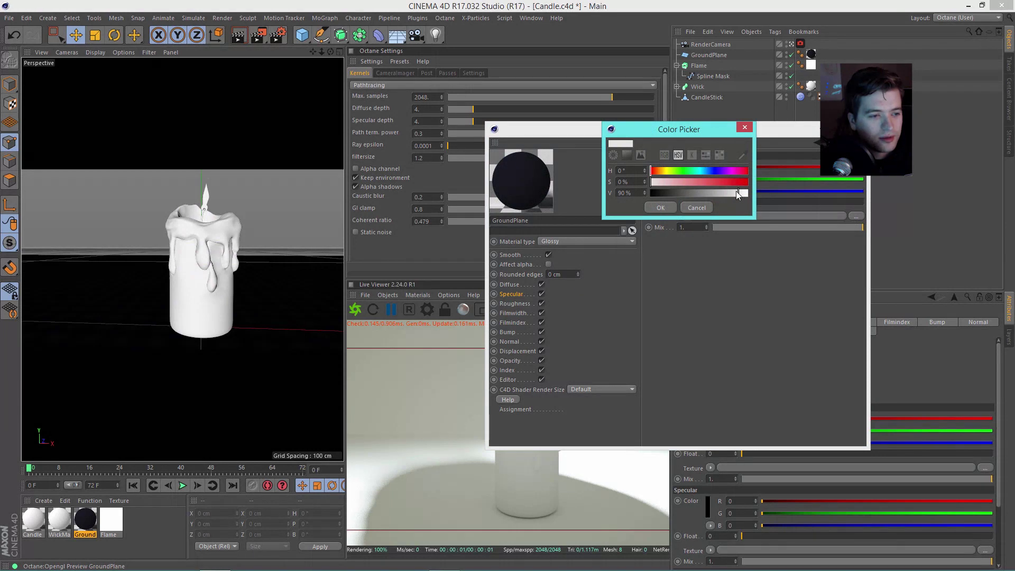
pyautogui.click(660, 208)
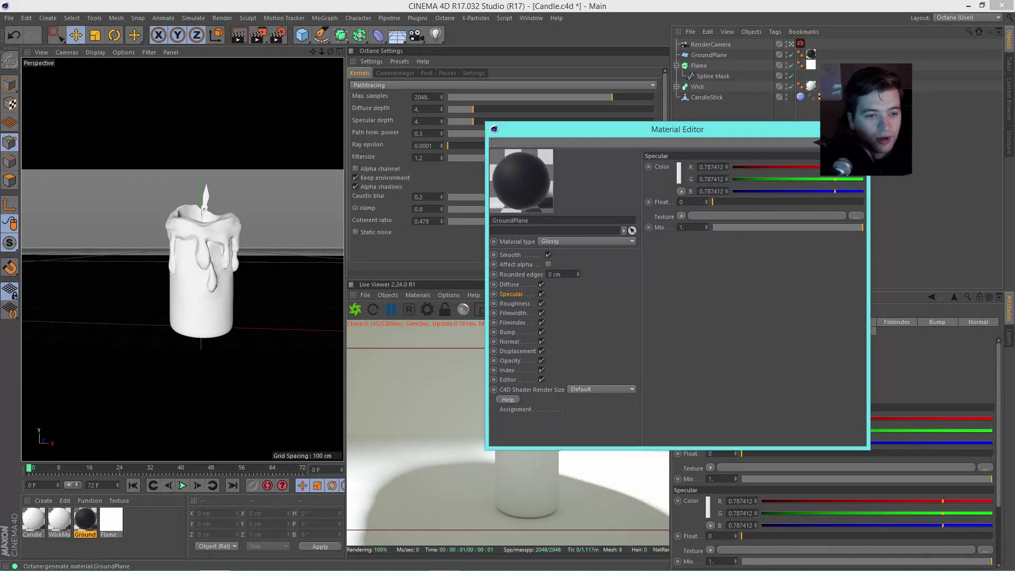
pyautogui.click(862, 129)
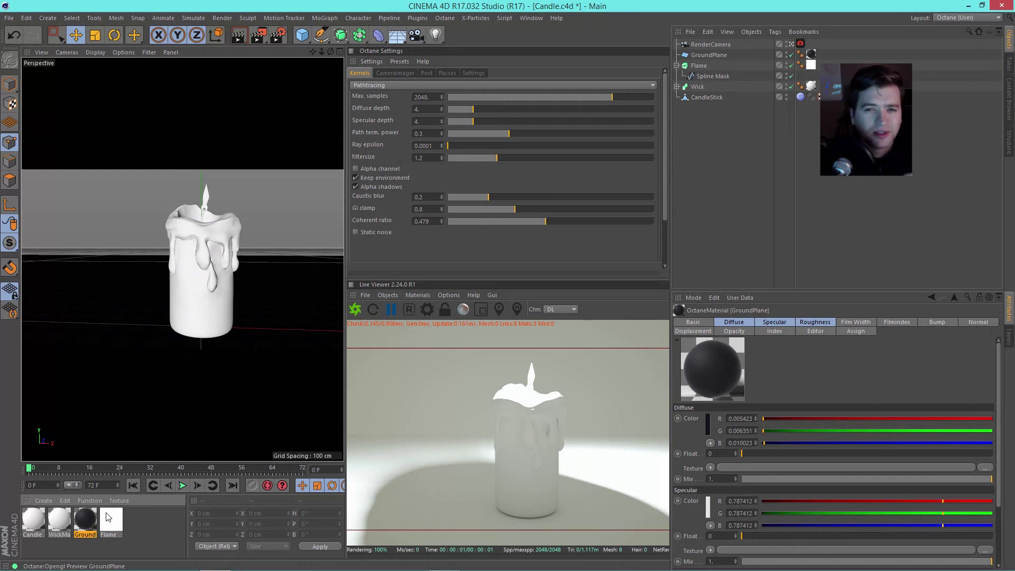
# - Open the WickMat material, change its type to Glossy and raise its roughness float
pyautogui.click(67, 545)
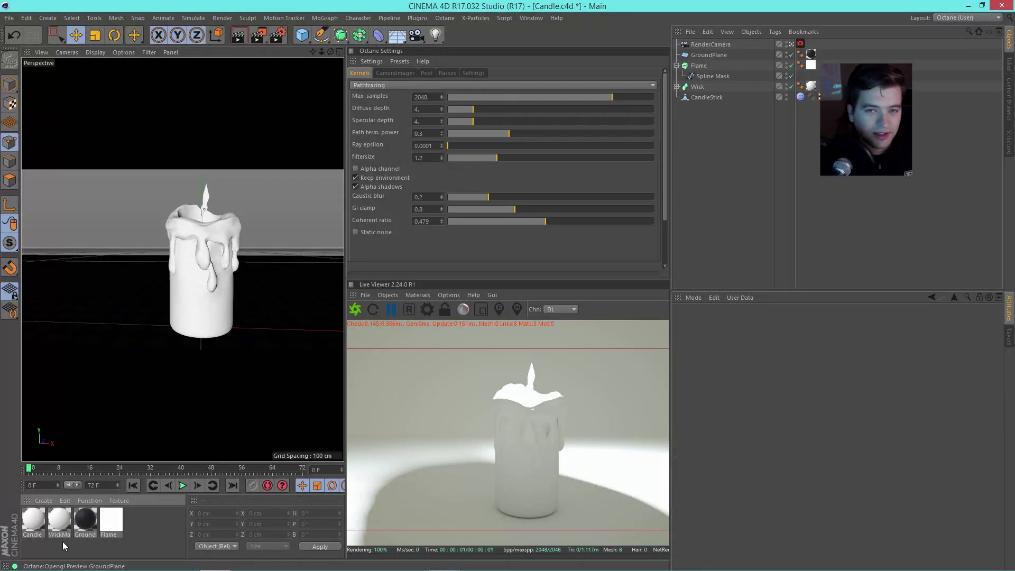
pyautogui.doubleClick(59, 521)
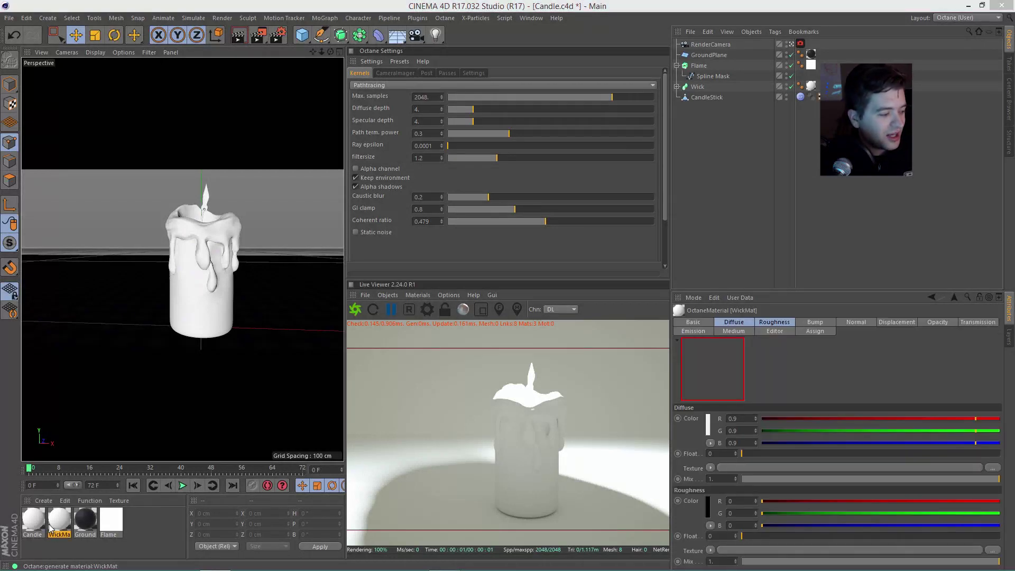
pyautogui.moveTo(277, 72); pyautogui.dragTo(485, 94)
pyautogui.click(457, 205)
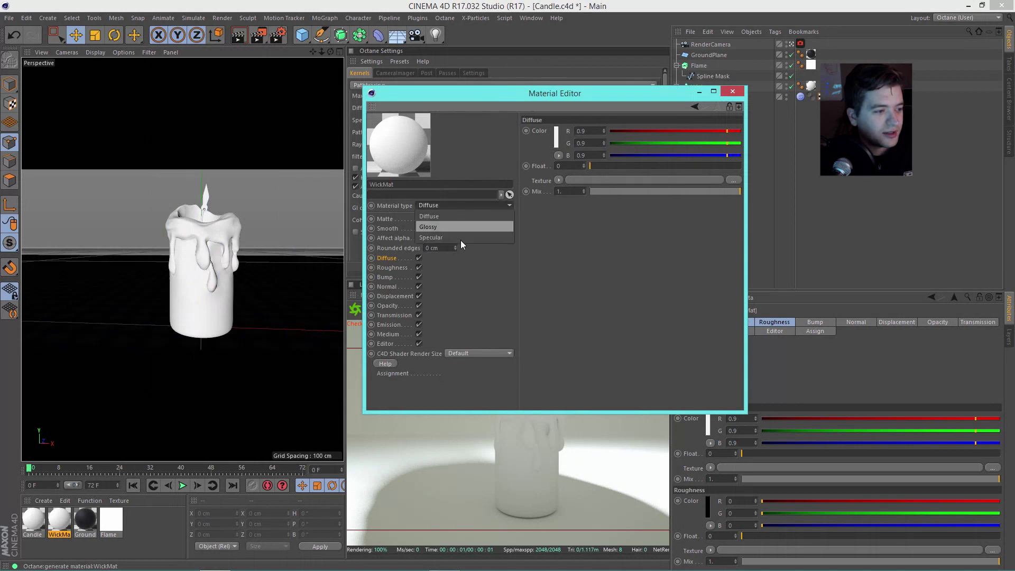
pyautogui.click(457, 230)
pyautogui.click(392, 267)
pyautogui.moveTo(700, 166); pyautogui.dragTo(683, 169)
# - Set the WickMat material's diffuse colour to a dark brown with hue 23°, saturation 31 % and value 26 %
pyautogui.click(387, 248)
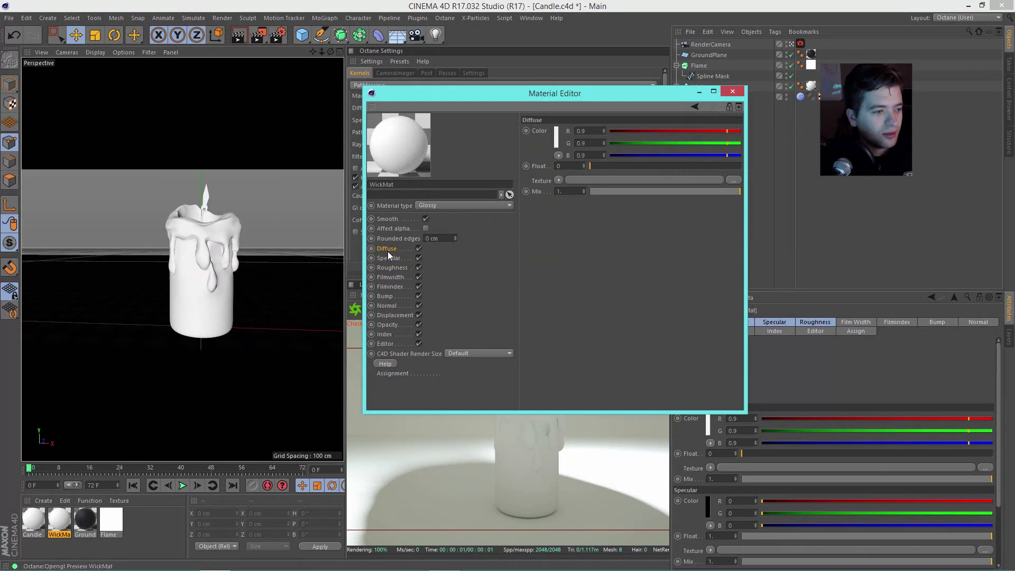
pyautogui.click(556, 141)
pyautogui.moveTo(551, 153)
pyautogui.mouseDown()
pyautogui.moveTo(561, 152)
pyautogui.moveTo(534, 145)
pyautogui.mouseUp()
pyautogui.click(540, 143)
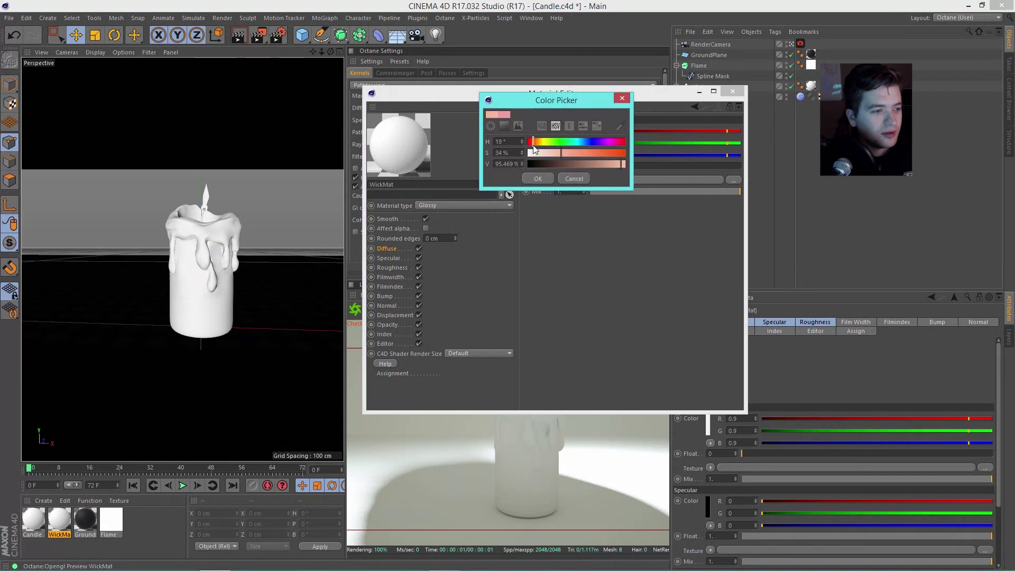
pyautogui.click(587, 153)
pyautogui.moveTo(587, 164); pyautogui.dragTo(555, 164)
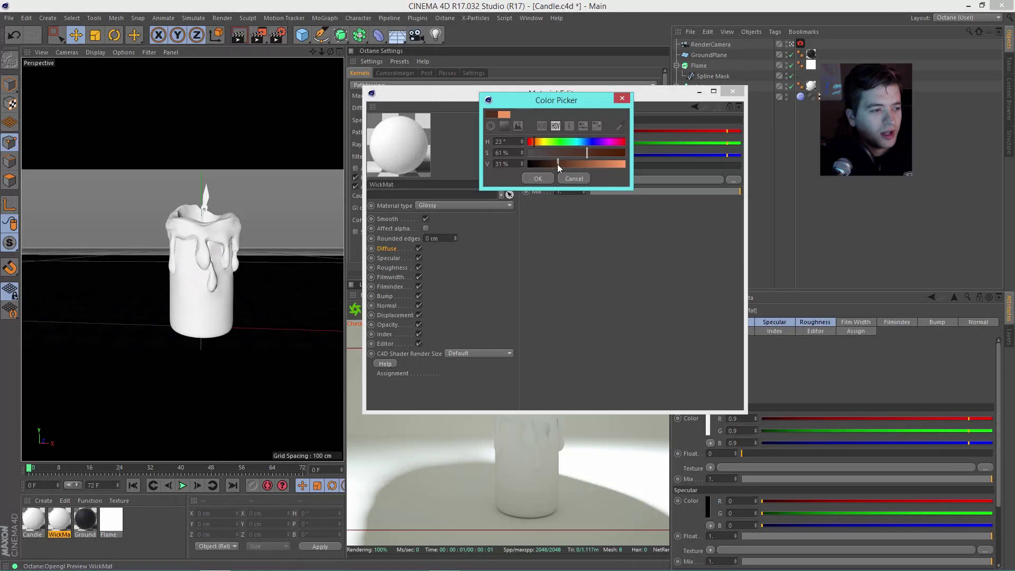
pyautogui.click(564, 153)
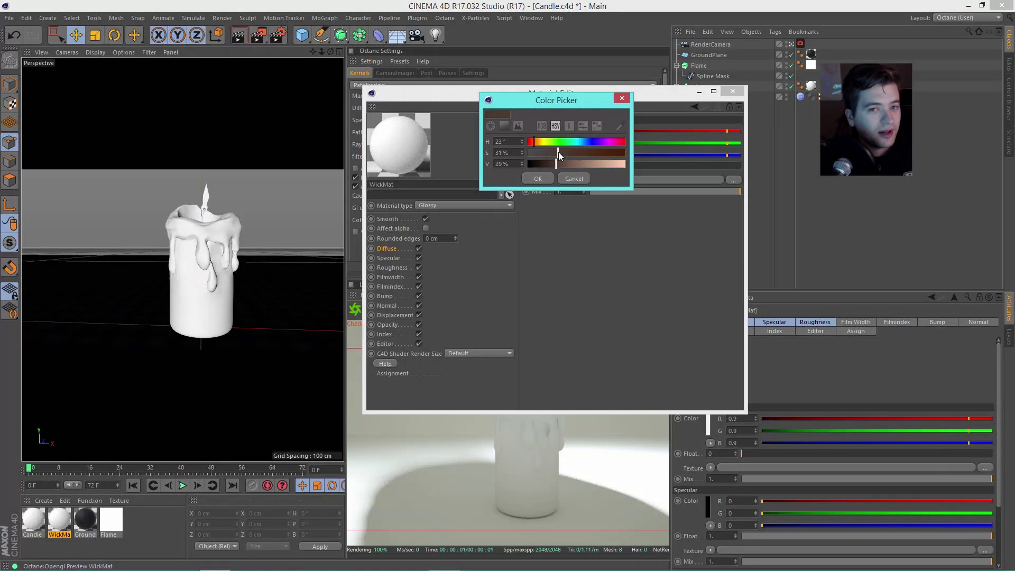
pyautogui.moveTo(555, 165); pyautogui.dragTo(554, 165)
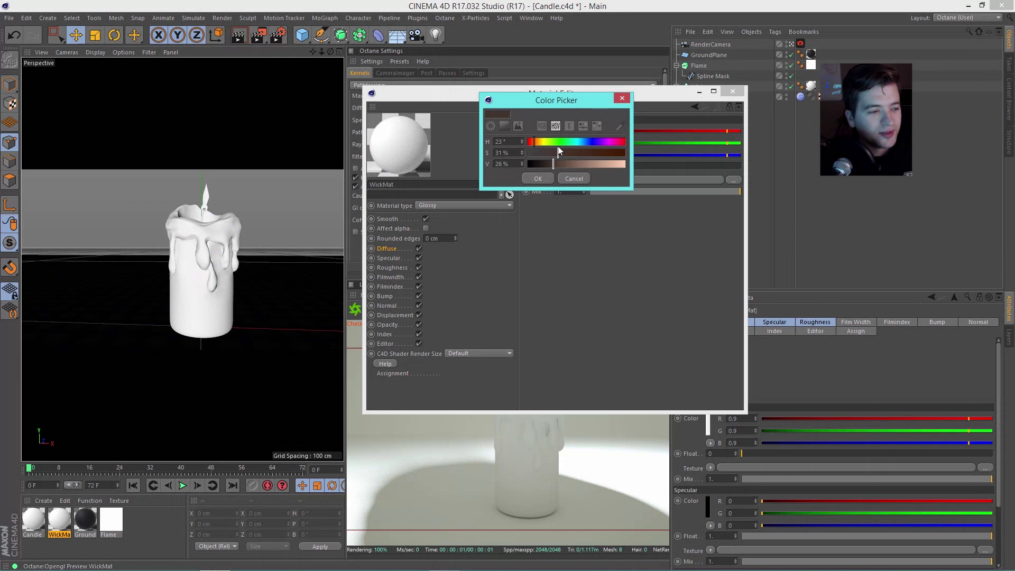
pyautogui.click(528, 179)
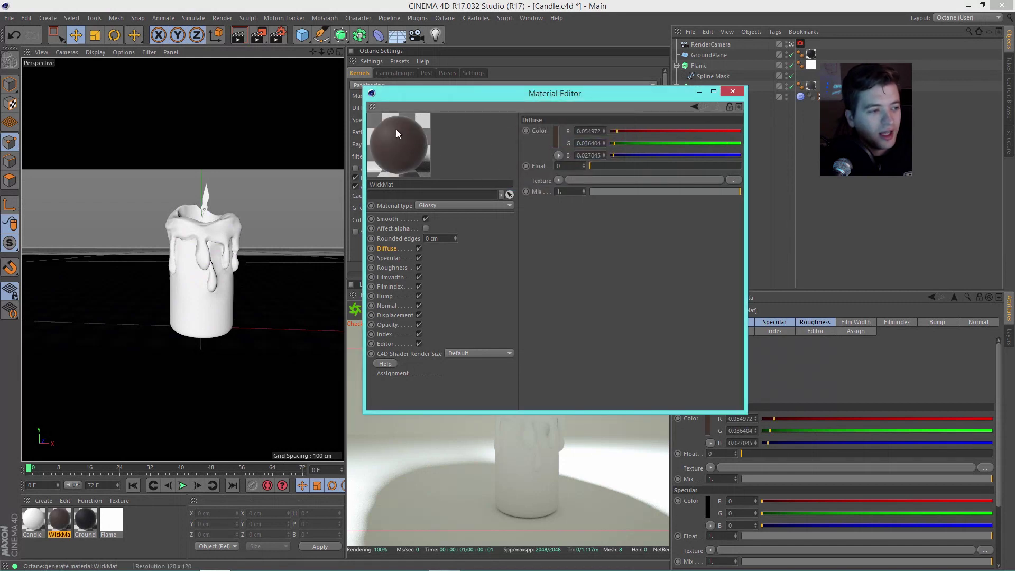
# - Set the WickMat material's specular colour to a light grey with RGB values of about 0.807
pyautogui.click(389, 259)
pyautogui.click(555, 141)
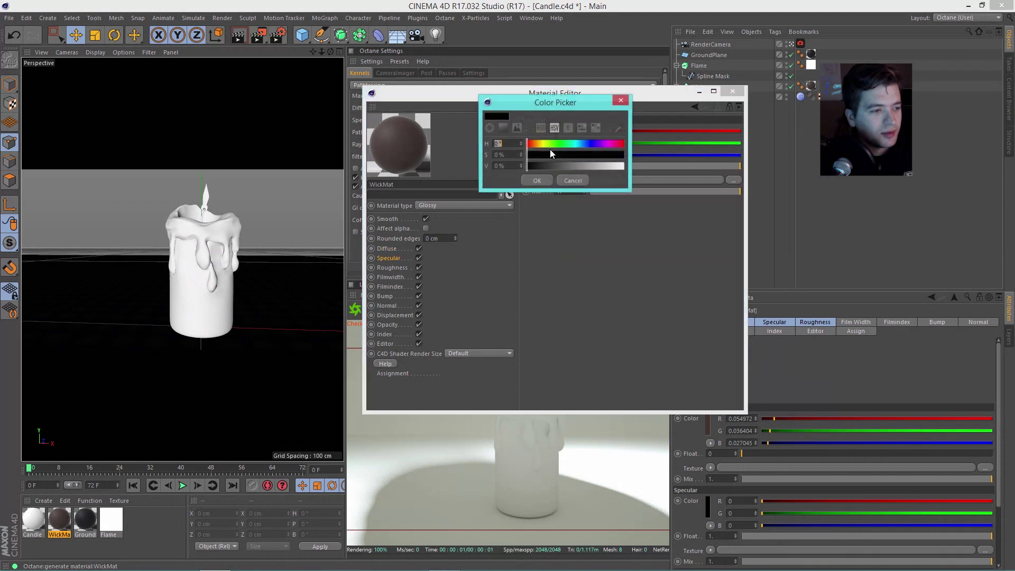
pyautogui.moveTo(547, 165); pyautogui.dragTo(611, 170)
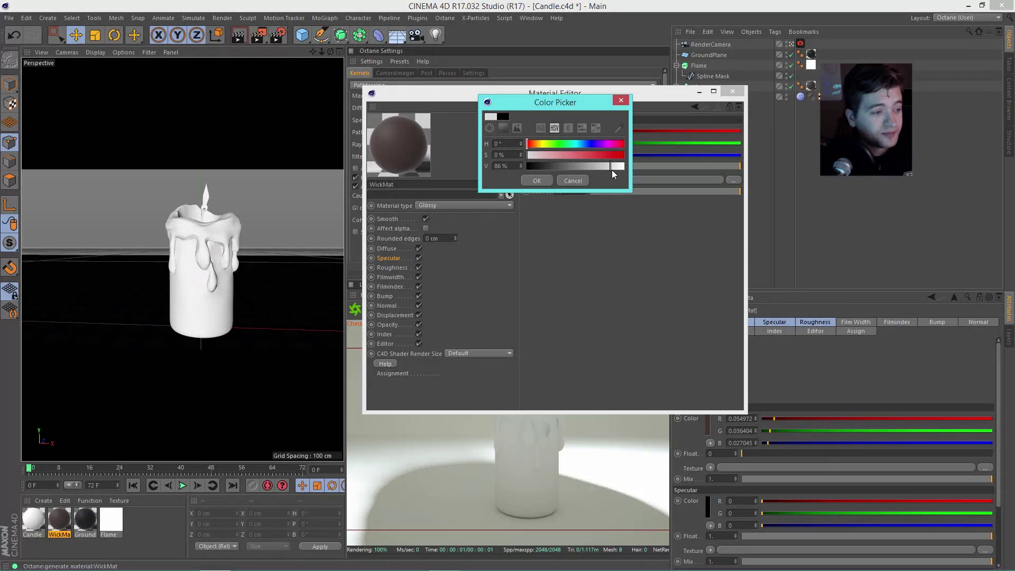
pyautogui.click(537, 180)
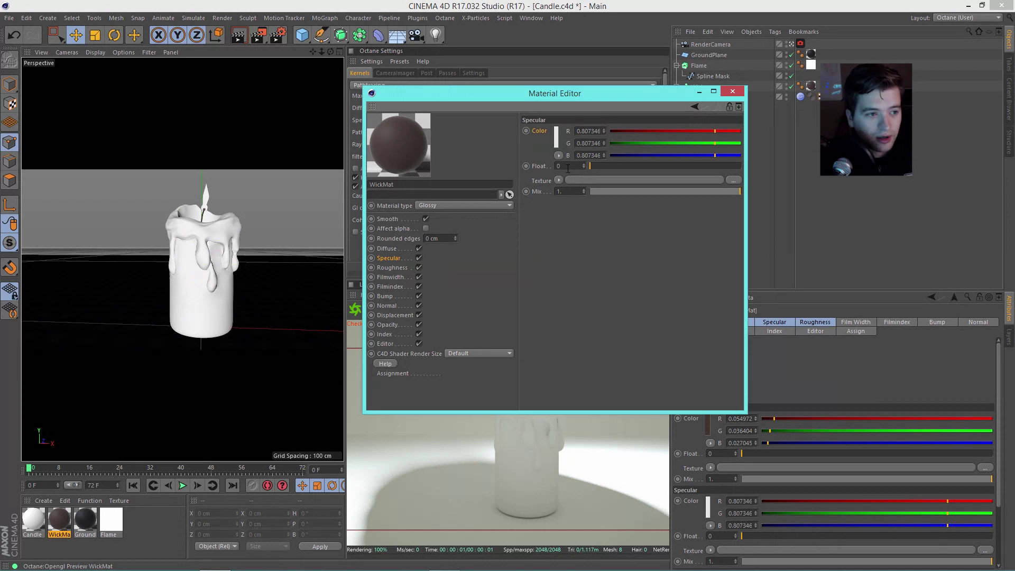
# - Try a specular float of about 0.82 on WickMat, comparing it with 0 in an enlarged material preview
pyautogui.click(640, 166)
pyautogui.doubleClick(399, 145)
pyautogui.moveTo(497, 209); pyautogui.dragTo(821, 420)
pyautogui.moveTo(679, 117); pyautogui.dragTo(419, 138)
pyautogui.moveTo(656, 94); pyautogui.dragTo(875, 105)
pyautogui.click(837, 177)
pyautogui.click(938, 177)
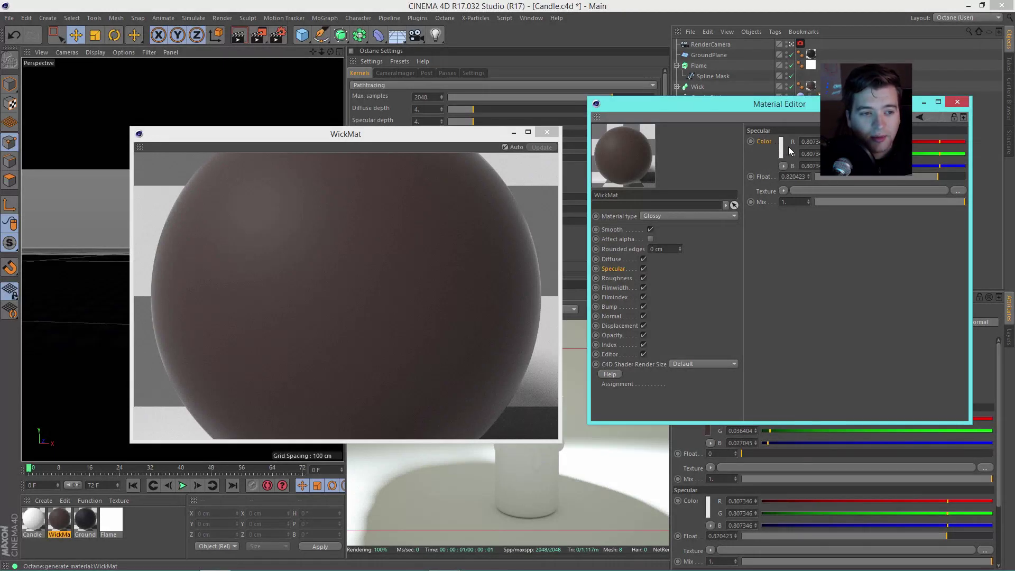
pyautogui.moveTo(836, 178); pyautogui.dragTo(802, 187)
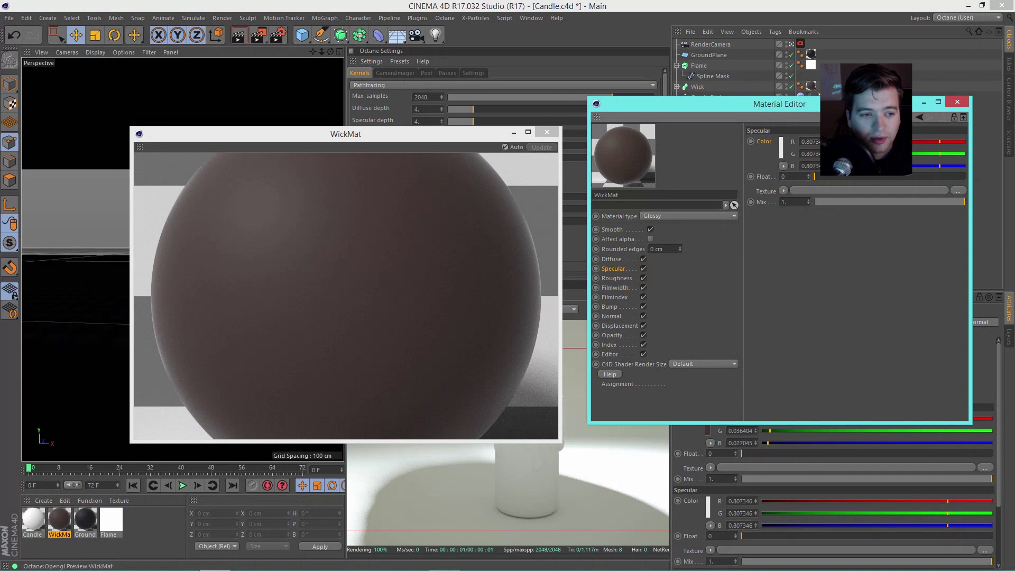
pyautogui.click(783, 145)
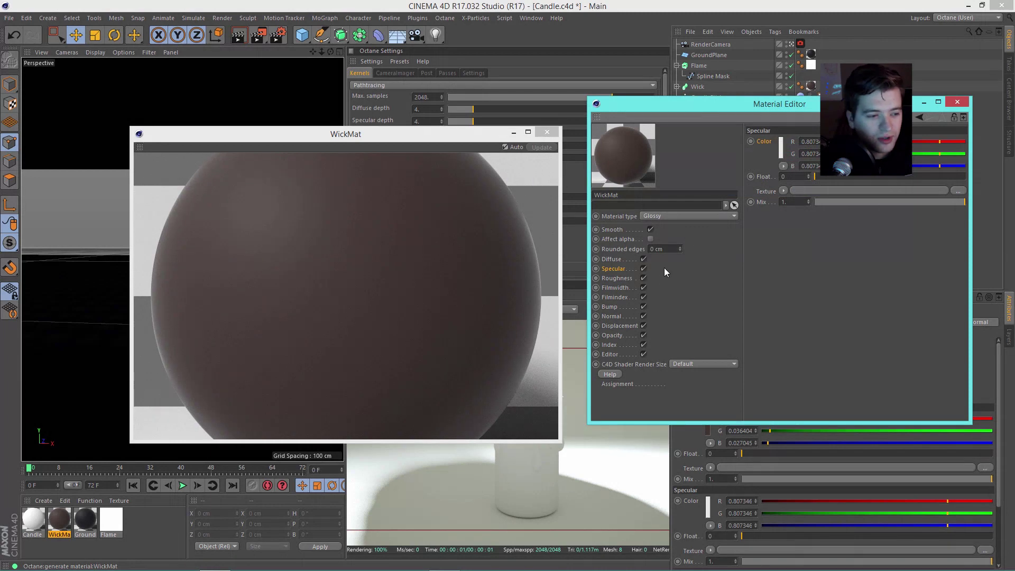
pyautogui.click(546, 132)
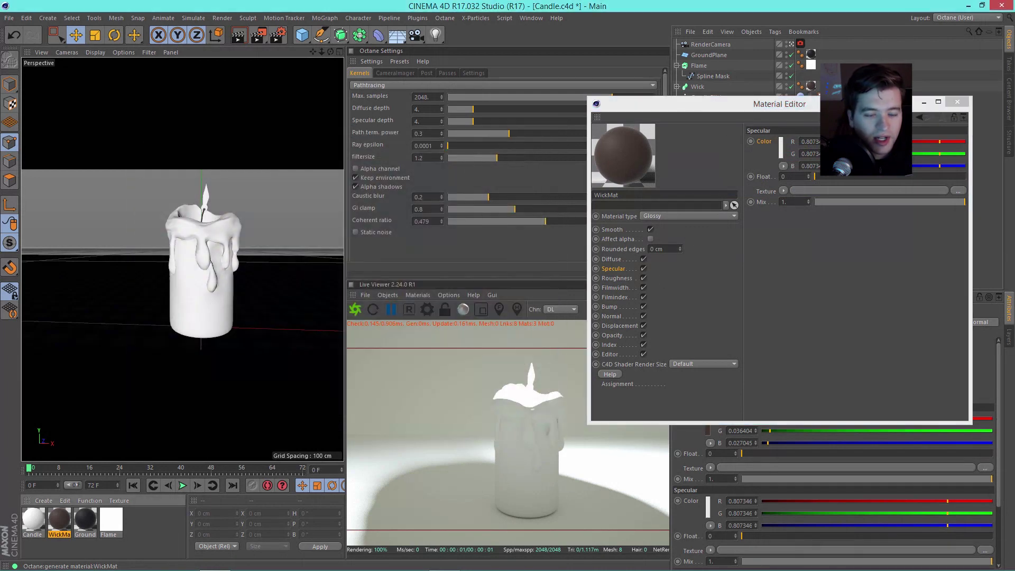
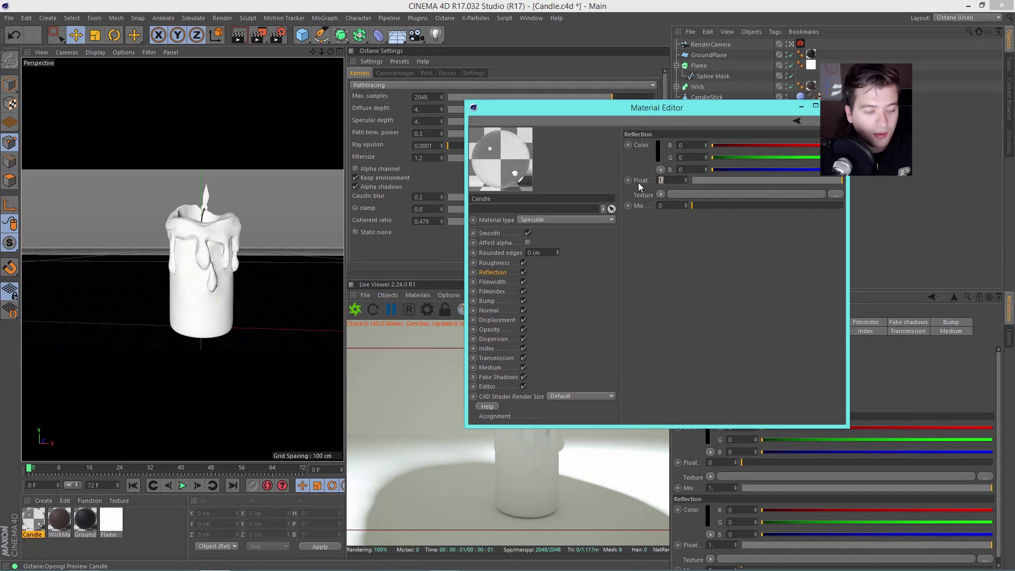
# - Set the Candle material's reflection float to 0.2 and assign a FloatTexture to the absorption of its Scattering Medium
pyautogui.press('Return')
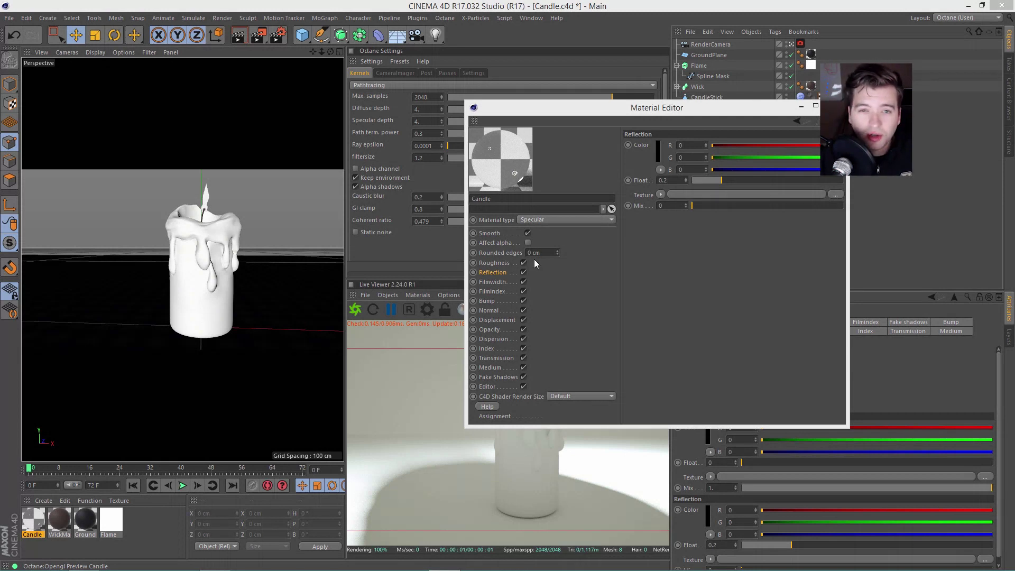
pyautogui.click(490, 367)
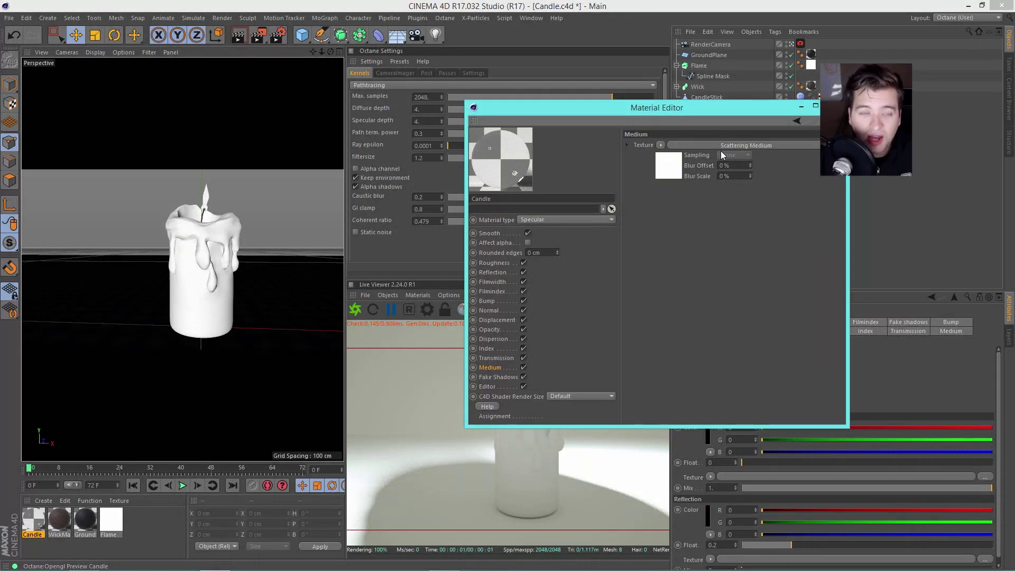
pyautogui.click(675, 171)
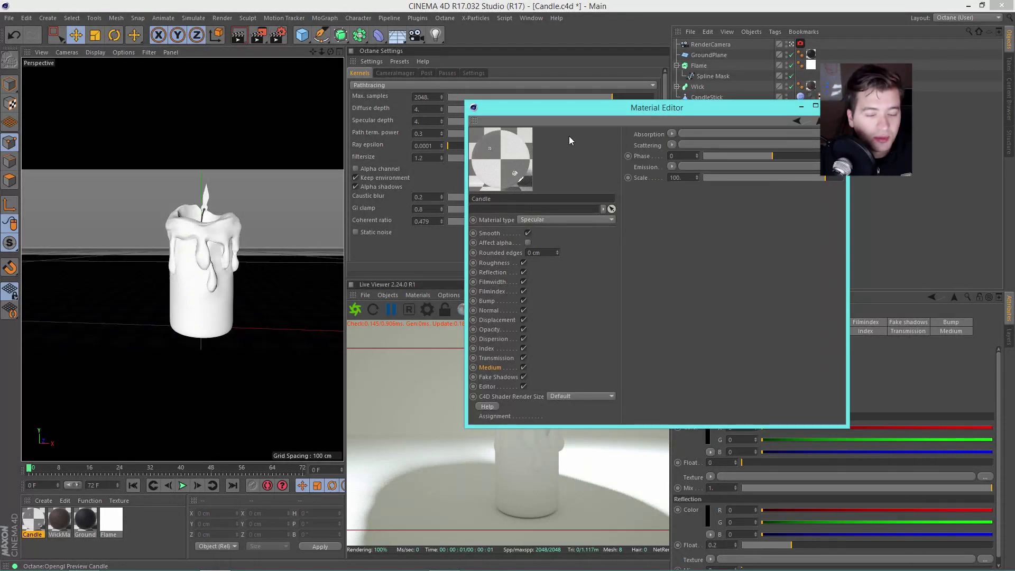
pyautogui.click(671, 134)
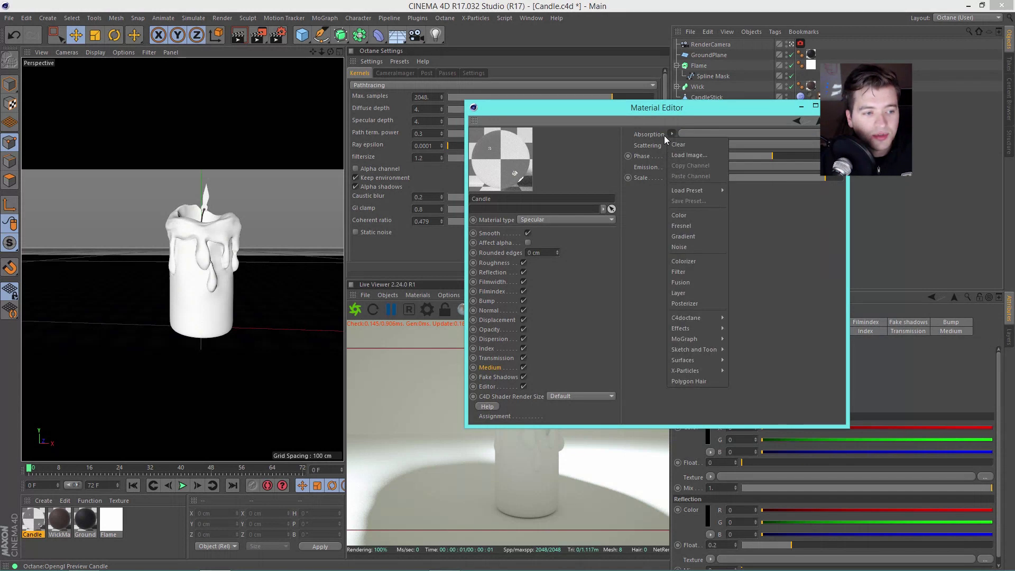
pyautogui.moveTo(687, 317)
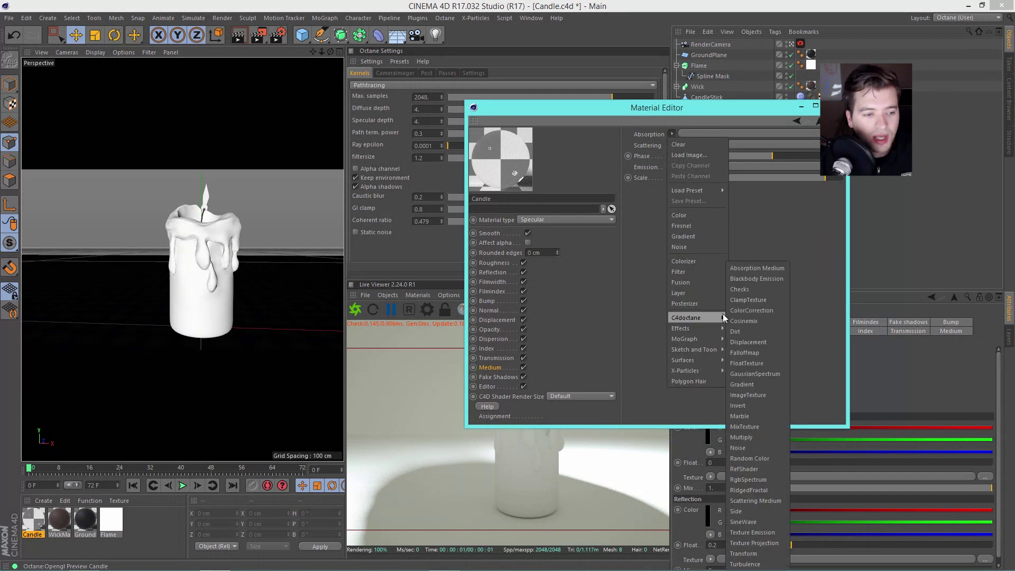
pyautogui.click(774, 360)
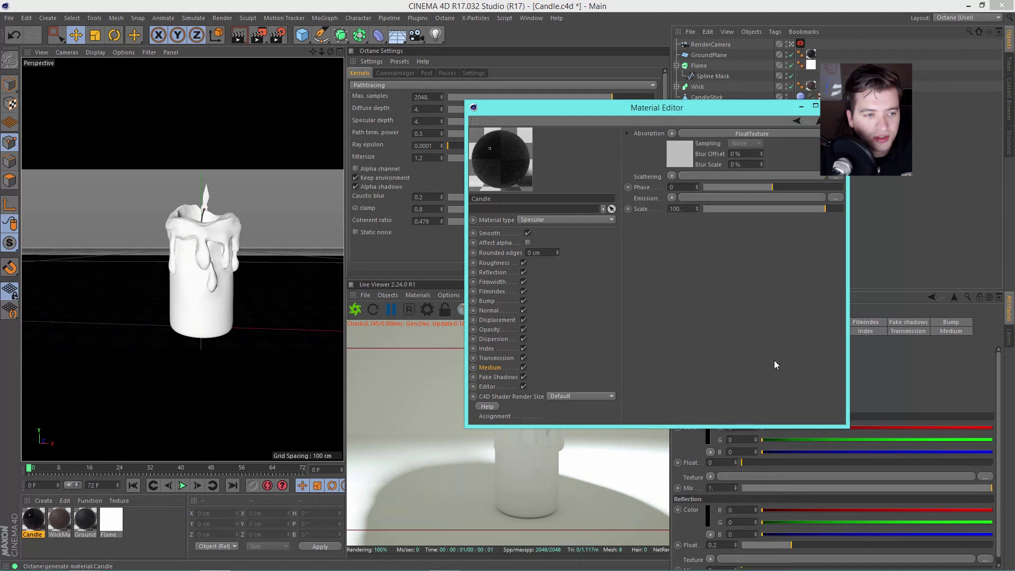
# - Assign an RgbSpectrum texture to the scattering of the Candle material's Scattering Medium
pyautogui.click(672, 176)
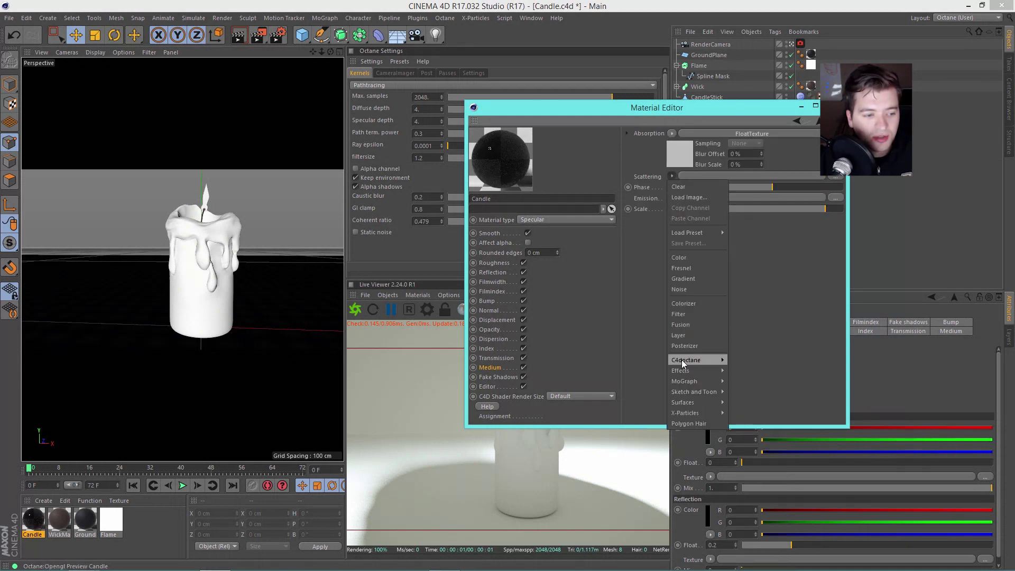
pyautogui.moveTo(682, 359)
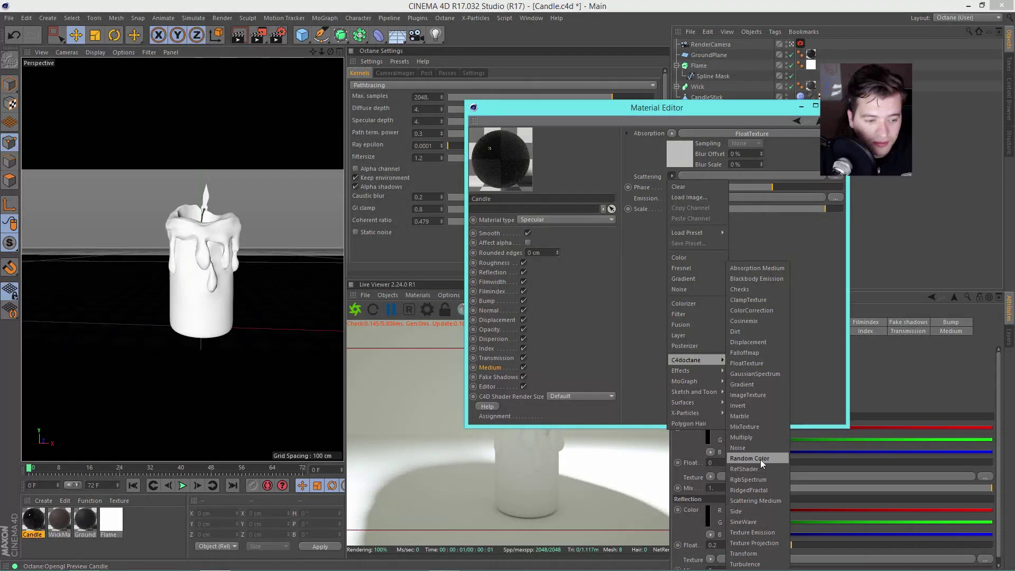
pyautogui.click(763, 479)
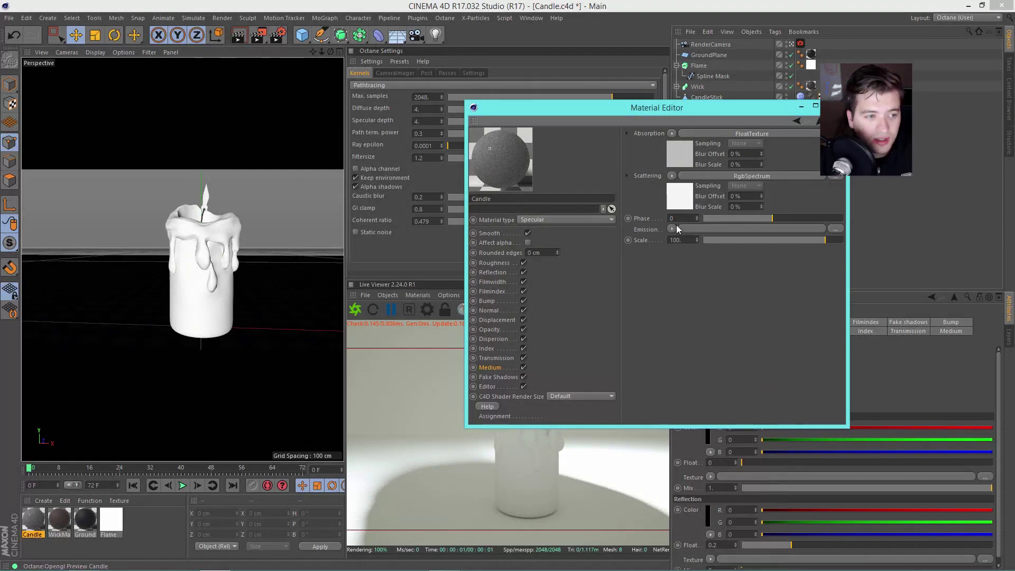
# - Set the absorption FloatTexture's value to 0.1 and return to the Scattering Medium settings
pyautogui.click(681, 155)
pyautogui.click(658, 133)
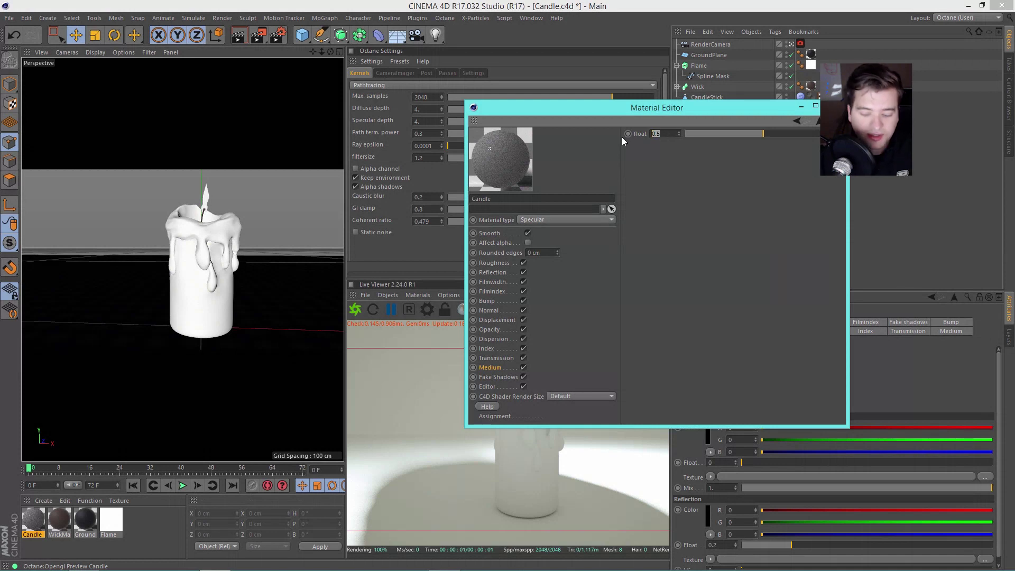
pyautogui.write('0.1')
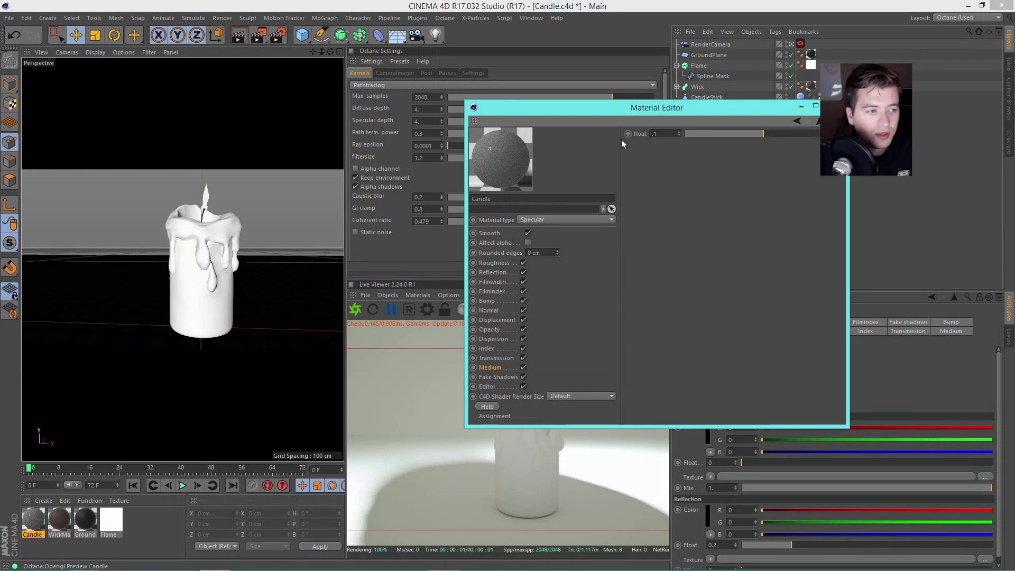
pyautogui.press('Return')
pyautogui.click(818, 121)
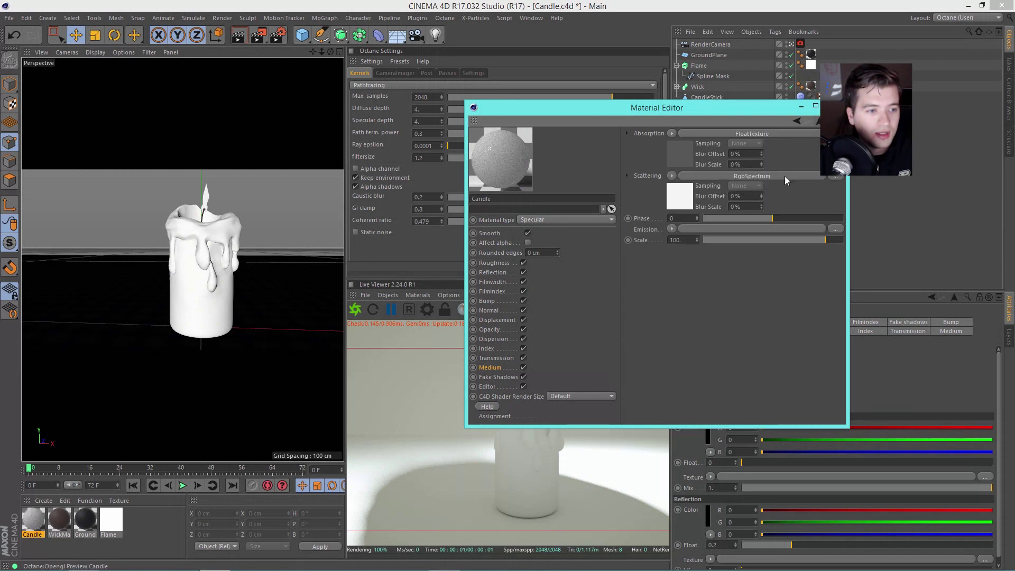
# - Set the scattering RgbSpectrum colour to orange with hue 21°, saturation 70 % and value 95.469 %
pyautogui.click(686, 196)
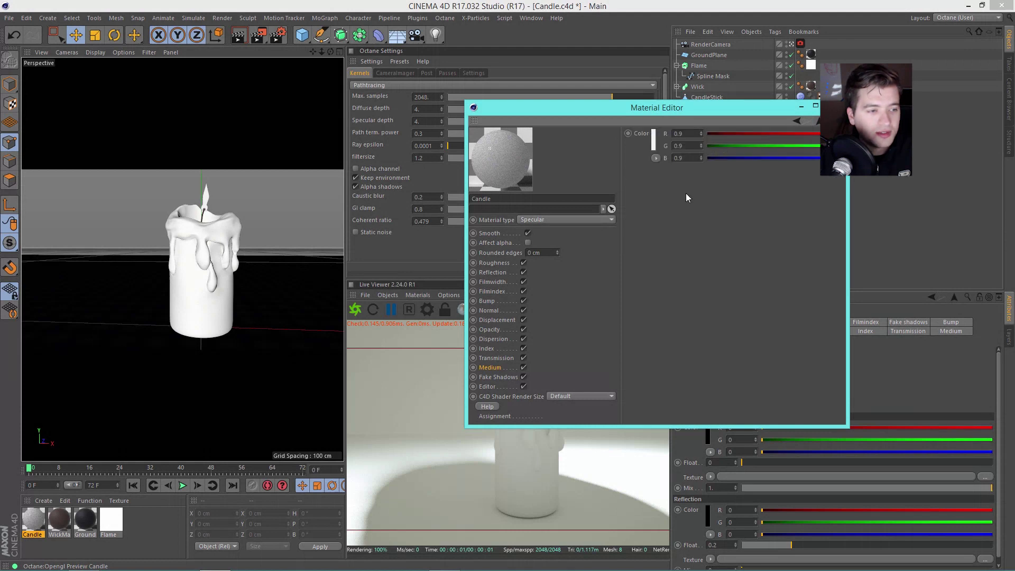
pyautogui.click(646, 136)
pyautogui.moveTo(630, 140); pyautogui.dragTo(633, 141)
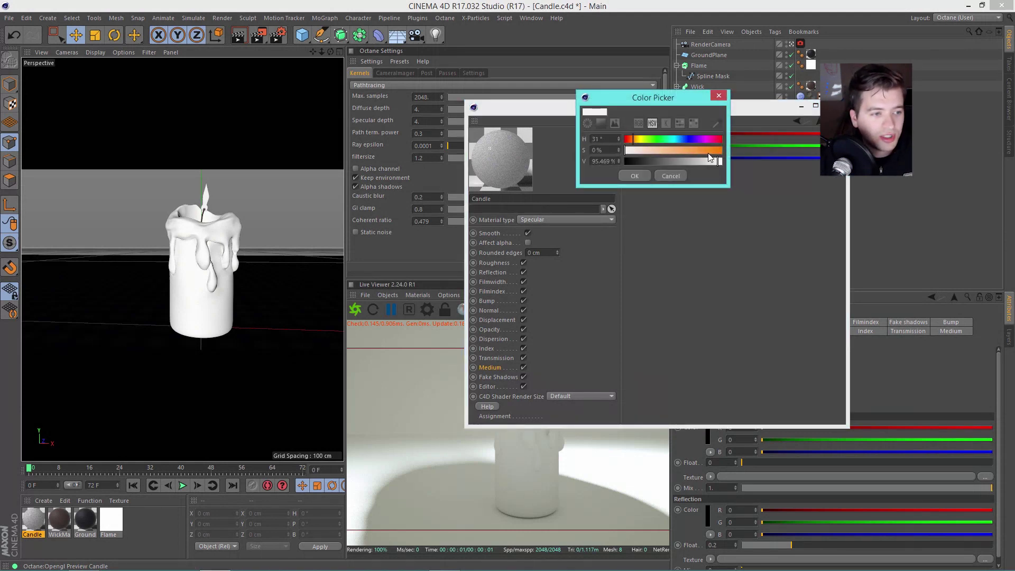
pyautogui.moveTo(708, 153); pyautogui.dragTo(685, 151)
pyautogui.click(630, 140)
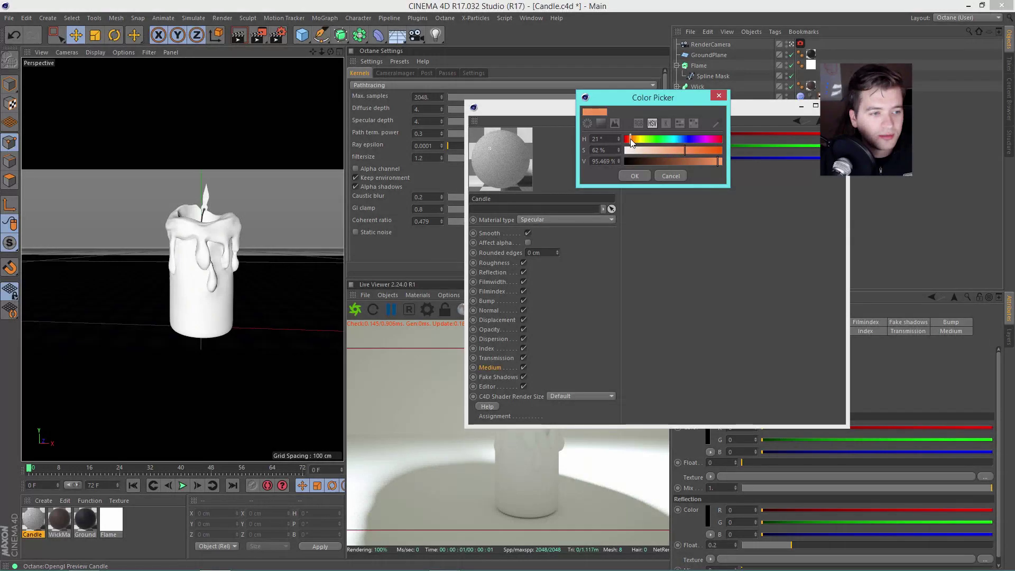
pyautogui.click(693, 151)
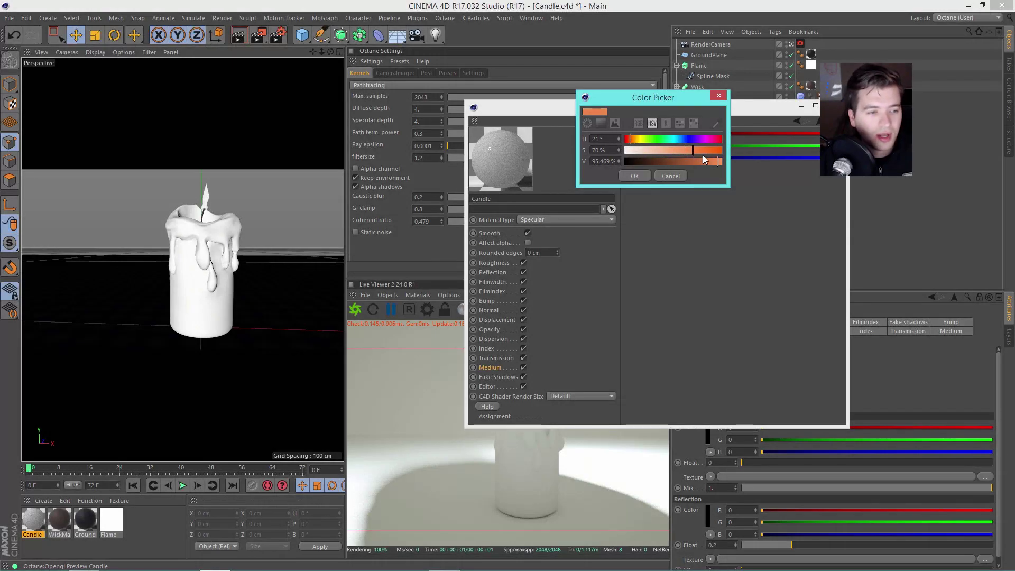
pyautogui.click(634, 176)
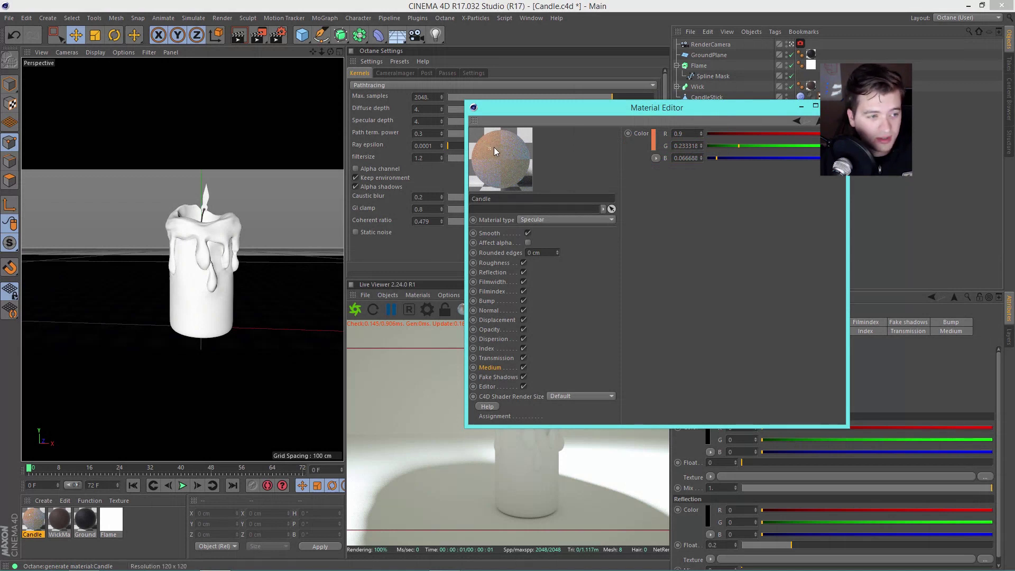
pyautogui.moveTo(688, 112); pyautogui.dragTo(714, 109)
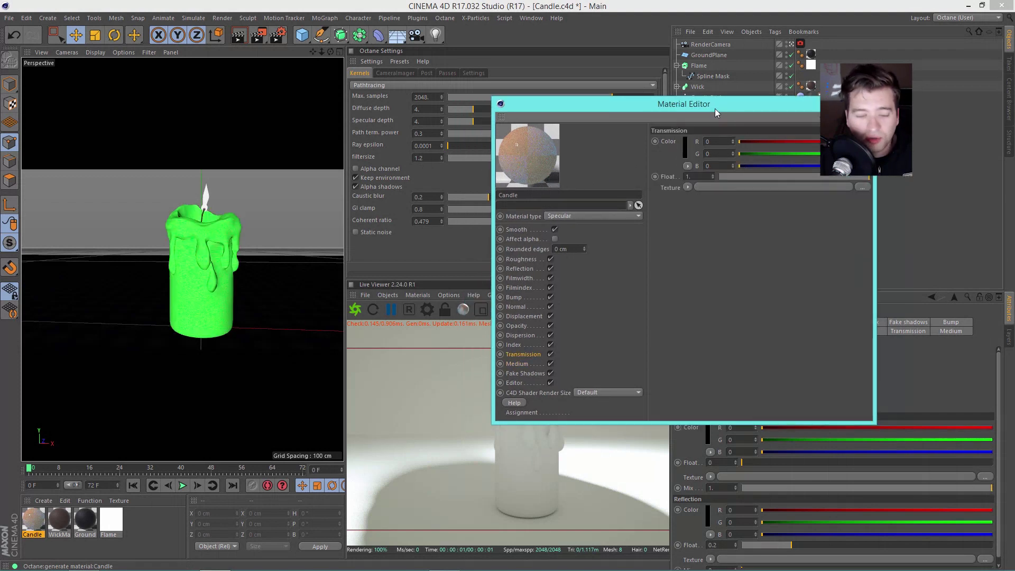
# - Set the Candle material's transmission colour to a light orange with hue 27°, saturation 30 % and value 100 %
pyautogui.click(531, 354)
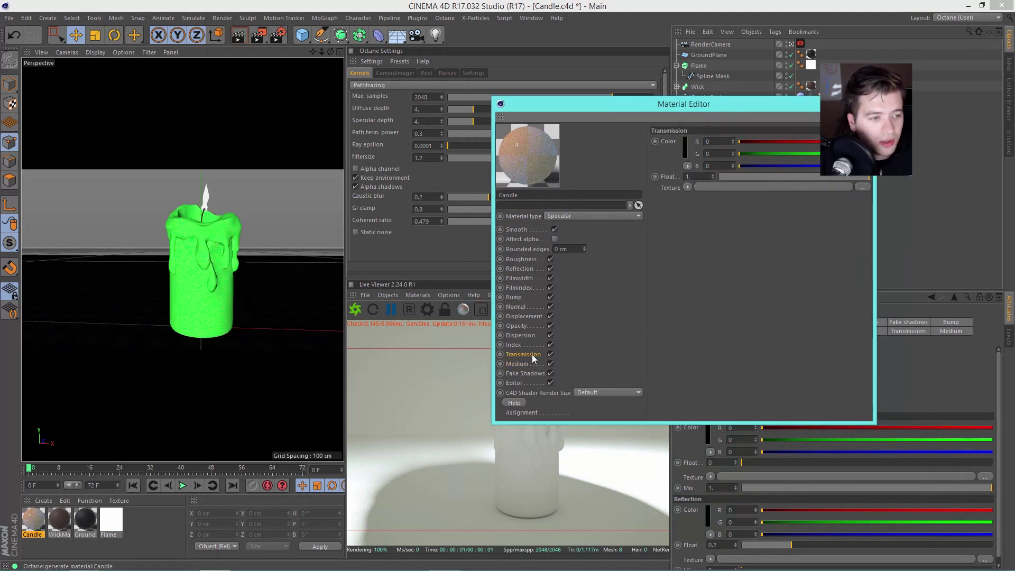
pyautogui.click(683, 149)
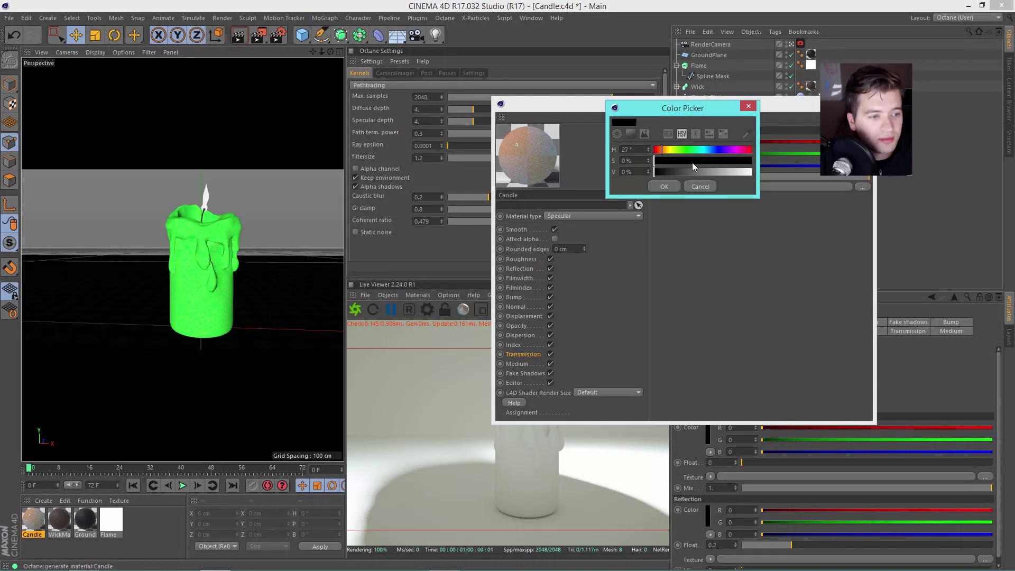
pyautogui.moveTo(703, 171); pyautogui.dragTo(724, 170)
pyautogui.click(683, 162)
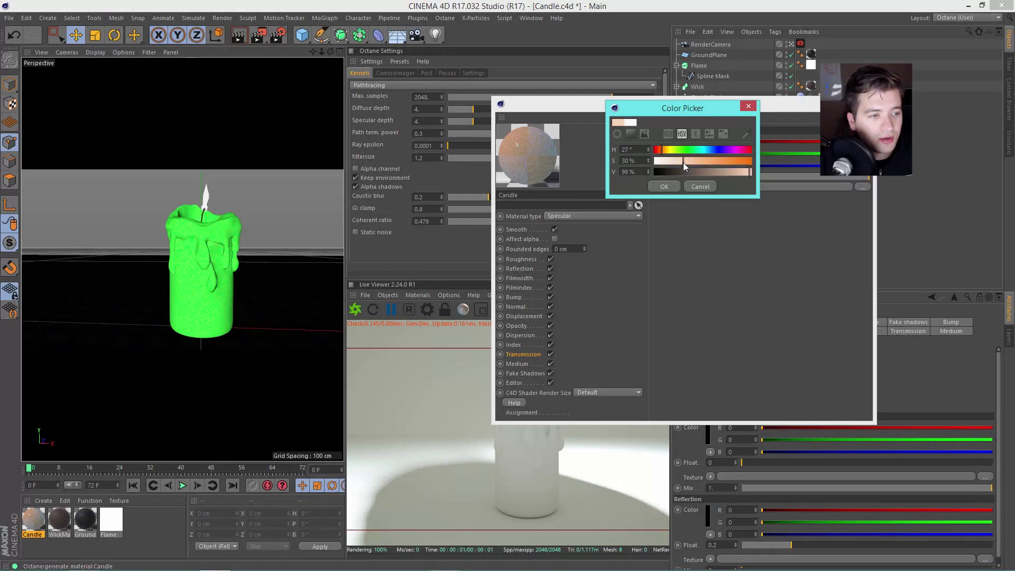
pyautogui.click(753, 172)
pyautogui.click(664, 186)
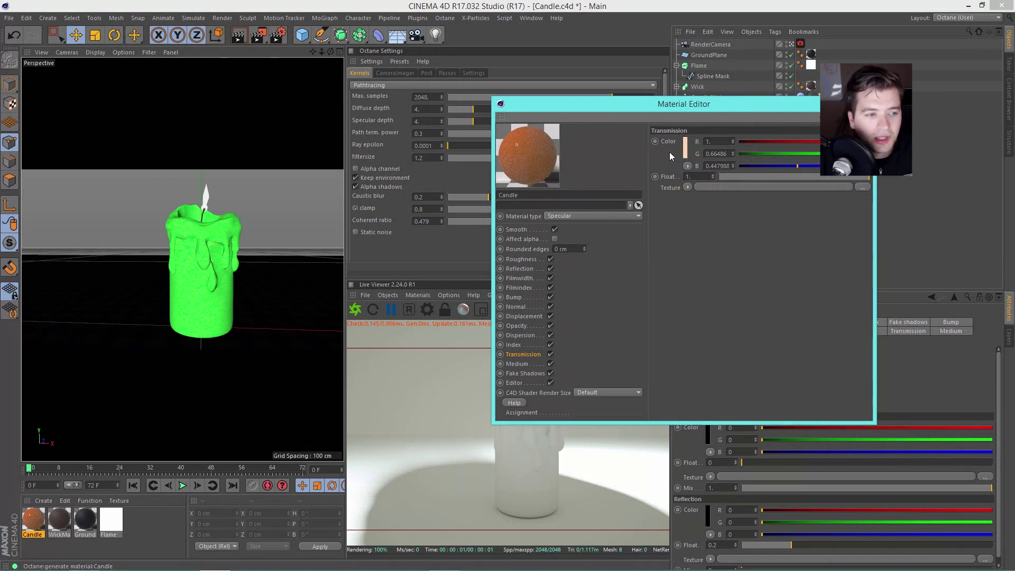
# - Reduce the transmission colour's saturation to about 10 % and close the Candle material's editor
pyautogui.click(686, 147)
pyautogui.click(685, 161)
pyautogui.moveTo(667, 165); pyautogui.dragTo(665, 165)
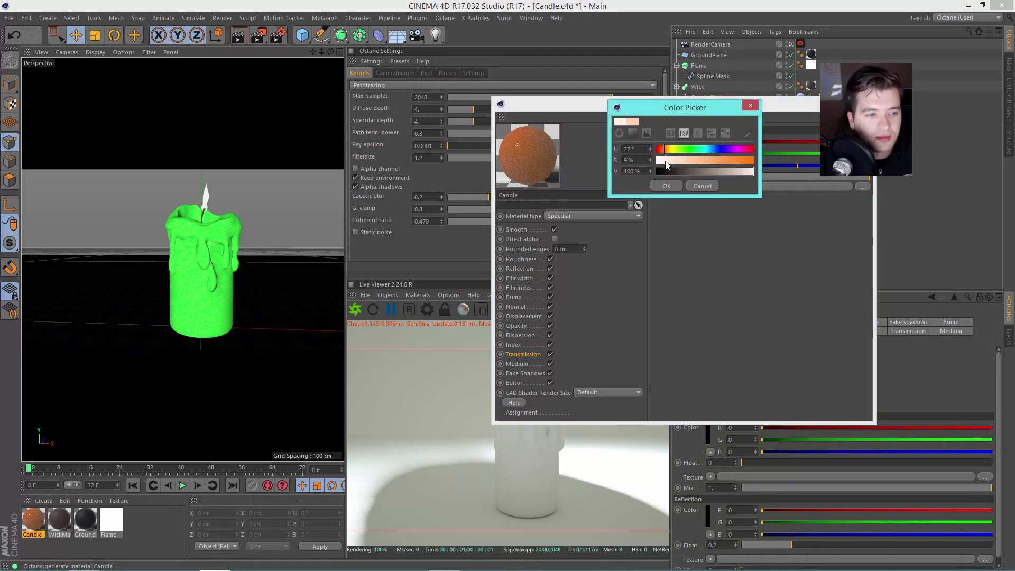
pyautogui.click(664, 185)
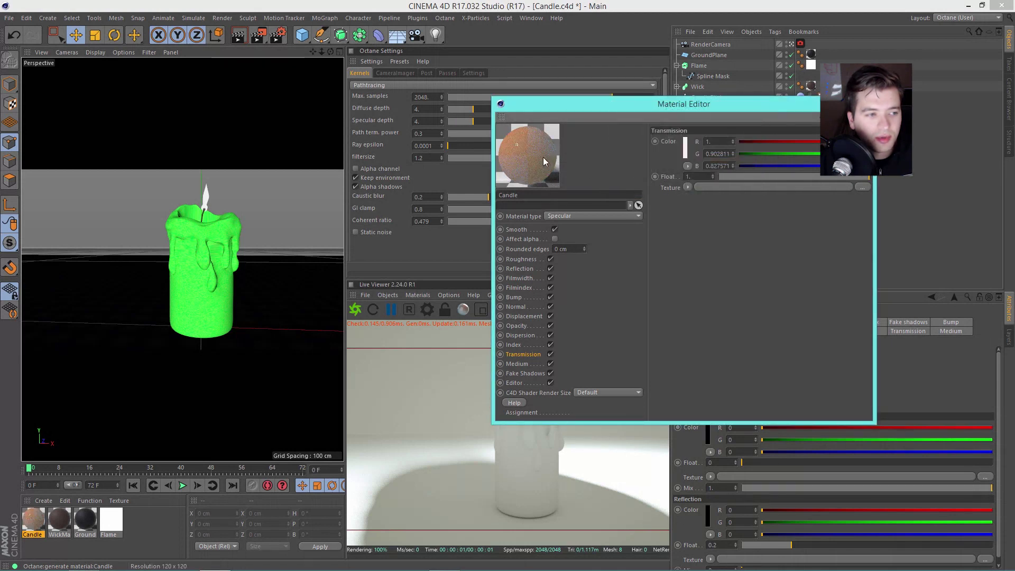
pyautogui.click(686, 148)
pyautogui.click(651, 154)
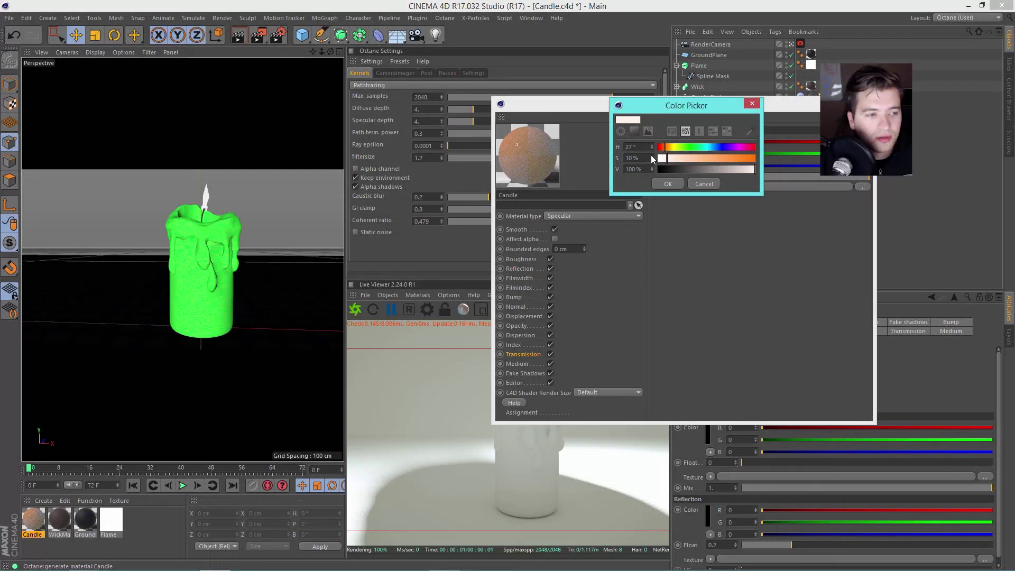
pyautogui.click(659, 184)
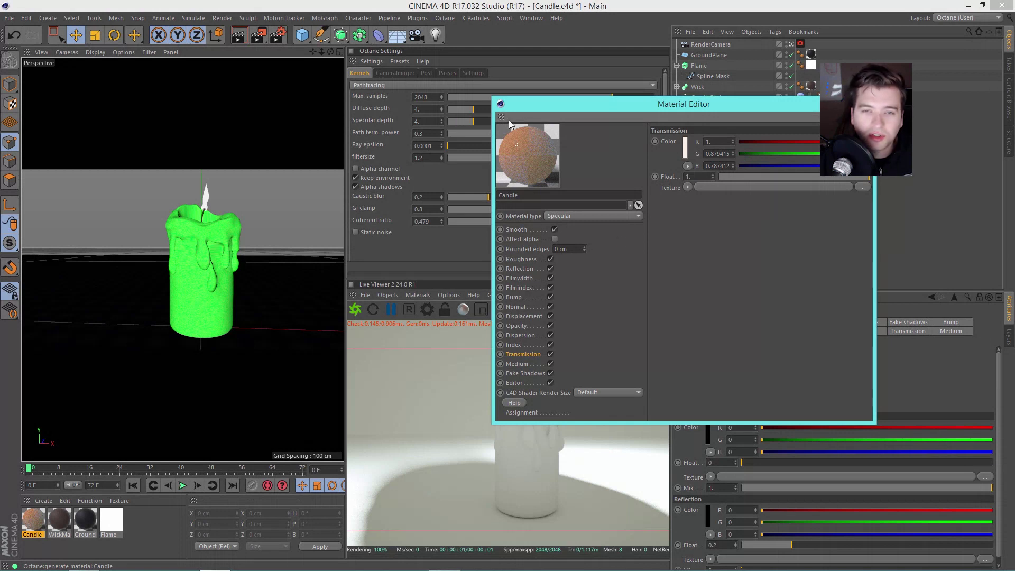
pyautogui.moveTo(638, 104); pyautogui.dragTo(691, 80)
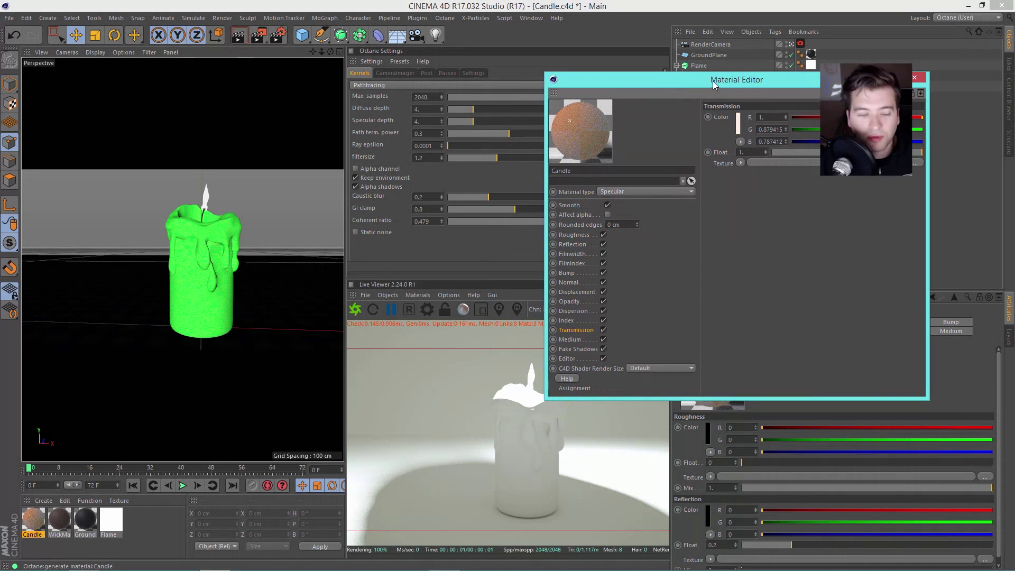
pyautogui.moveTo(713, 85); pyautogui.dragTo(608, 103)
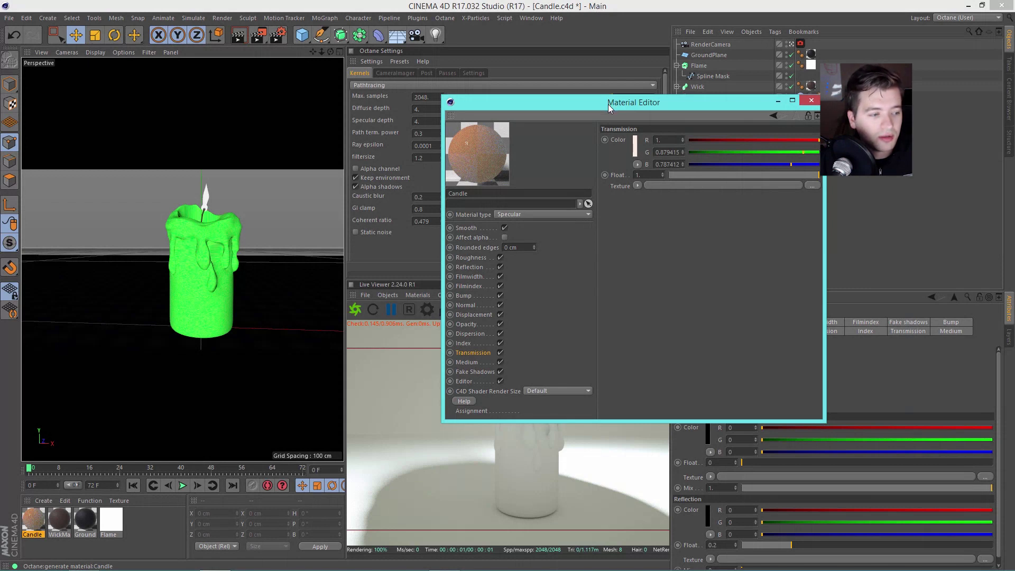
pyautogui.moveTo(608, 104); pyautogui.dragTo(608, 104)
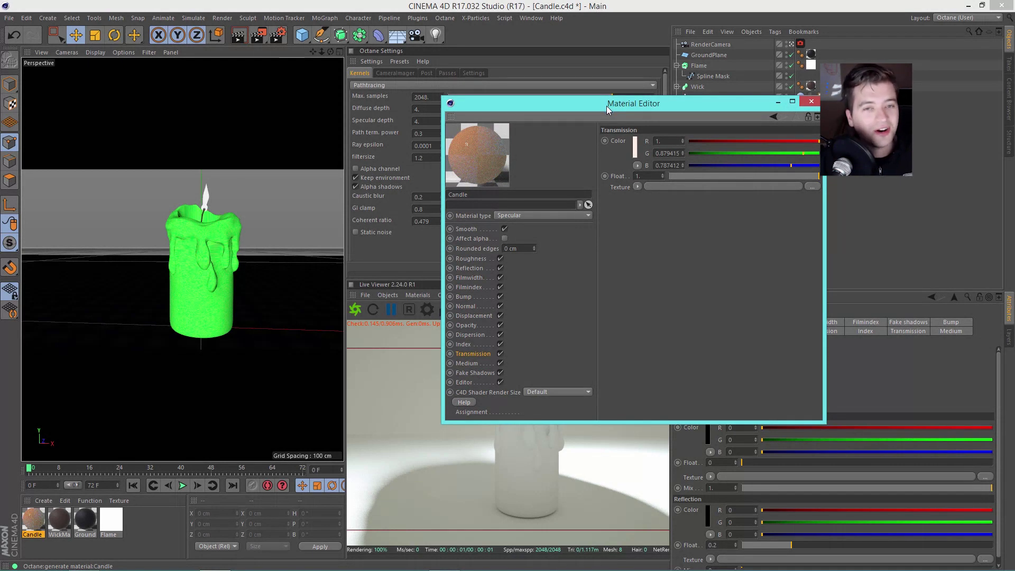
pyautogui.moveTo(598, 111); pyautogui.dragTo(526, 116)
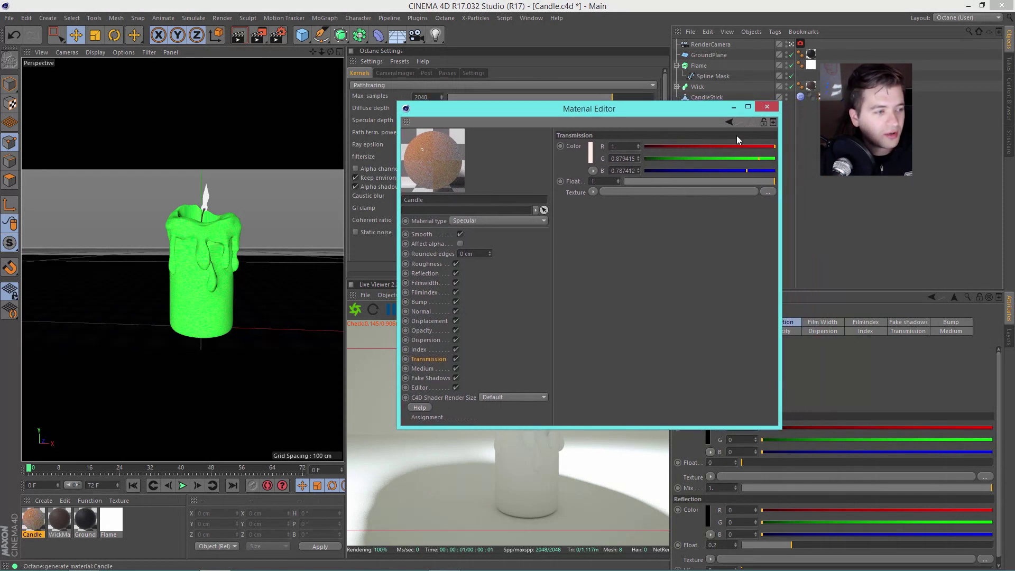
pyautogui.click(766, 107)
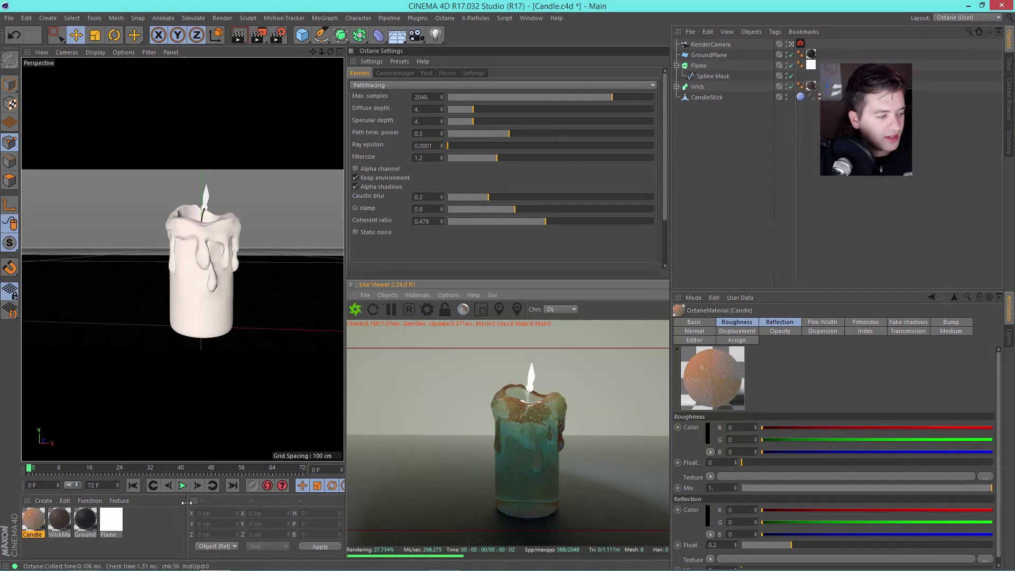
# - Open the Flame material's Blackbody Emission settings and lower the emission power to 0.0001
pyautogui.doubleClick(111, 520)
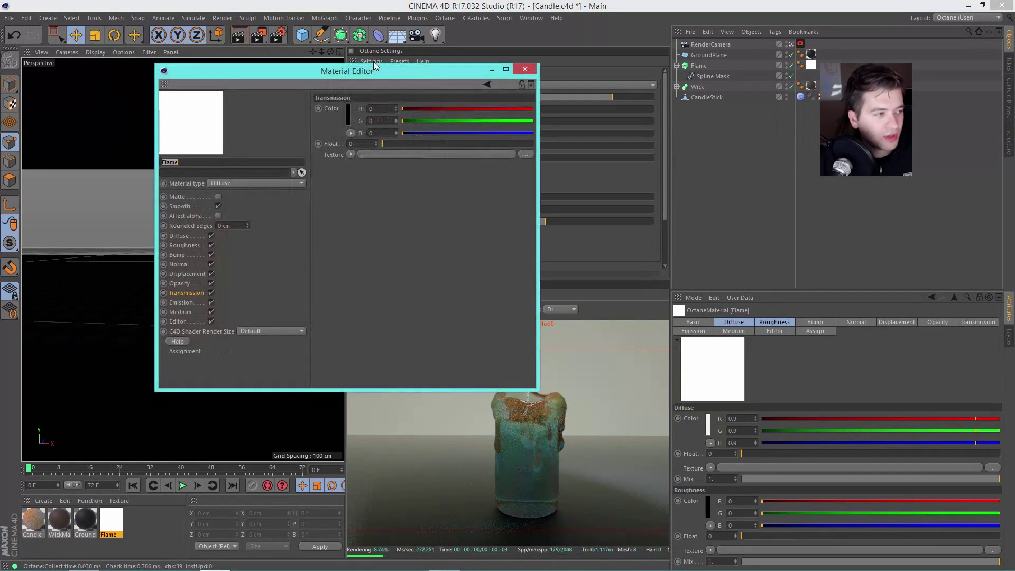
pyautogui.moveTo(329, 78); pyautogui.dragTo(785, 30)
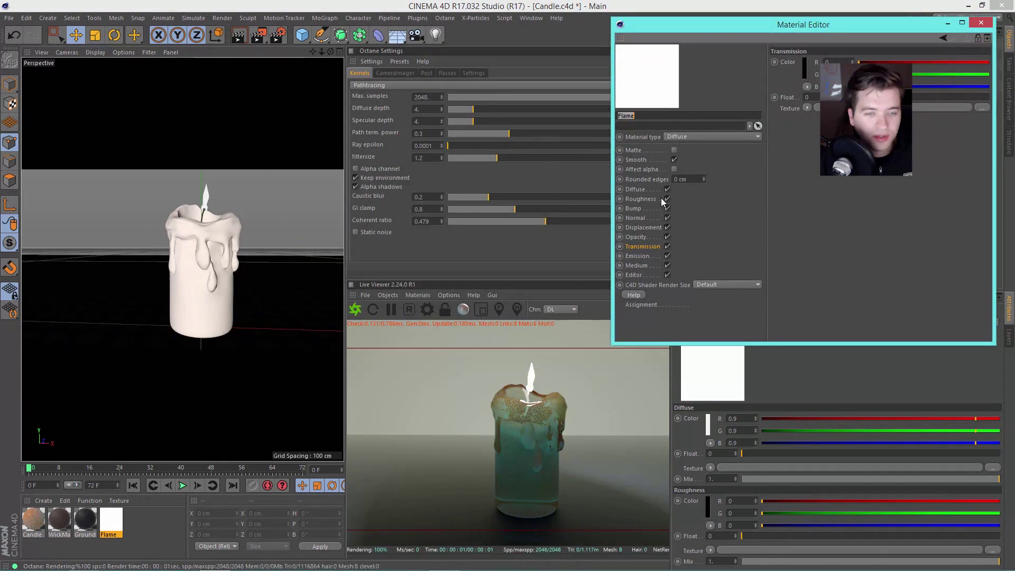
pyautogui.click(637, 256)
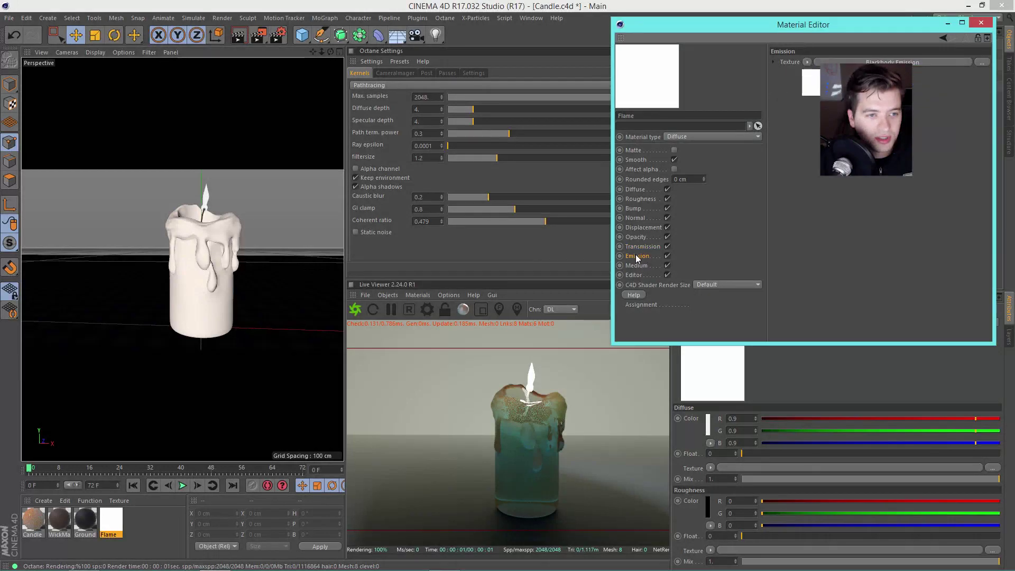
pyautogui.click(809, 91)
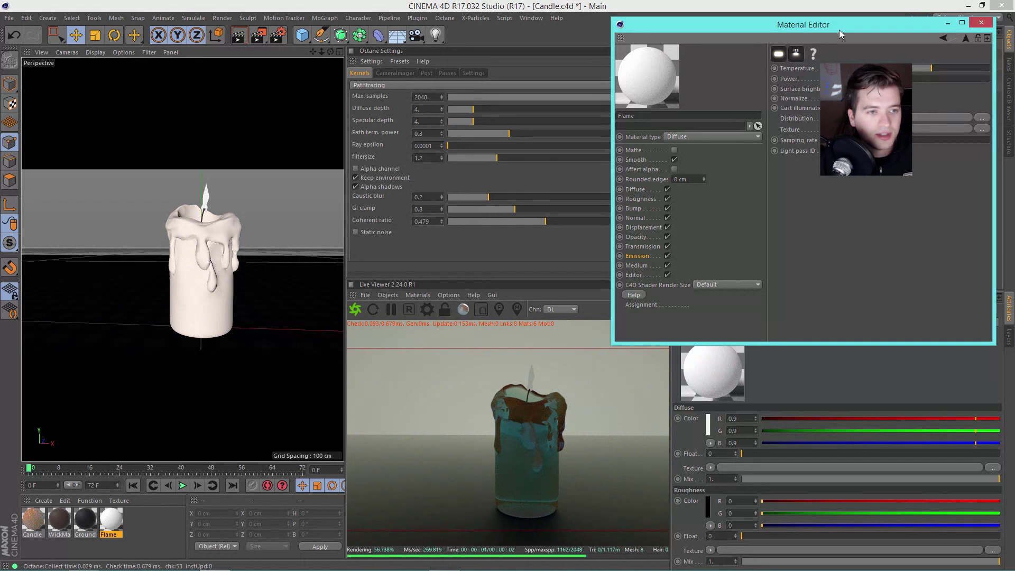
pyautogui.moveTo(839, 29); pyautogui.dragTo(795, 30)
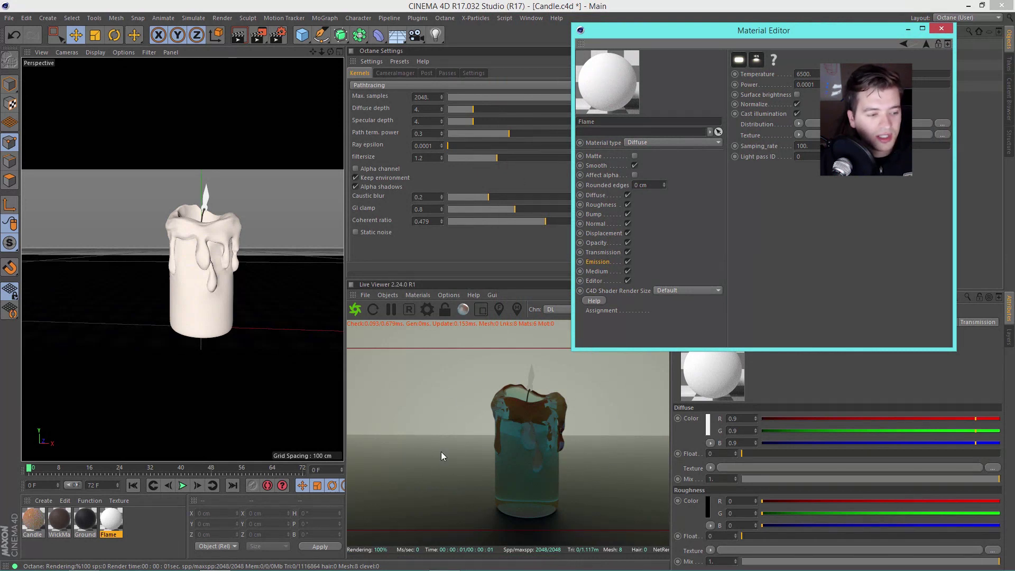
# - Set the environment colour in the Octane settings to black
pyautogui.moveTo(706, 29); pyautogui.dragTo(249, 14)
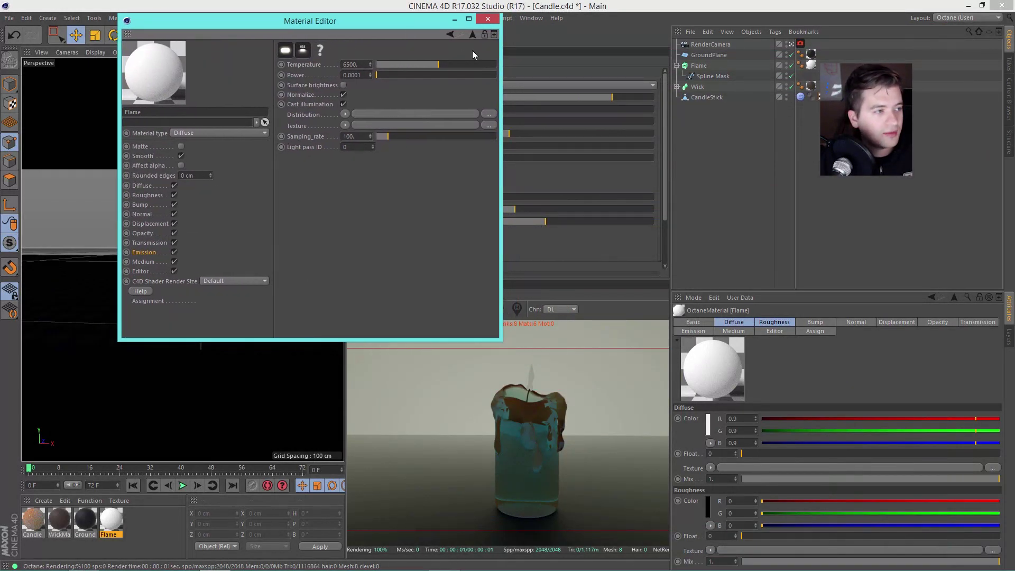
pyautogui.moveTo(365, 17); pyautogui.dragTo(286, 186)
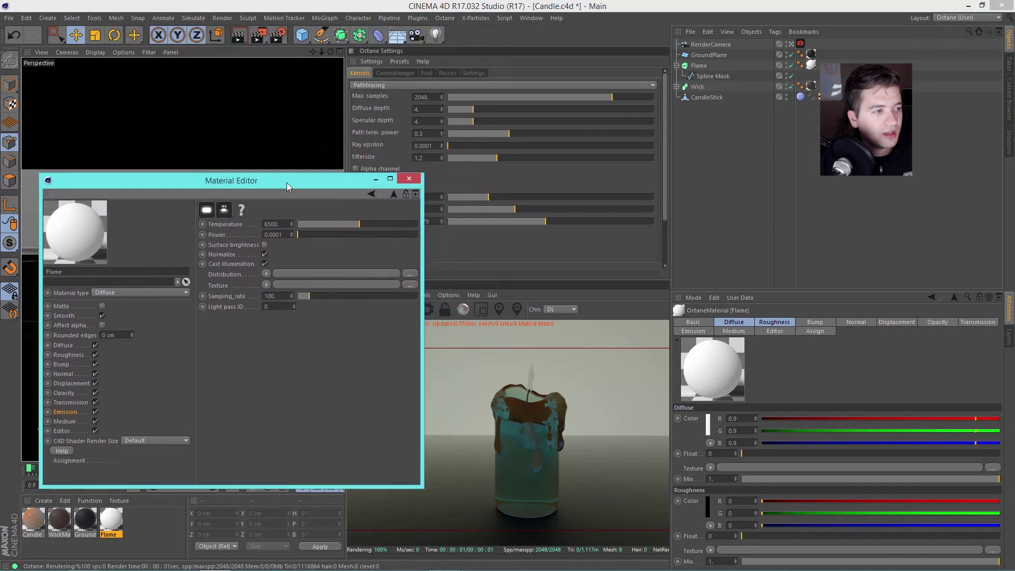
pyautogui.click(474, 73)
pyautogui.click(474, 85)
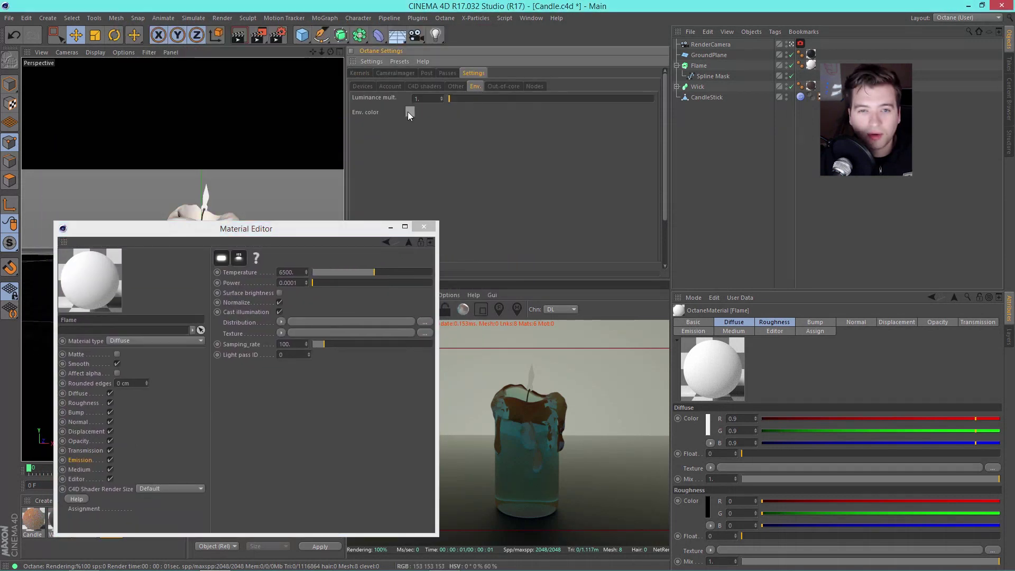
pyautogui.moveTo(410, 116)
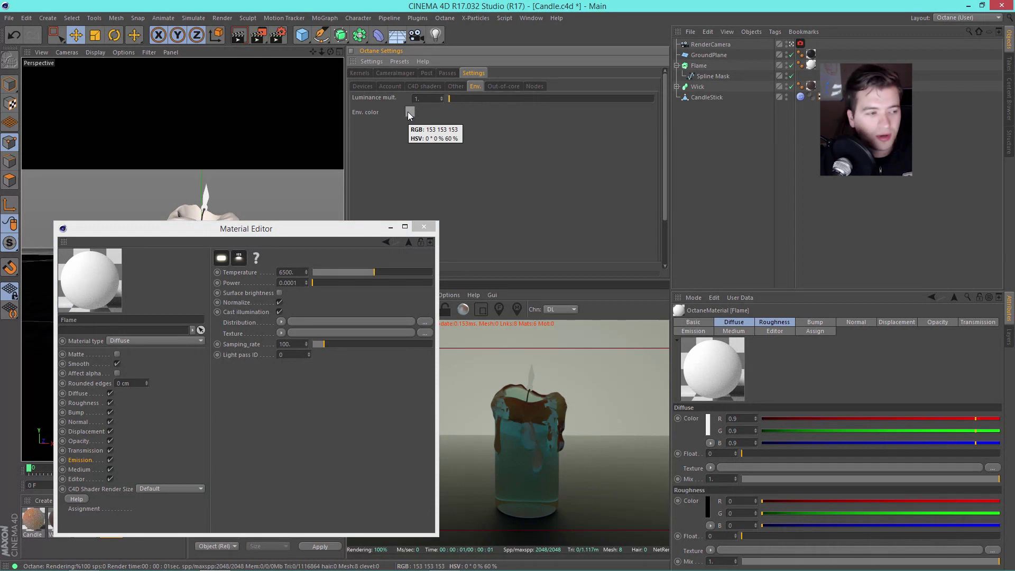
pyautogui.click(410, 113)
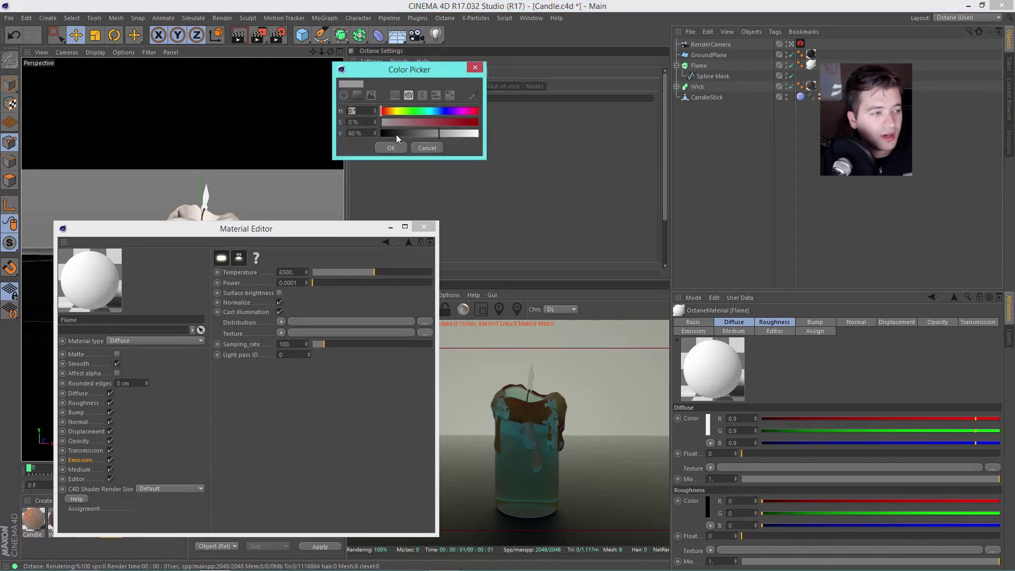
pyautogui.moveTo(396, 134); pyautogui.dragTo(370, 147)
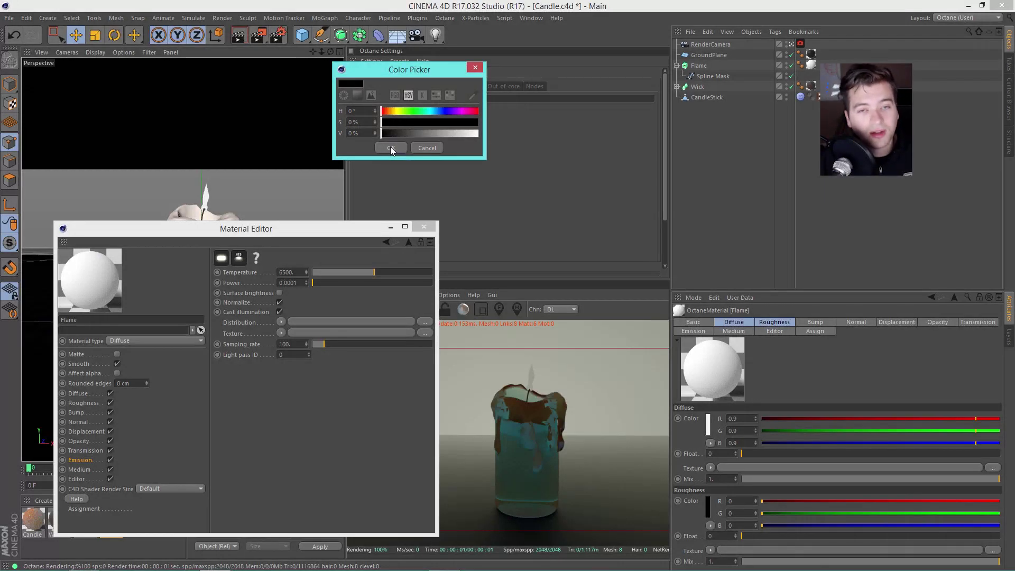
pyautogui.click(392, 148)
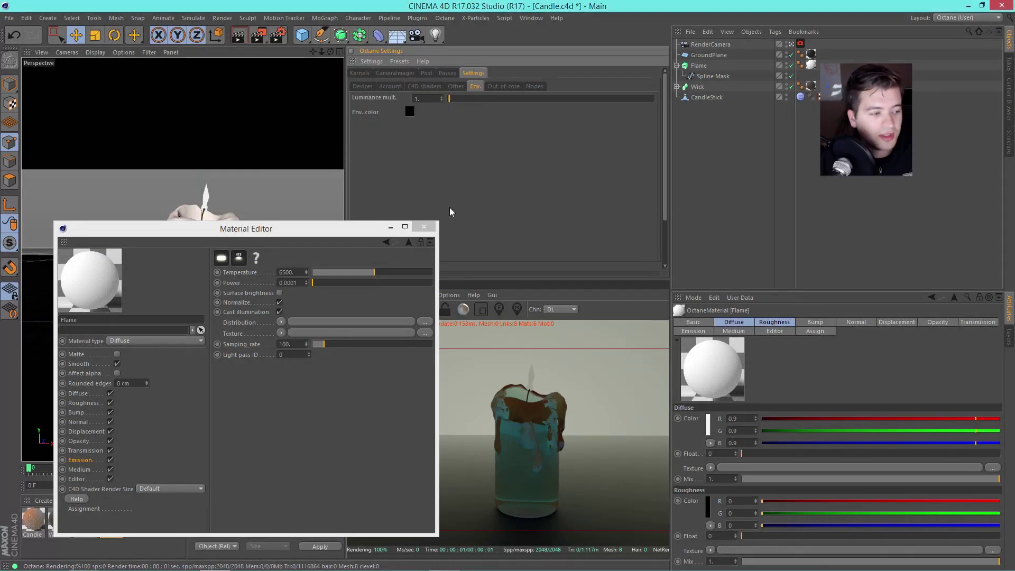
# - Restart the live render and raise the Flame material's emission power gradually to 1.7001
pyautogui.moveTo(331, 230); pyautogui.dragTo(870, 29)
pyautogui.click(358, 315)
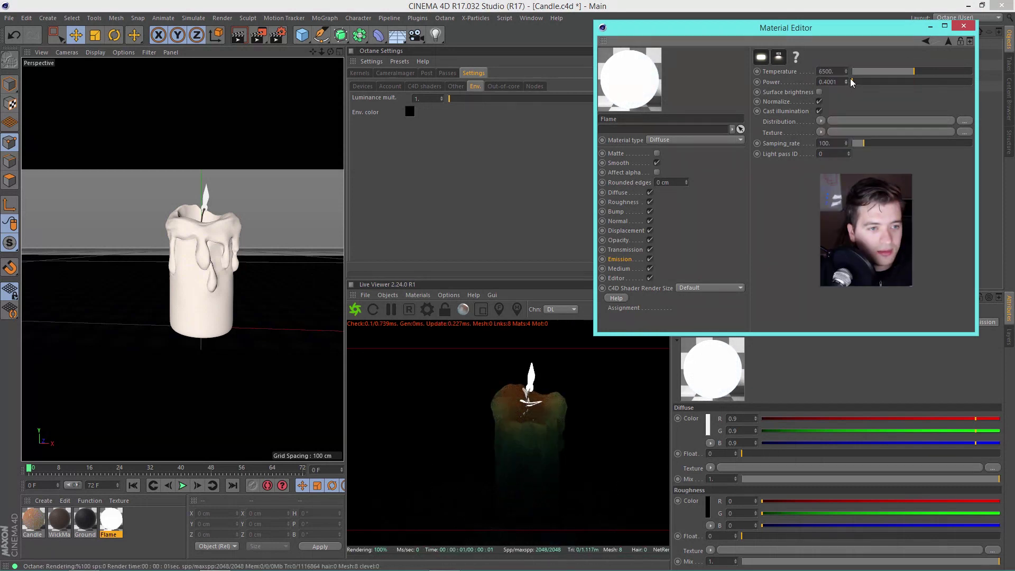
pyautogui.click(847, 80)
pyautogui.click(846, 80)
pyautogui.click(846, 80)
pyautogui.click(846, 80)
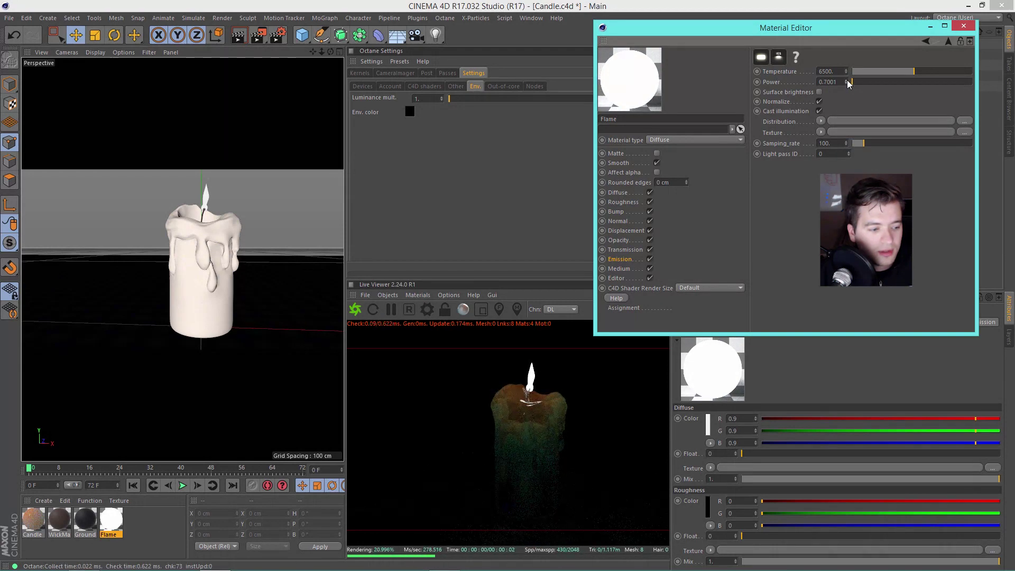
pyautogui.click(846, 80)
pyautogui.click(846, 80)
pyautogui.click(847, 80)
pyautogui.click(847, 80)
pyautogui.click(846, 79)
pyautogui.click(846, 80)
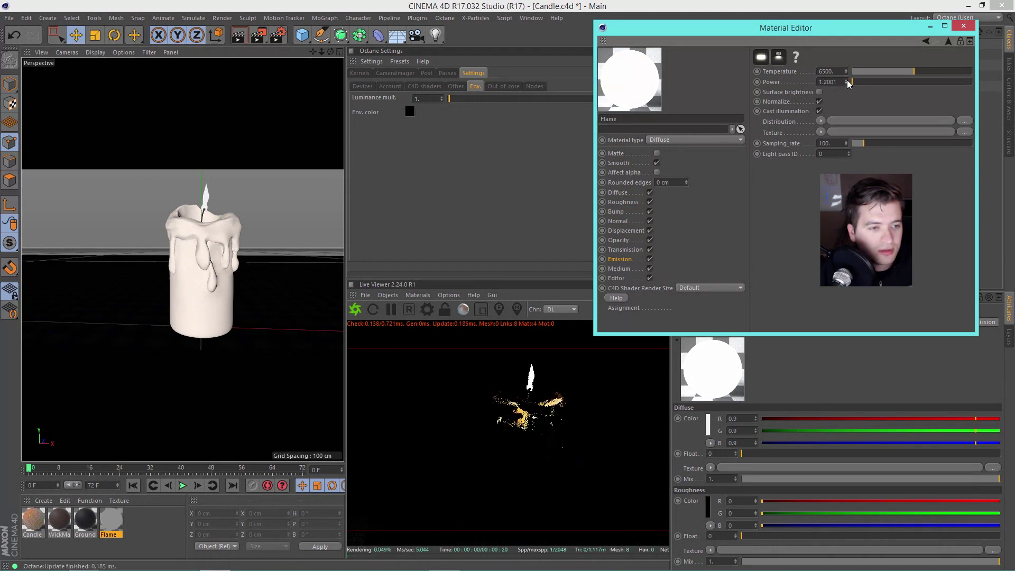
pyautogui.click(847, 80)
pyautogui.click(847, 80)
pyautogui.click(846, 80)
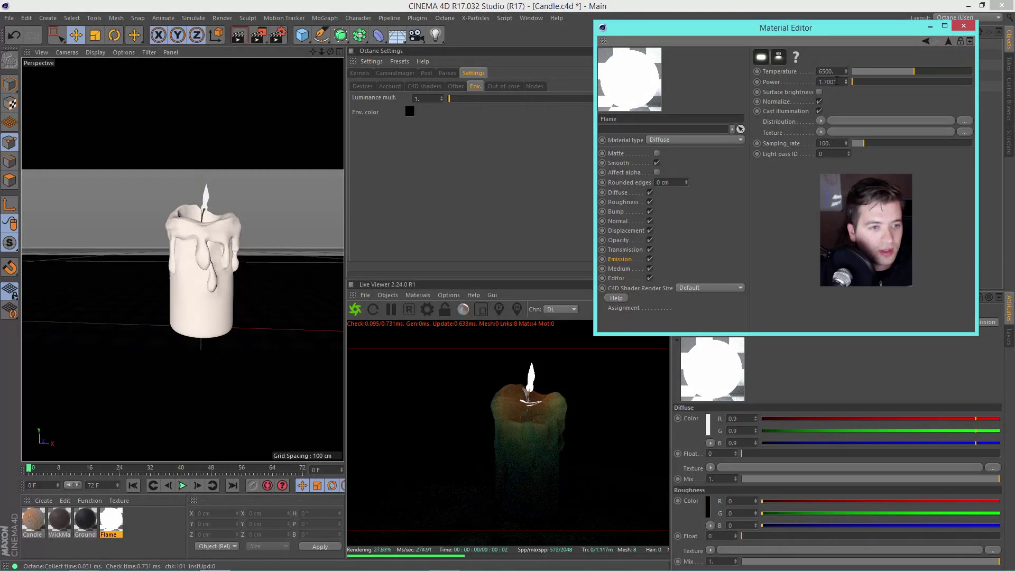
# - Set the Flame material's emission power to 1
pyautogui.doubleClick(837, 81)
pyautogui.write('1')
pyautogui.press('Return')
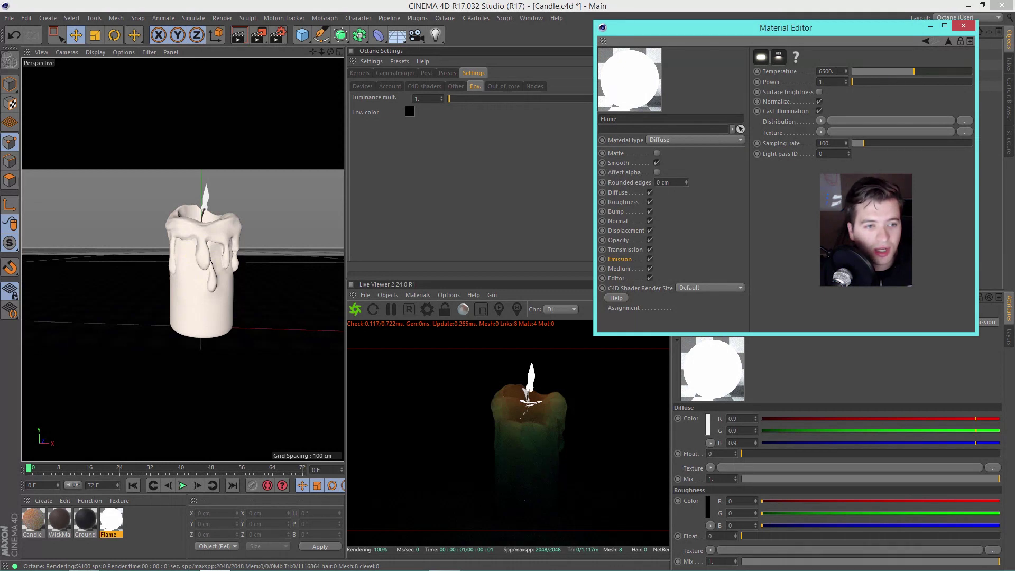
# - Lower the Flame material's blackbody emission temperature to 2500
pyautogui.moveTo(914, 71); pyautogui.dragTo(871, 77)
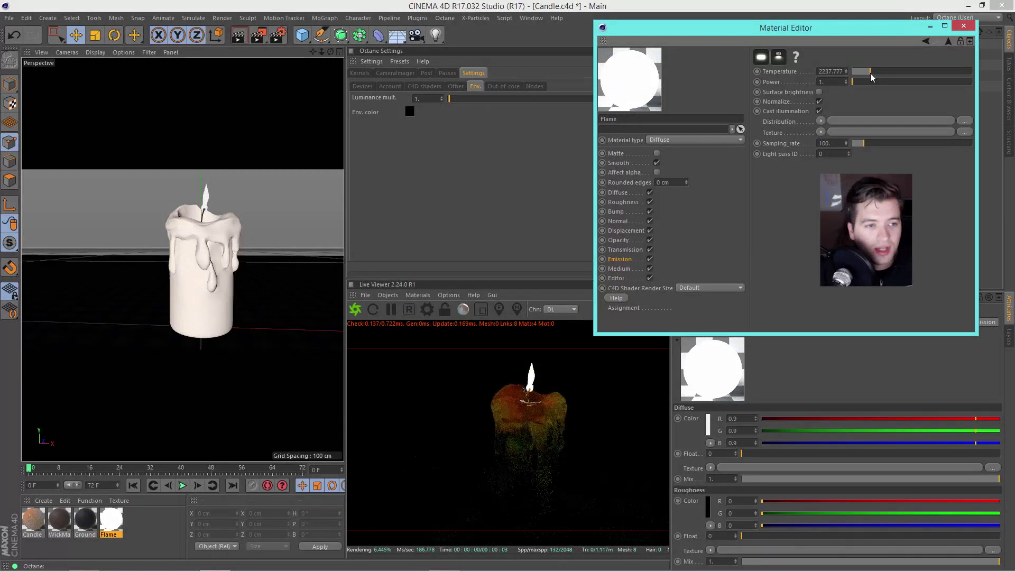
pyautogui.doubleClick(831, 71)
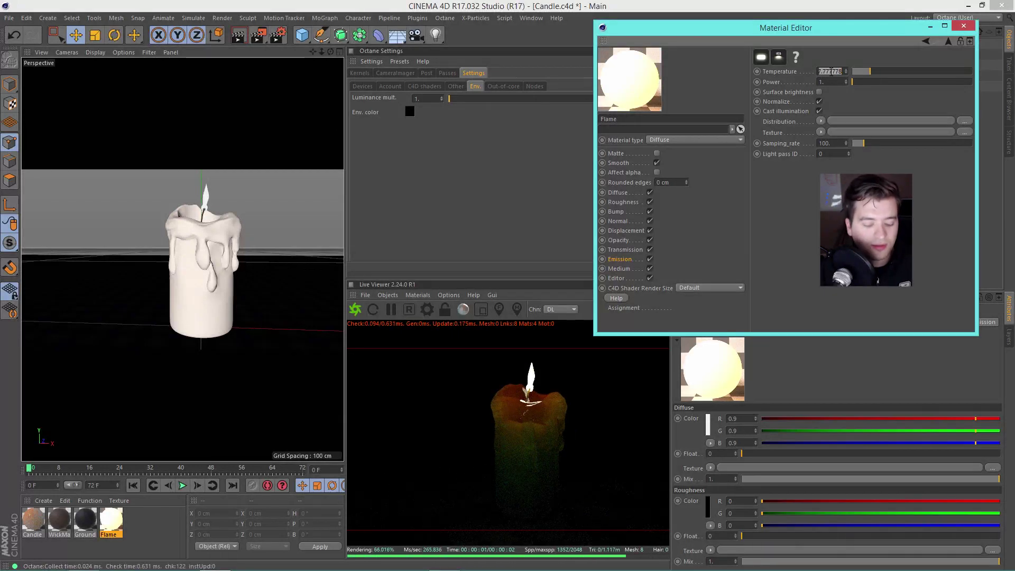
pyautogui.write('2500')
pyautogui.press('Return')
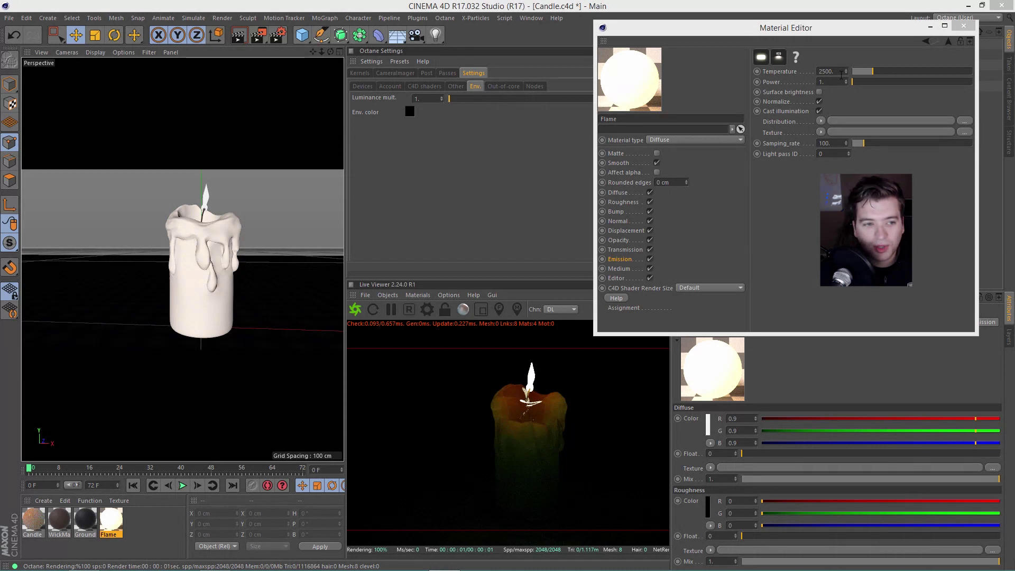
# - Set the Flame material's blackbody emission temperature to 1900
pyautogui.click(831, 72)
pyautogui.write('1900')
pyautogui.press('Return')
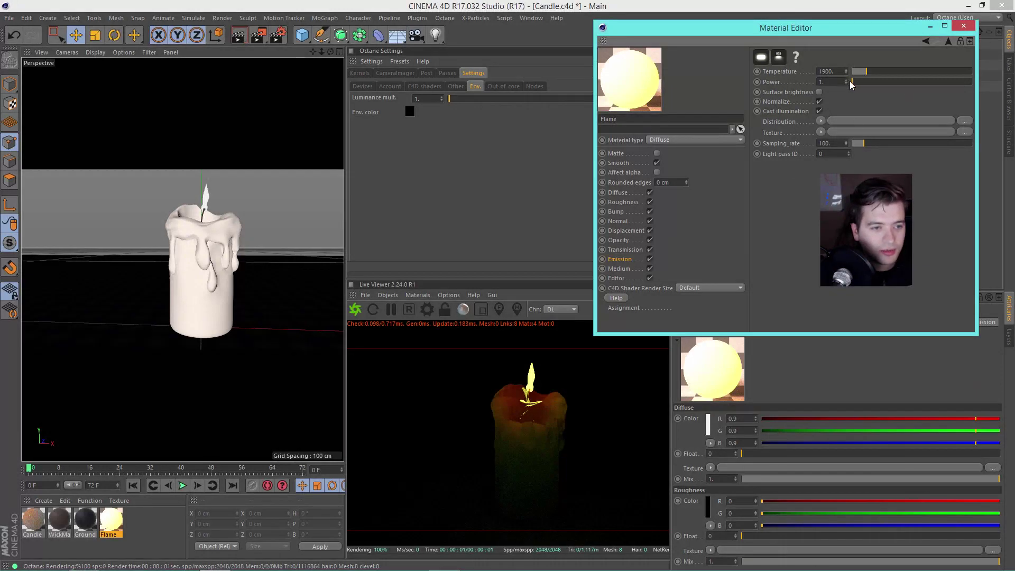
# - Raise the Flame material's emission power in stages to 30 and close its editor
pyautogui.moveTo(842, 80); pyautogui.dragTo(844, 75)
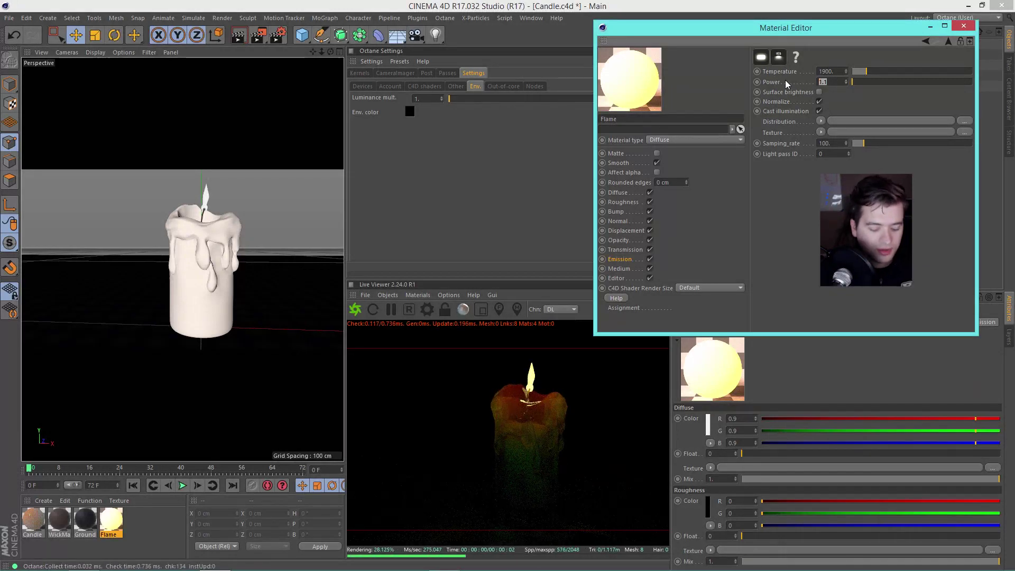
pyautogui.click(829, 82)
pyautogui.write('6')
pyautogui.press('Return')
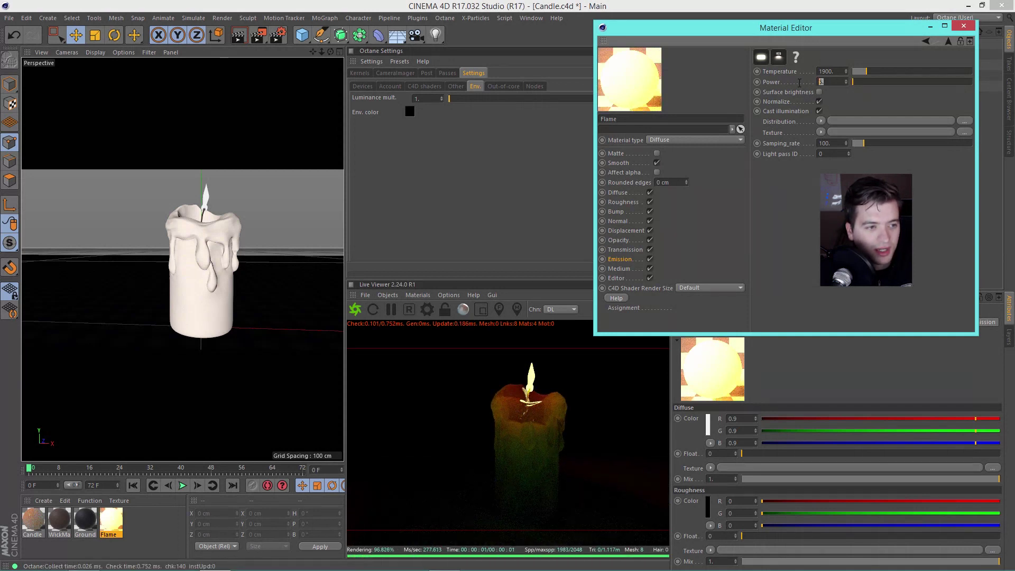
pyautogui.write('8')
pyautogui.press('Return')
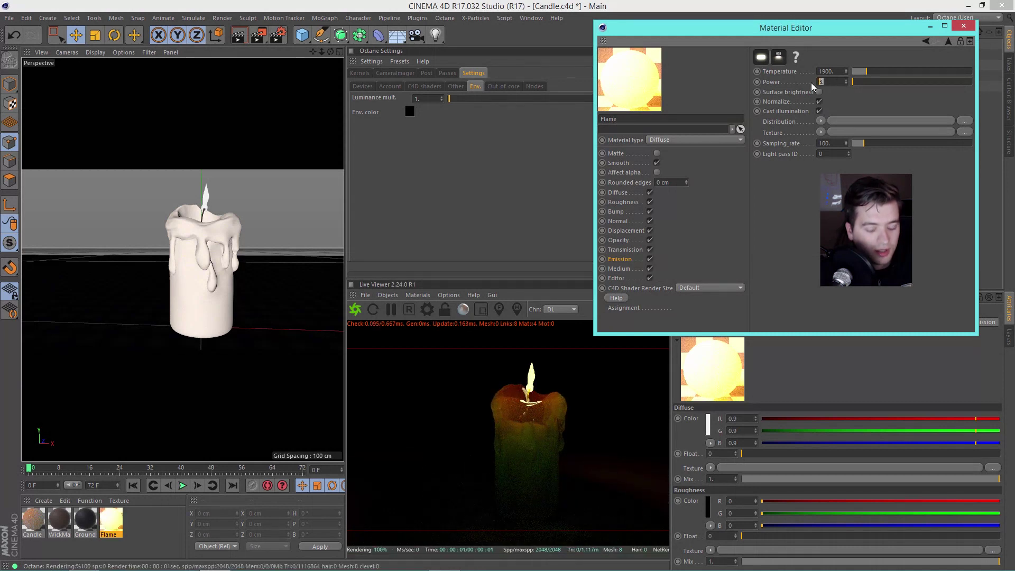
pyautogui.press('Return')
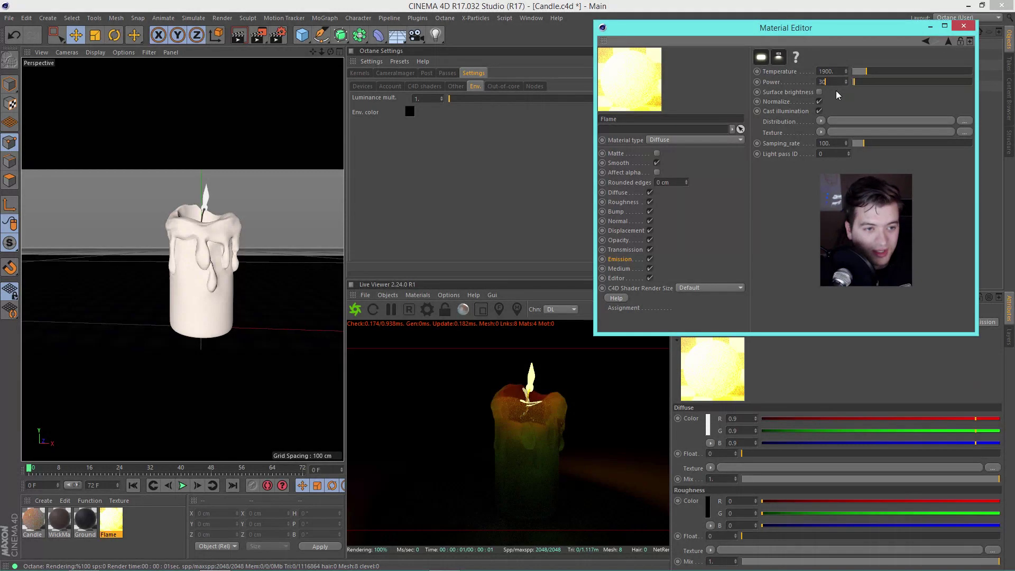
pyautogui.press('Return')
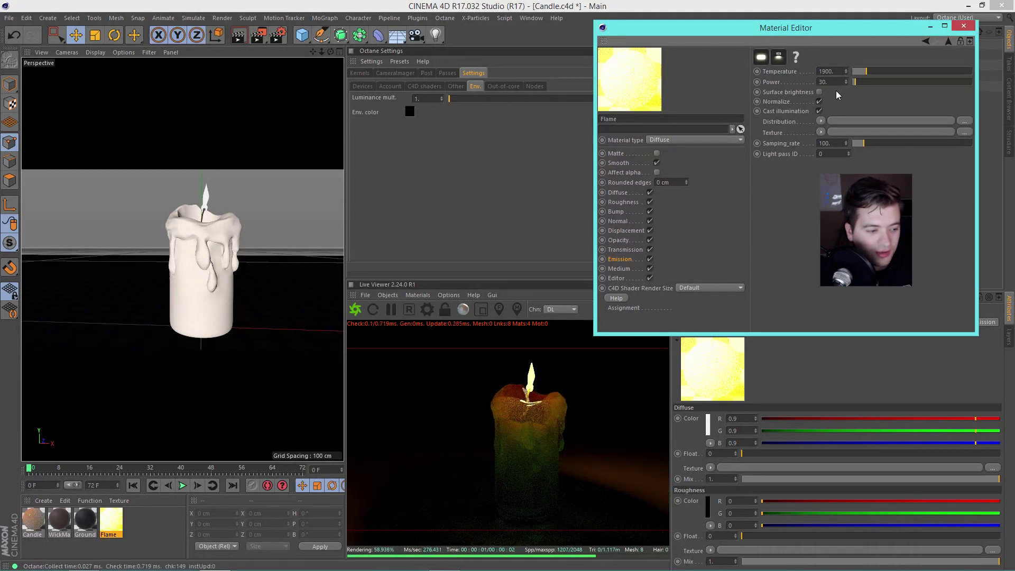
pyautogui.moveTo(829, 42); pyautogui.dragTo(513, 41)
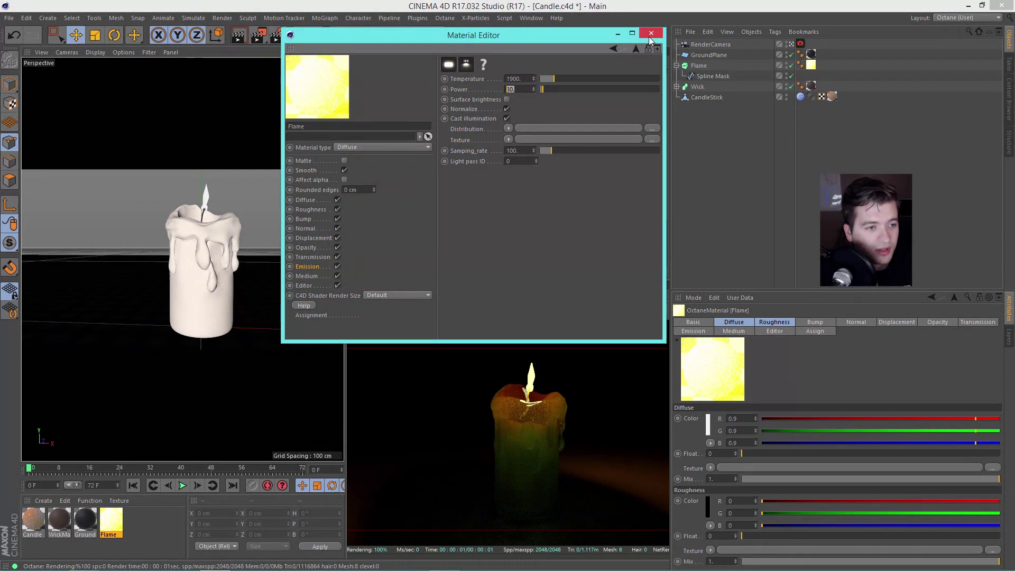
pyautogui.click(650, 34)
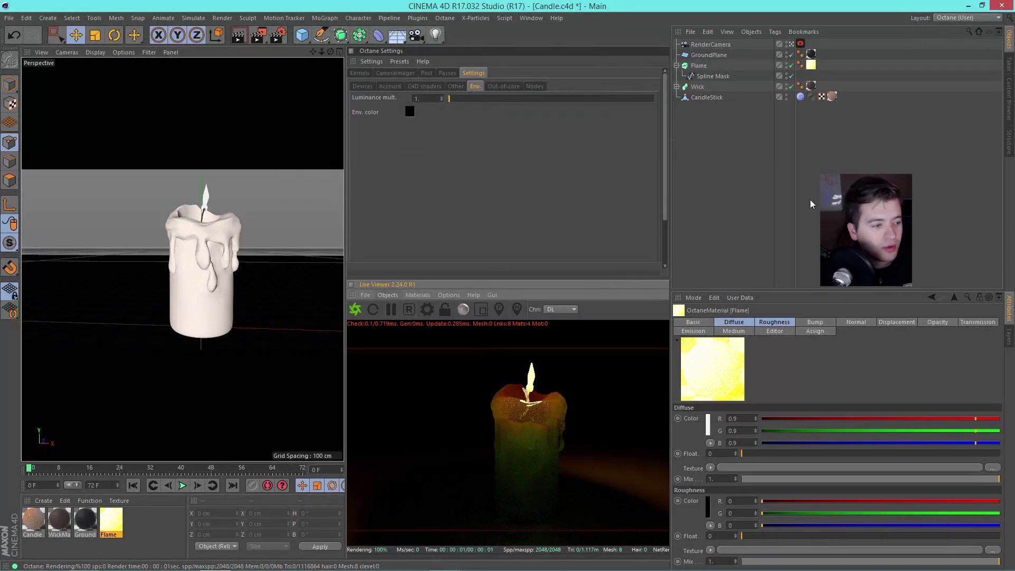
# - Add an Octane HDRI environment and load canada_montreal_palais_des_congres_neons.exr as its image texture
pyautogui.click(388, 297)
pyautogui.click(411, 333)
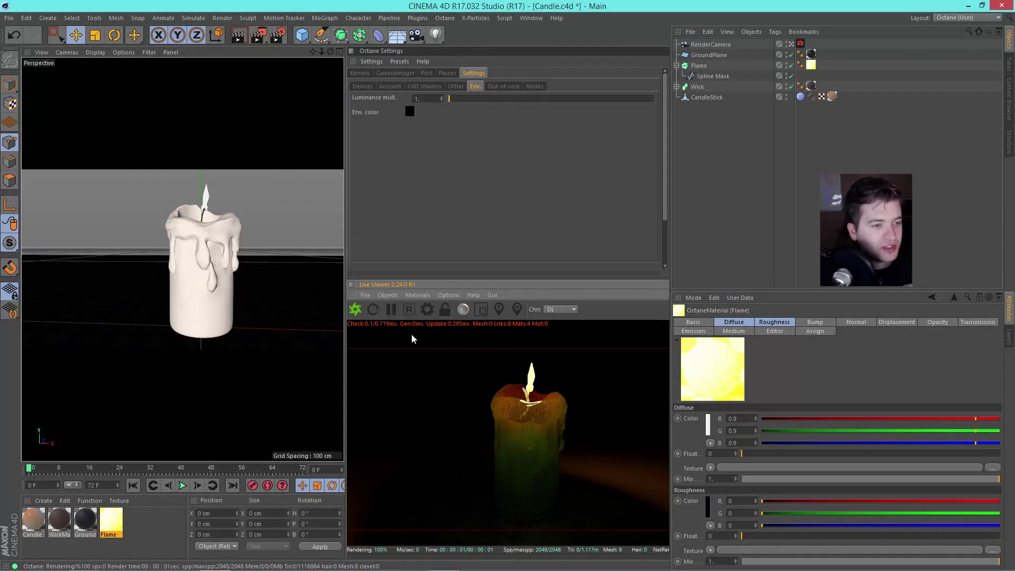
pyautogui.click(799, 43)
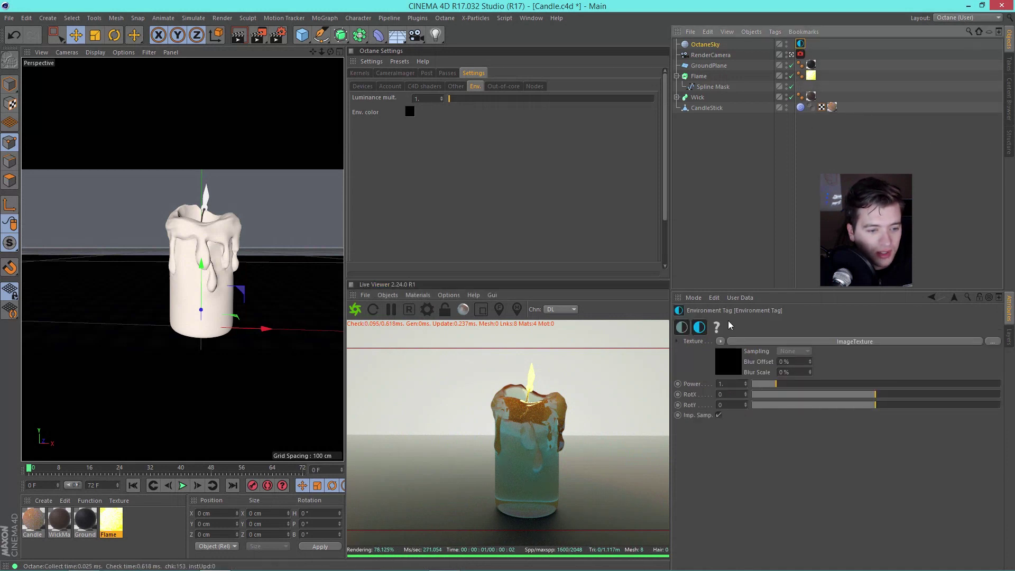
pyautogui.click(722, 358)
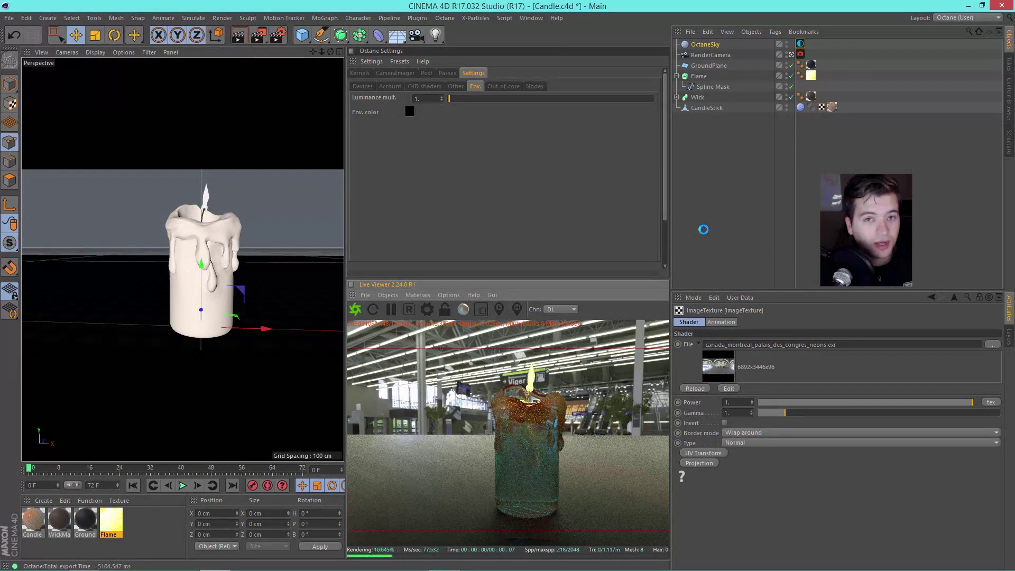
# - Lower the environment image texture's power to 0.2 and finally to 0.1
pyautogui.click(696, 389)
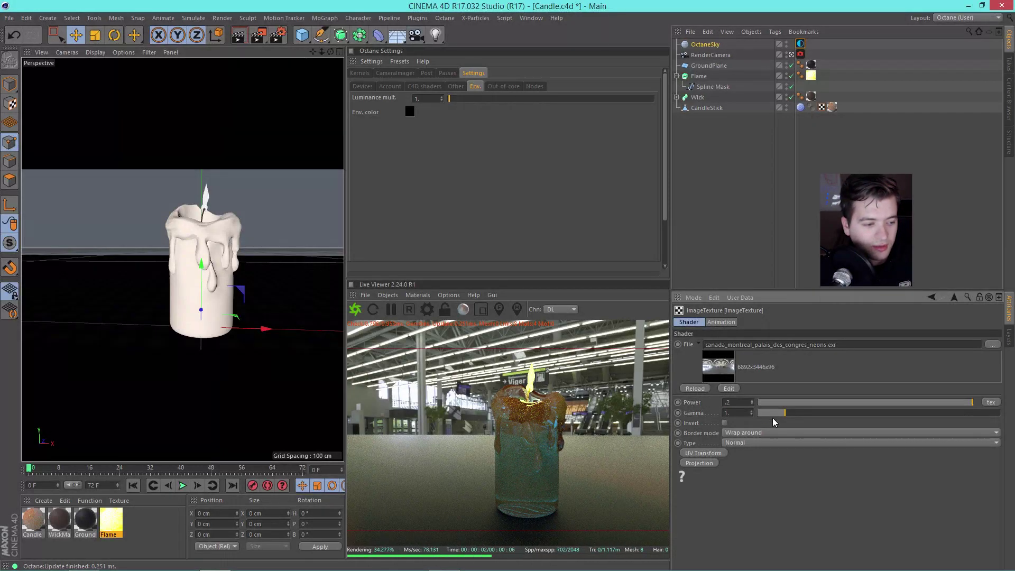
pyautogui.write('0.2')
pyautogui.press('Return')
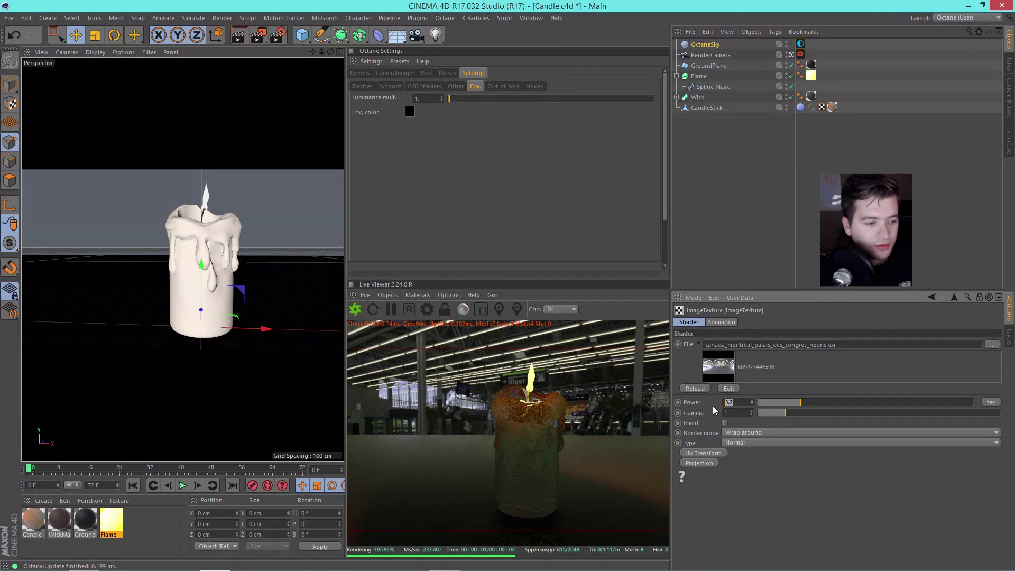
pyautogui.write('0.1')
pyautogui.press('Return')
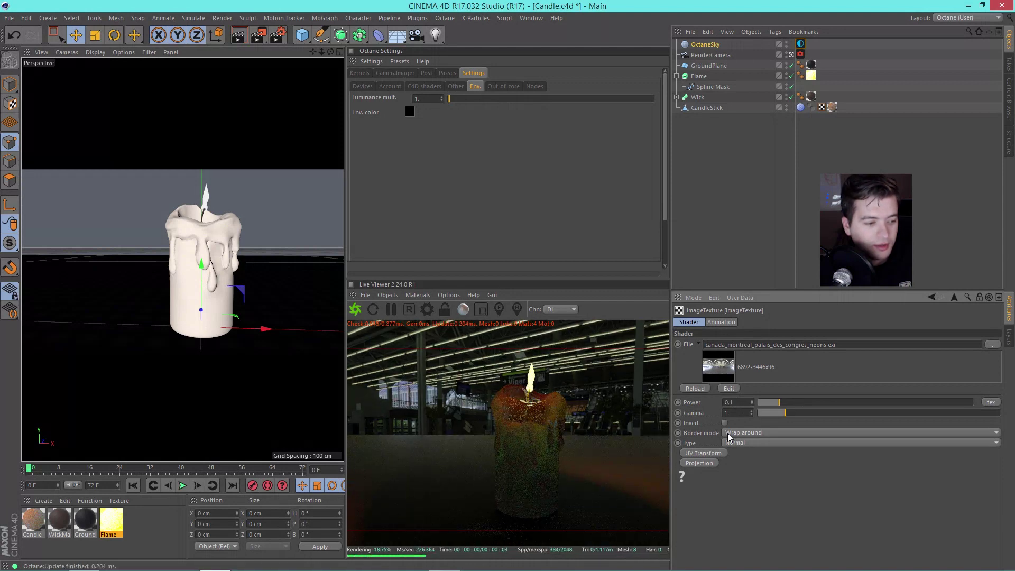
# - Turn off Keep environment and enable Alpha channel in the Octane pathtracing kernel settings
pyautogui.click(382, 84)
pyautogui.click(369, 87)
pyautogui.click(392, 73)
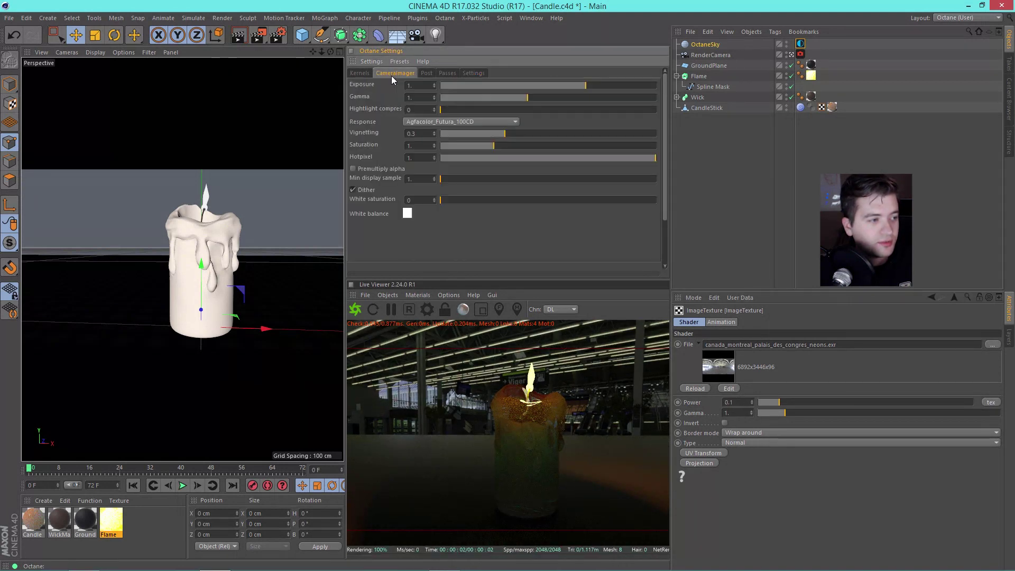
pyautogui.click(439, 74)
pyautogui.click(467, 74)
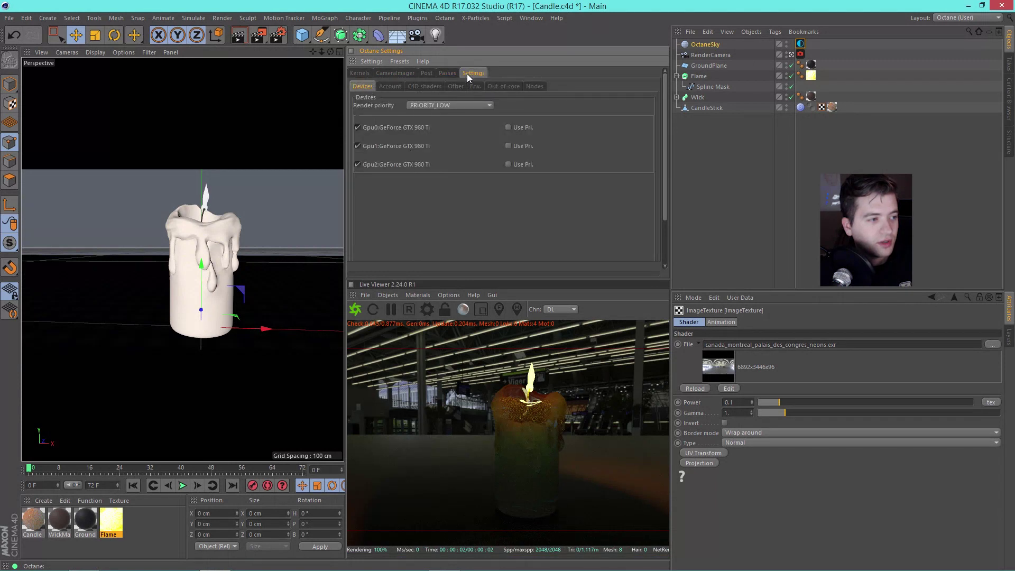
pyautogui.click(358, 74)
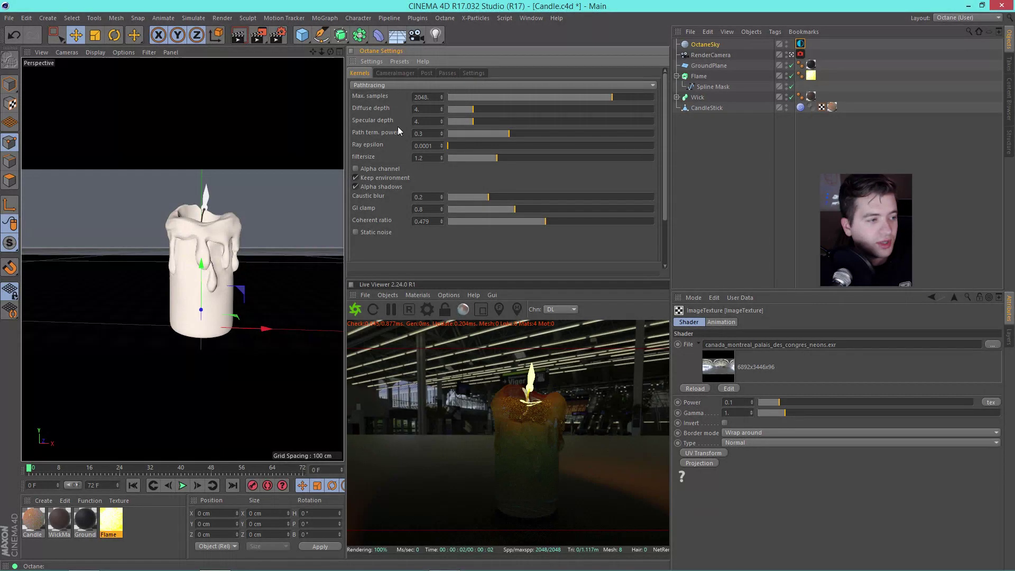
pyautogui.click(356, 178)
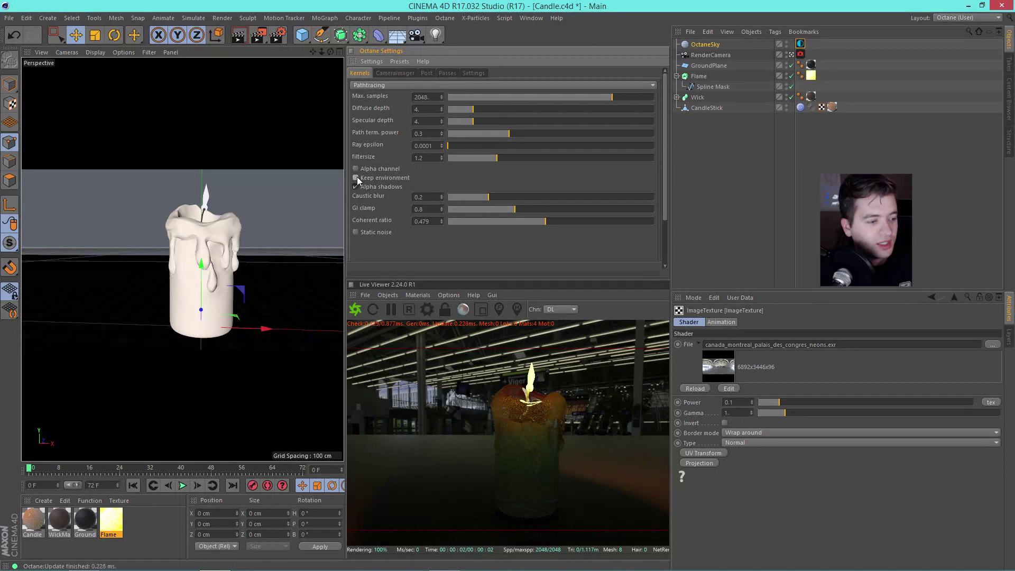
pyautogui.click(356, 168)
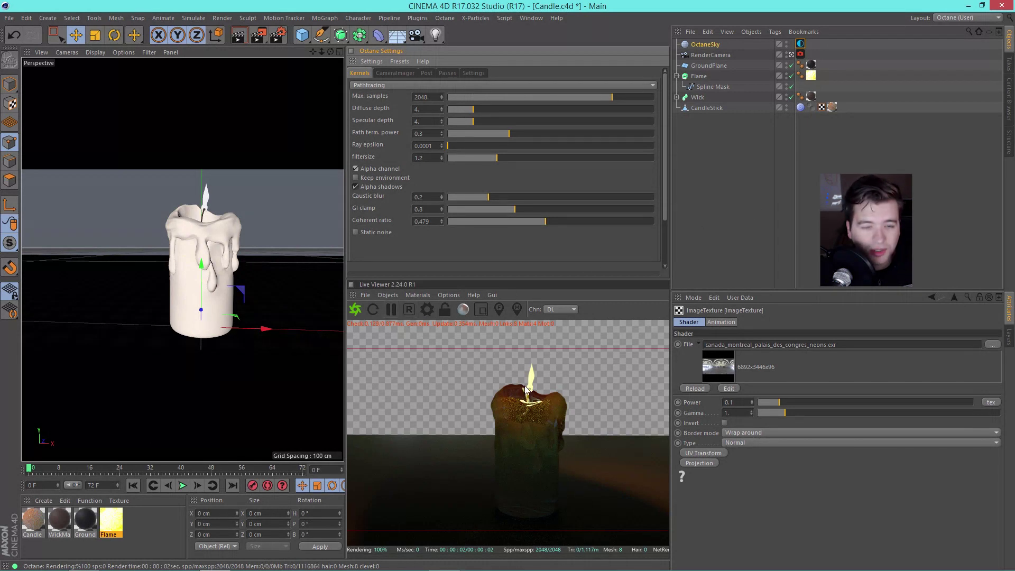
# - Pause the live render and add a Protection tag to RenderCamera
pyautogui.click(391, 310)
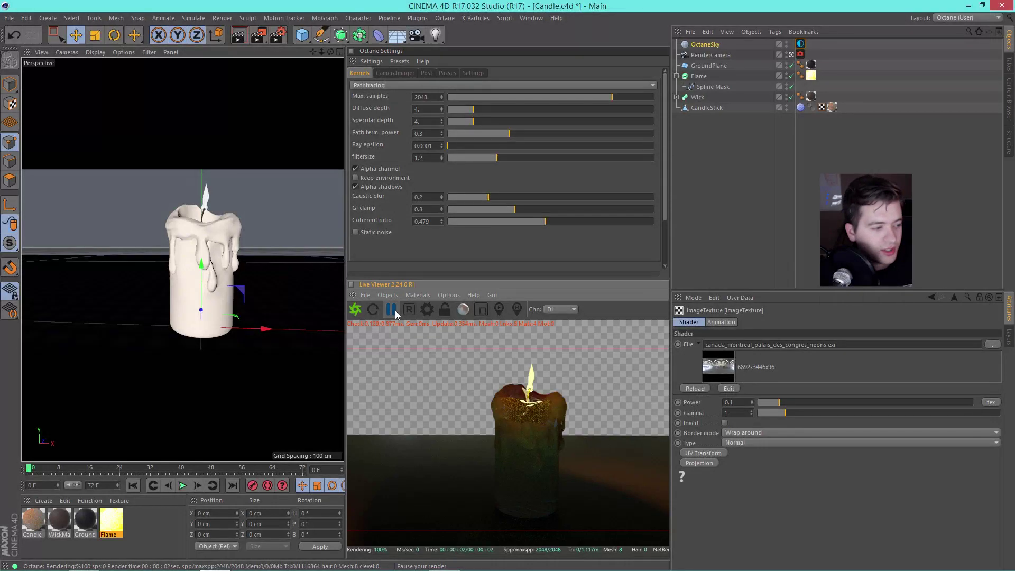
pyautogui.keyDown('alt'); pyautogui.moveTo(242, 338); pyautogui.dragTo(214, 301); pyautogui.keyUp('alt')
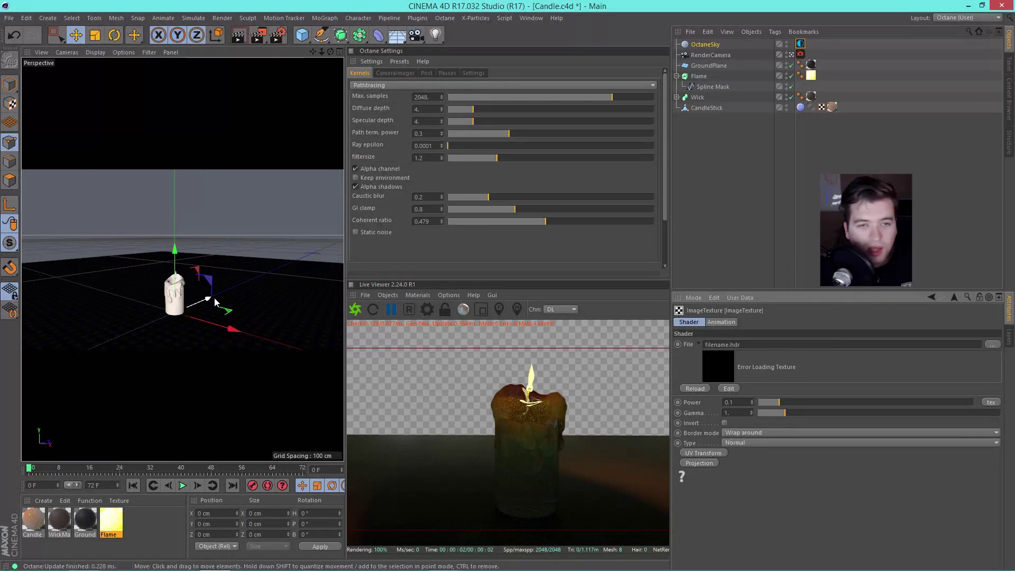
pyautogui.scroll(8, 174, 316)
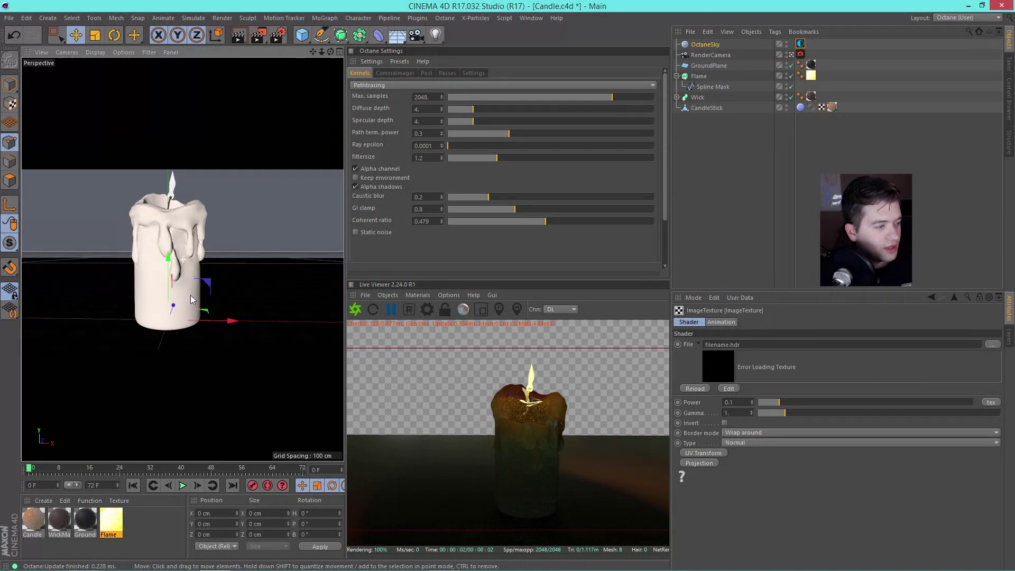
pyautogui.keyDown('alt'); pyautogui.moveTo(161, 296); pyautogui.dragTo(200, 300, button='middle'); pyautogui.keyUp('alt')
pyautogui.click(710, 55)
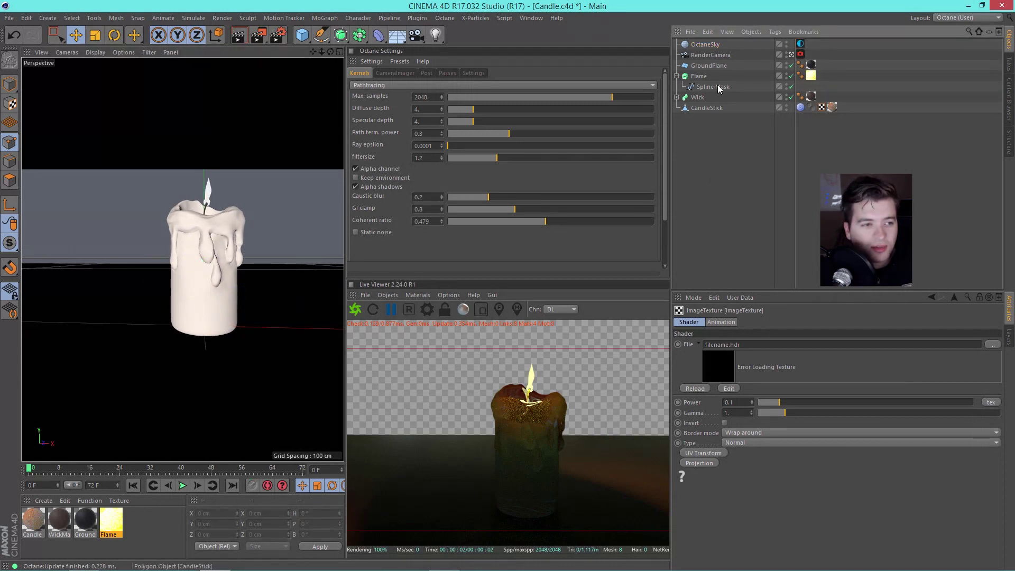
pyautogui.rightClick(715, 59)
pyautogui.moveTo(761, 66)
pyautogui.click(893, 225)
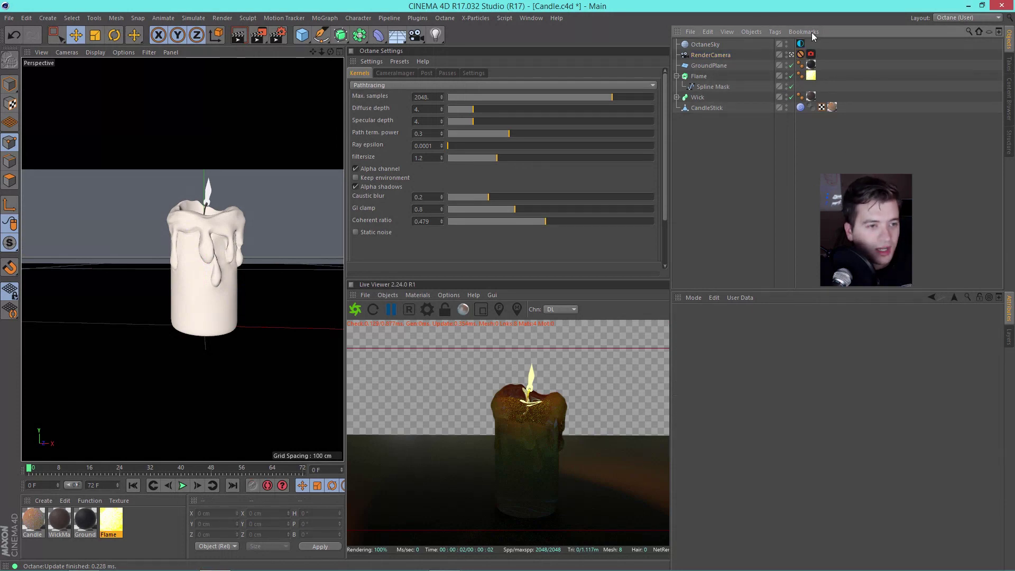
# - Leave RenderCamera's view and hide the camera in the viewport
pyautogui.click(792, 54)
pyautogui.keyDown('alt'); pyautogui.moveTo(158, 297); pyautogui.dragTo(185, 305); pyautogui.keyUp('alt')
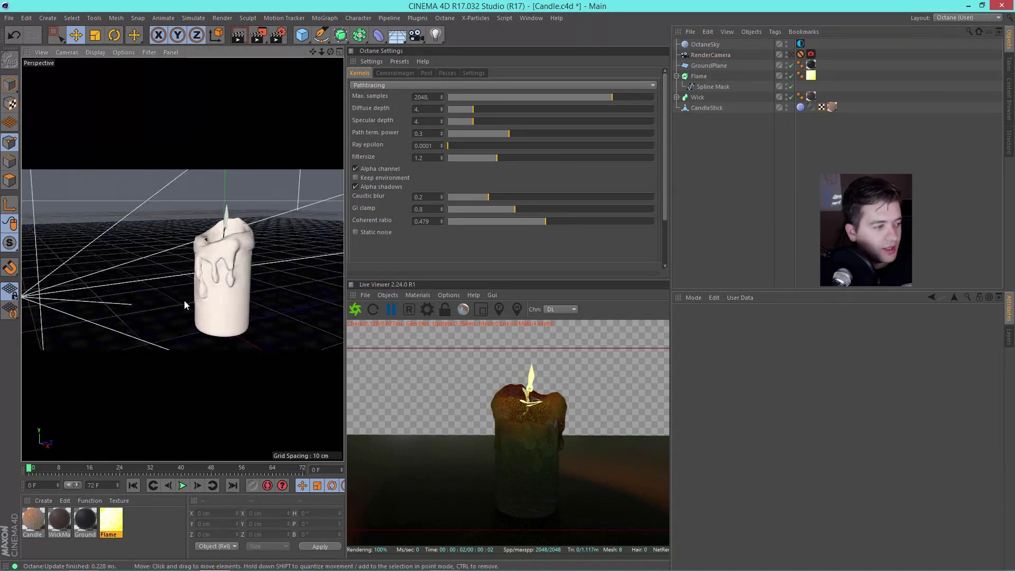
pyautogui.scroll(-8, 185, 305)
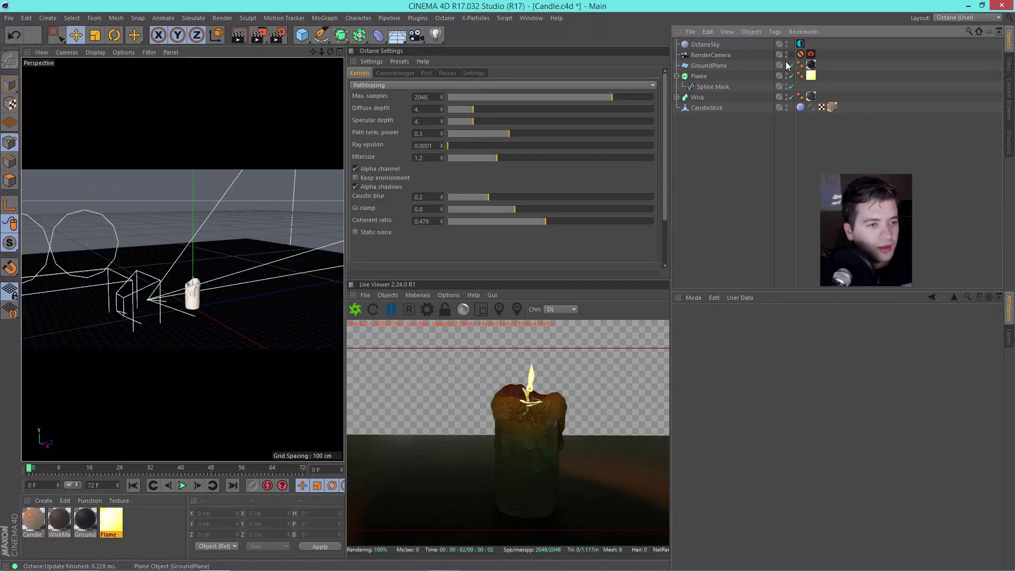
pyautogui.click(786, 53)
pyautogui.keyDown('alt'); pyautogui.moveTo(221, 278); pyautogui.dragTo(293, 244); pyautogui.keyUp('alt')
# - Set GroundPlane's width and height segments to 1 and make the plane editable
pyautogui.click(706, 66)
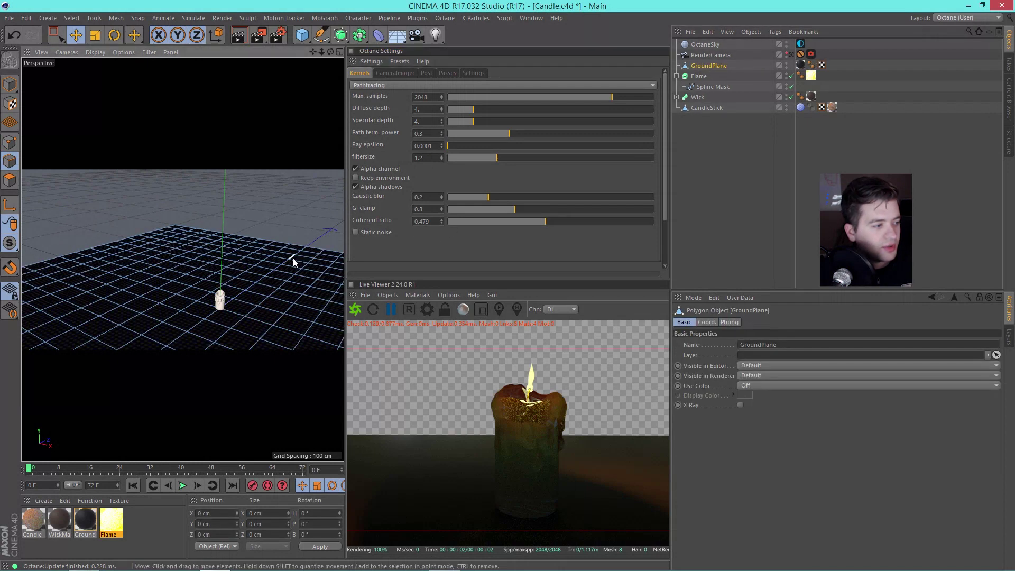
pyautogui.hotkey('ctrl', 'z')
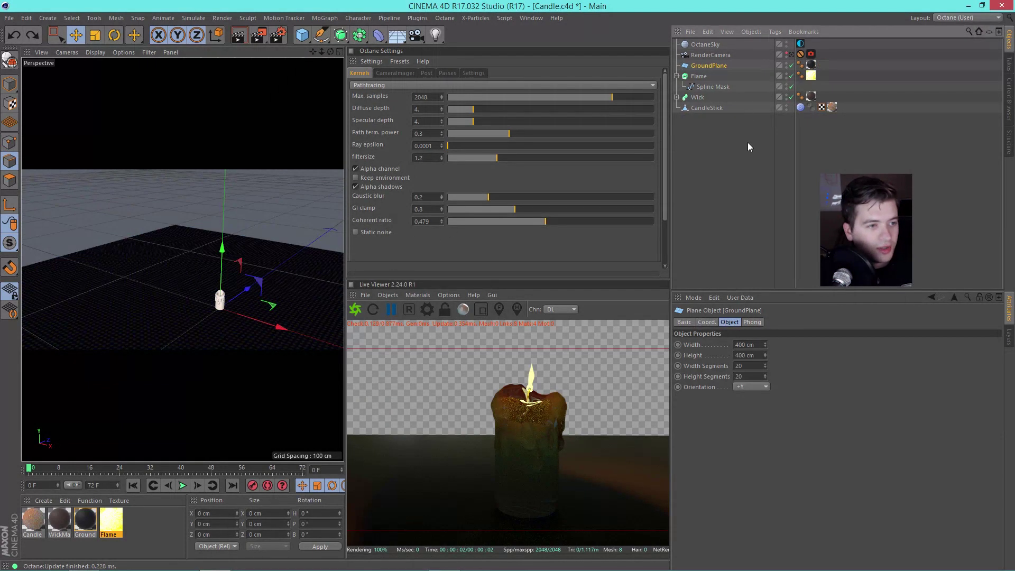
pyautogui.moveTo(764, 365); pyautogui.dragTo(764, 402)
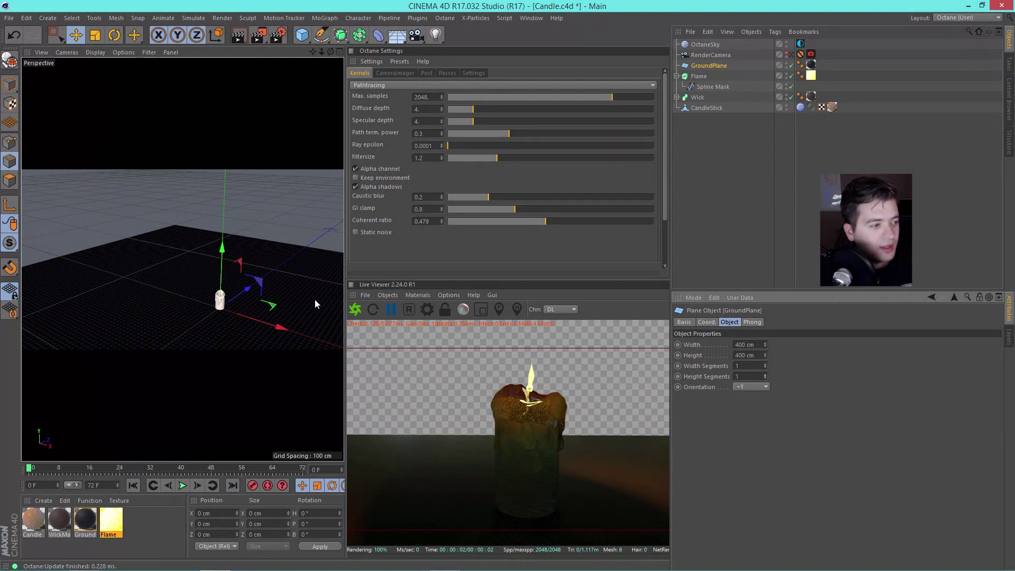
pyautogui.press('c')
# - Extrude GroundPlane's back edge by 202 cm with a 90° edge angle to form a back wall
pyautogui.click(279, 242)
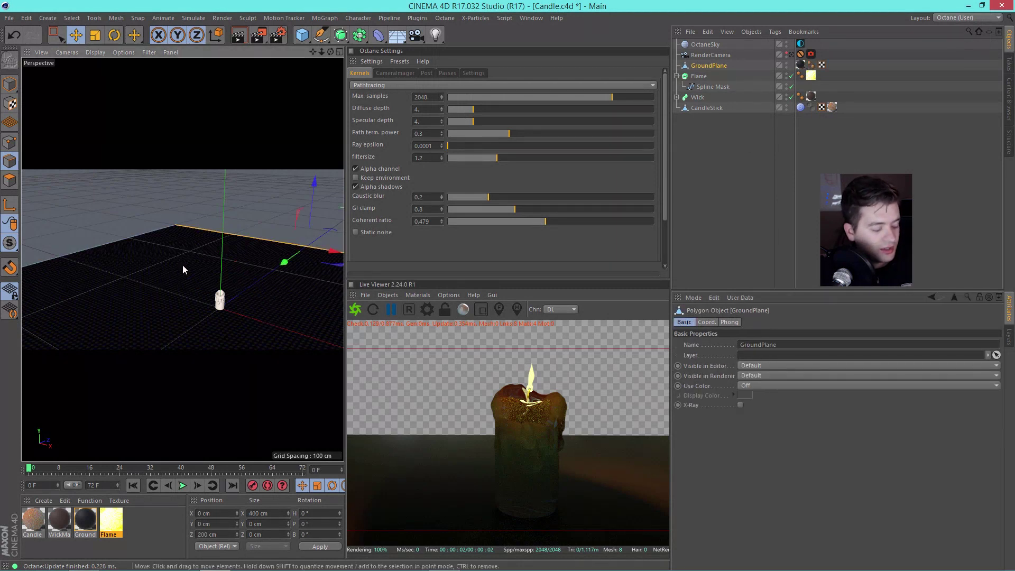
pyautogui.keyDown('alt'); pyautogui.moveTo(182, 270); pyautogui.dragTo(125, 256); pyautogui.keyUp('alt')
pyautogui.press('m')
pyautogui.press('t')
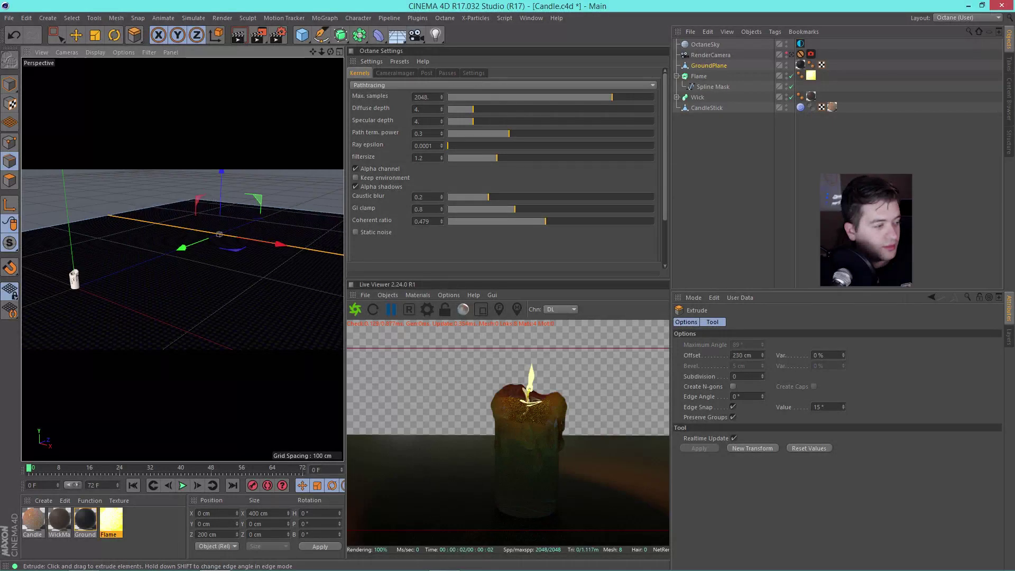
pyautogui.moveTo(219, 234); pyautogui.dragTo(281, 210)
pyautogui.doubleClick(746, 396)
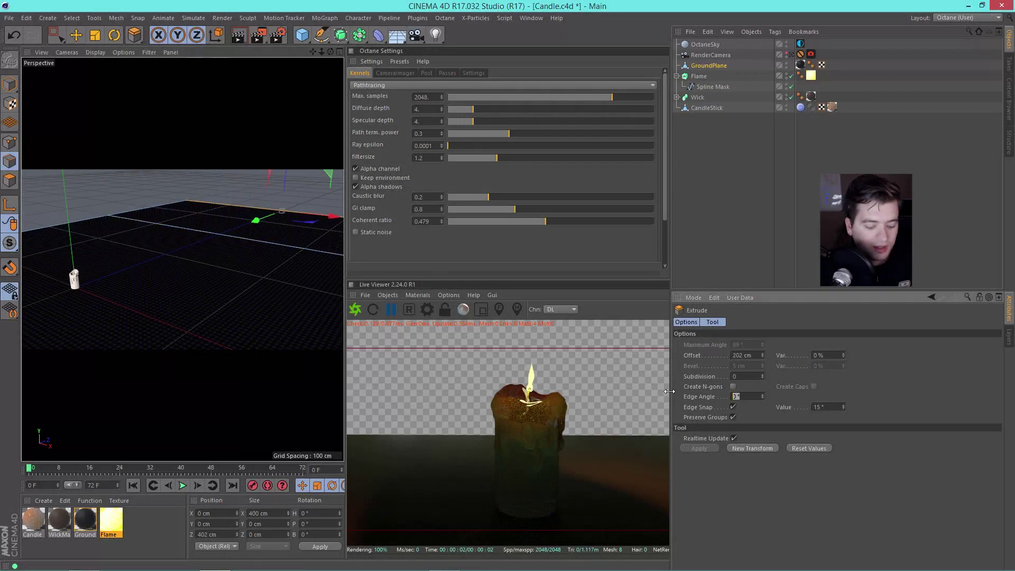
pyautogui.write('90')
pyautogui.press('Return')
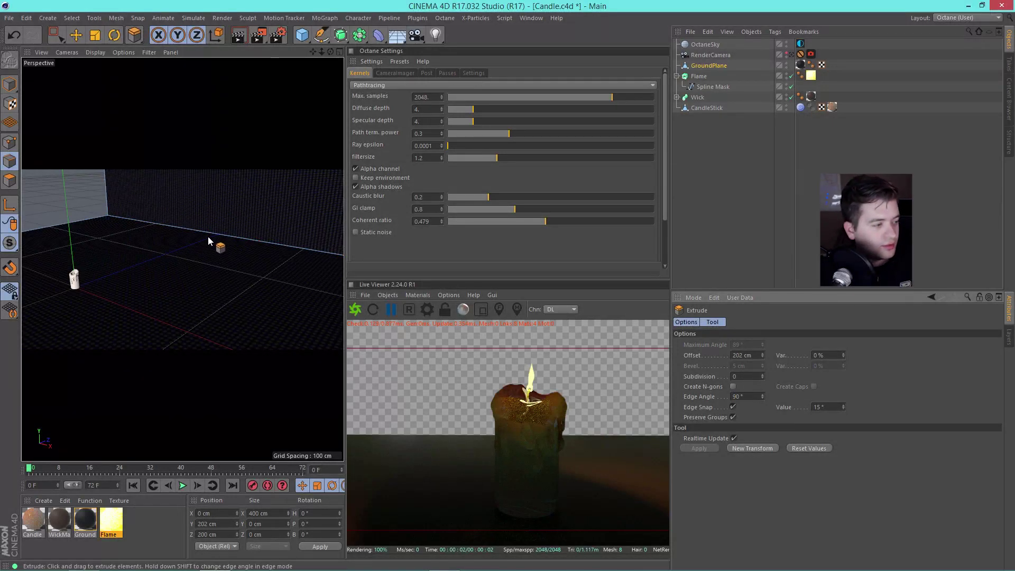
# - Bevel the edge between the floor and the back wall with an offset of about 48 cm
pyautogui.press('e')
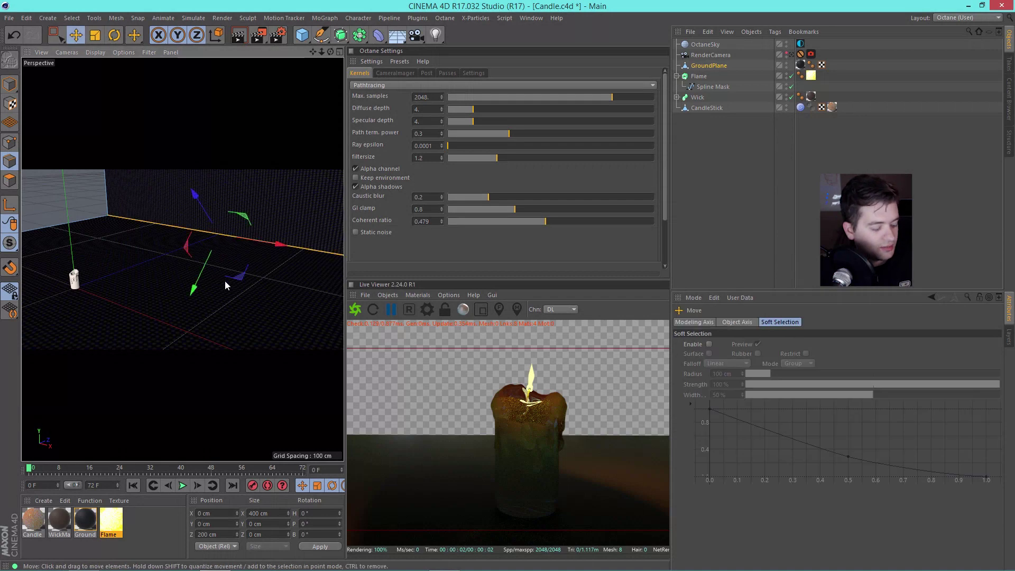
pyautogui.press('m')
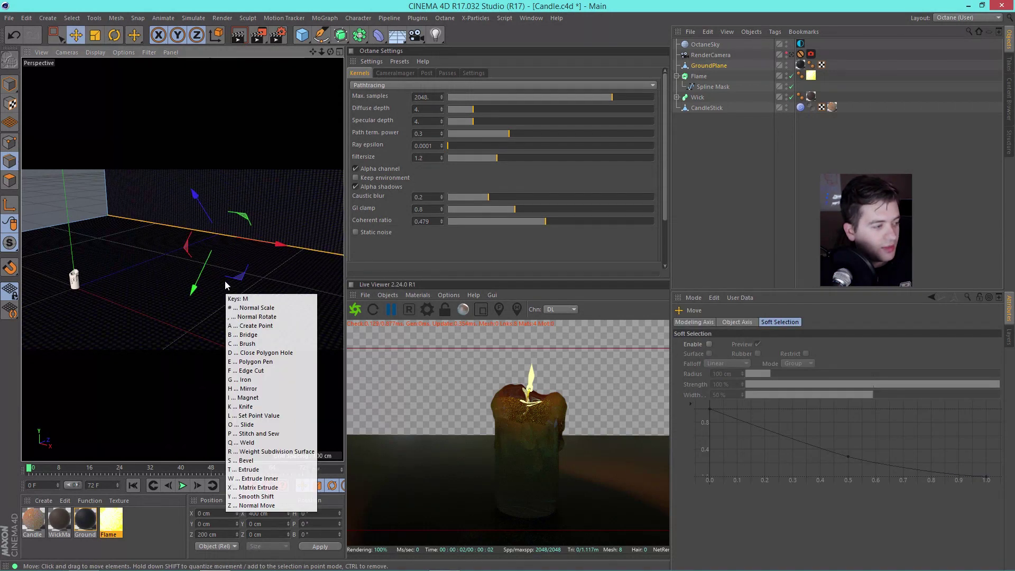
pyautogui.press('s')
pyautogui.moveTo(193, 277); pyautogui.dragTo(249, 280)
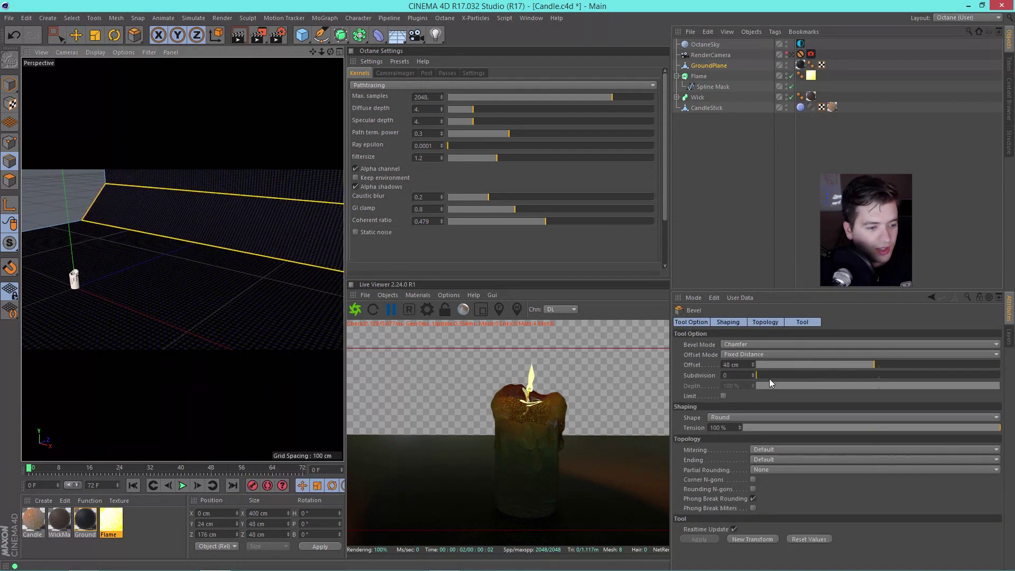
# - Round the bevel between the floor and back wall with 6 subdivisions, and refresh the live render from RenderCamera's view
pyautogui.moveTo(752, 375); pyautogui.dragTo(753, 373)
pyautogui.click(731, 207)
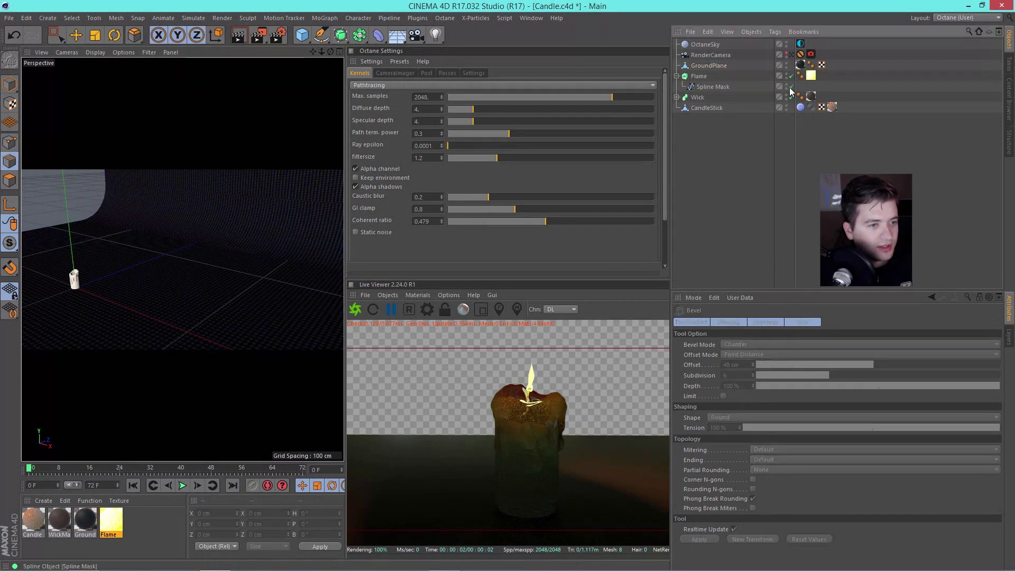
pyautogui.click(791, 55)
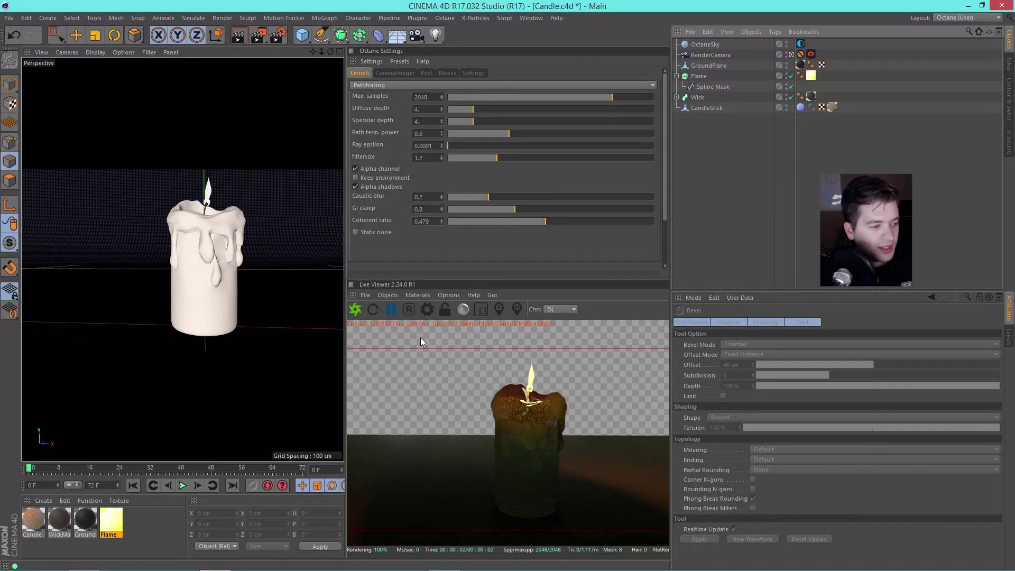
pyautogui.click(373, 310)
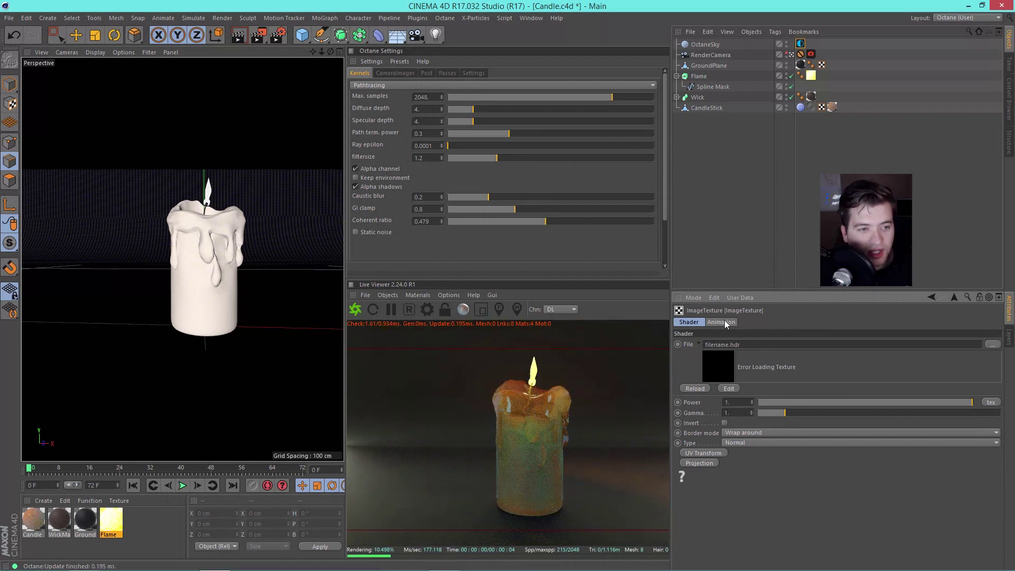
# - Dim the OctaneSky environment, trying powers of 0.1 and 0.0001 before setting 0.05, and save the scene
pyautogui.click(801, 44)
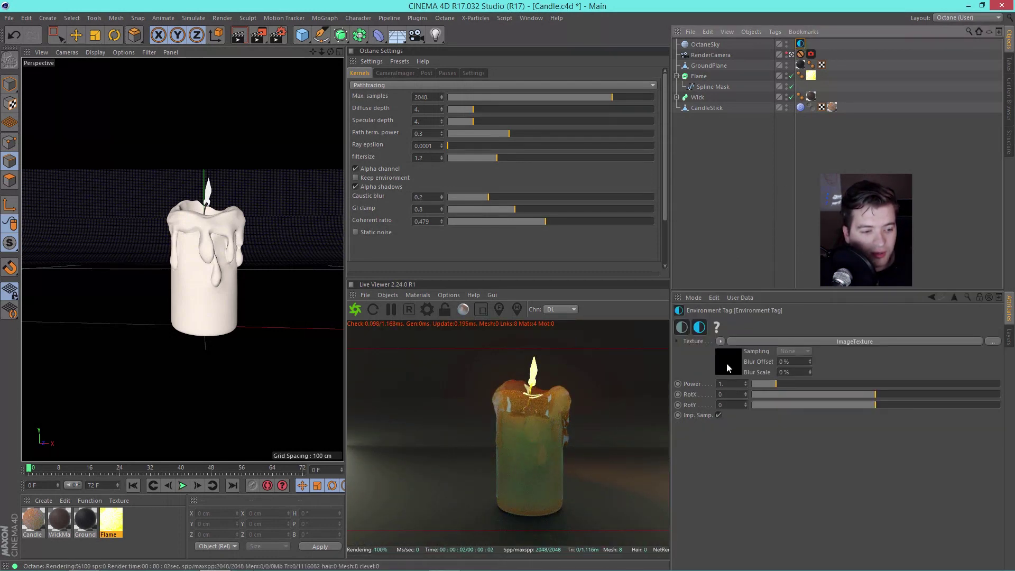
pyautogui.click(727, 367)
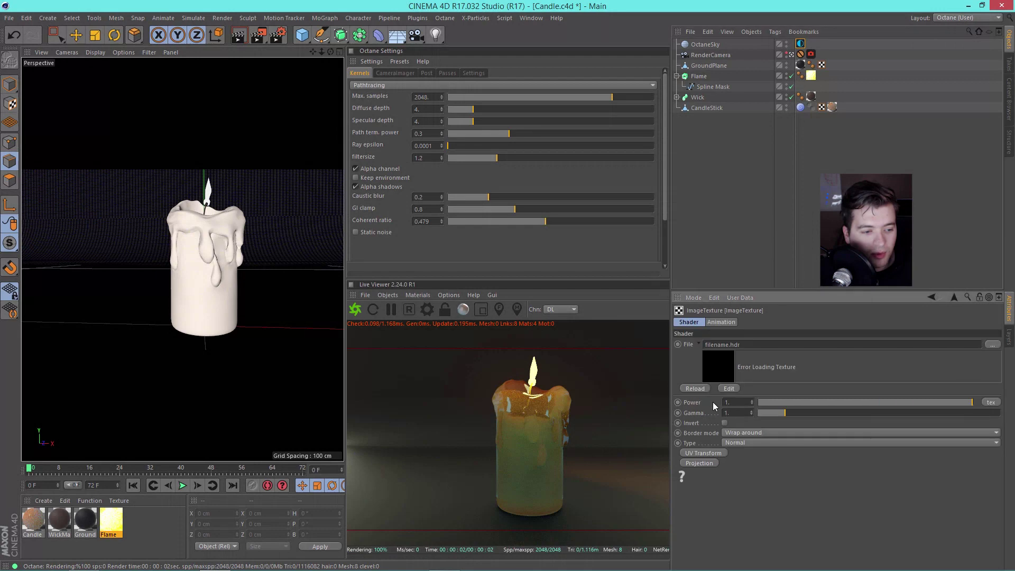
pyautogui.click(954, 298)
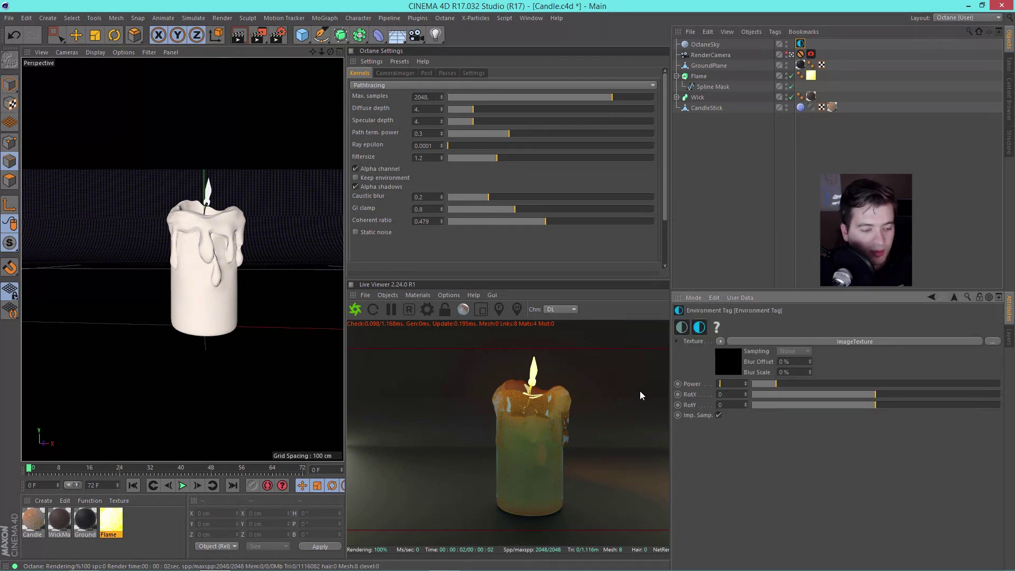
pyautogui.write('0.1')
pyautogui.press('Return')
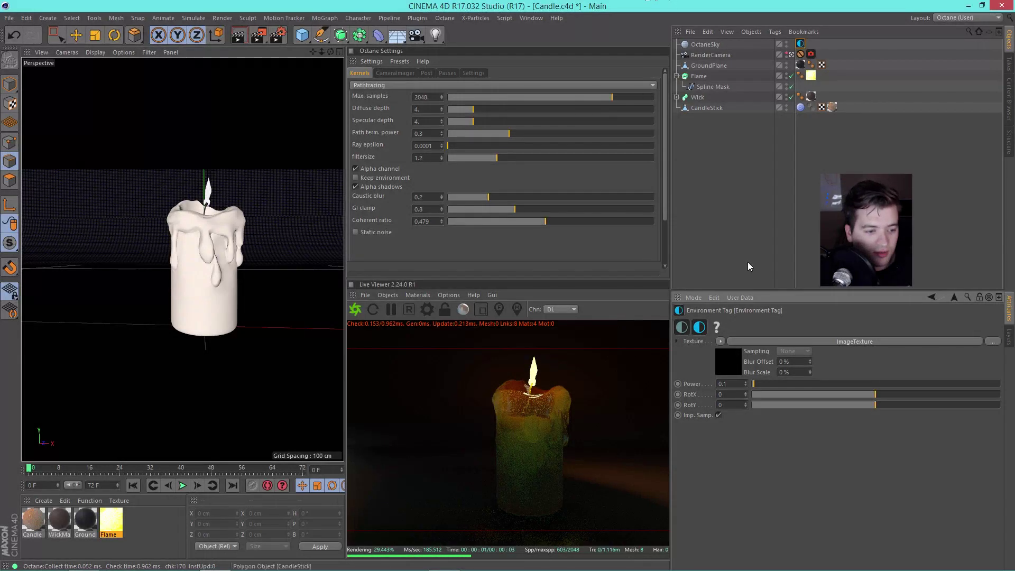
pyautogui.click(727, 385)
pyautogui.write('0.0001')
pyautogui.press('Return')
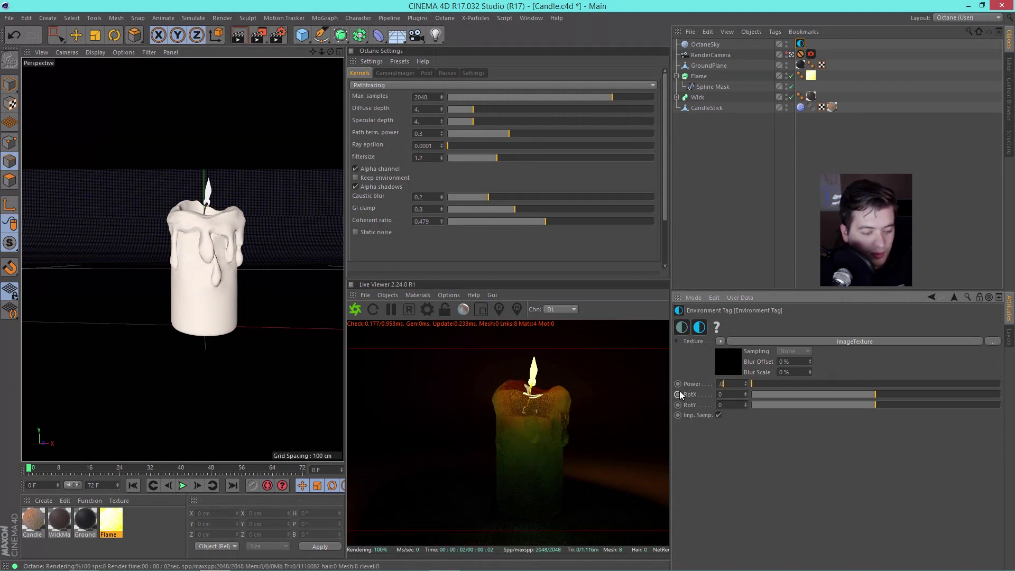
pyautogui.write('0.05')
pyautogui.press('Return')
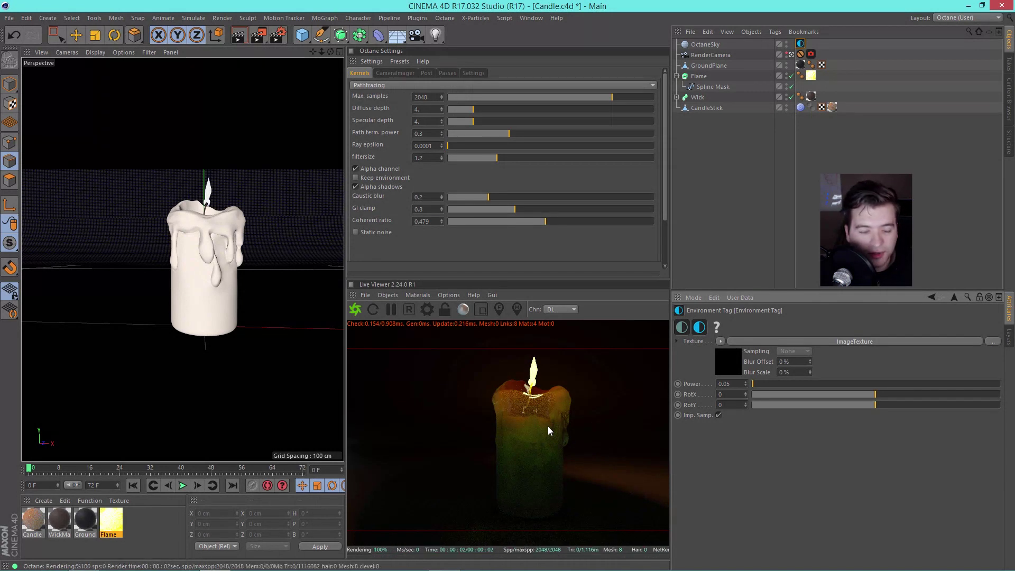
pyautogui.click(717, 238)
pyautogui.hotkey('ctrl', 's')
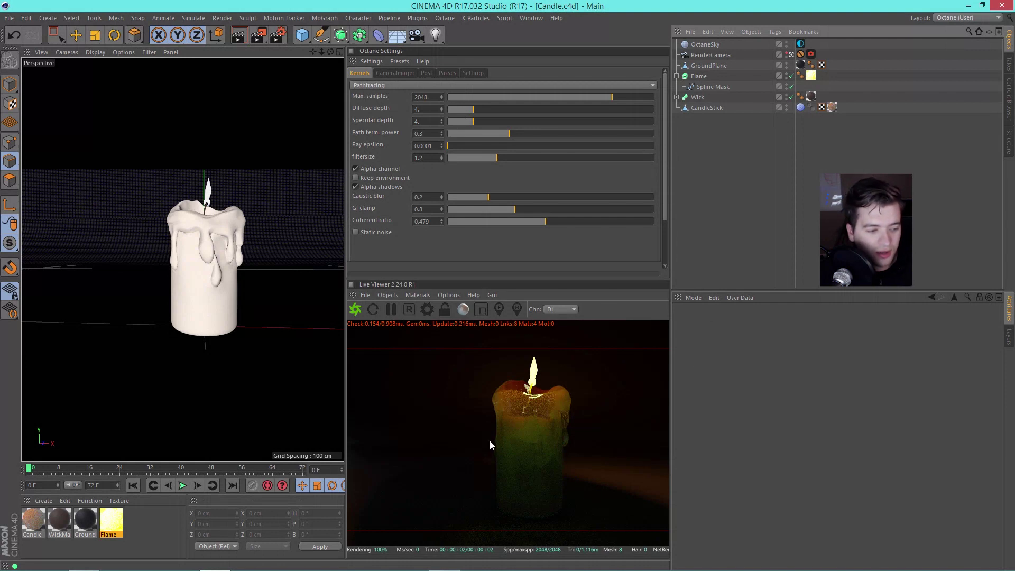
# - Open the Candle material's scattering medium and lower its scale, trying about 0.16 before setting about 4.18
pyautogui.doubleClick(564, 436)
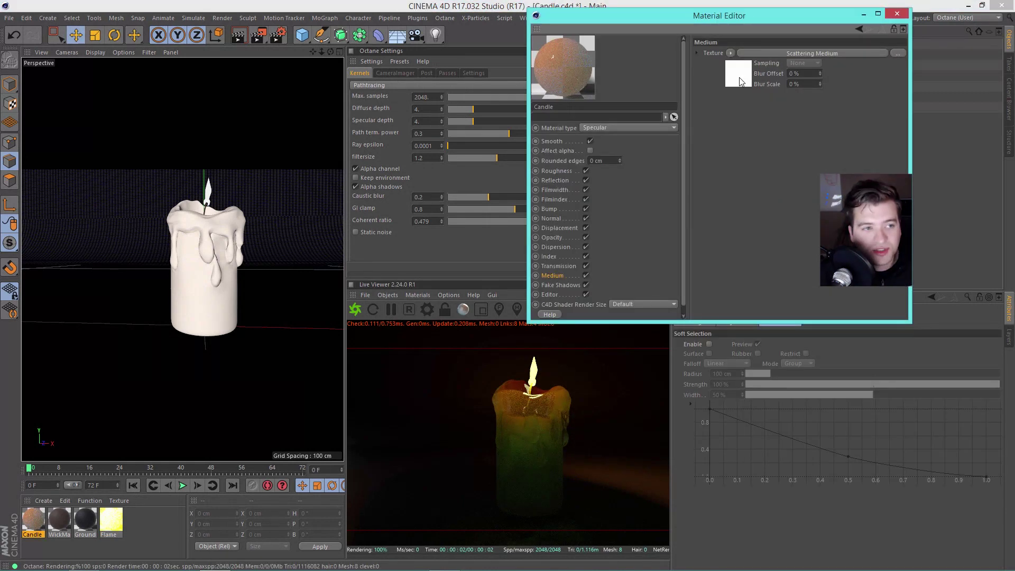
pyautogui.click(767, 53)
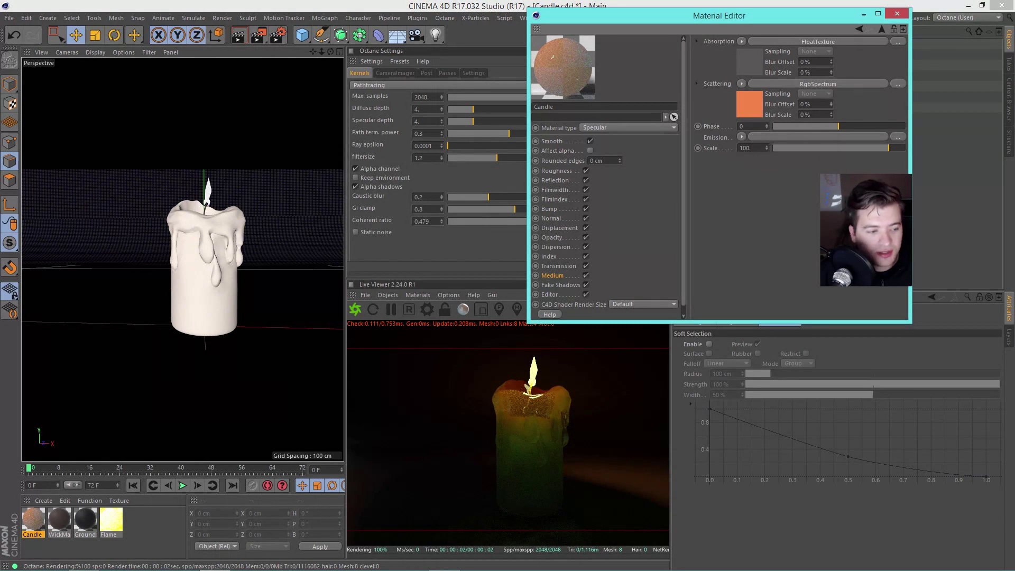
pyautogui.moveTo(677, 20); pyautogui.dragTo(741, 20)
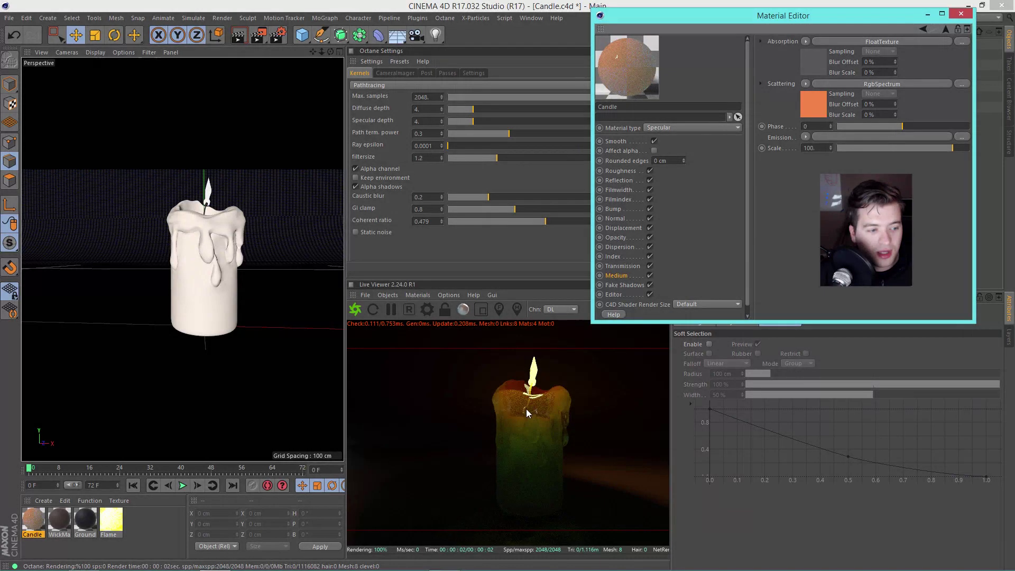
pyautogui.moveTo(938, 148); pyautogui.dragTo(899, 148)
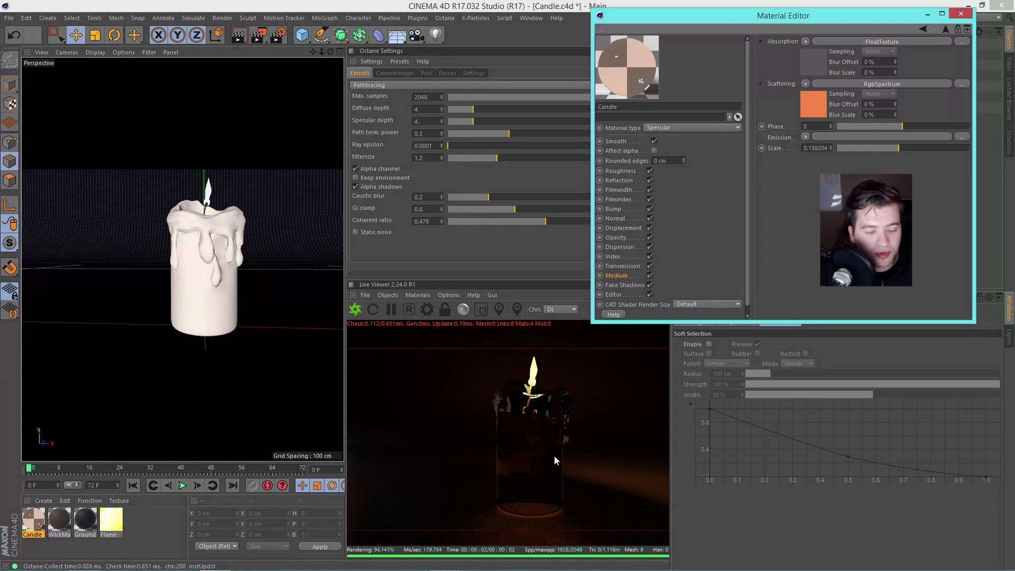
pyautogui.moveTo(903, 149); pyautogui.dragTo(926, 148)
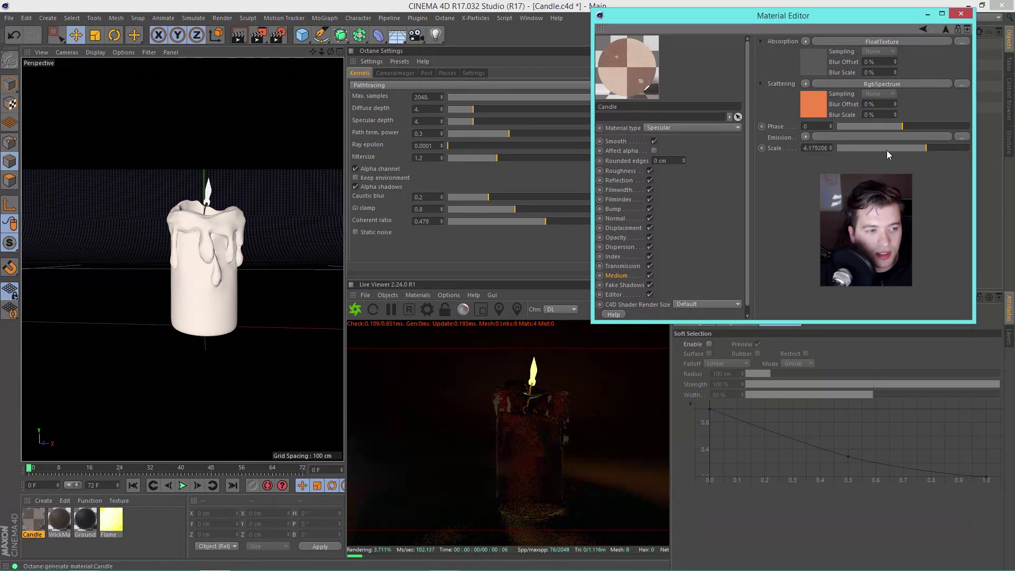
# - Raise the Candle material's roughness float gradually to 0.95 while comparing the live render
pyautogui.click(629, 172)
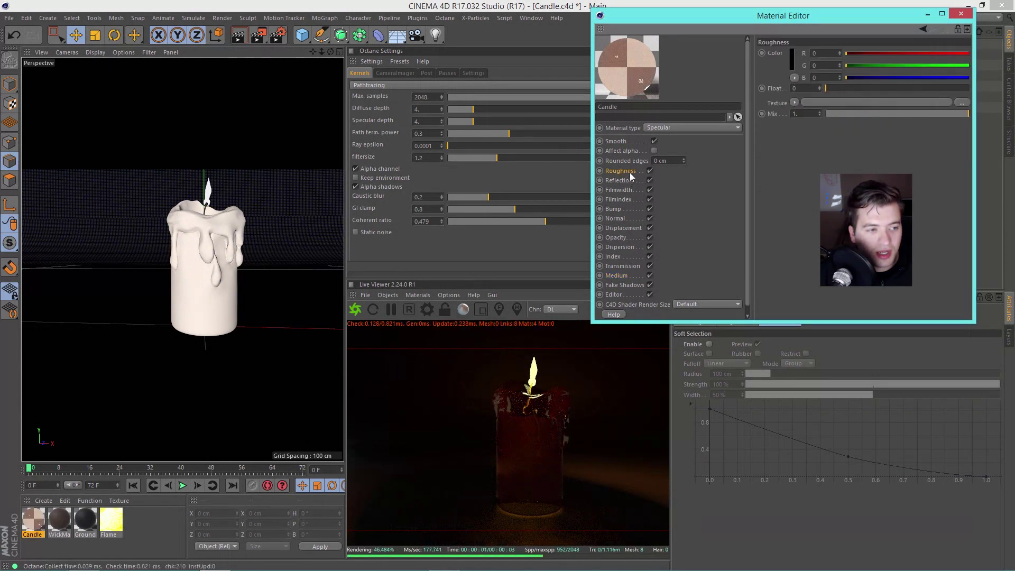
pyautogui.click(848, 89)
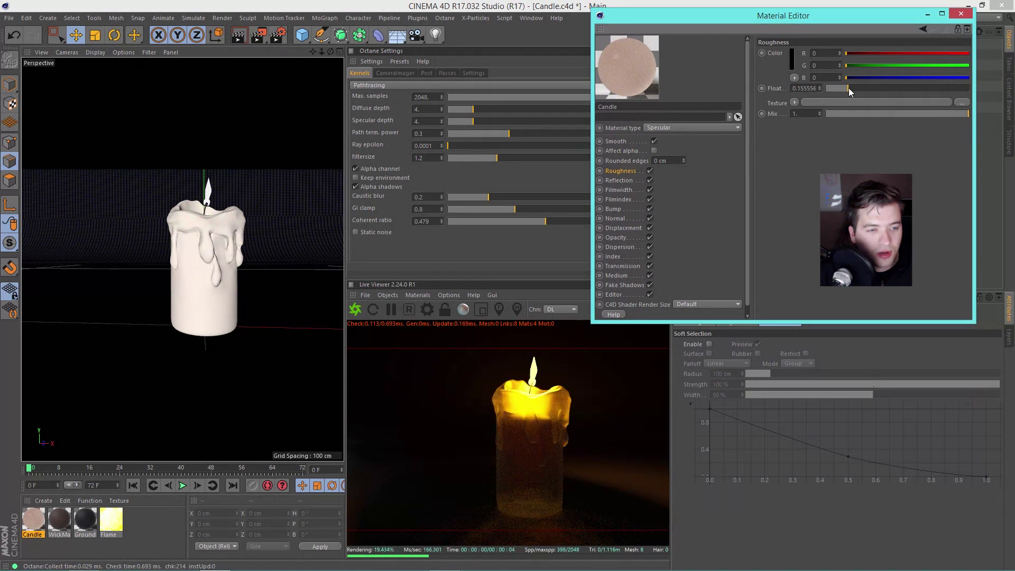
pyautogui.moveTo(844, 87); pyautogui.dragTo(893, 88)
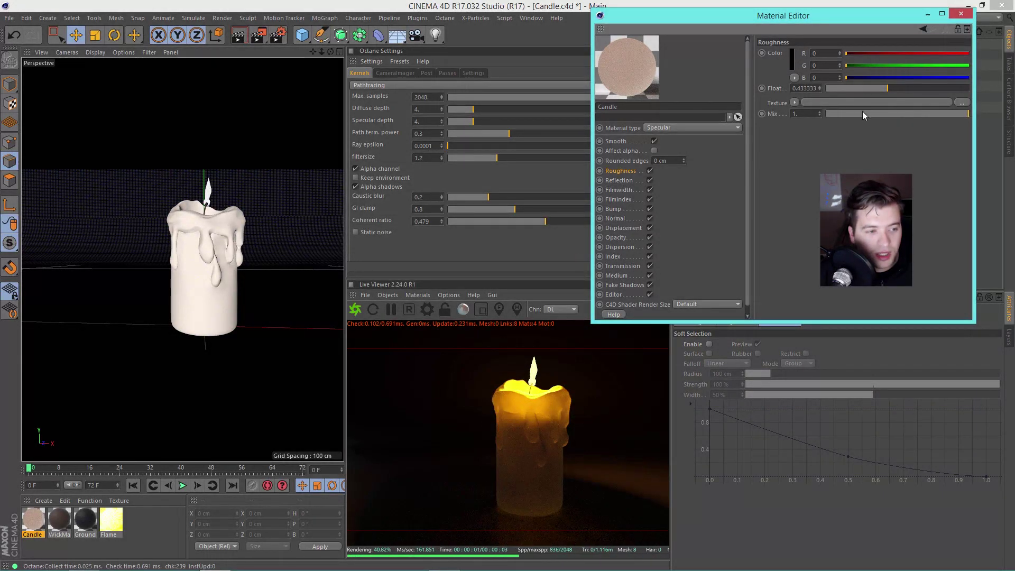
pyautogui.moveTo(893, 89); pyautogui.dragTo(952, 90)
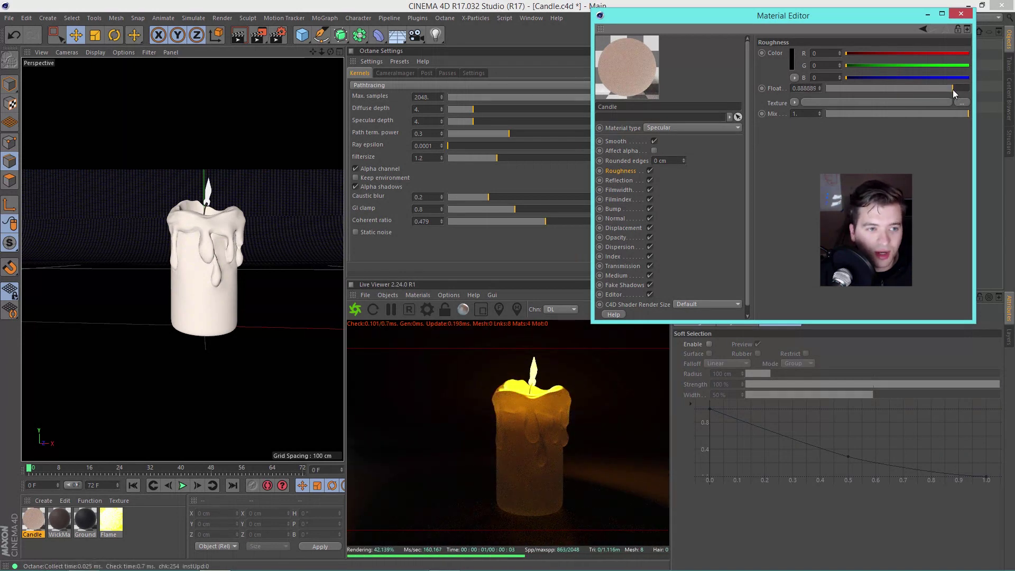
pyautogui.doubleClick(804, 89)
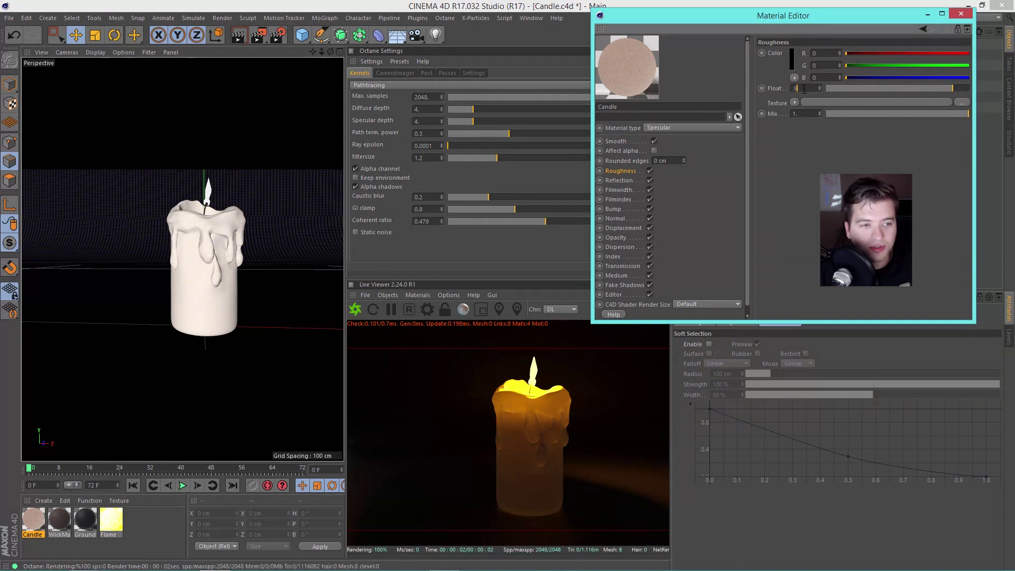
pyautogui.write('0.95')
pyautogui.press('Return')
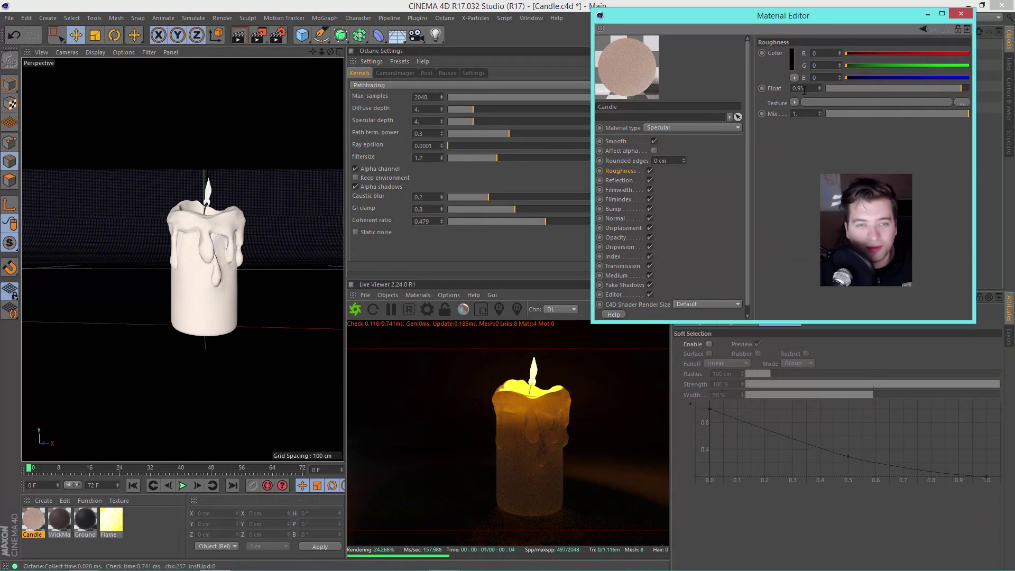
# - Try scales of about 15.7 and 100 in the Candle material's scattering medium
pyautogui.click(618, 276)
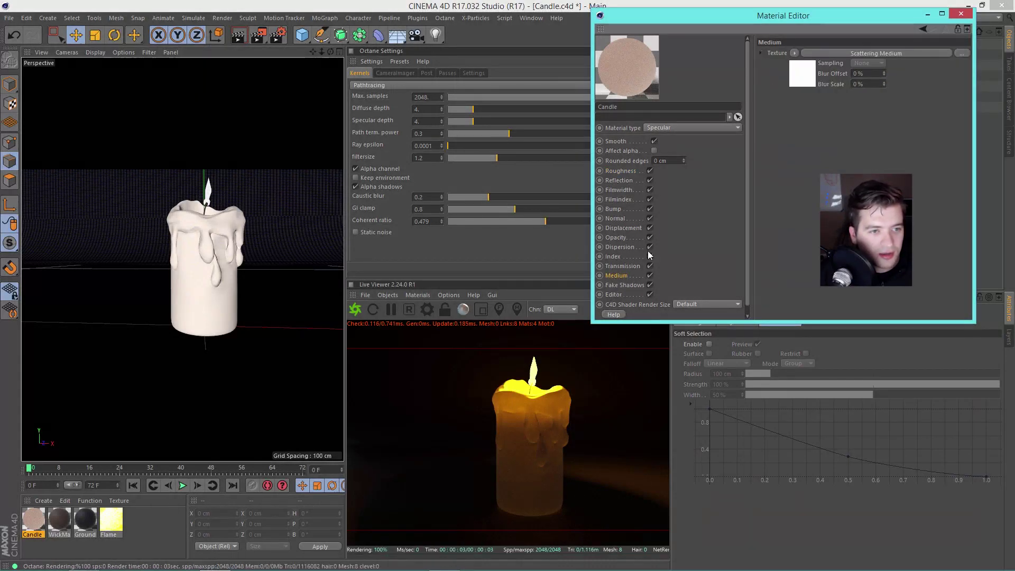
pyautogui.click(801, 83)
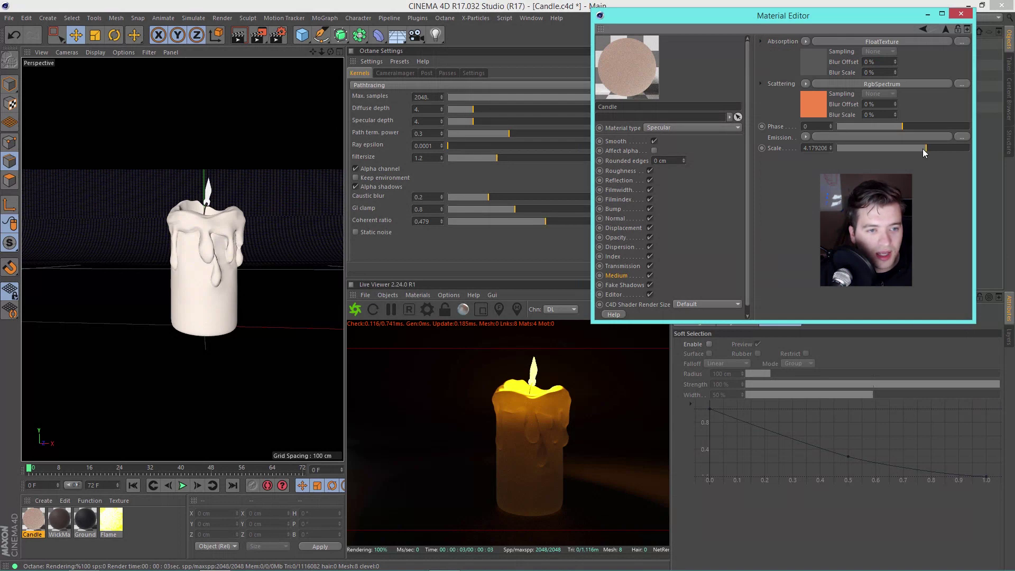
pyautogui.moveTo(924, 153); pyautogui.dragTo(940, 149)
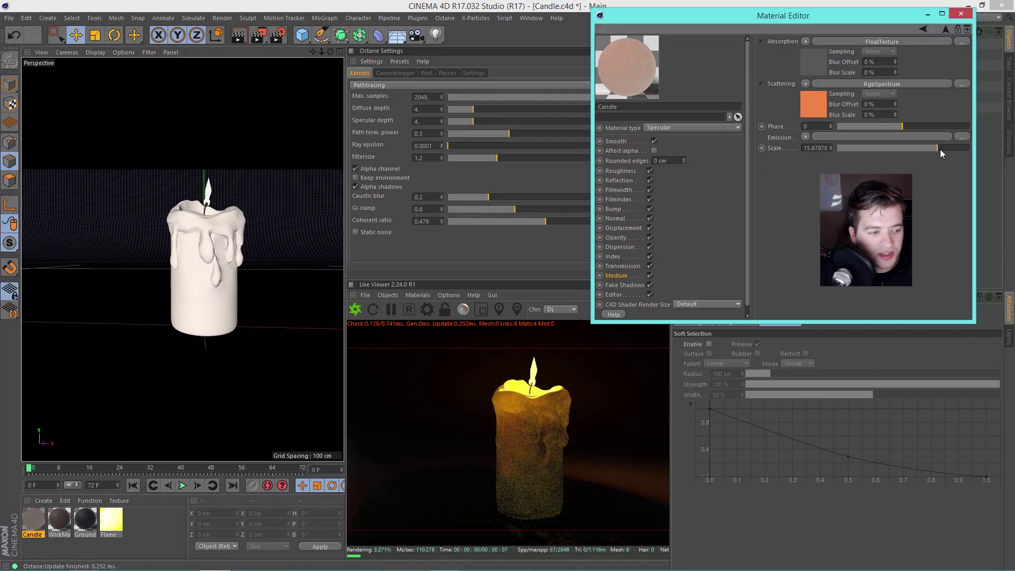
pyautogui.doubleClick(823, 148)
pyautogui.write('1')
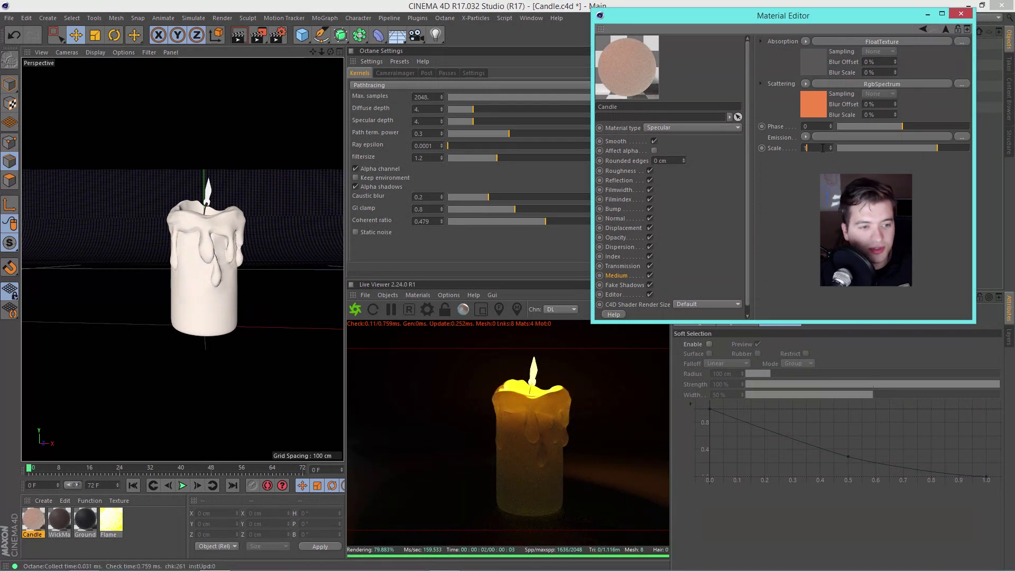
pyautogui.write('00')
pyautogui.press('Return')
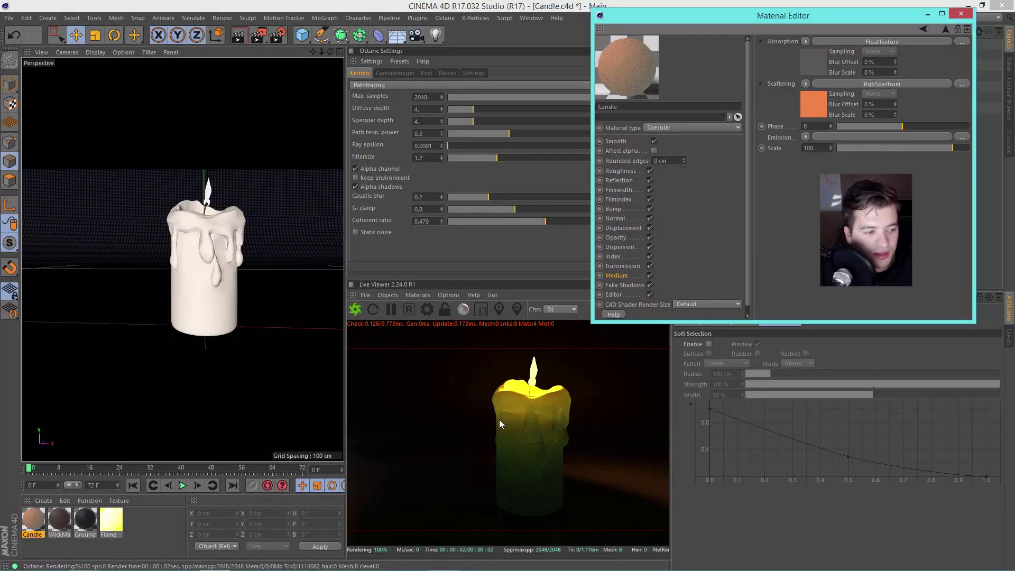
# - Try lower scattering medium scales of 50, 10 and 5 on the Candle material
pyautogui.press('BackSpace')
pyautogui.press('BackSpace')
pyautogui.press('BackSpace')
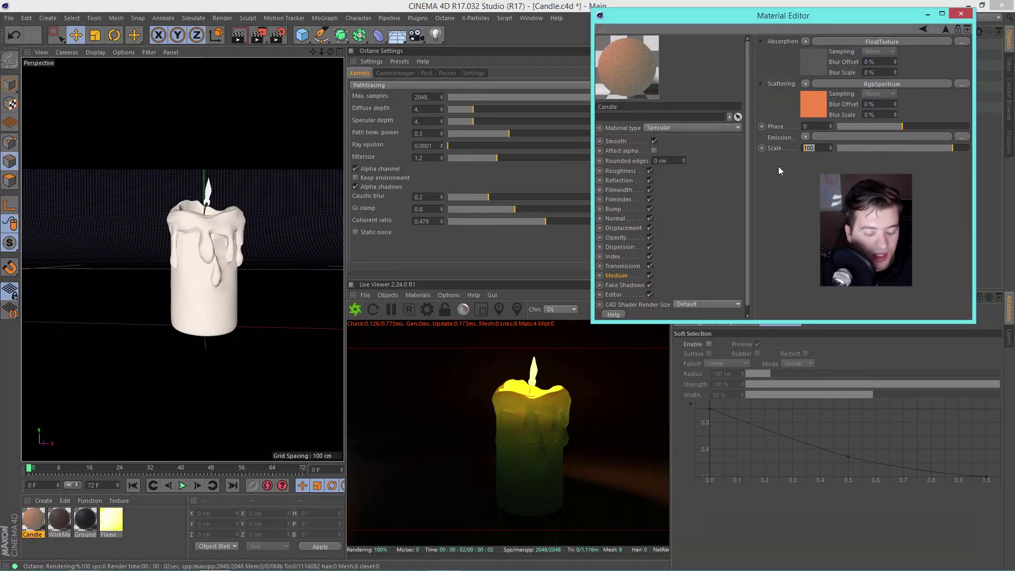
pyautogui.write('50')
pyautogui.press('Return')
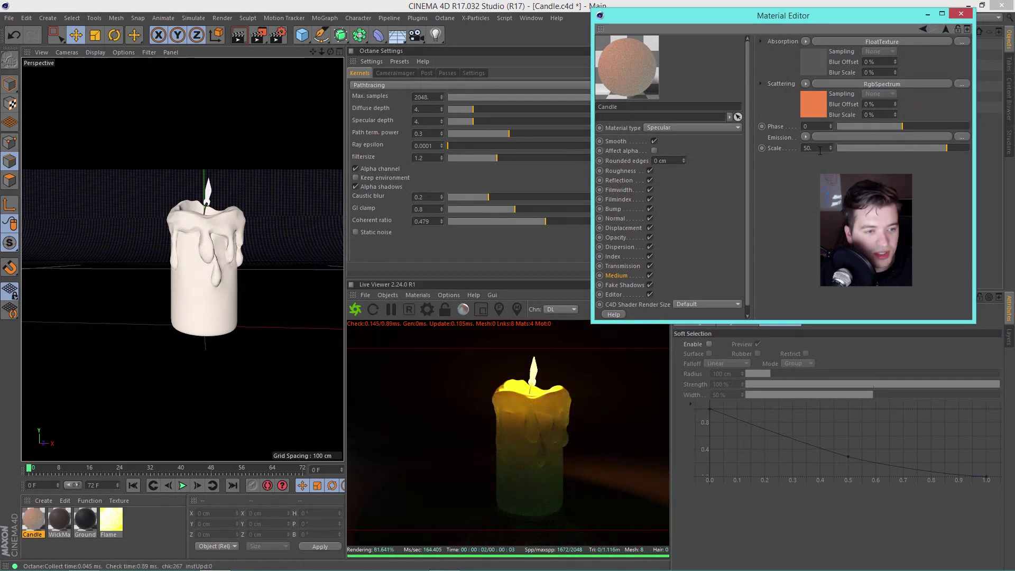
pyautogui.write('10')
pyautogui.press('Return')
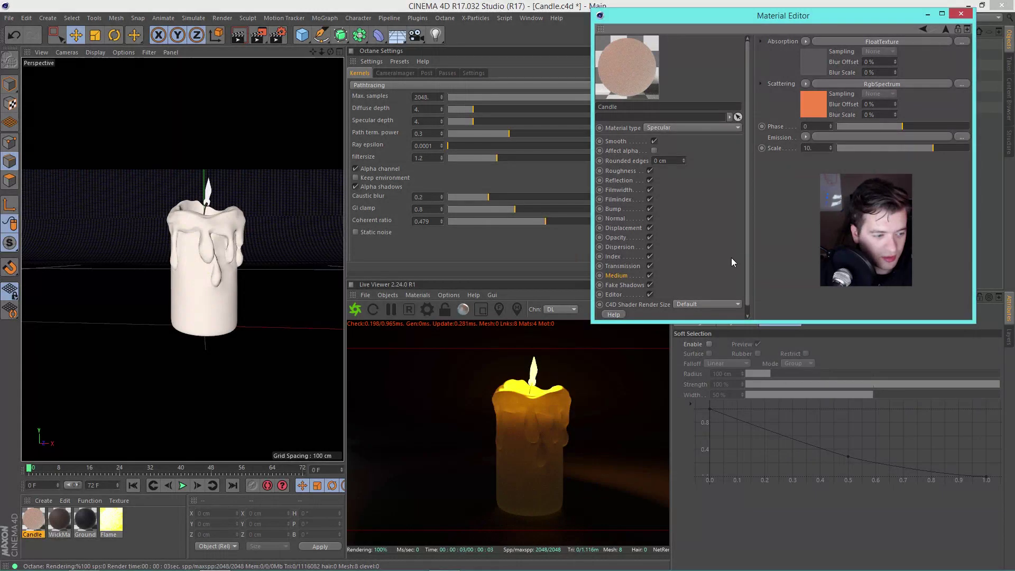
pyautogui.doubleClick(815, 148)
pyautogui.write('5')
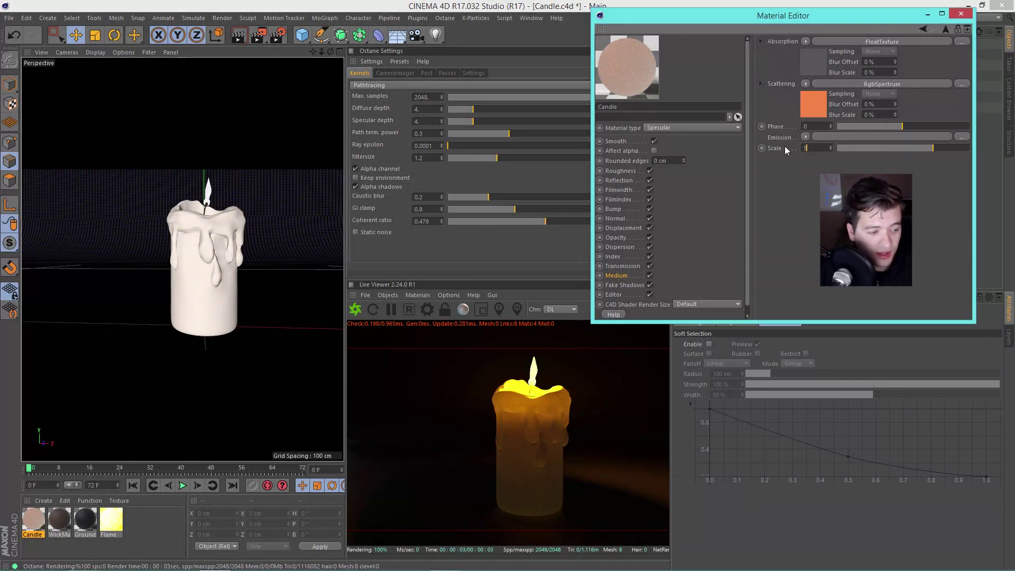
pyautogui.press('Return')
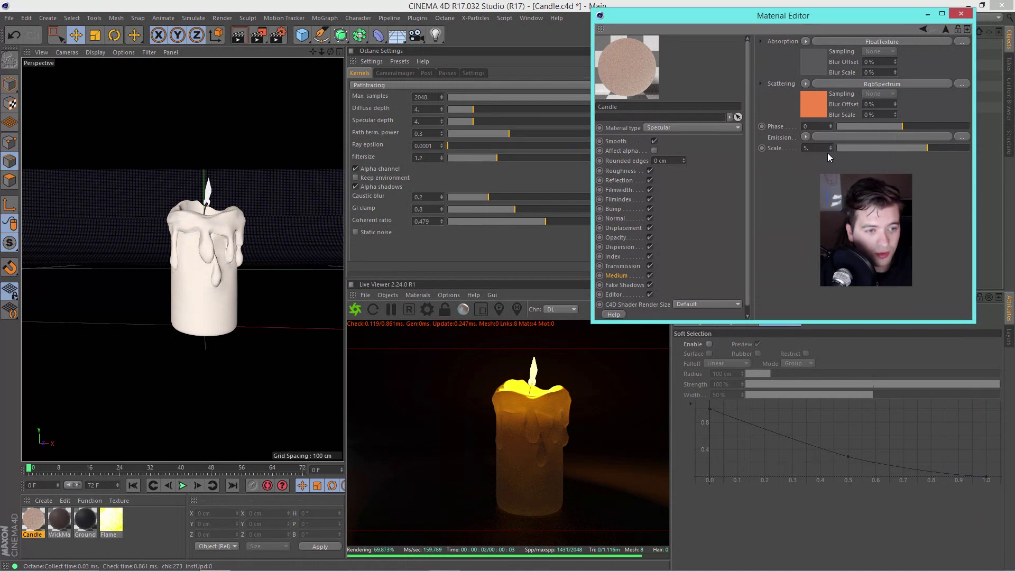
# - Set the Candle material's scattering medium scale to 0.01 and return to the material's medium settings
pyautogui.doubleClick(809, 148)
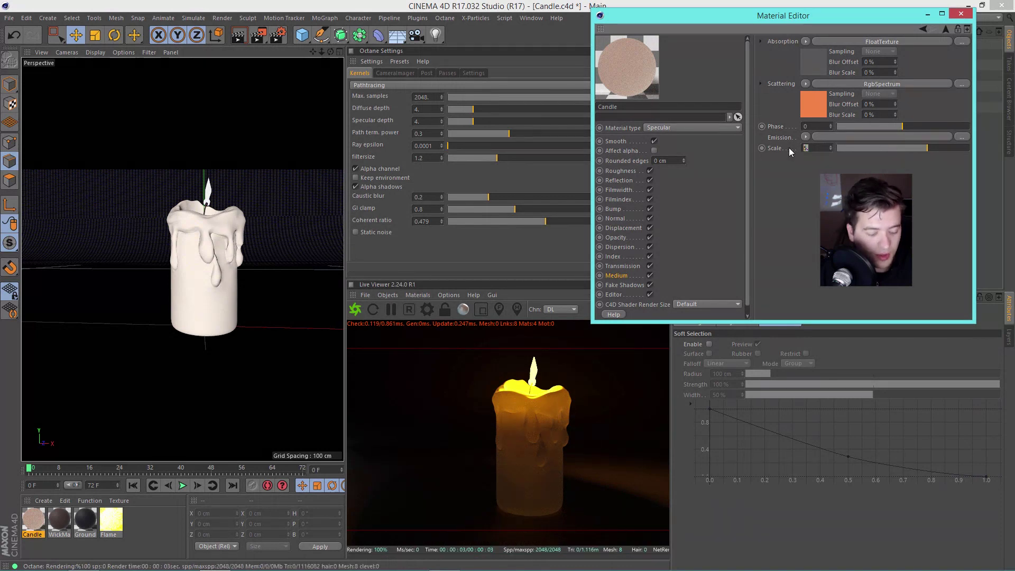
pyautogui.write('0.01')
pyautogui.press('Return')
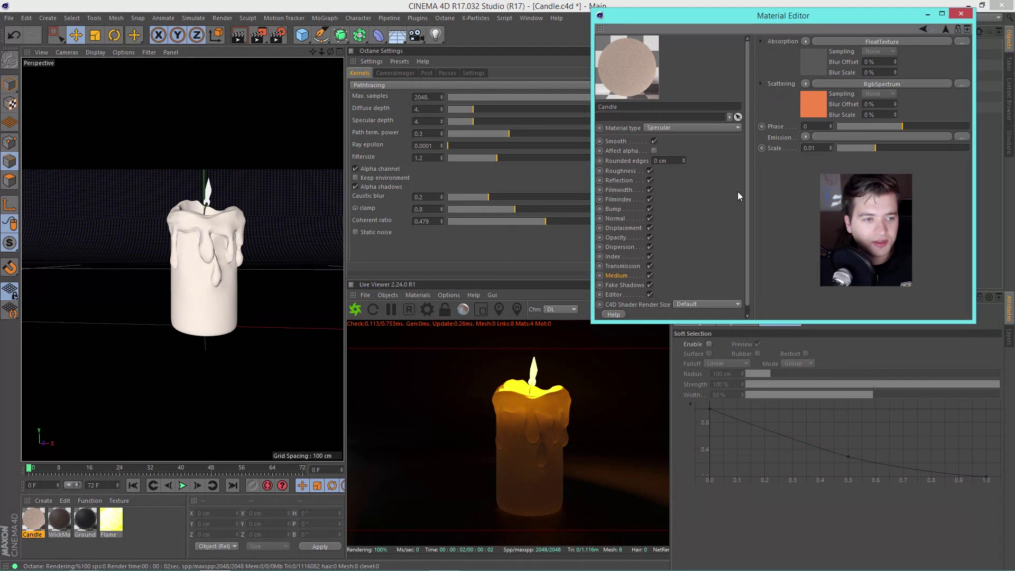
pyautogui.click(923, 29)
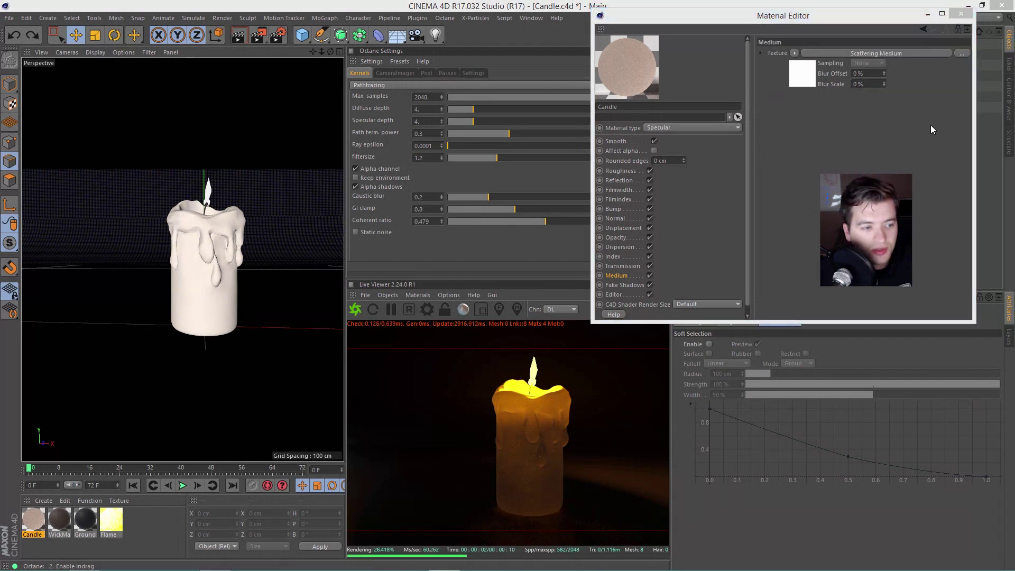
# - Darken the Candle material's transmission color to 37% brightness
pyautogui.click(623, 266)
pyautogui.click(835, 74)
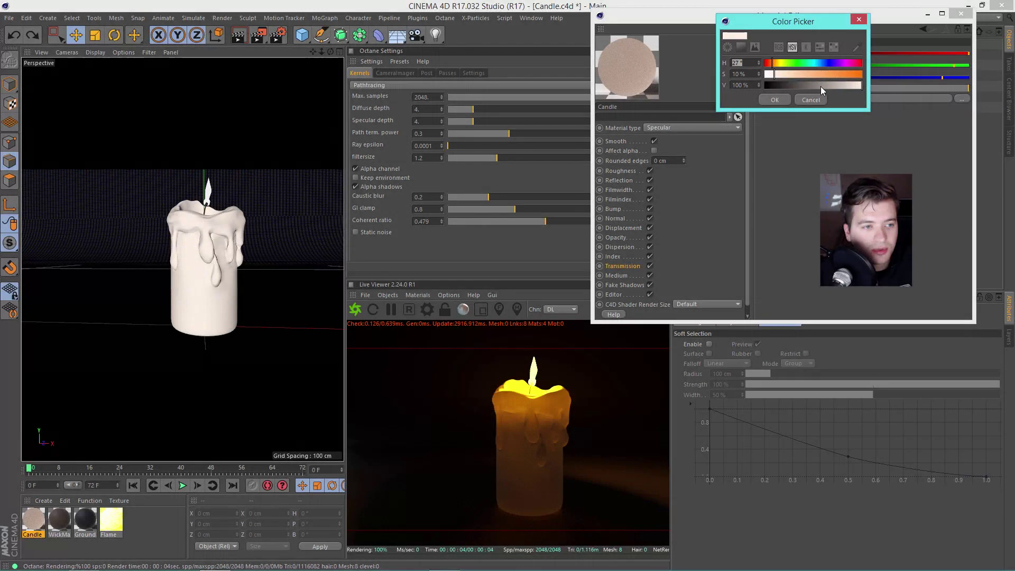
pyautogui.moveTo(821, 86); pyautogui.dragTo(800, 86)
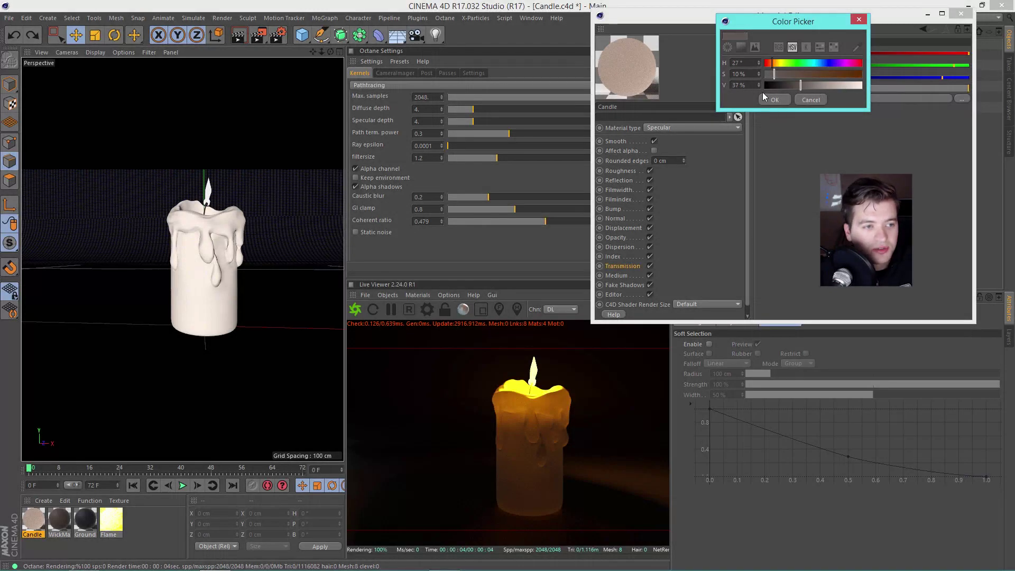
pyautogui.click(774, 100)
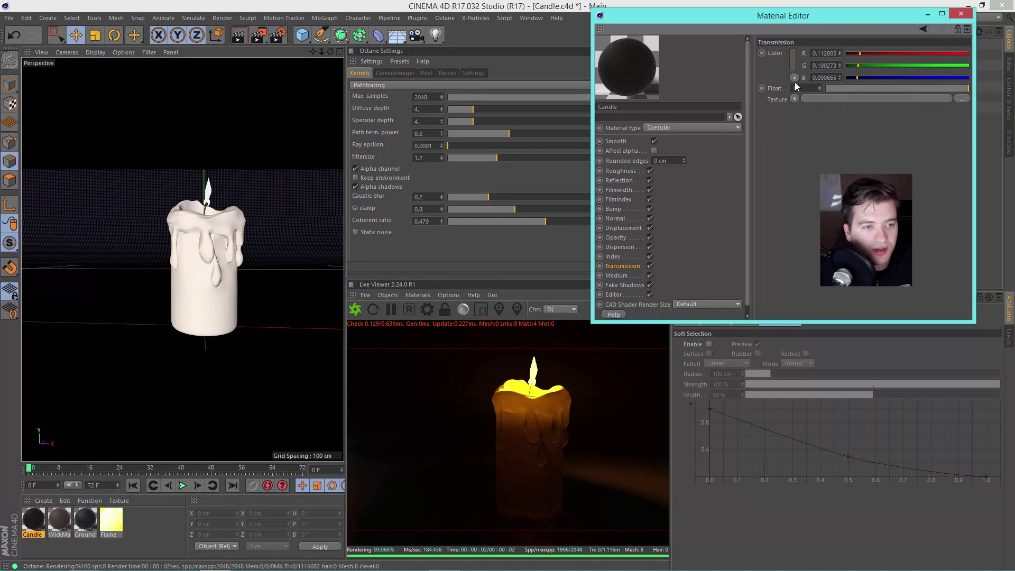
# - Try even darker transmission colors on the Candle material, with brightness of about 19% and 7%
pyautogui.click(790, 62)
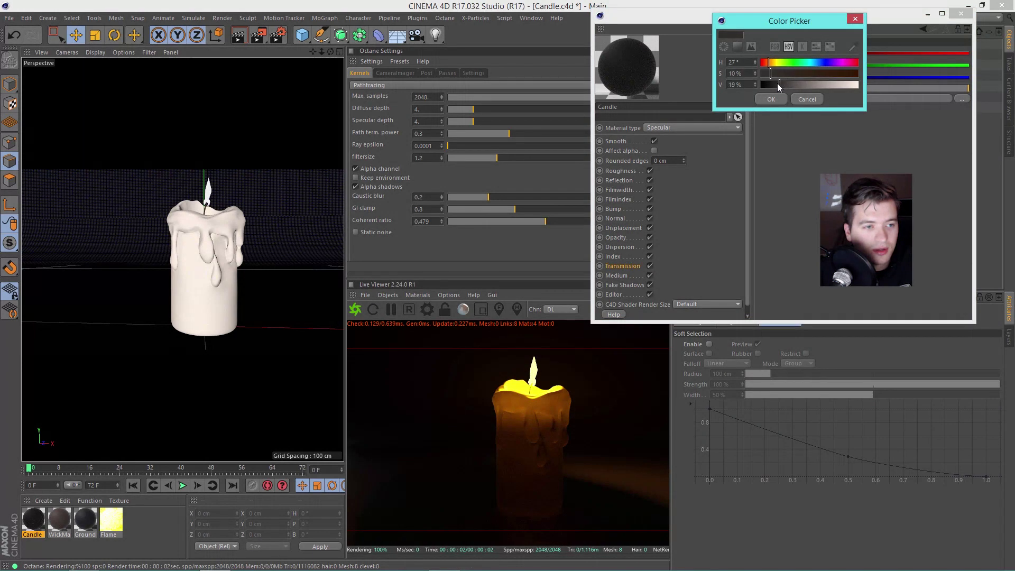
pyautogui.click(771, 99)
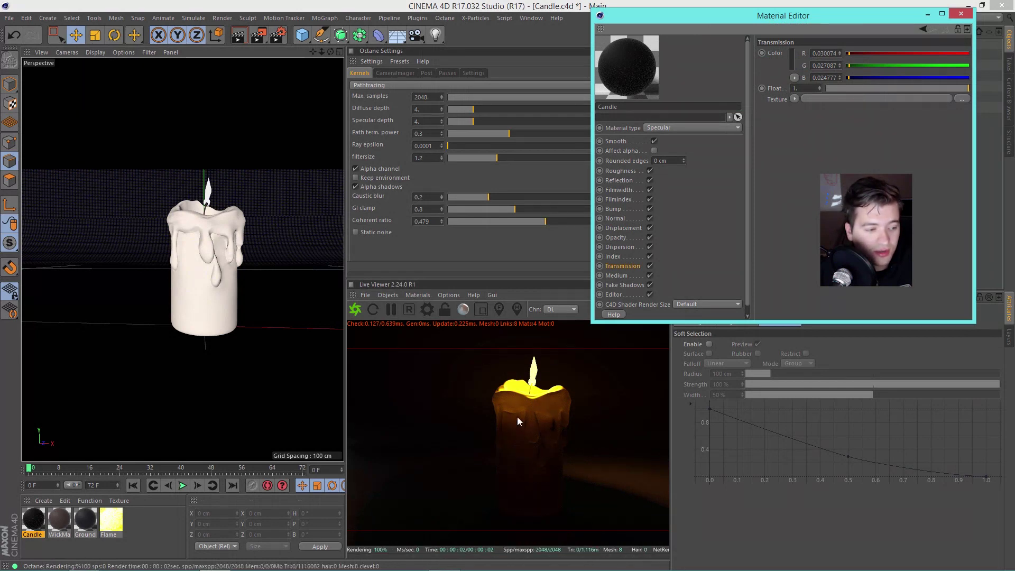
pyautogui.click(792, 61)
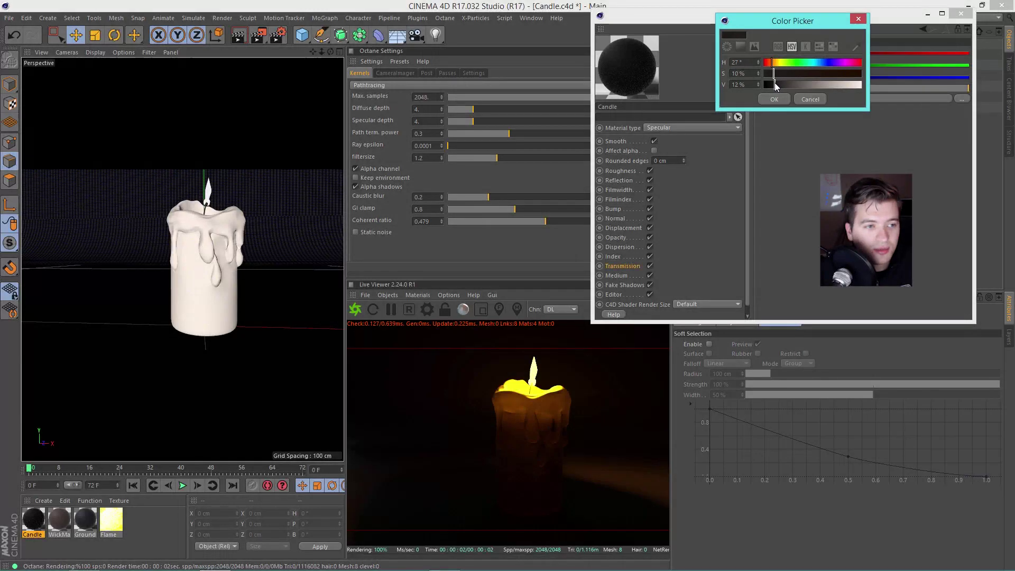
pyautogui.click(772, 100)
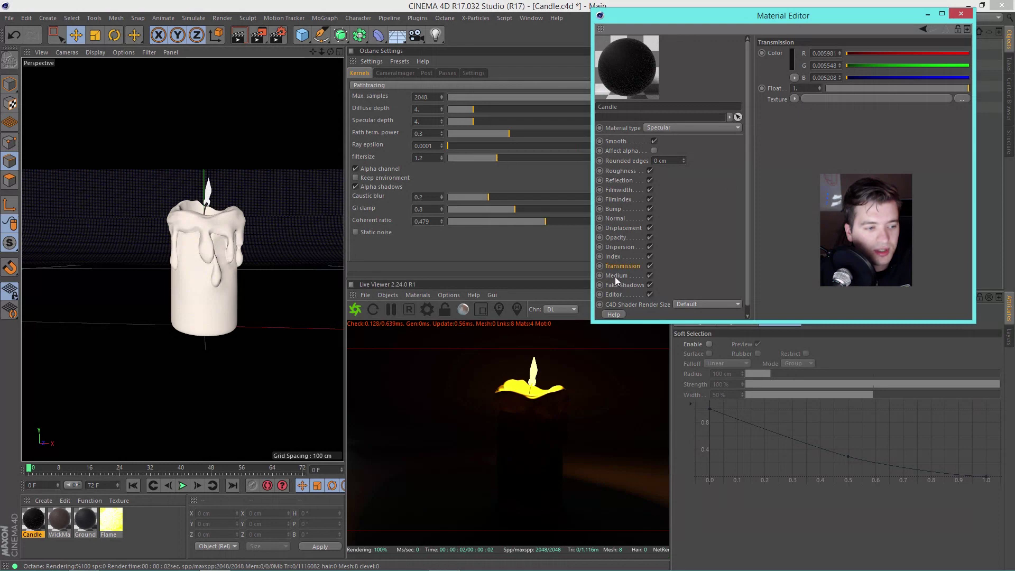
# - Try a scale of about 643.57 in the Candle material's scattering medium, and set it to 0.1
pyautogui.click(616, 276)
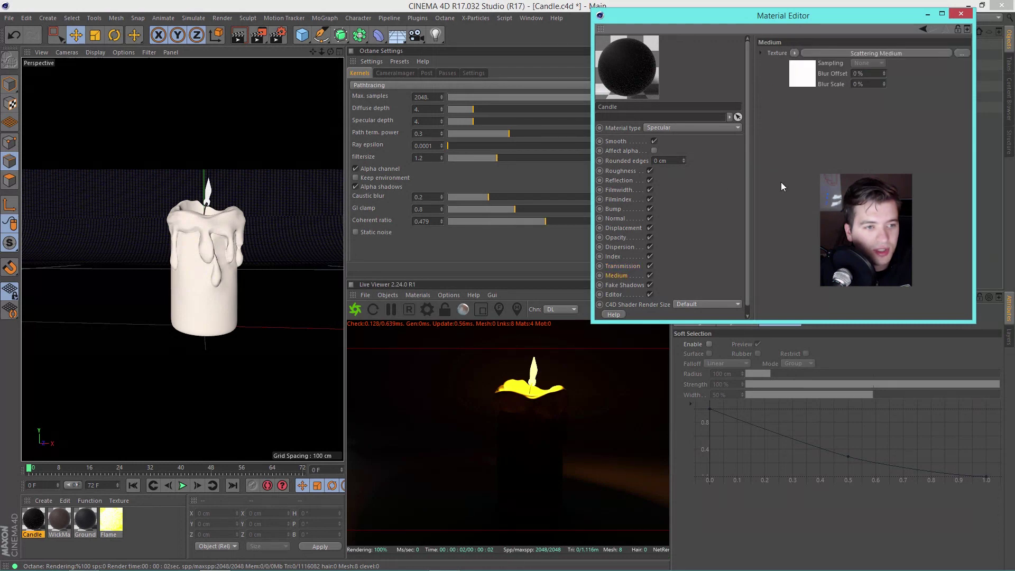
pyautogui.moveTo(865, 147); pyautogui.dragTo(952, 144)
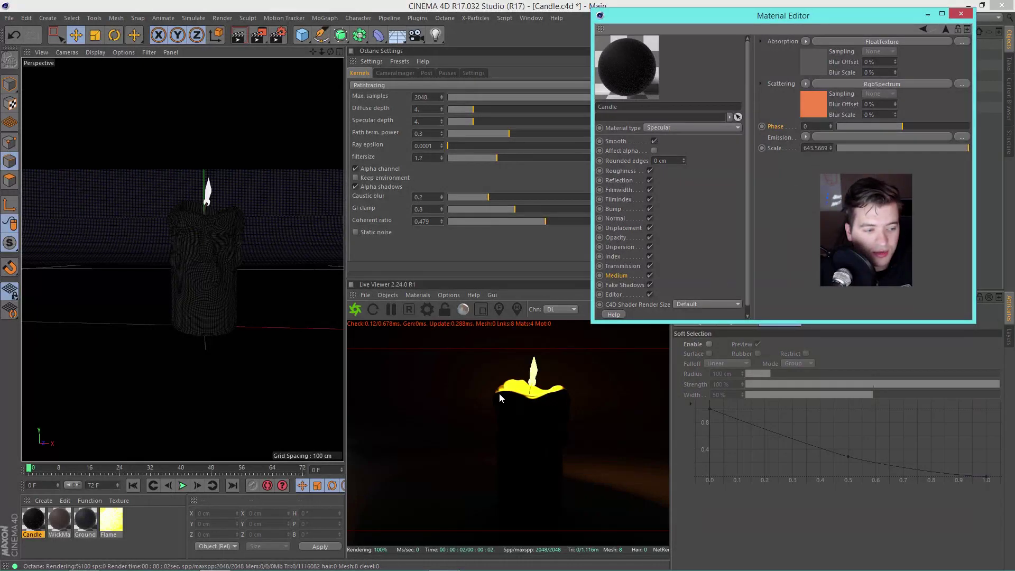
pyautogui.click(807, 148)
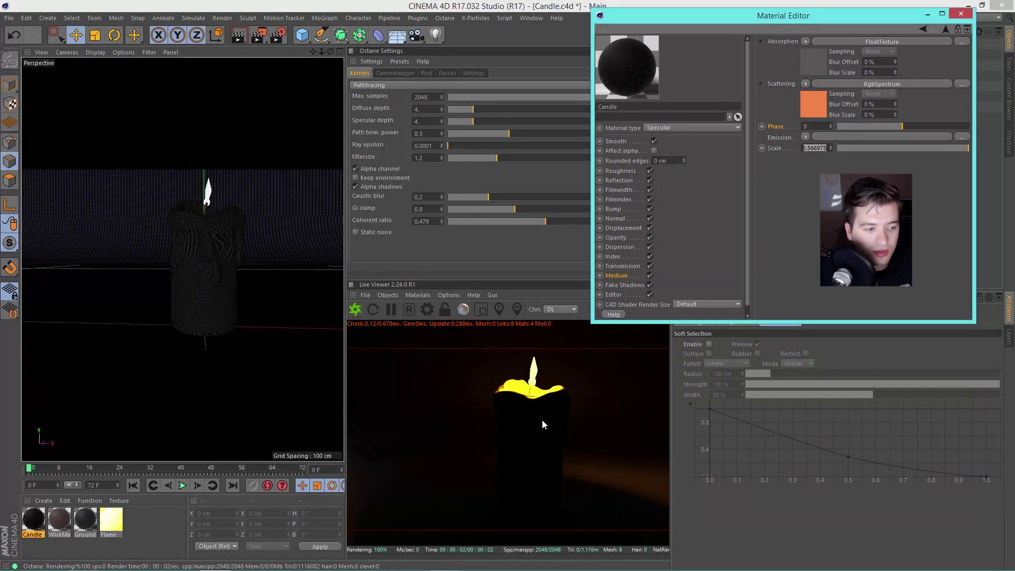
pyautogui.write('0.1')
pyautogui.press('Return')
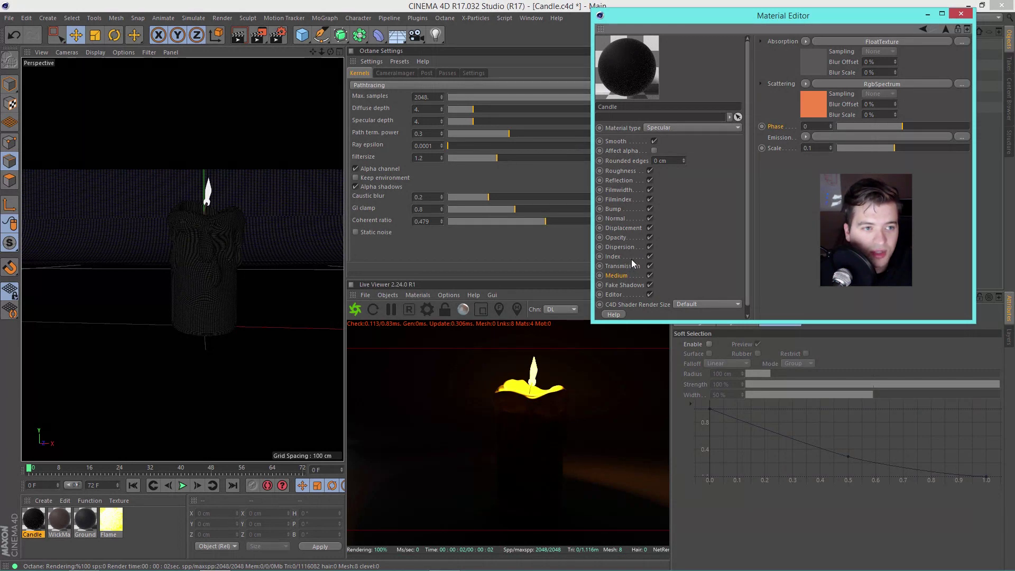
# - Inspect the absorption and scattering textures of the Candle material's scattering medium
pyautogui.click(813, 55)
pyautogui.click(946, 29)
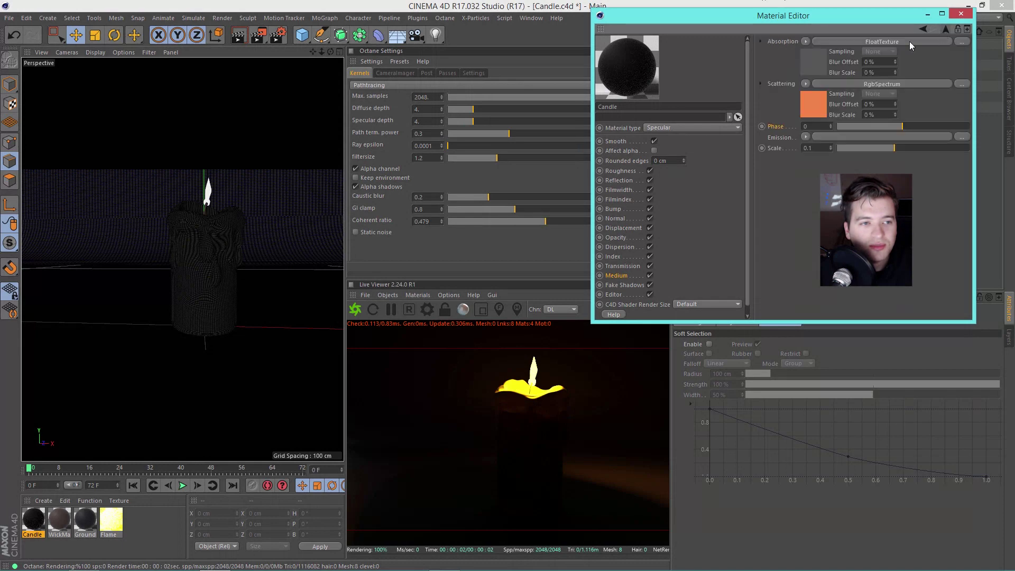
pyautogui.click(821, 102)
pyautogui.click(946, 29)
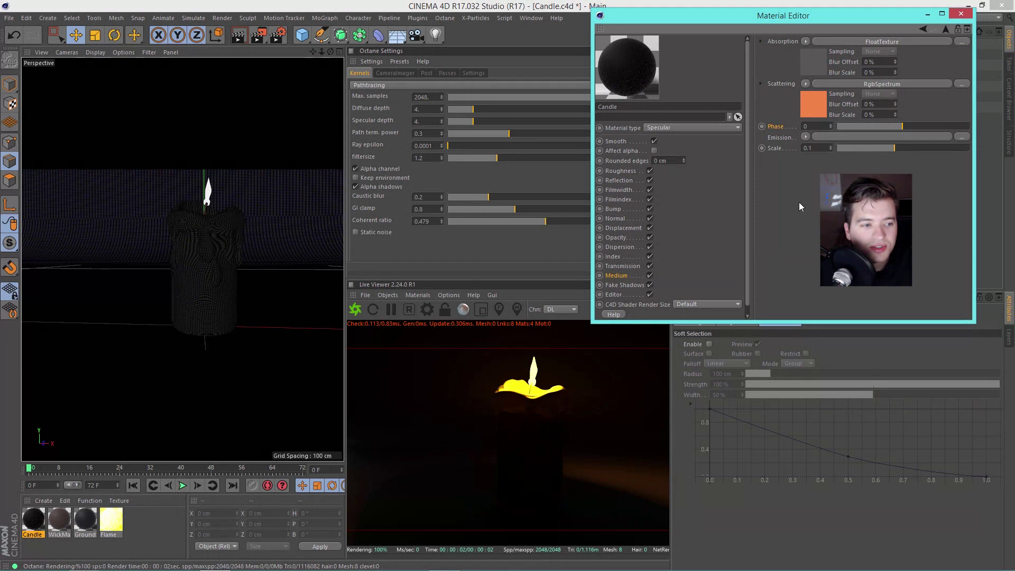
# - Set the Candle material's transmission color to 16% brightness
pyautogui.click(634, 266)
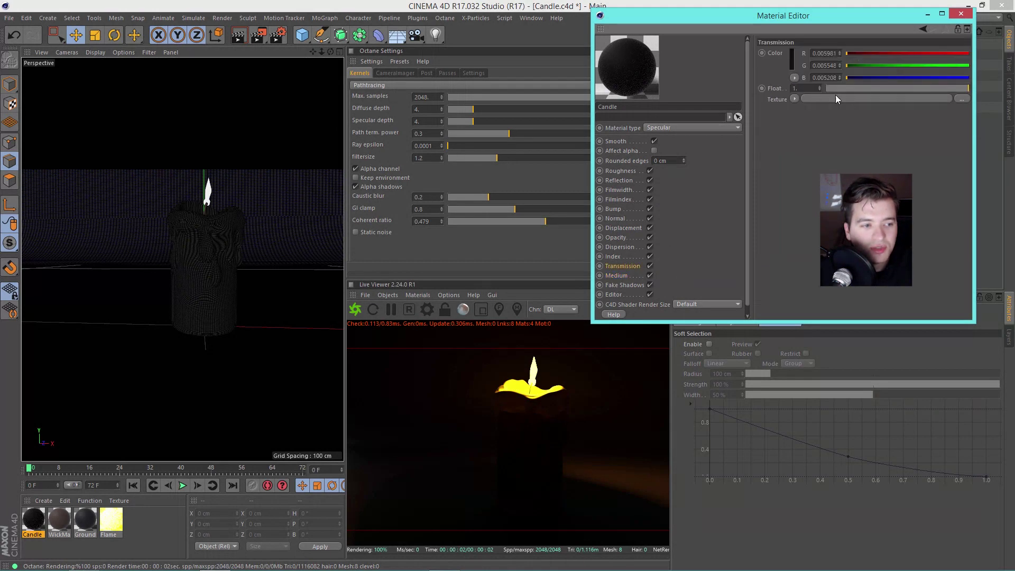
pyautogui.click(791, 60)
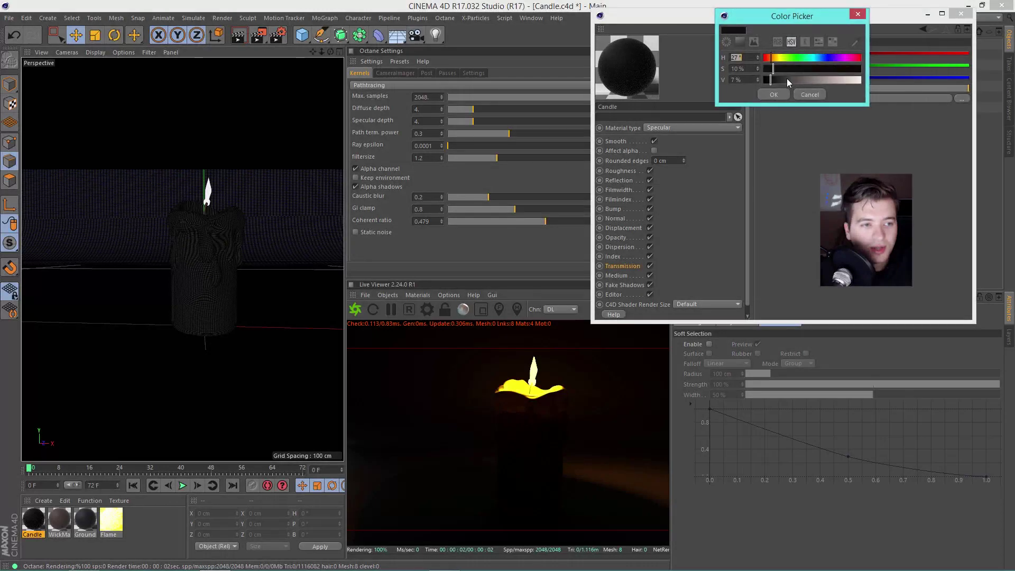
pyautogui.moveTo(778, 81); pyautogui.dragTo(779, 81)
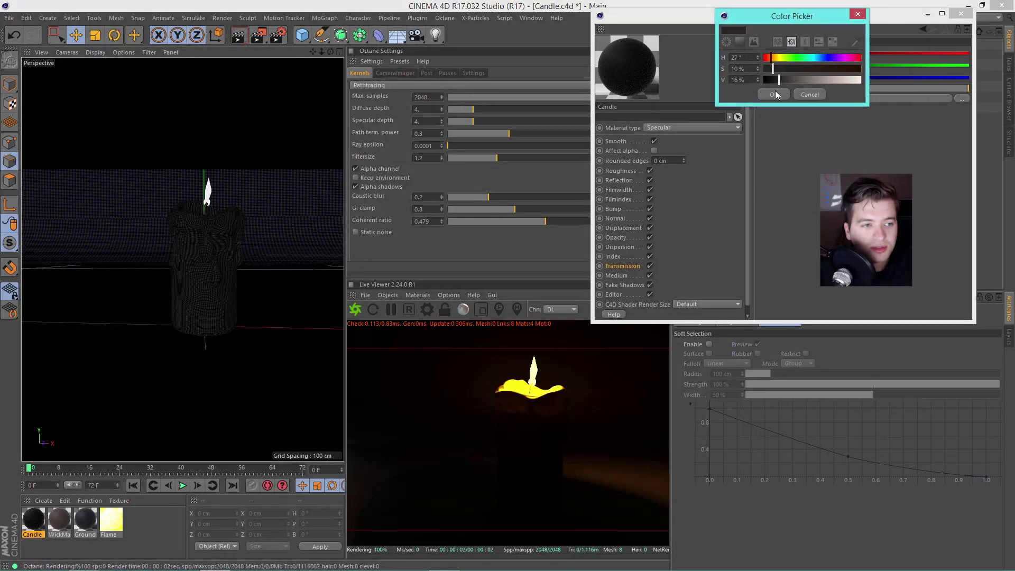
pyautogui.click(775, 95)
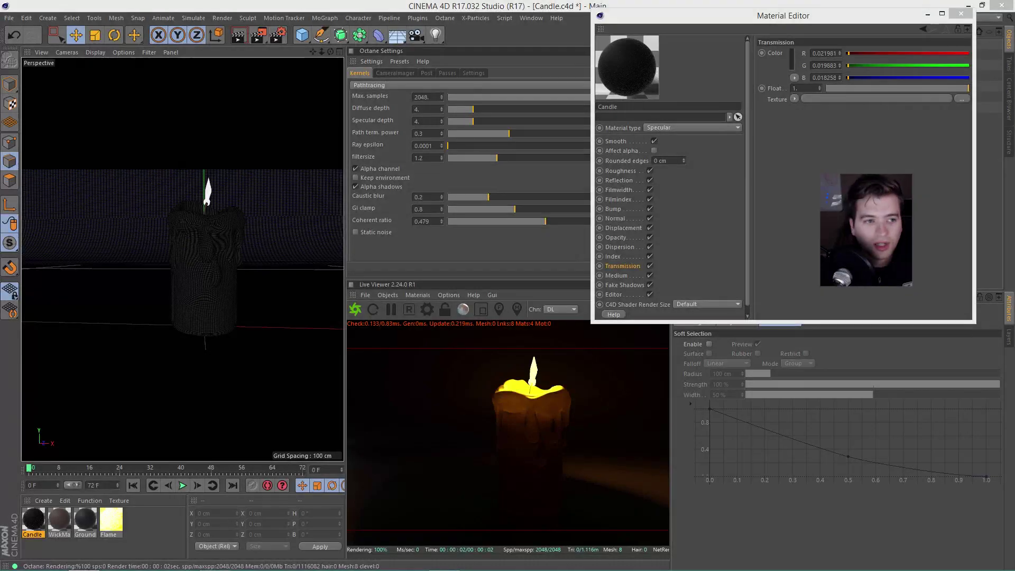
# - Switch to the browser, look through the Google candle images and open the photo of the wide orange-red candle
pyautogui.hotkey('alt', 'Tab')
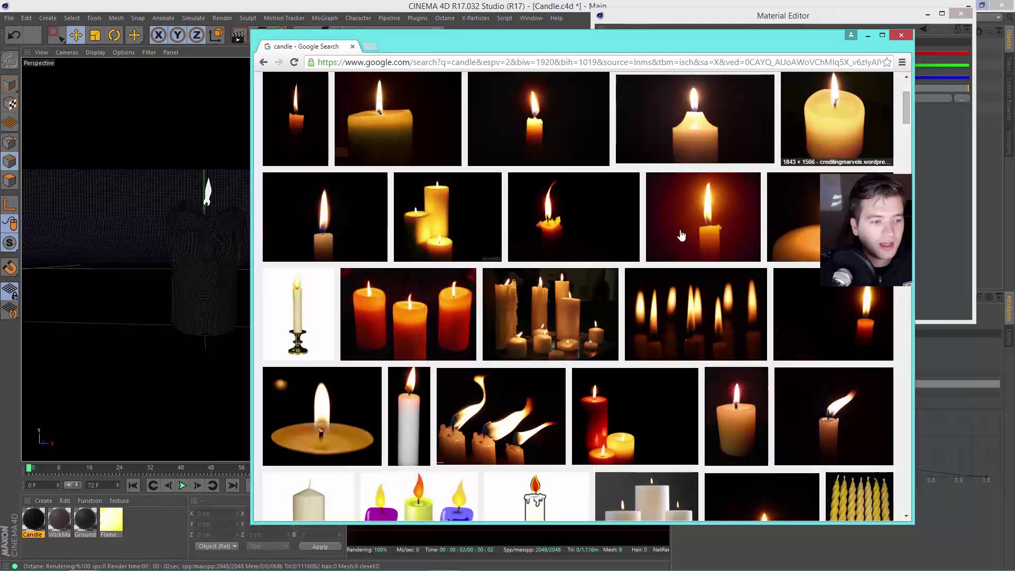
pyautogui.click(981, 6)
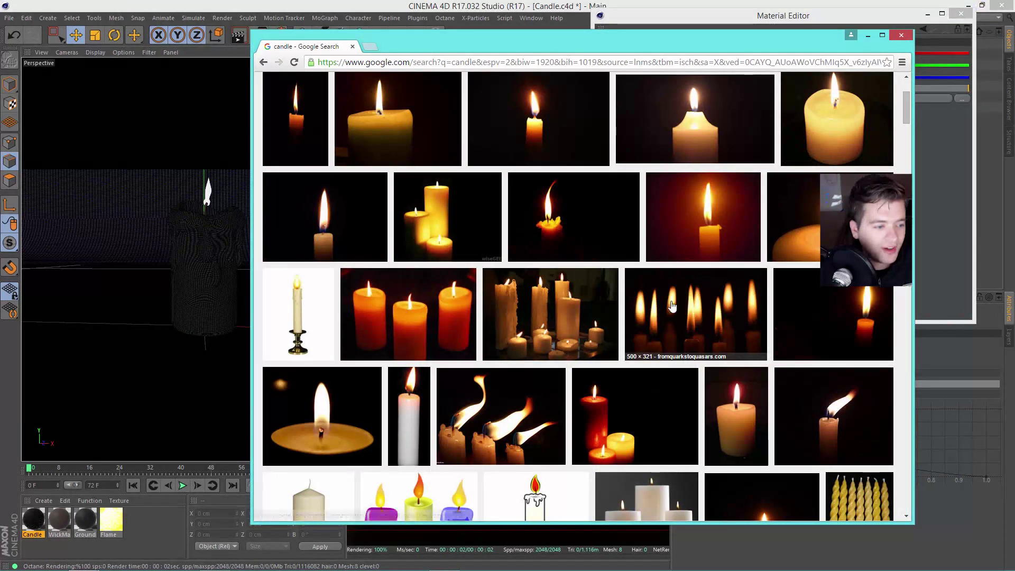
pyautogui.scroll(-3, 671, 305)
pyautogui.scroll(-1, 682, 317)
pyautogui.scroll(1, 691, 335)
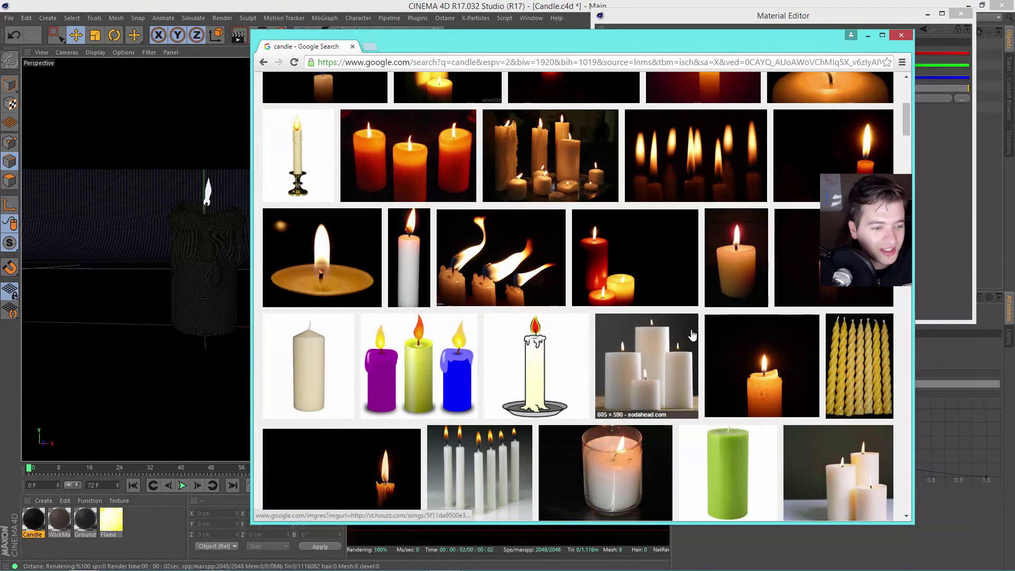
pyautogui.scroll(-5, 691, 335)
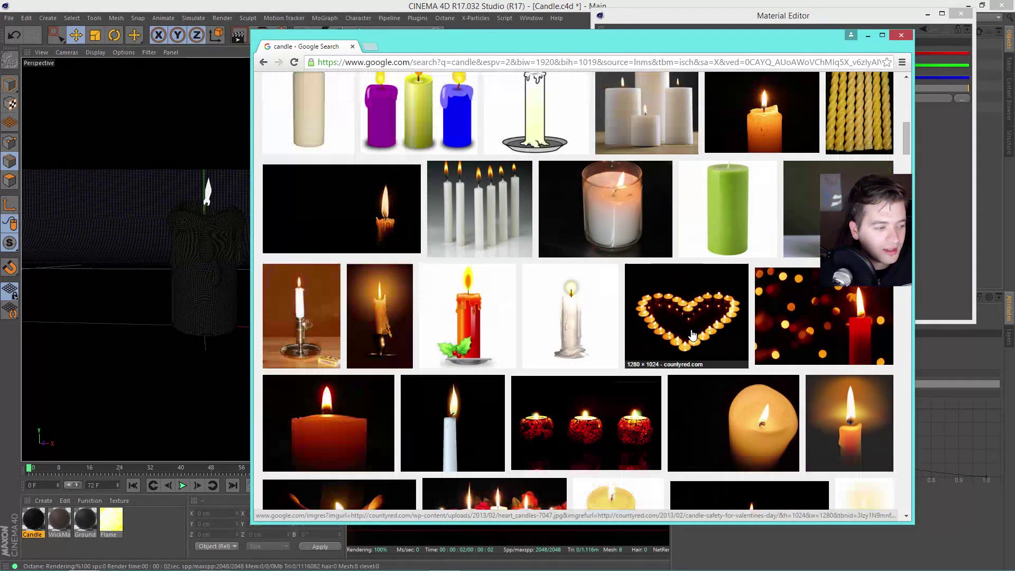
pyautogui.scroll(-1, 581, 344)
pyautogui.click(349, 402)
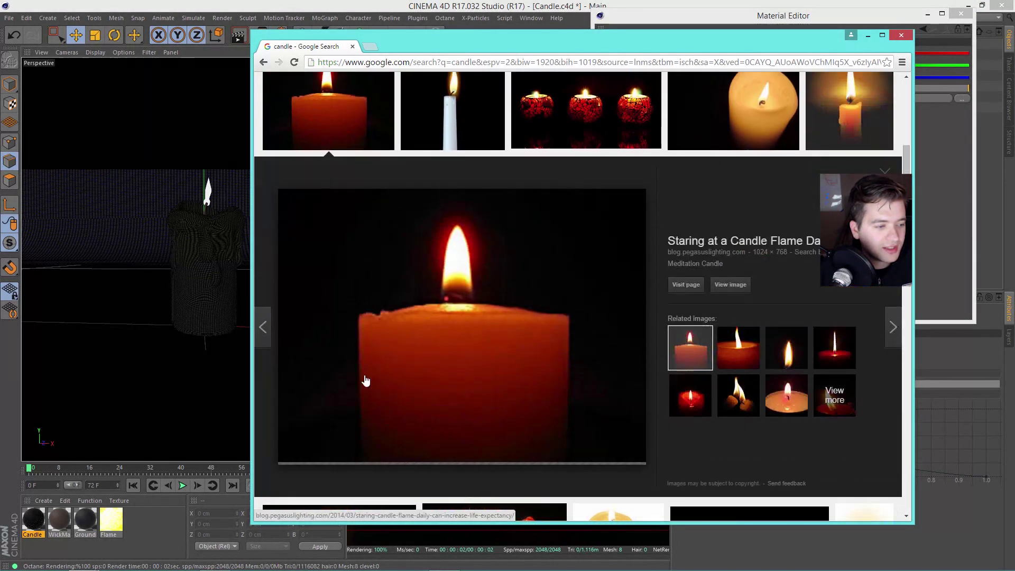
# - Reposition the browser window to compare the reference candle photo with the live render
pyautogui.moveTo(625, 33); pyautogui.dragTo(914, 35)
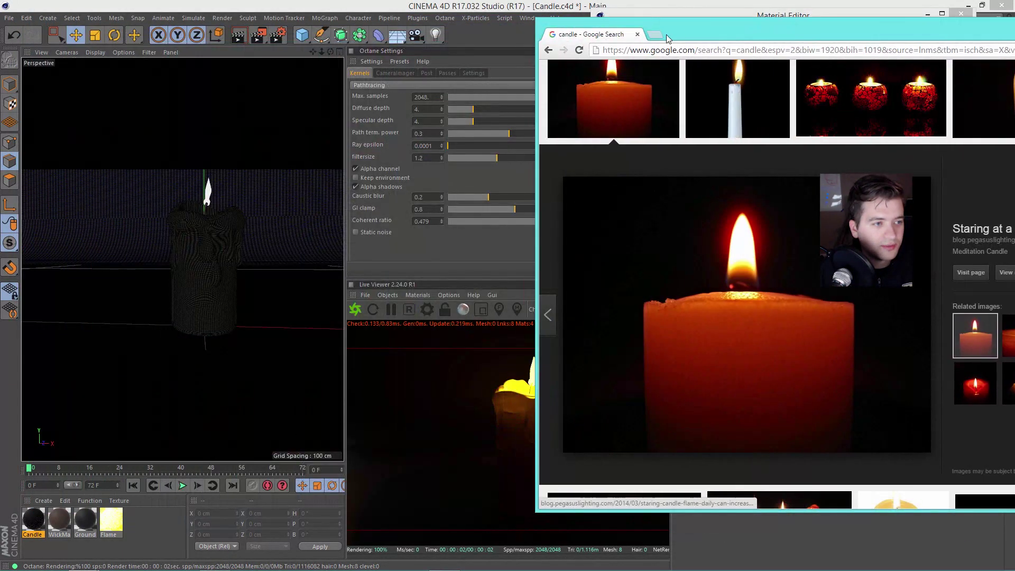
pyautogui.hotkey('alt', 'Tab')
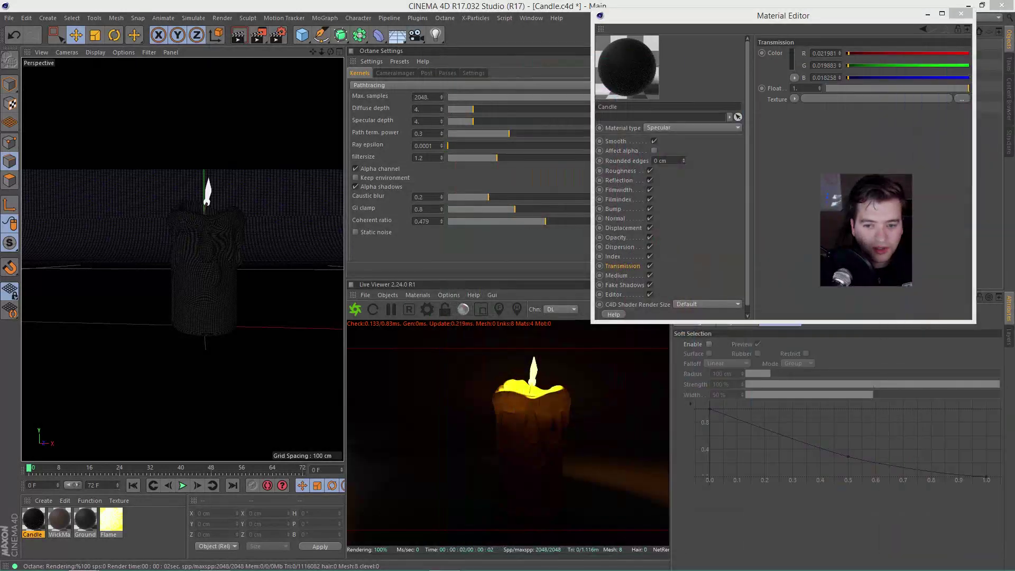
pyautogui.hotkey('alt', 'Tab')
pyautogui.moveTo(659, 89); pyautogui.dragTo(404, 34)
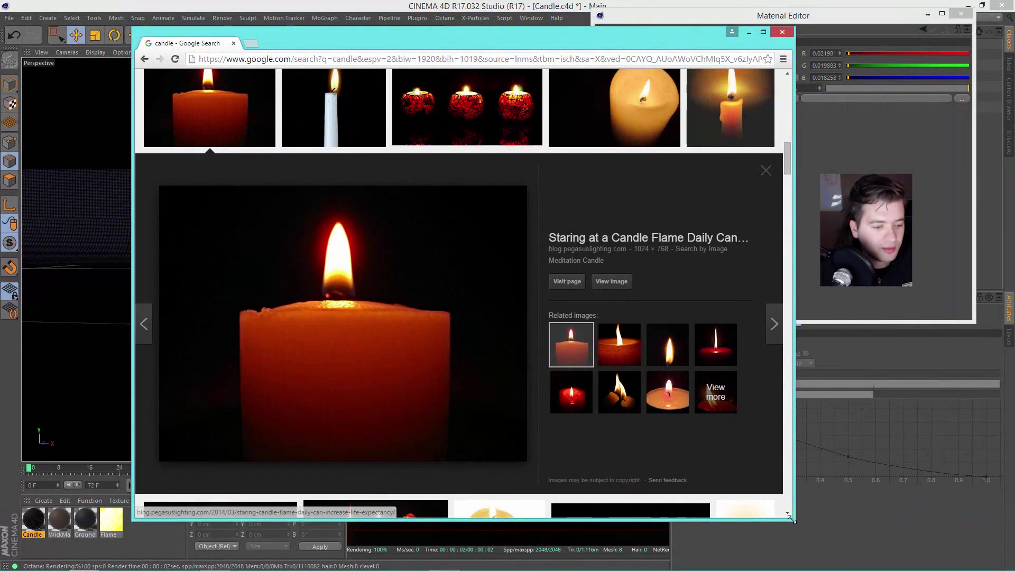
# - Shrink the candle reference browser window, move it aside, and switch back to Cinema 4D
pyautogui.moveTo(792, 520); pyautogui.dragTo(581, 349)
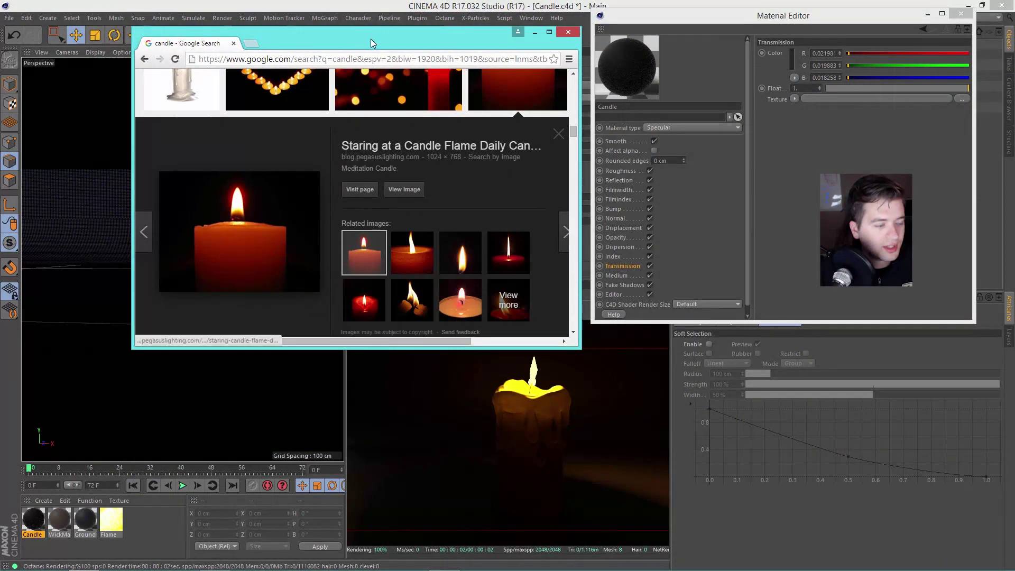
pyautogui.moveTo(373, 43); pyautogui.dragTo(626, 17)
pyautogui.hotkey('alt', 'Tab')
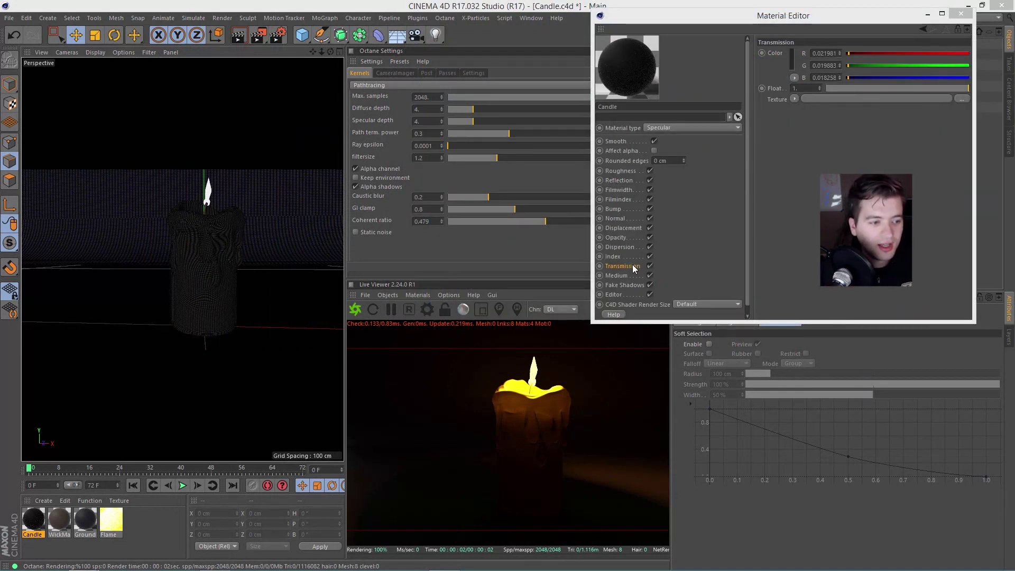
# - Set the Candle material's transmission color to hue 18° and saturation 47%
pyautogui.click(791, 61)
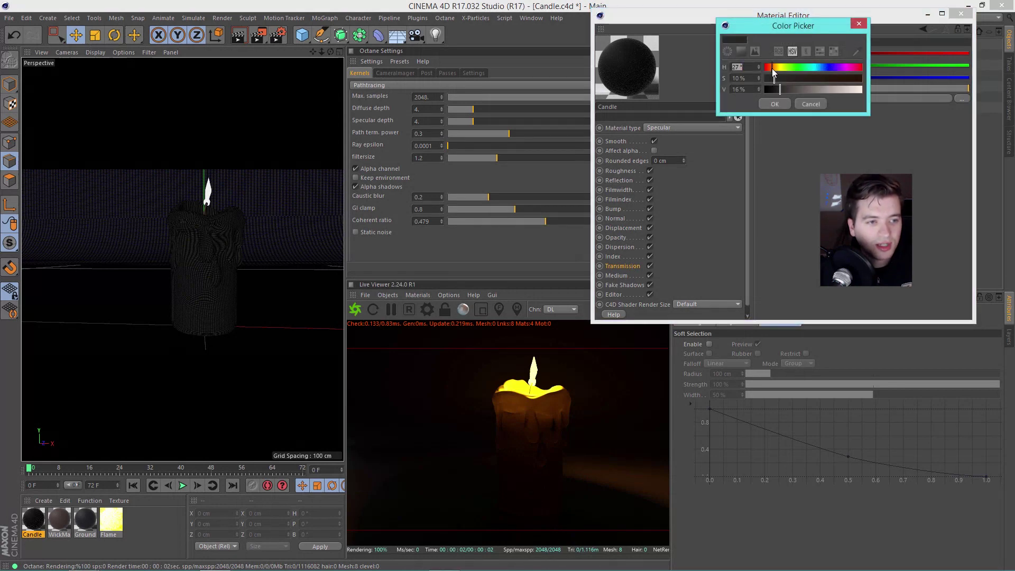
pyautogui.moveTo(772, 69); pyautogui.dragTo(770, 69)
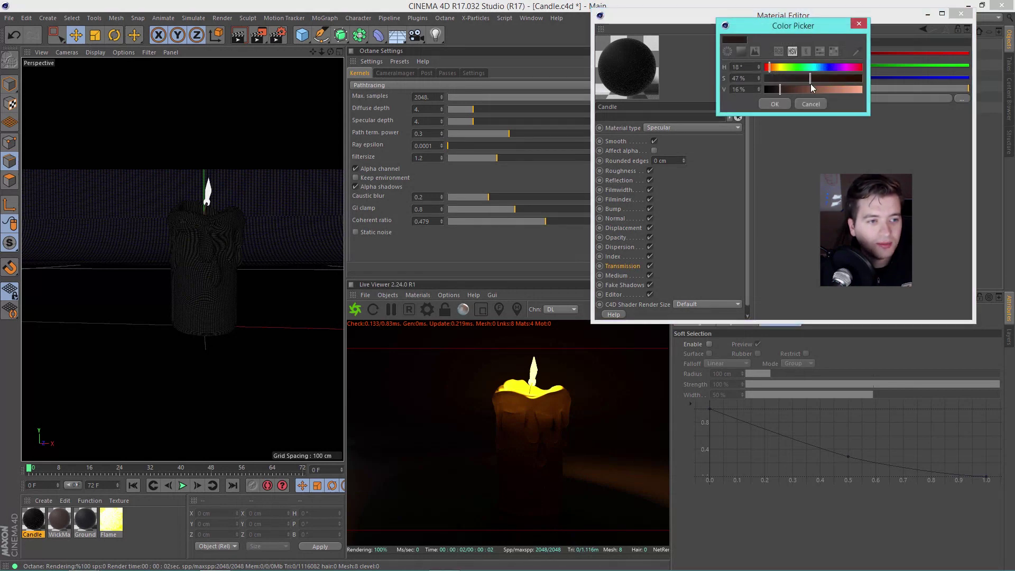
pyautogui.click(782, 105)
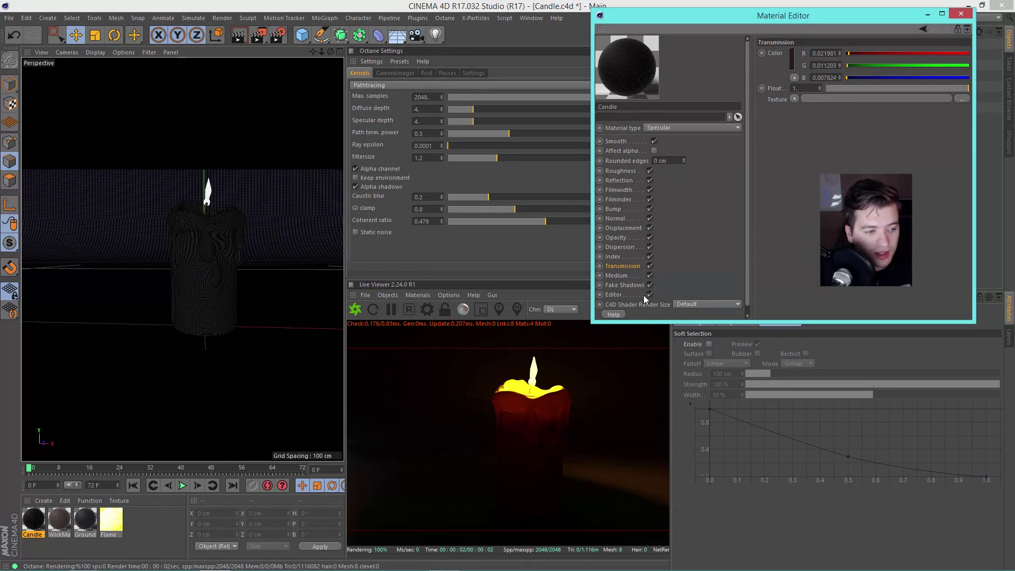
# - Set the Candle medium's scattering spectrum color to hue 45° and lower the scattering medium's scale to about 0.003
pyautogui.click(622, 285)
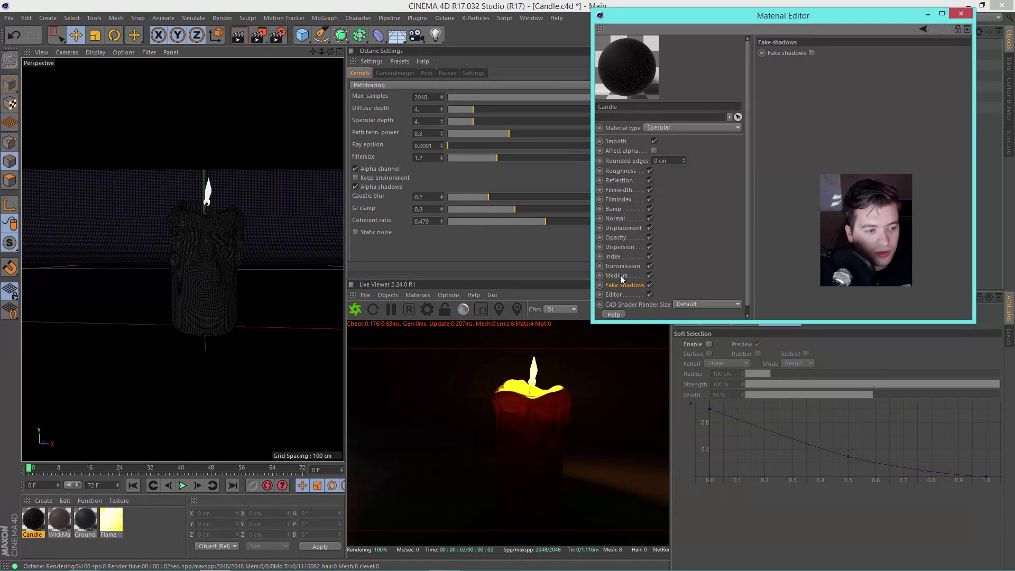
pyautogui.click(627, 273)
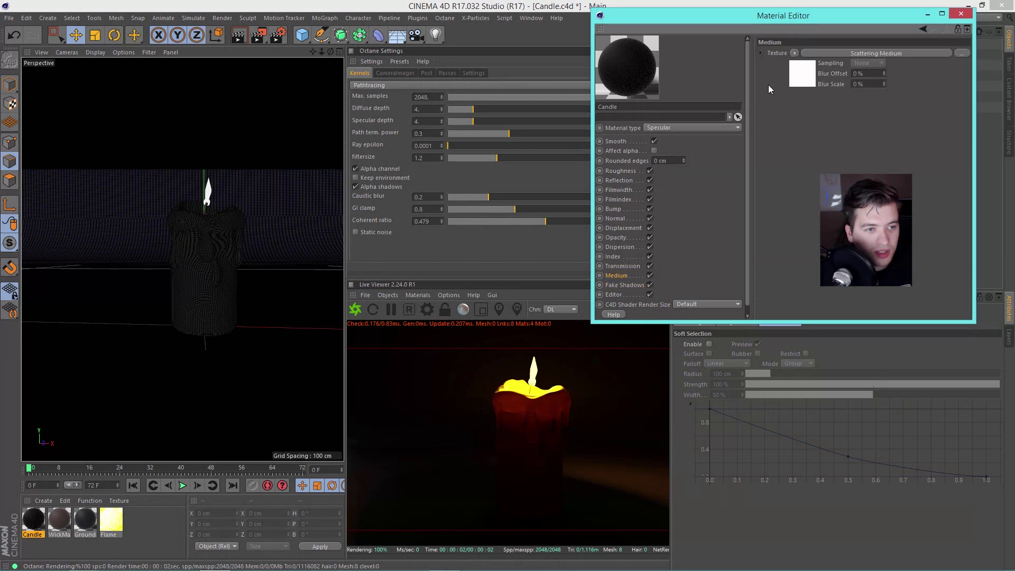
pyautogui.click(812, 103)
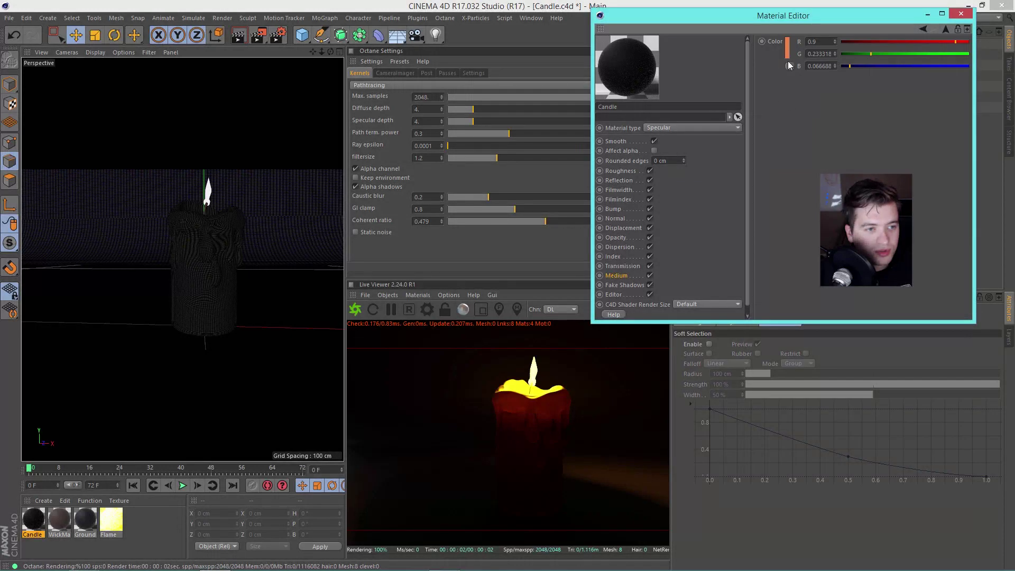
pyautogui.click(785, 55)
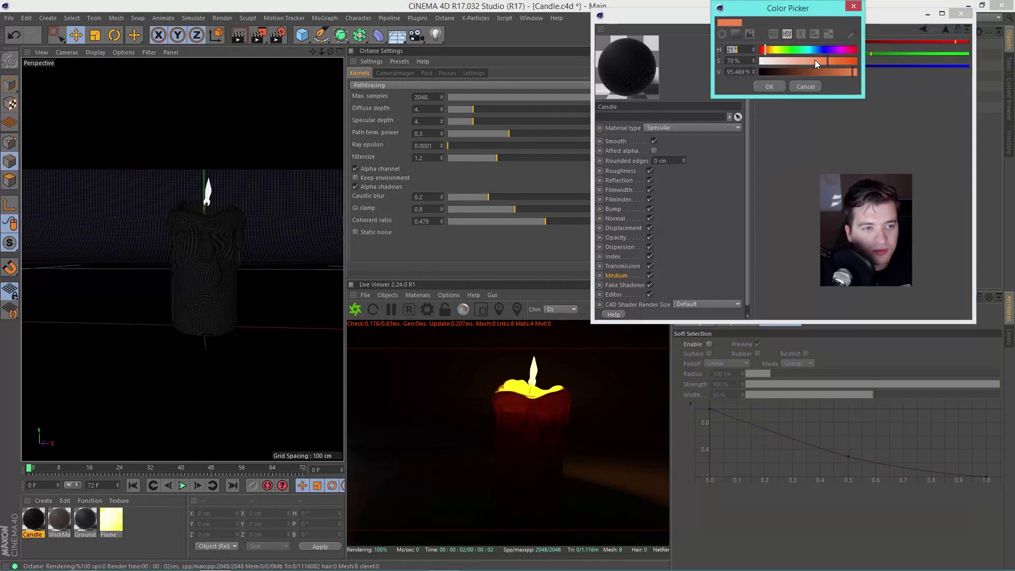
pyautogui.moveTo(768, 49); pyautogui.dragTo(777, 53)
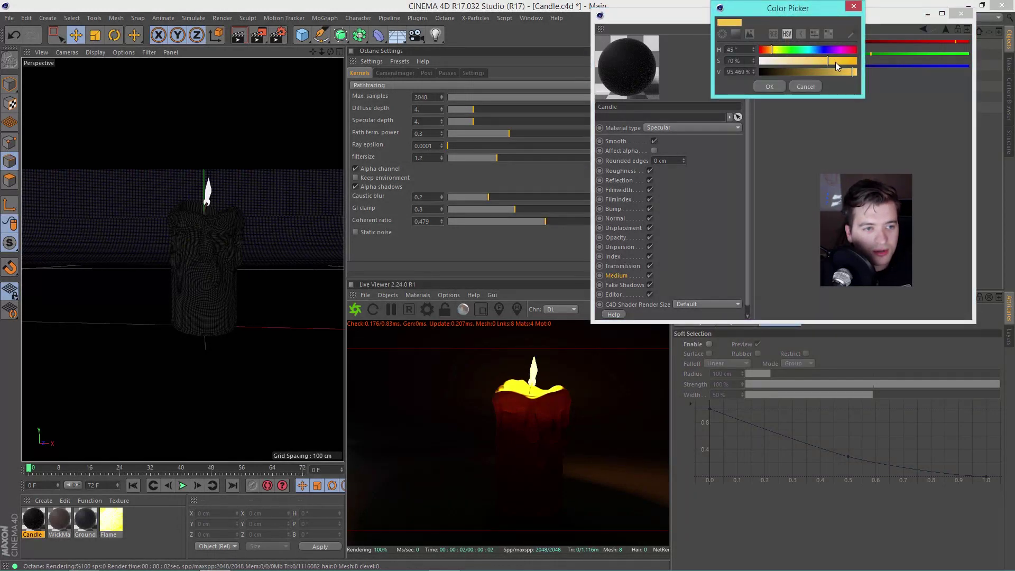
pyautogui.click(772, 84)
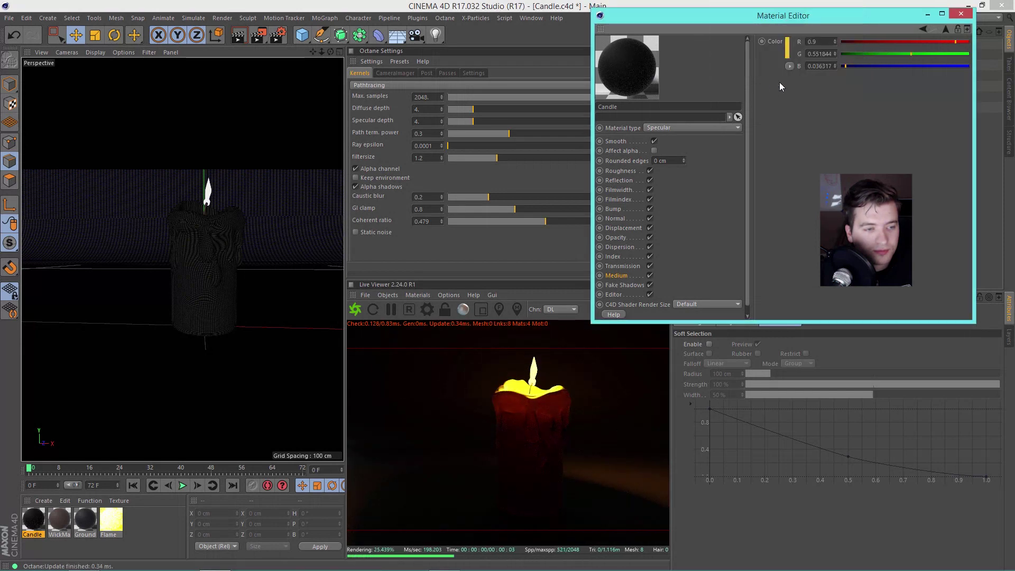
pyautogui.click(944, 28)
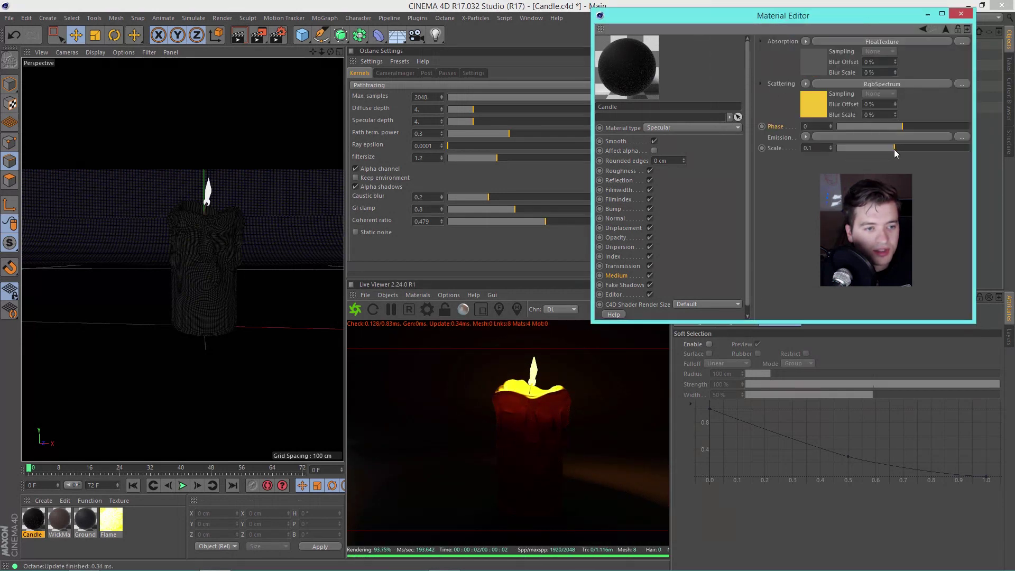
pyautogui.moveTo(894, 149); pyautogui.dragTo(865, 149)
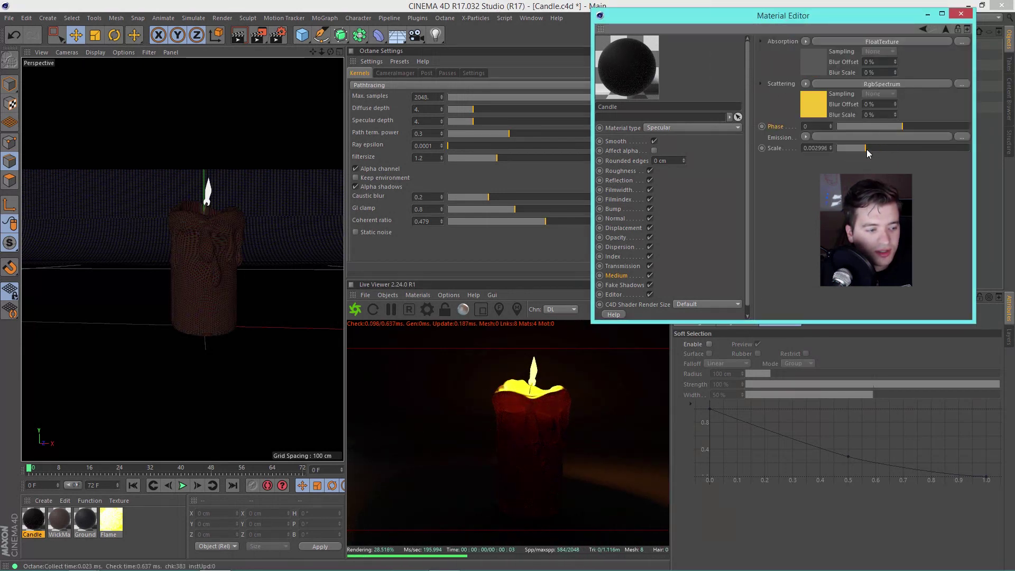
# - Adjust the brightness of the Candle material's transmission color to a value of 15%
pyautogui.click(622, 266)
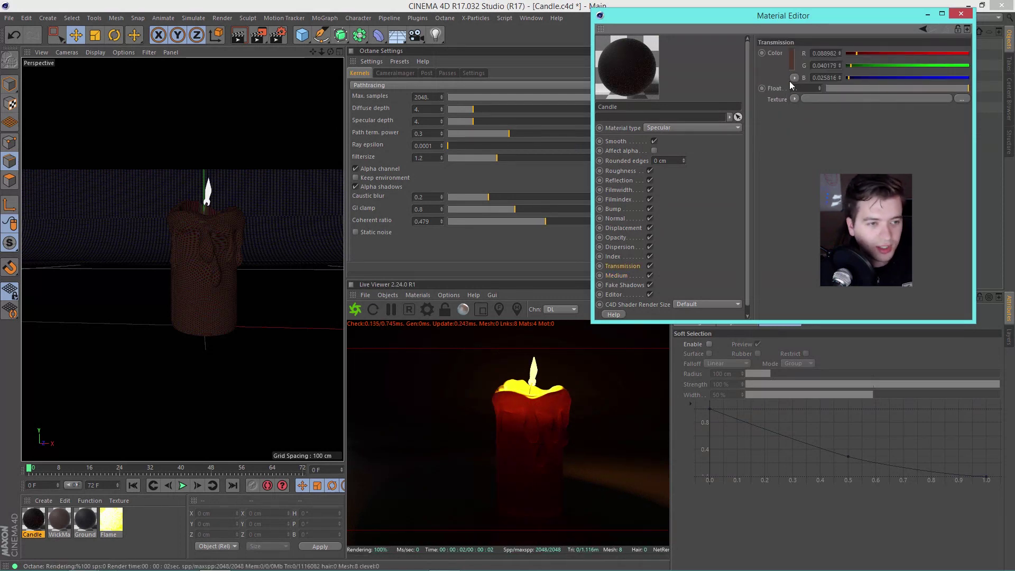
pyautogui.click(793, 77)
pyautogui.moveTo(794, 84); pyautogui.dragTo(788, 86)
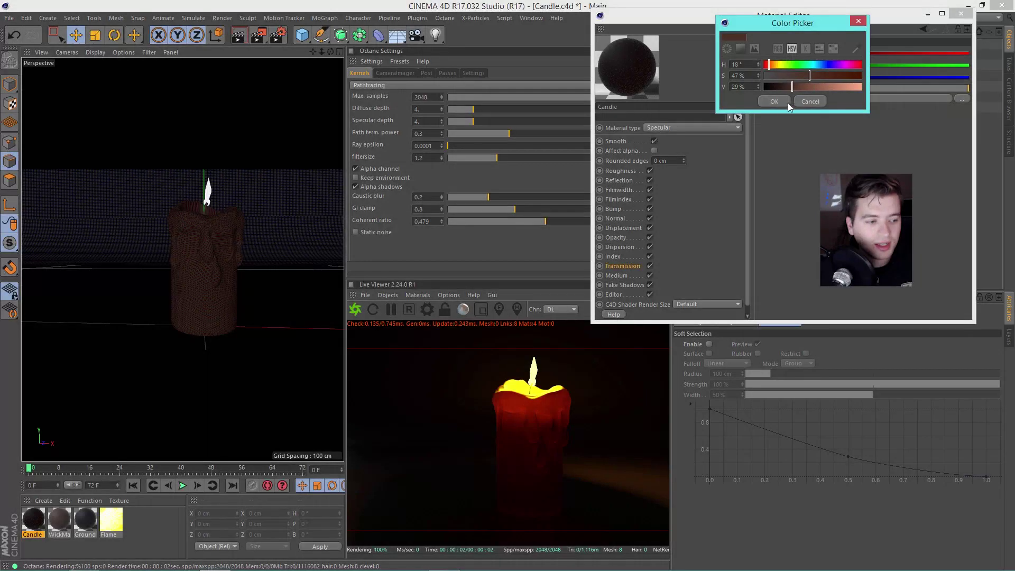
pyautogui.click(785, 102)
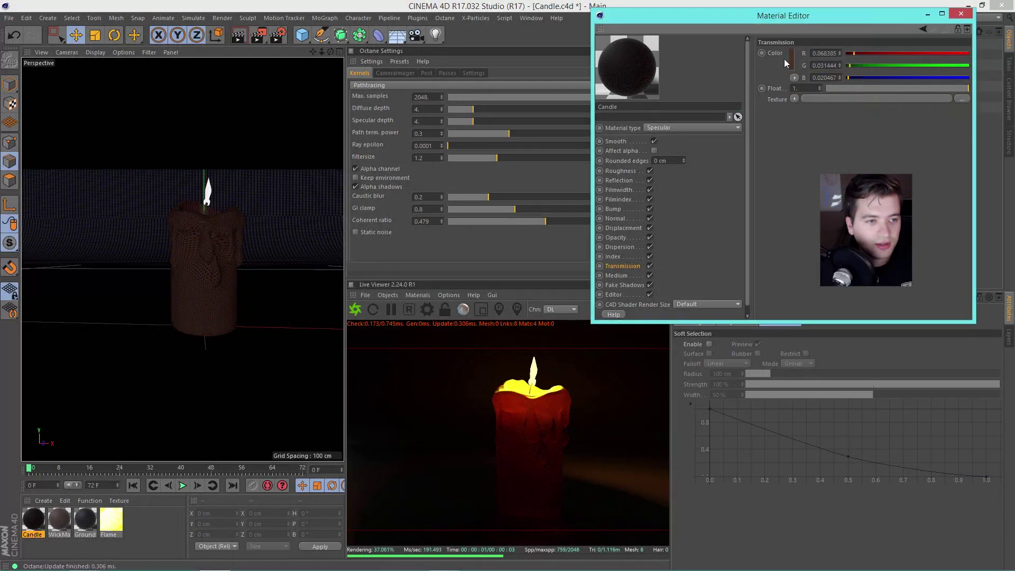
pyautogui.click(791, 59)
pyautogui.moveTo(788, 81); pyautogui.dragTo(787, 80)
pyautogui.click(777, 96)
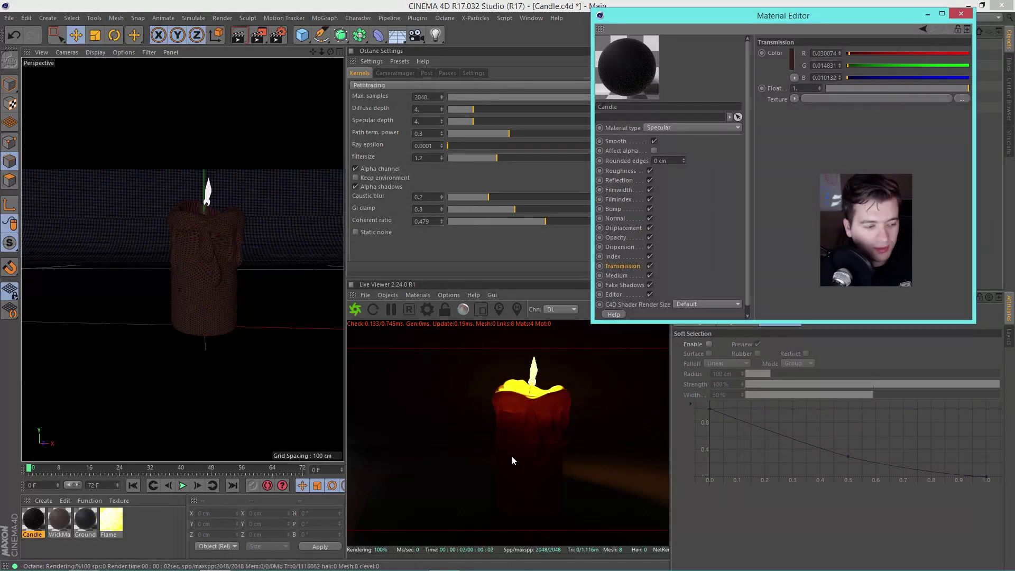
pyautogui.click(793, 66)
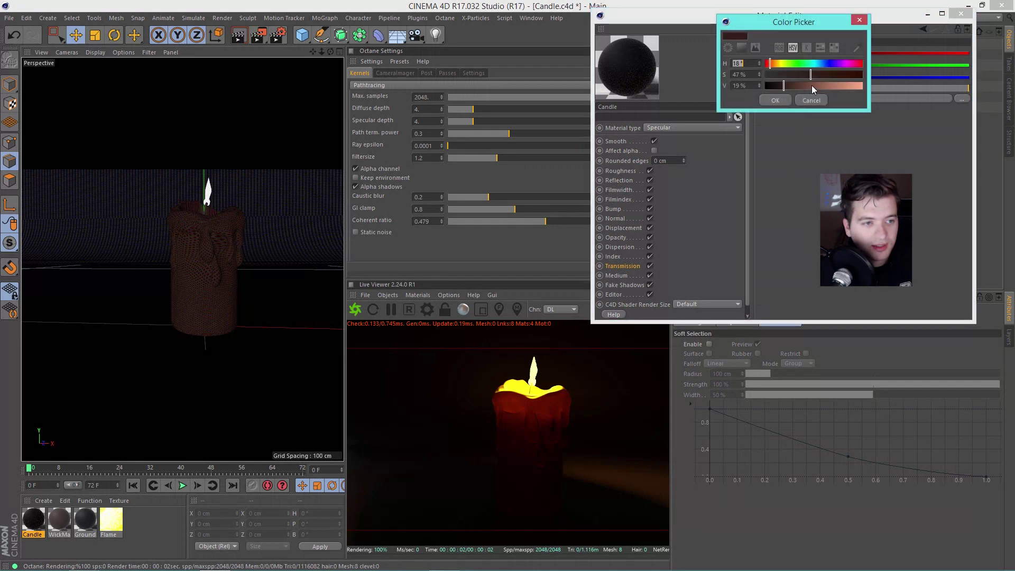
pyautogui.click(775, 100)
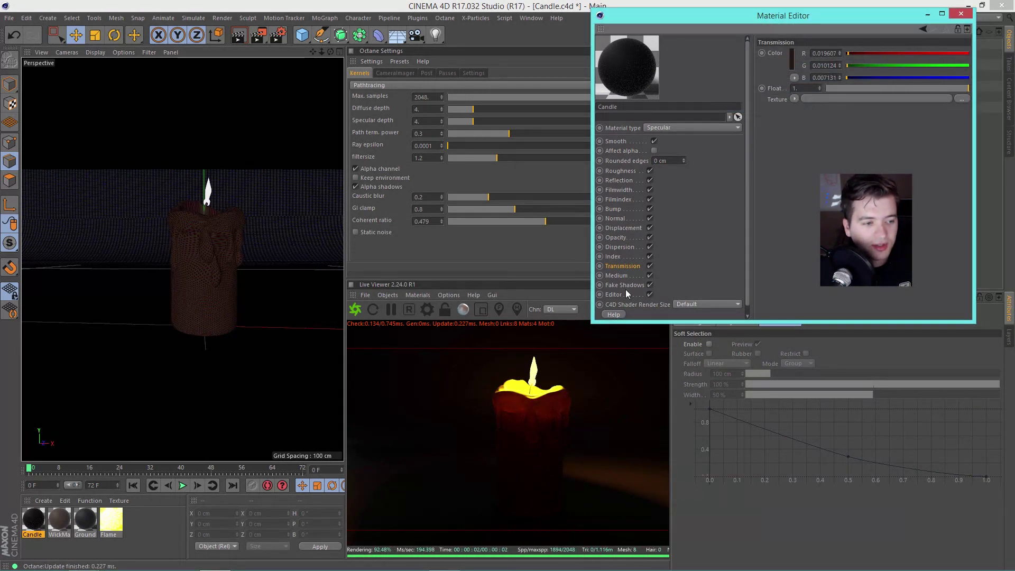
# - Review the Candle material's transmission color values and its scattering medium settings, including absorption, scattering, phase and scale
pyautogui.click(791, 62)
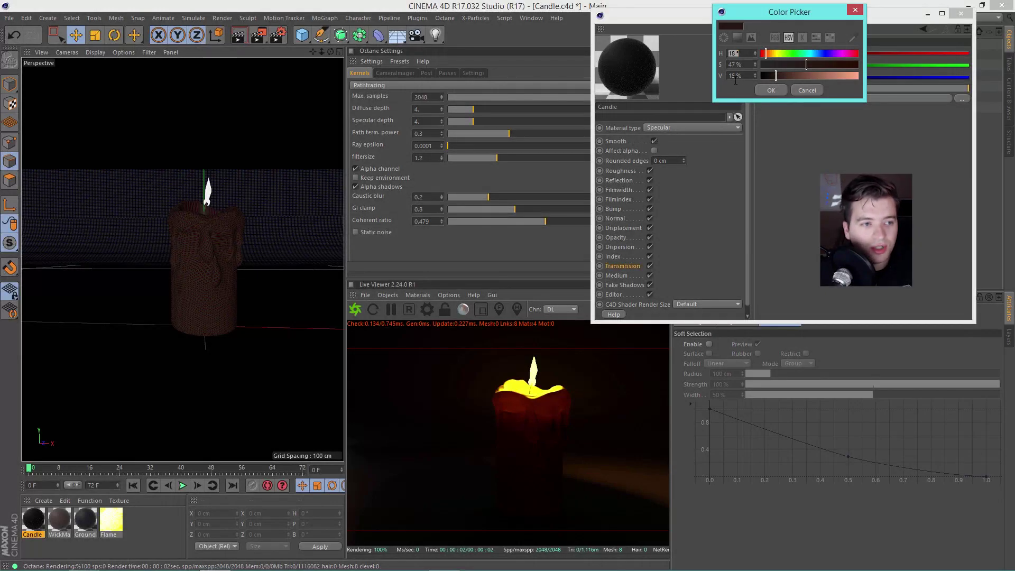
pyautogui.click(772, 90)
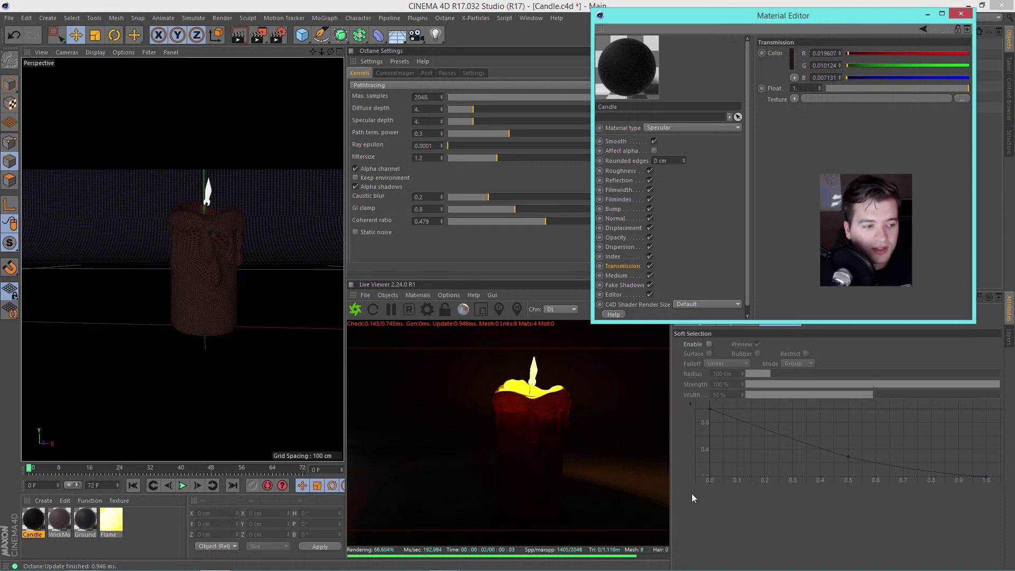
pyautogui.click(624, 275)
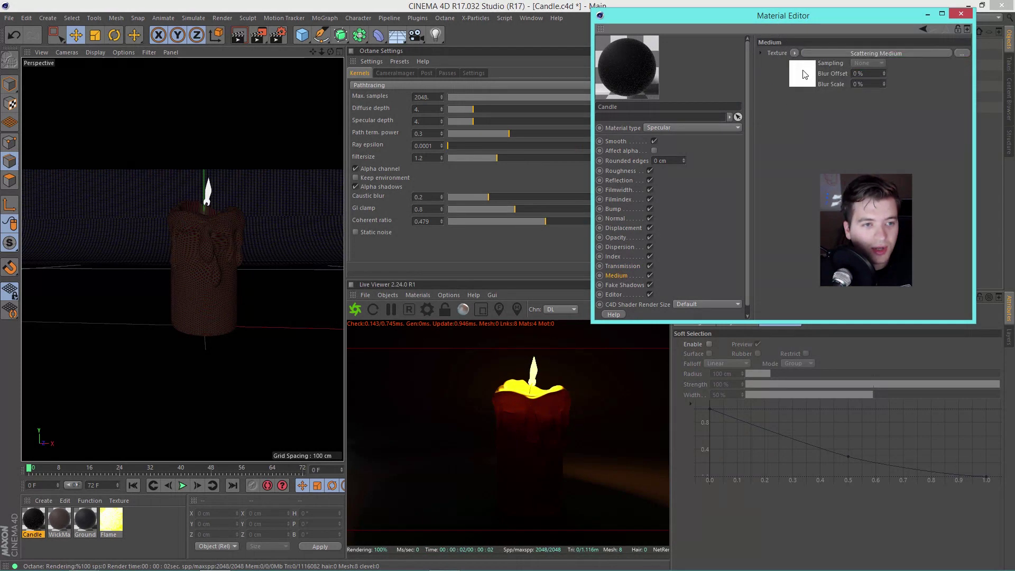
pyautogui.click(803, 75)
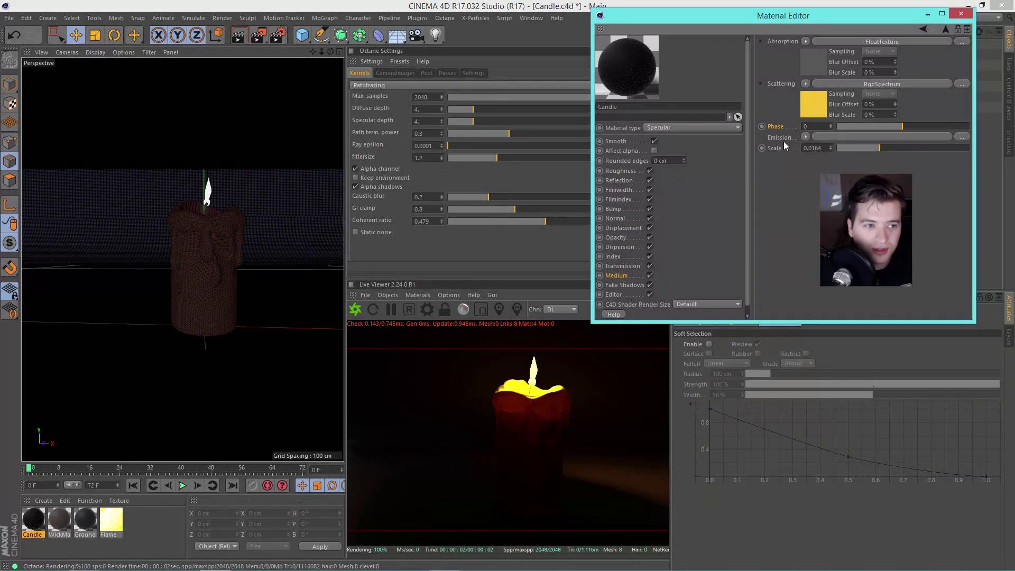
pyautogui.click(621, 267)
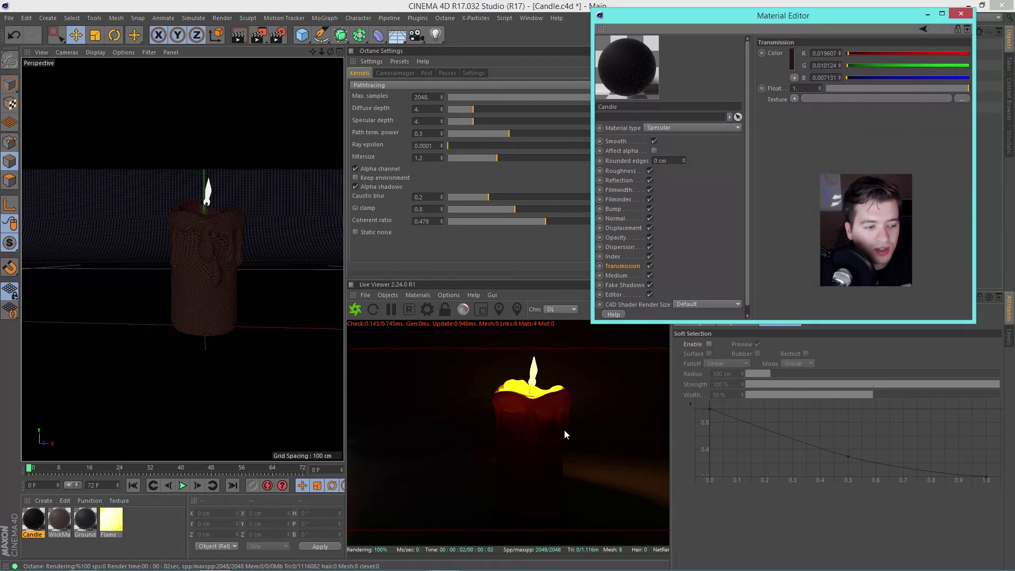
pyautogui.click(617, 275)
pyautogui.click(619, 267)
pyautogui.click(617, 273)
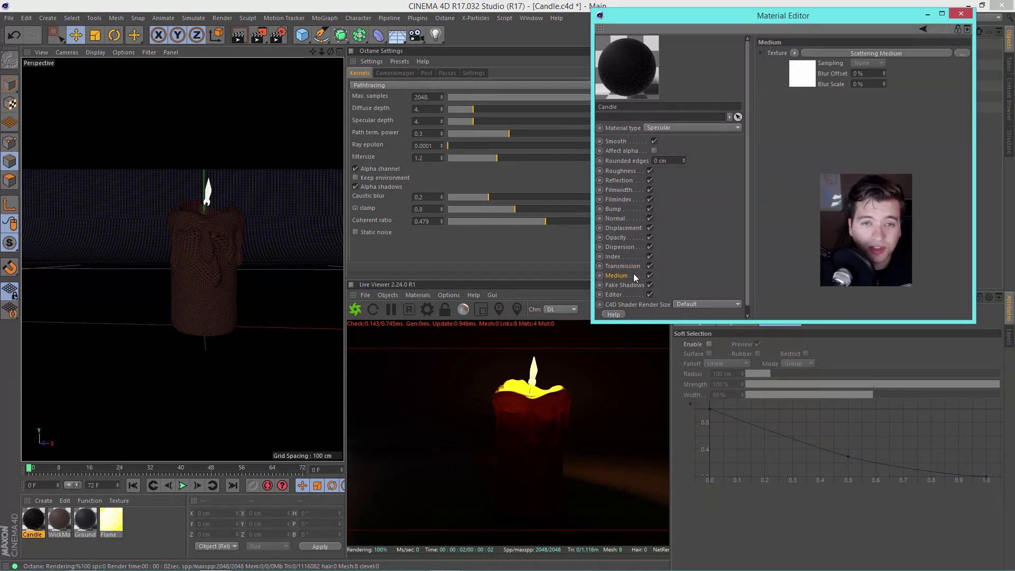
pyautogui.click(622, 265)
pyautogui.click(802, 73)
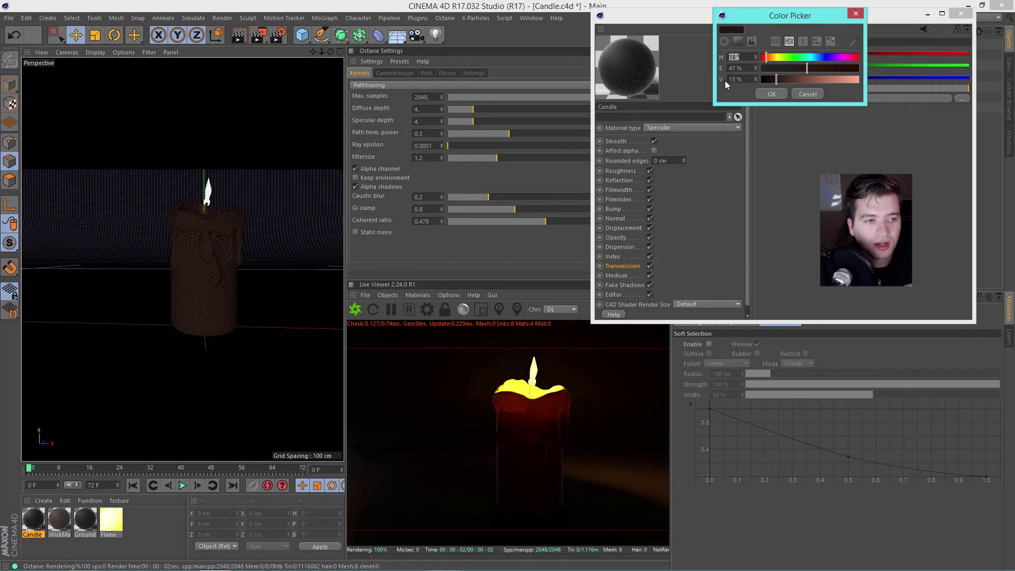
pyautogui.click(772, 95)
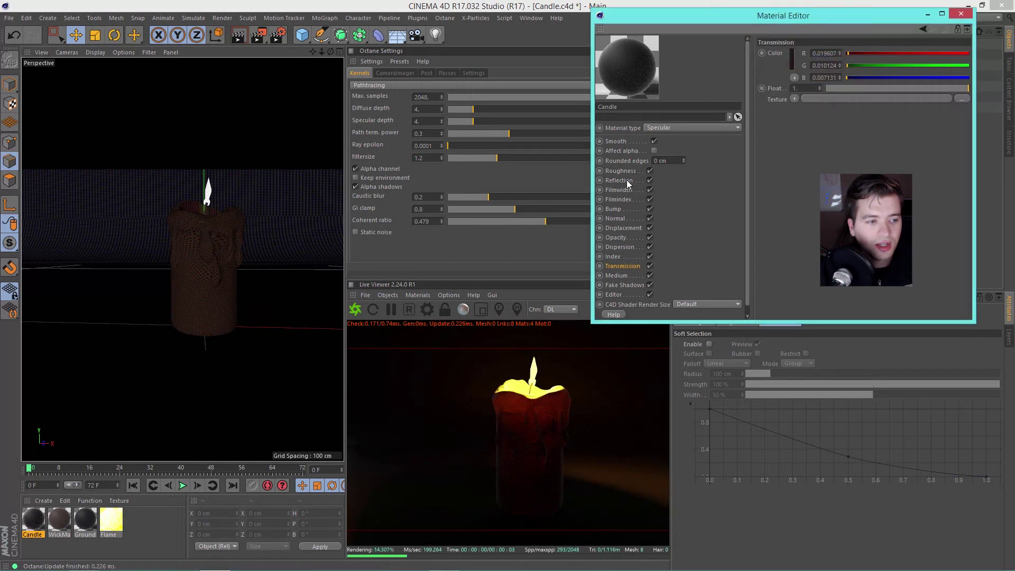
# - Set the Float value of the Candle material's reflection to 0.2
pyautogui.click(619, 180)
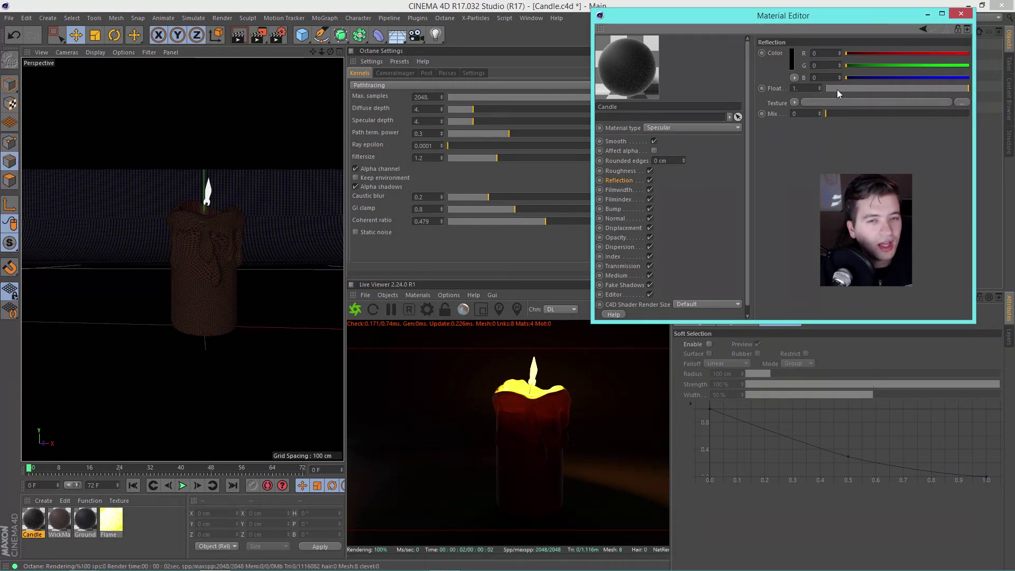
pyautogui.moveTo(838, 89); pyautogui.dragTo(853, 88)
pyautogui.doubleClick(804, 88)
pyautogui.write('0.2')
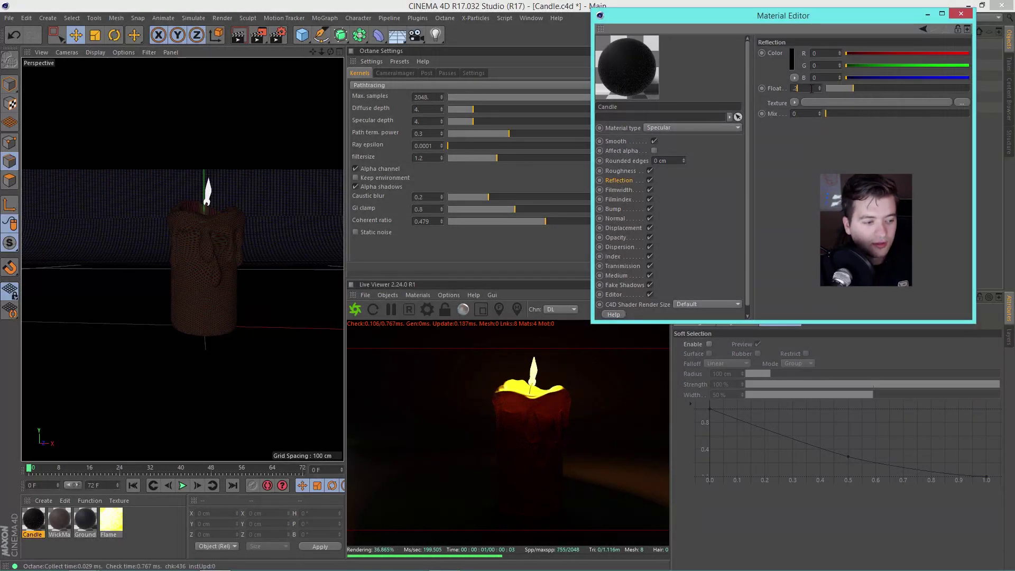
pyautogui.press('Return')
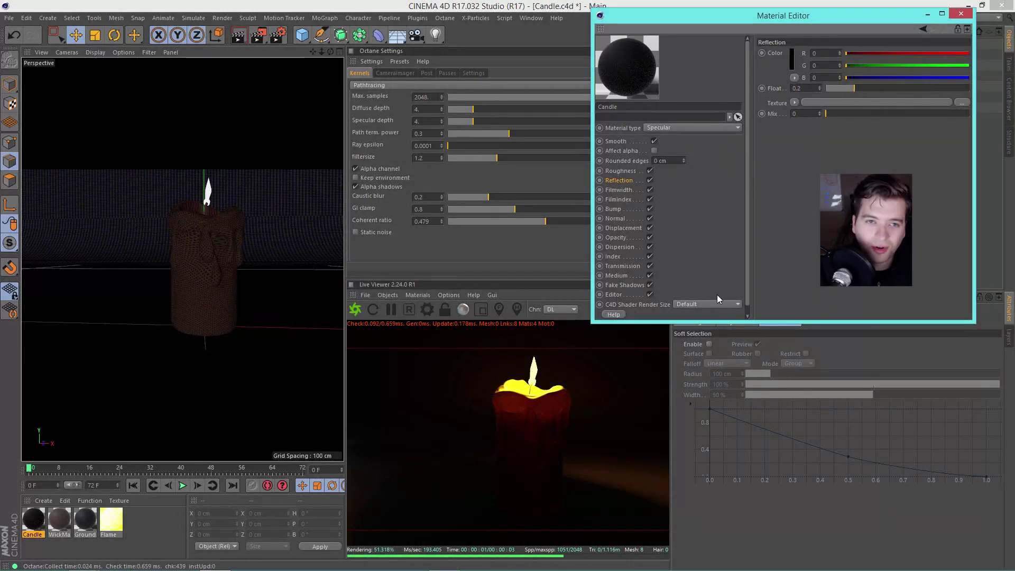
# - Toggle the Fake Shadows option of the Candle material
pyautogui.click(639, 260)
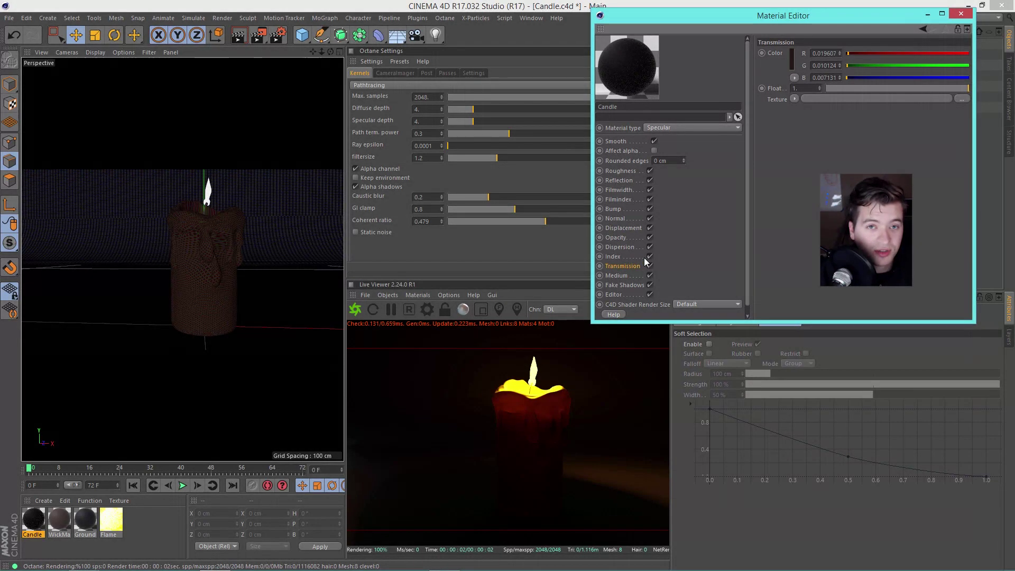
pyautogui.click(624, 284)
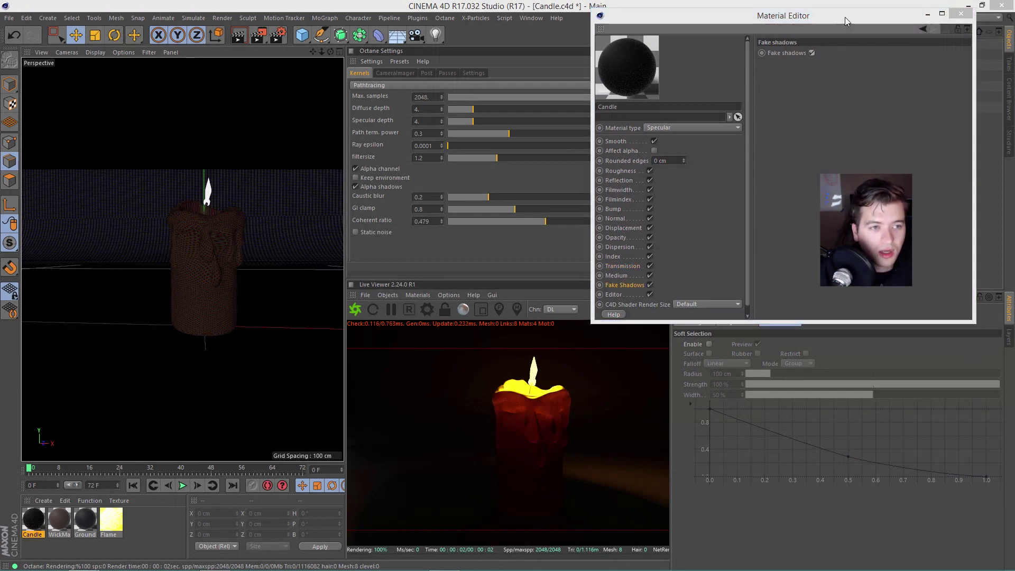
pyautogui.moveTo(844, 17); pyautogui.dragTo(844, 25)
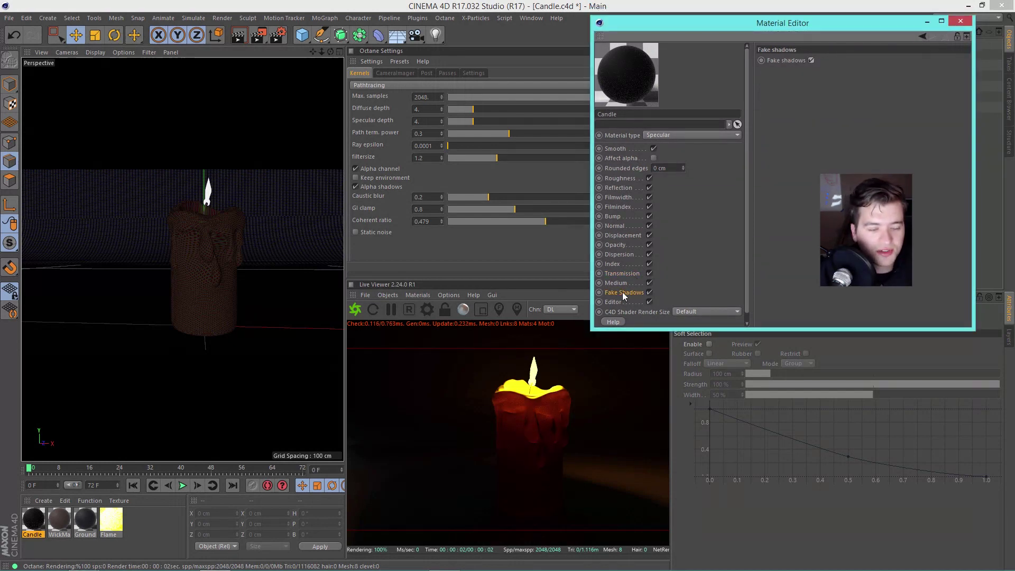
pyautogui.click(811, 60)
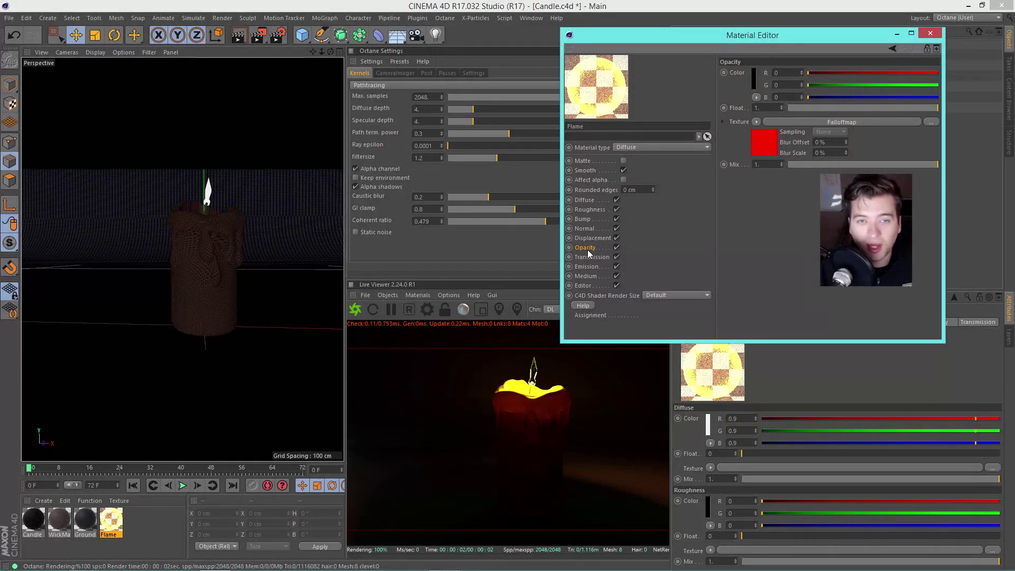
# - Lower the falloff index of the Flame material's opacity Falloffmap to about 3.72, close the material editor and save the scene
pyautogui.click(760, 142)
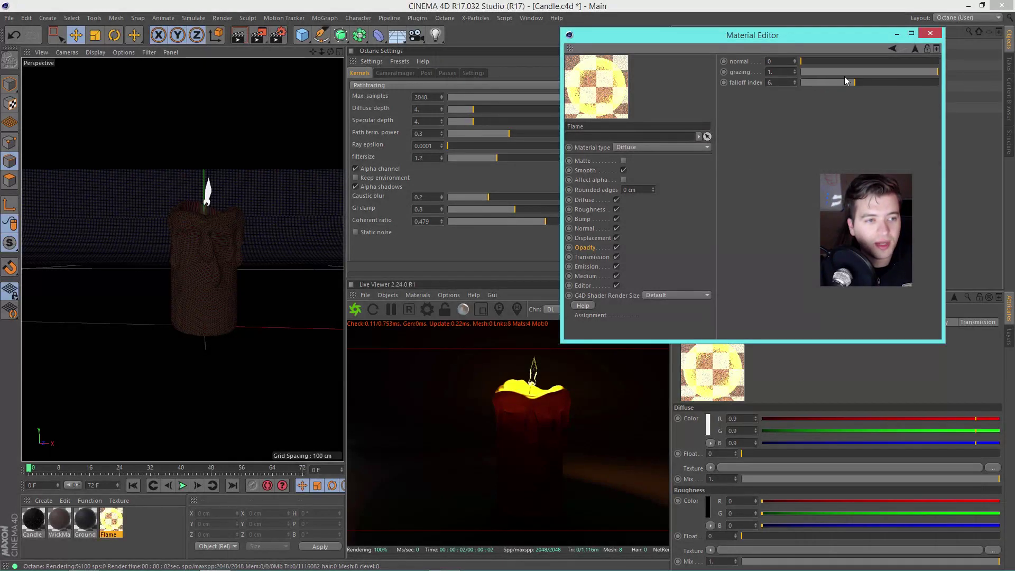
pyautogui.moveTo(843, 83)
pyautogui.mouseDown()
pyautogui.moveTo(822, 87)
pyautogui.moveTo(834, 83)
pyautogui.mouseUp()
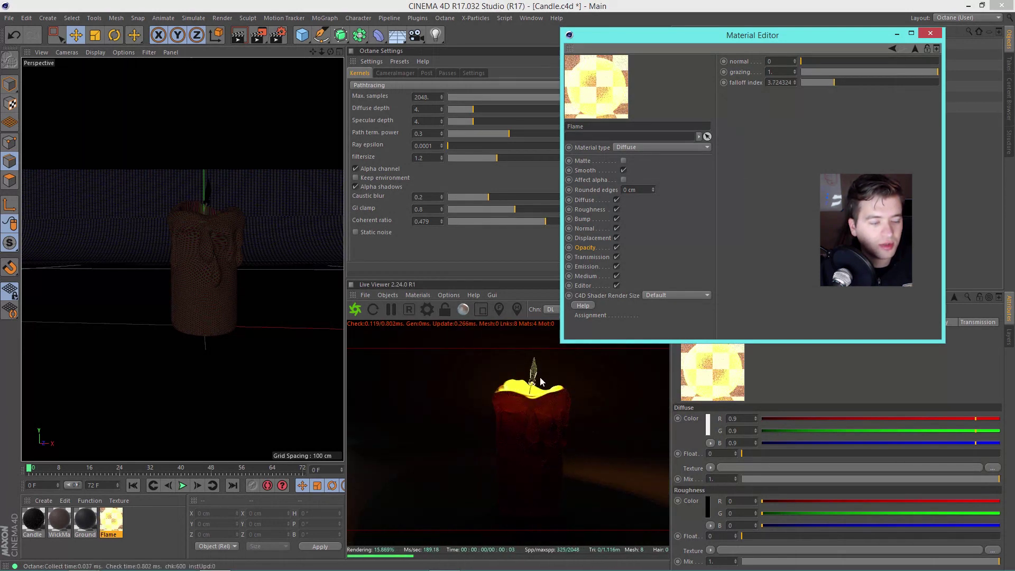
pyautogui.moveTo(896, 27); pyautogui.dragTo(753, 23)
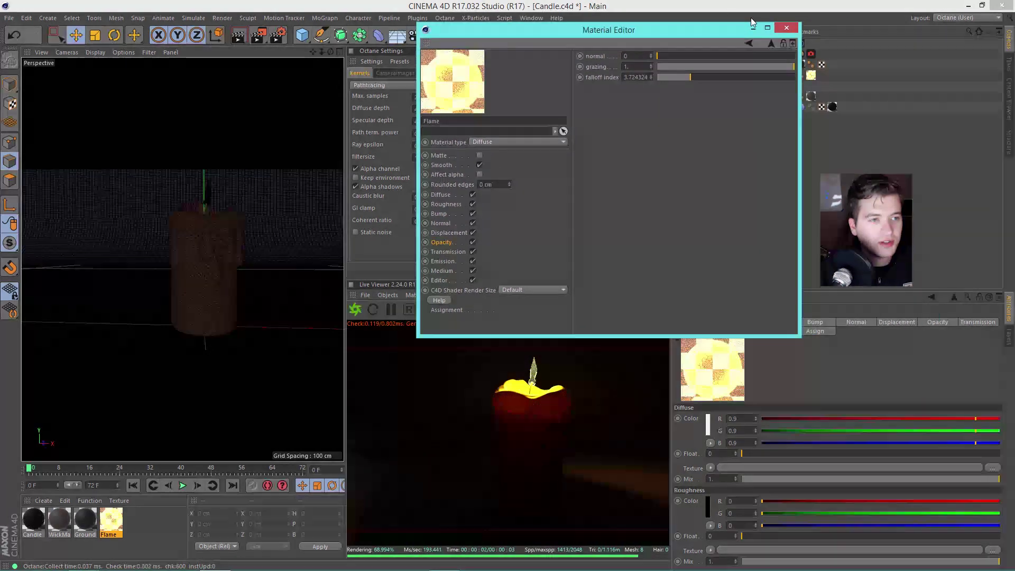
pyautogui.click(786, 28)
pyautogui.hotkey('ctrl', 's')
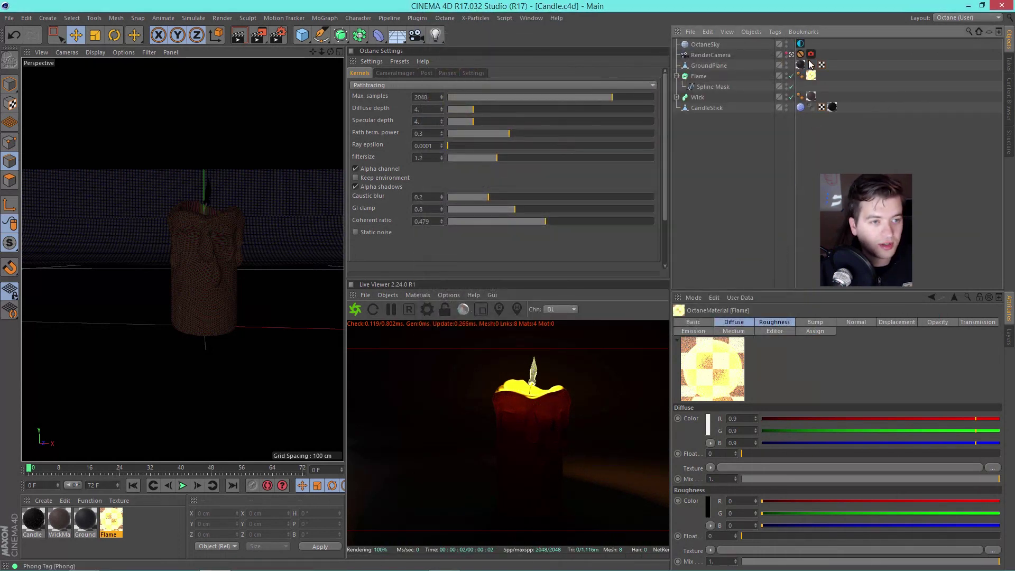
# - Enable post processing on RenderCamera's Octane camera tag and raise the glare power to 0.276
pyautogui.click(811, 54)
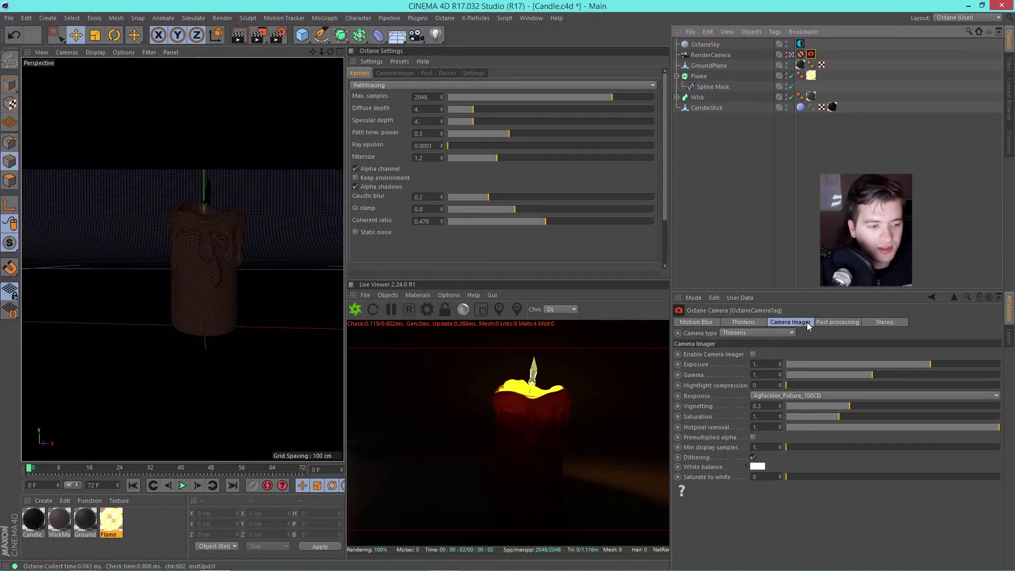
pyautogui.click(837, 322)
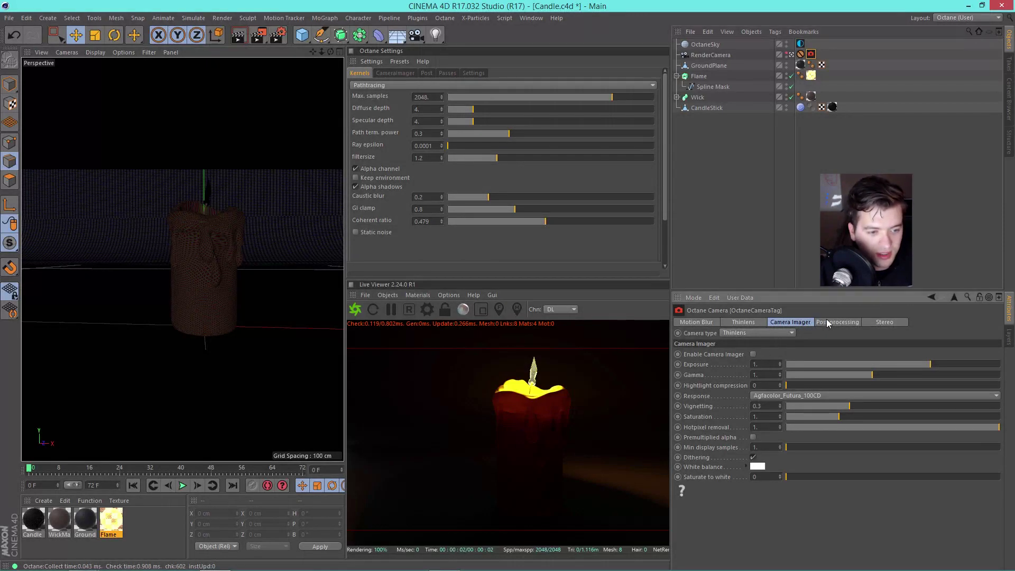
pyautogui.click(740, 354)
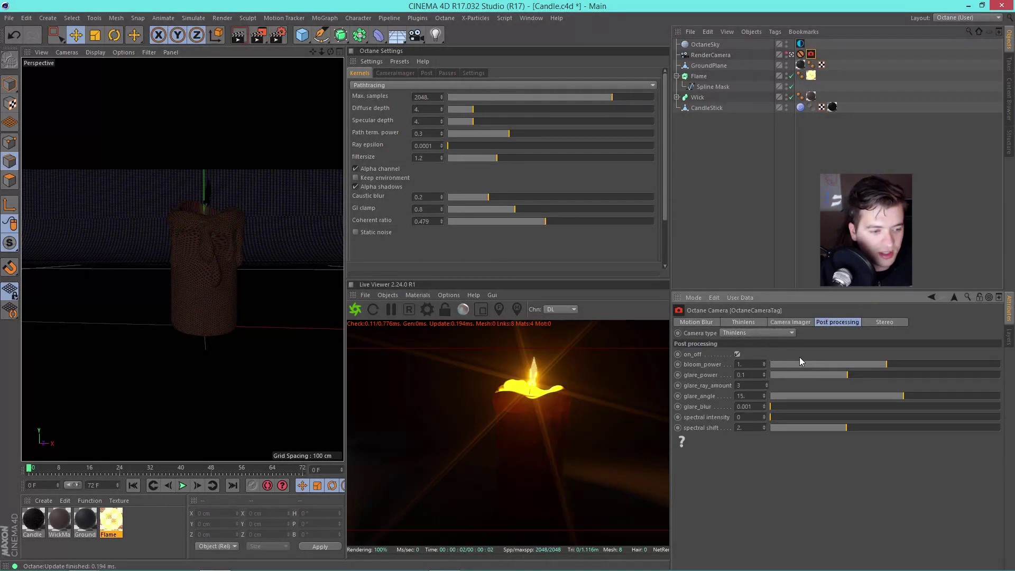
pyautogui.moveTo(854, 374)
pyautogui.mouseDown()
pyautogui.moveTo(902, 379)
pyautogui.moveTo(865, 382)
pyautogui.mouseUp()
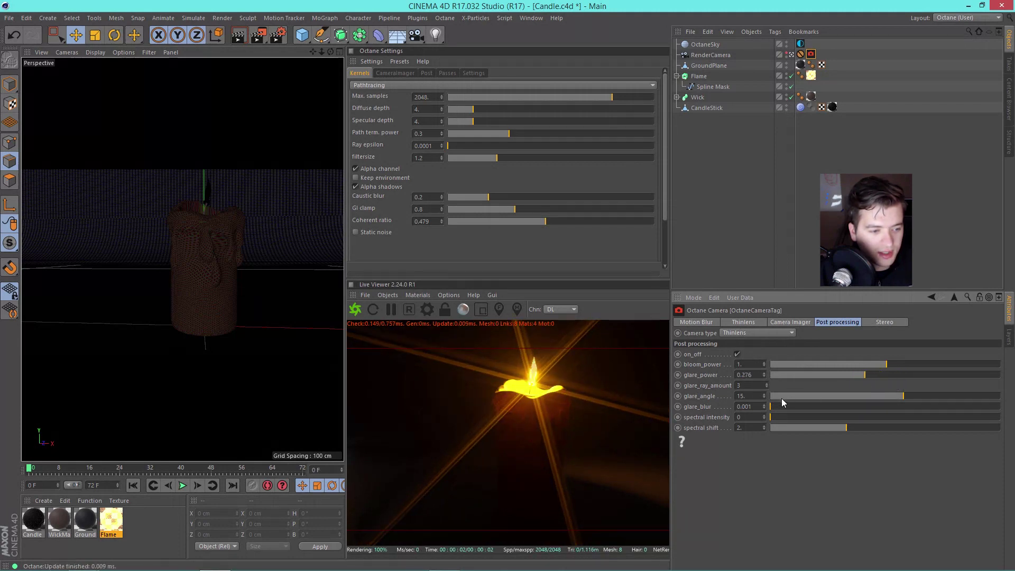
# - Try different glare ray amounts, settle on 1, and set the glare angle to 90
pyautogui.click(767, 384)
pyautogui.click(767, 384)
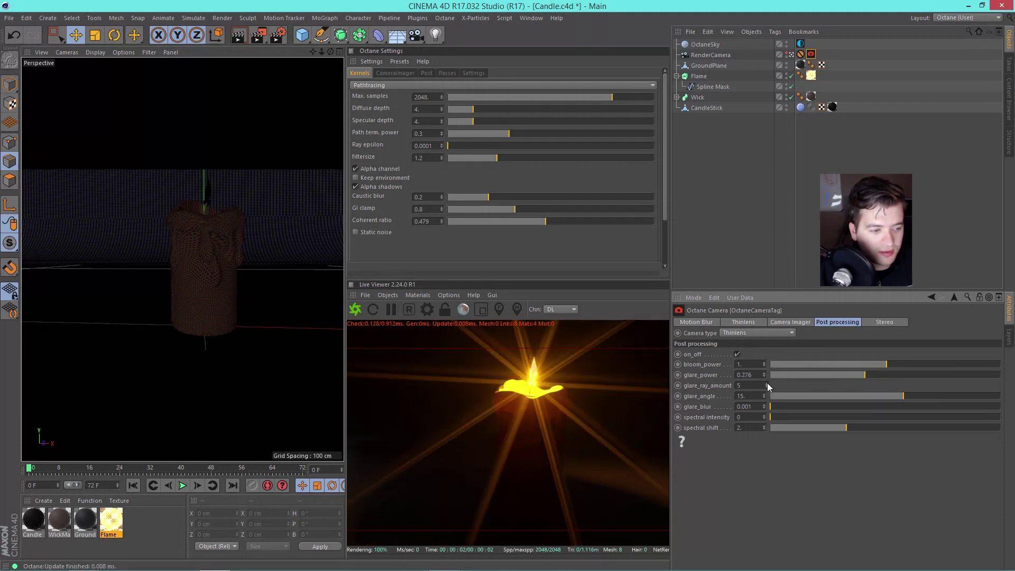
pyautogui.click(767, 387)
pyautogui.click(767, 388)
pyautogui.click(767, 388)
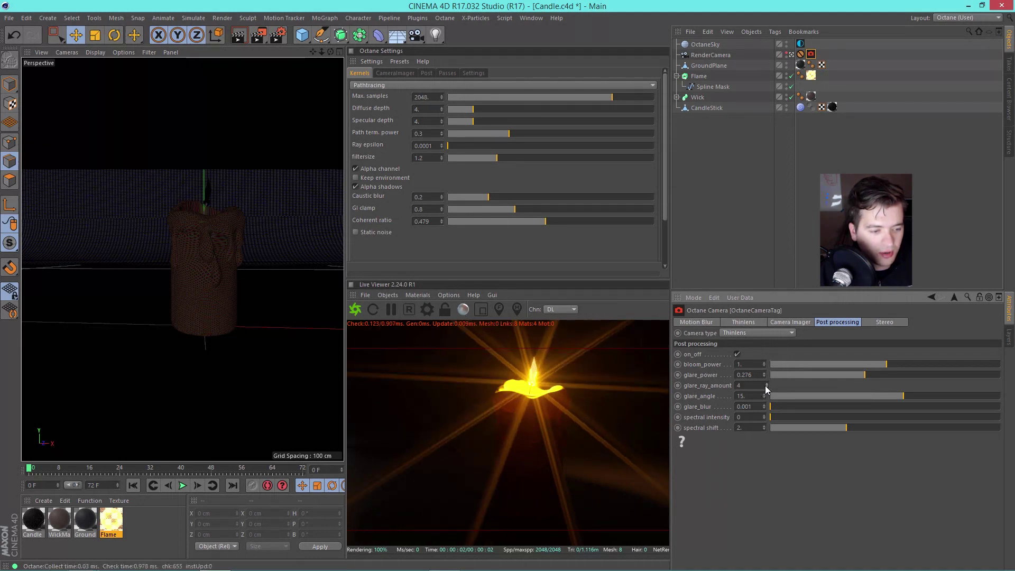
pyautogui.click(767, 389)
pyautogui.click(767, 384)
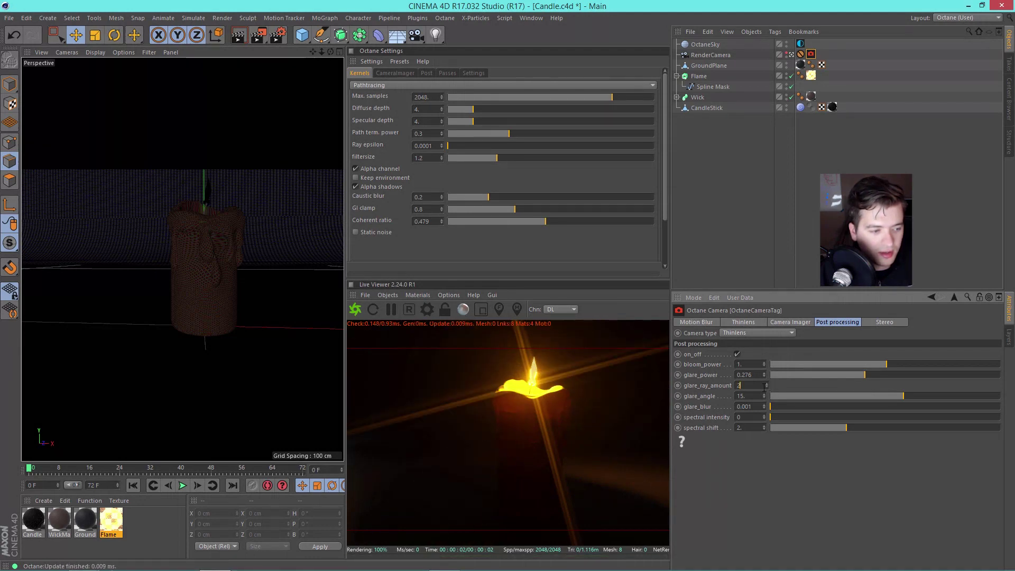
pyautogui.click(766, 387)
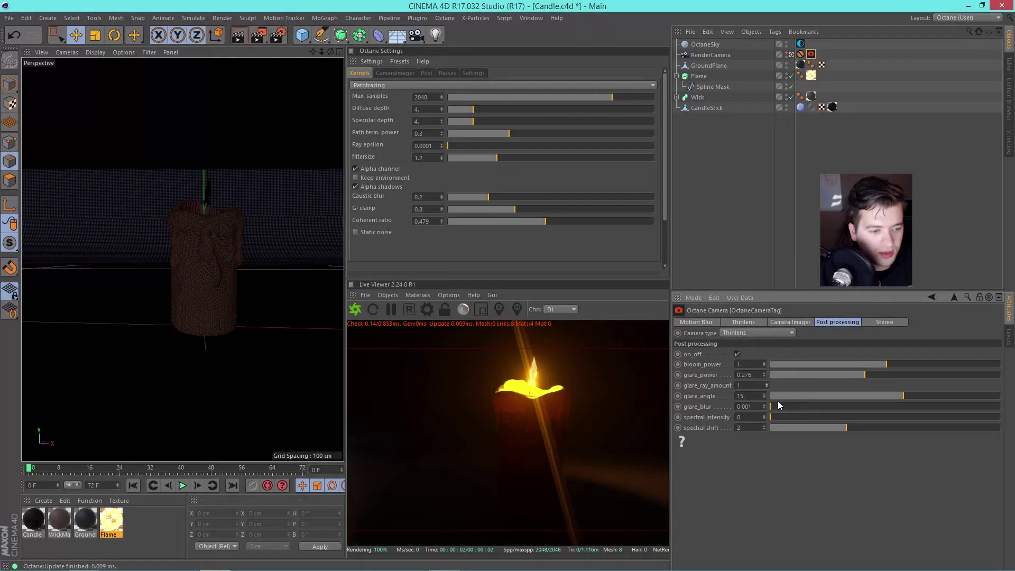
pyautogui.moveTo(832, 402)
pyautogui.mouseDown()
pyautogui.moveTo(881, 400)
pyautogui.moveTo(770, 400)
pyautogui.moveTo(963, 397)
pyautogui.moveTo(1006, 383)
pyautogui.mouseUp()
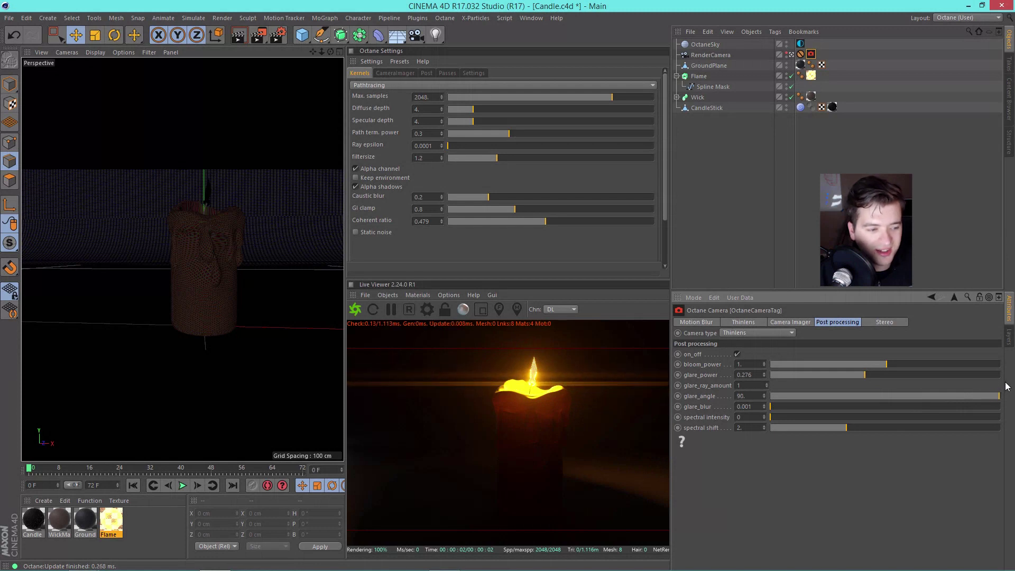
# - Set the camera's glare blur to about 0.026, spectral intensity to 0.2 and spectral shift to 5
pyautogui.moveTo(779, 405); pyautogui.dragTo(992, 431)
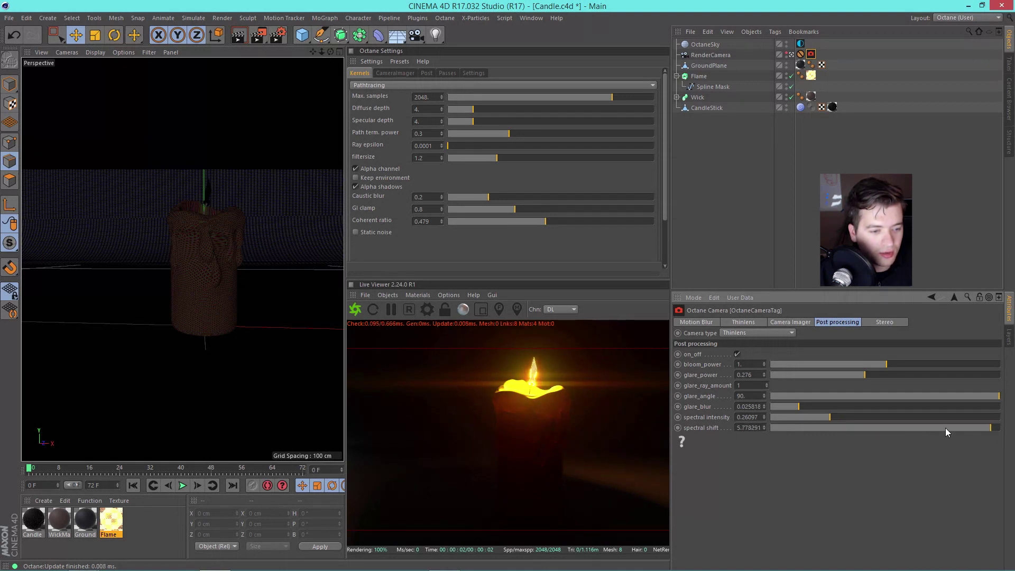
pyautogui.click(806, 417)
pyautogui.click(750, 417)
pyautogui.press('Tab')
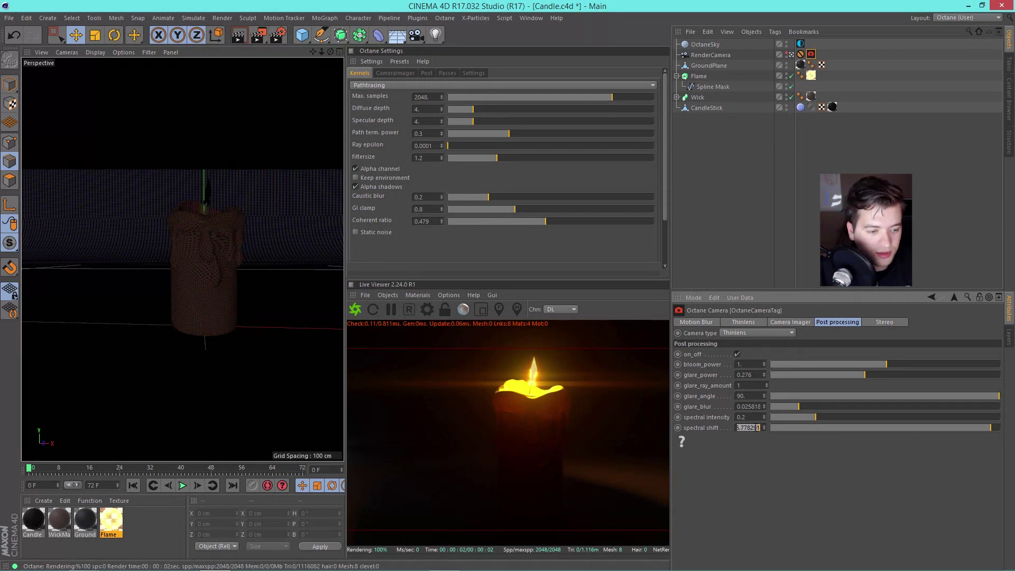
pyautogui.write('5')
pyautogui.press('Return')
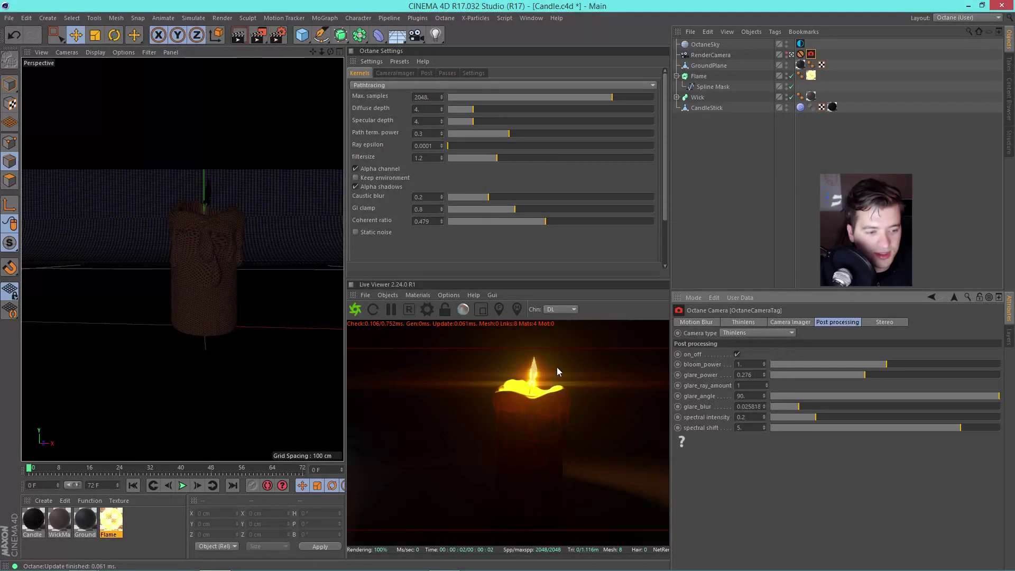
# - Reduce the spectral intensity to about 0.134 and set the glare blur to 0.01
pyautogui.moveTo(790, 417)
pyautogui.mouseDown()
pyautogui.moveTo(777, 418)
pyautogui.moveTo(870, 425)
pyautogui.moveTo(788, 411)
pyautogui.mouseUp()
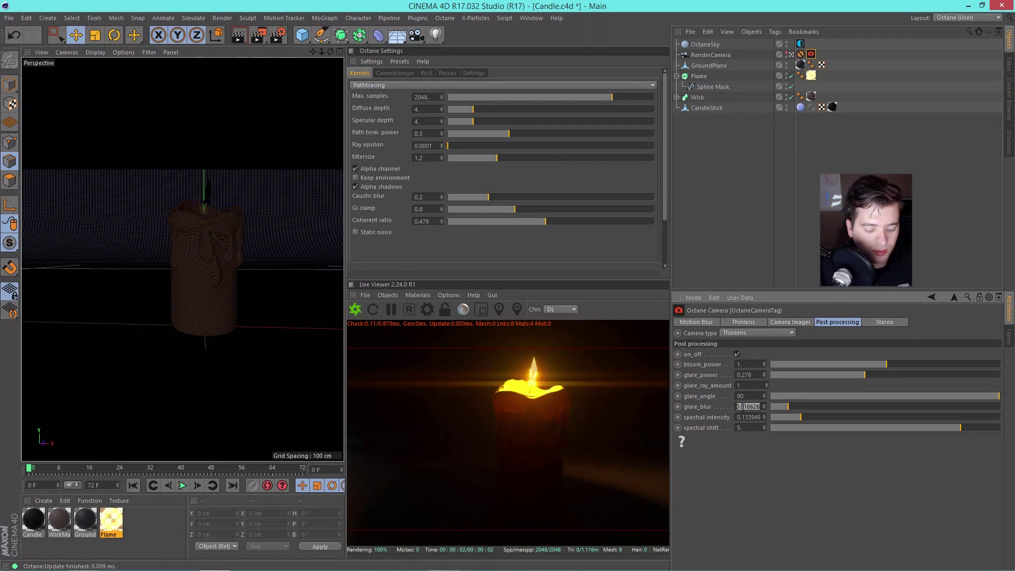
pyautogui.write('0.01')
pyautogui.press('Return')
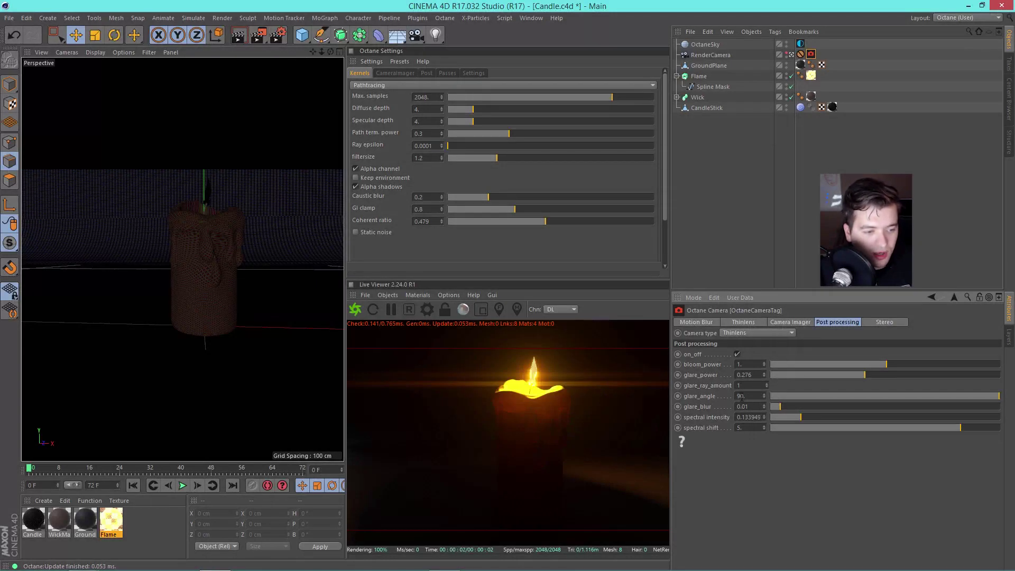
# - Keep the glare ray amount at 1, set the glare power to about 0.065 and the bloom power to about 1.29
pyautogui.click(767, 384)
pyautogui.click(766, 387)
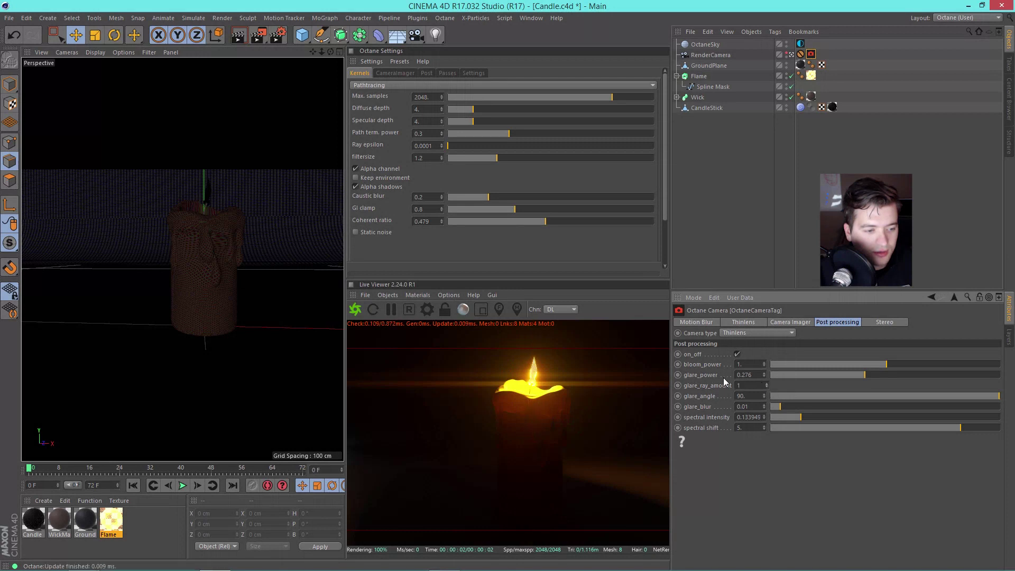
pyautogui.moveTo(865, 375); pyautogui.dragTo(923, 375)
pyautogui.moveTo(936, 376); pyautogui.dragTo(892, 372)
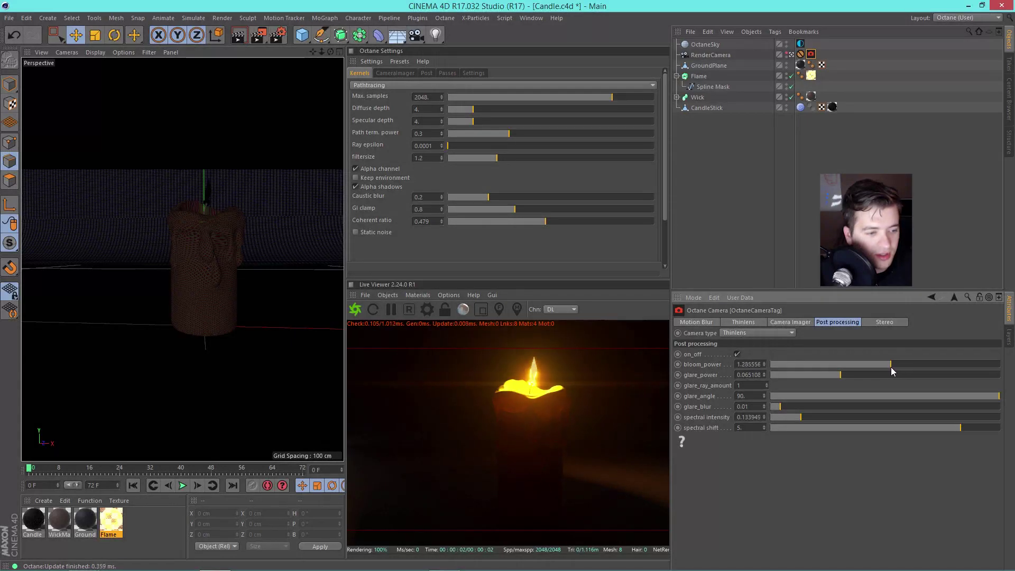
# - Enable the Camera Imager on the Octane camera tag and set its vignetting to 0.6
pyautogui.click(789, 322)
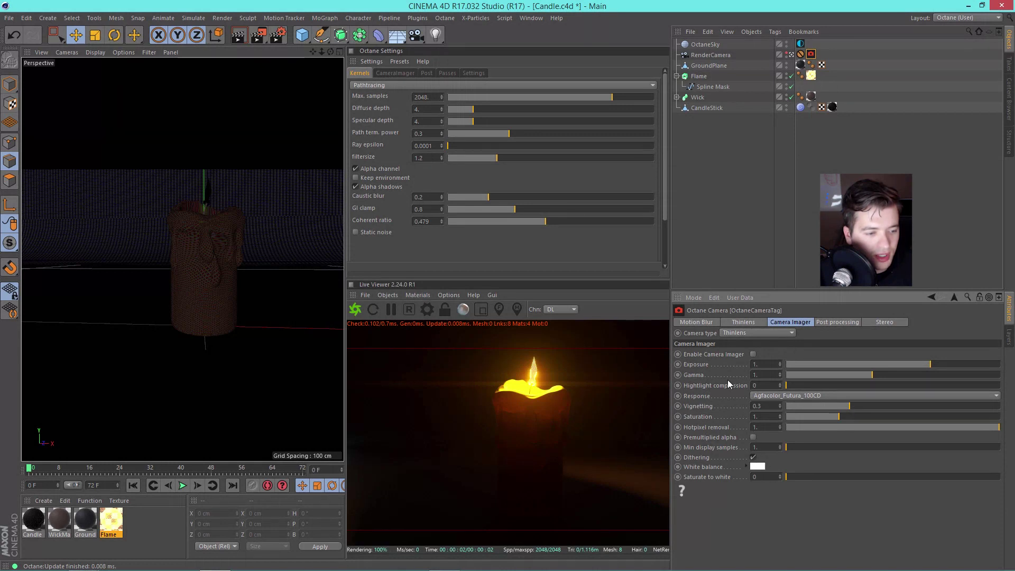
pyautogui.click(743, 322)
pyautogui.click(779, 323)
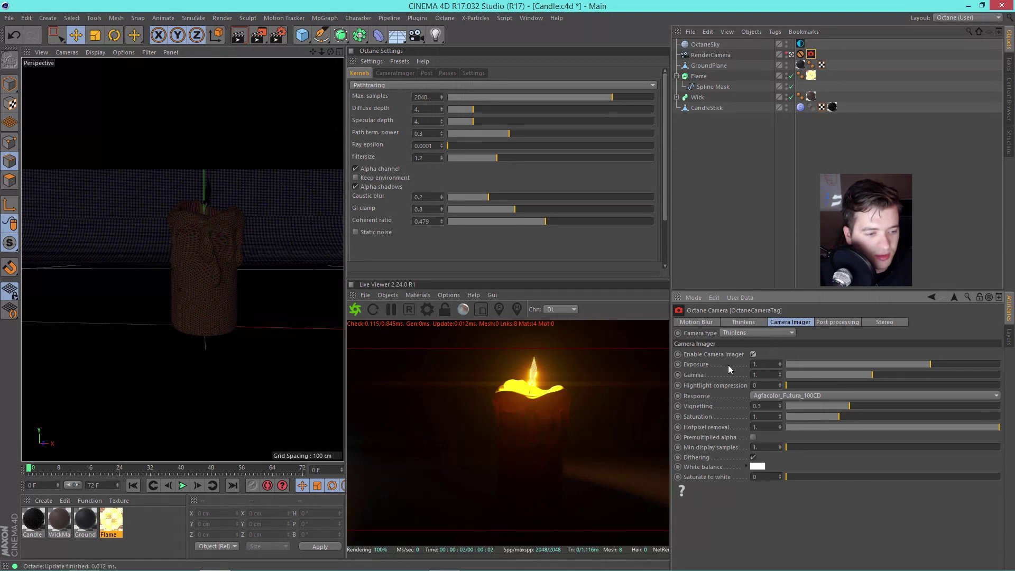
pyautogui.moveTo(851, 405); pyautogui.dragTo(862, 405)
pyautogui.write('0.6')
pyautogui.press('Return')
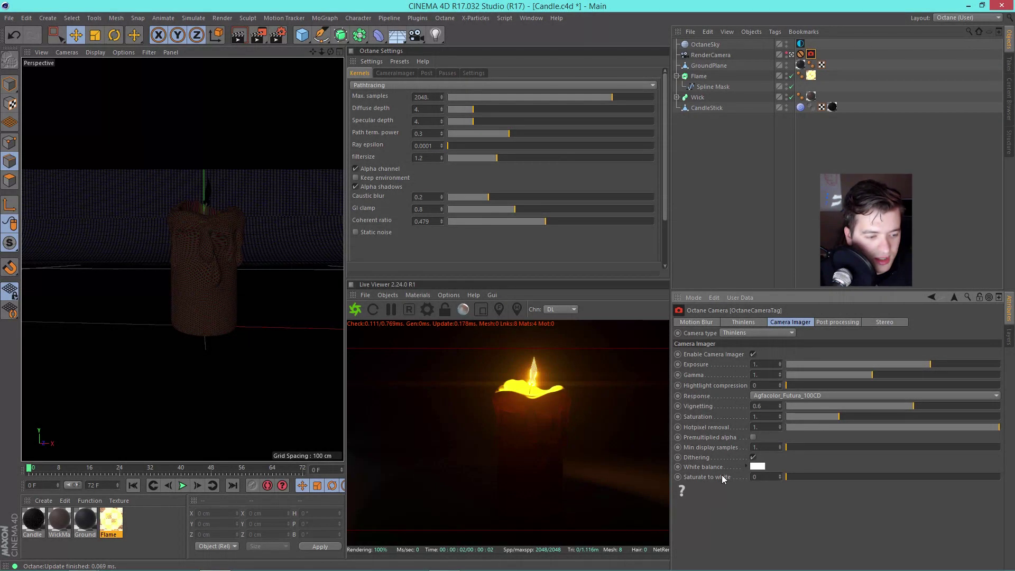
# - Try an f-stop of 1.8 in the thin lens settings and focus the camera on the candle top in the live render
pyautogui.click(743, 322)
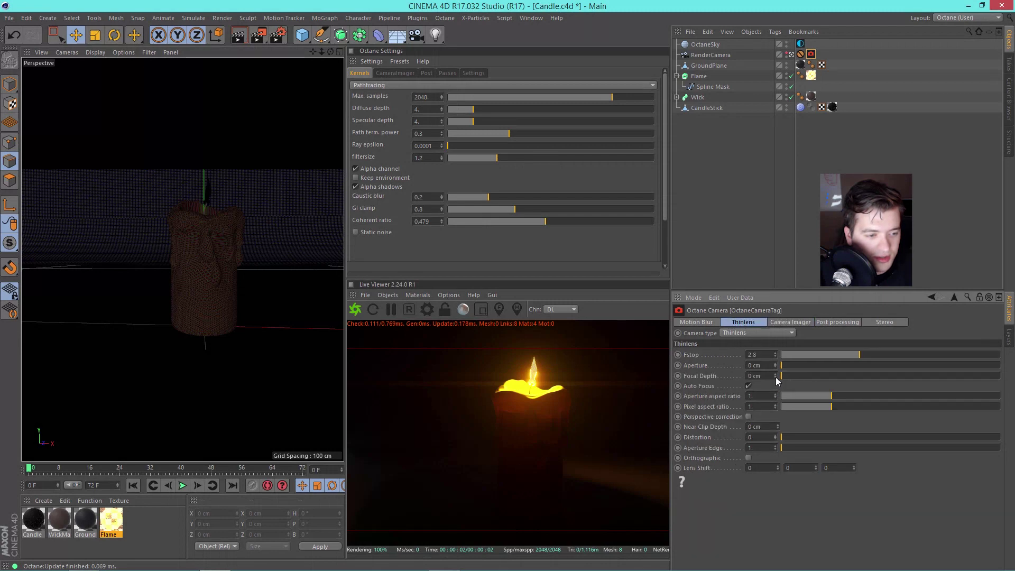
pyautogui.moveTo(788, 366); pyautogui.dragTo(946, 365)
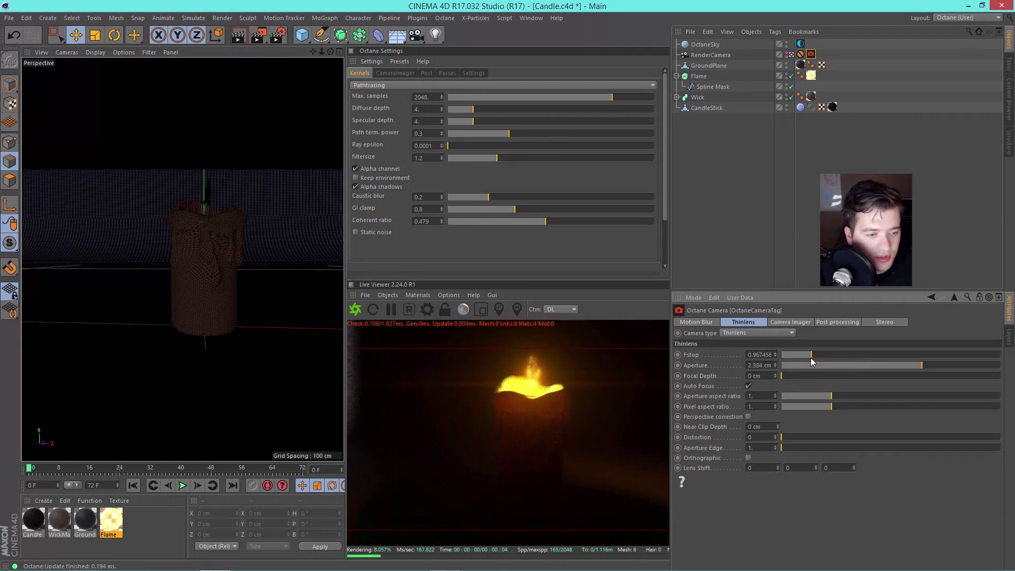
pyautogui.click(761, 354)
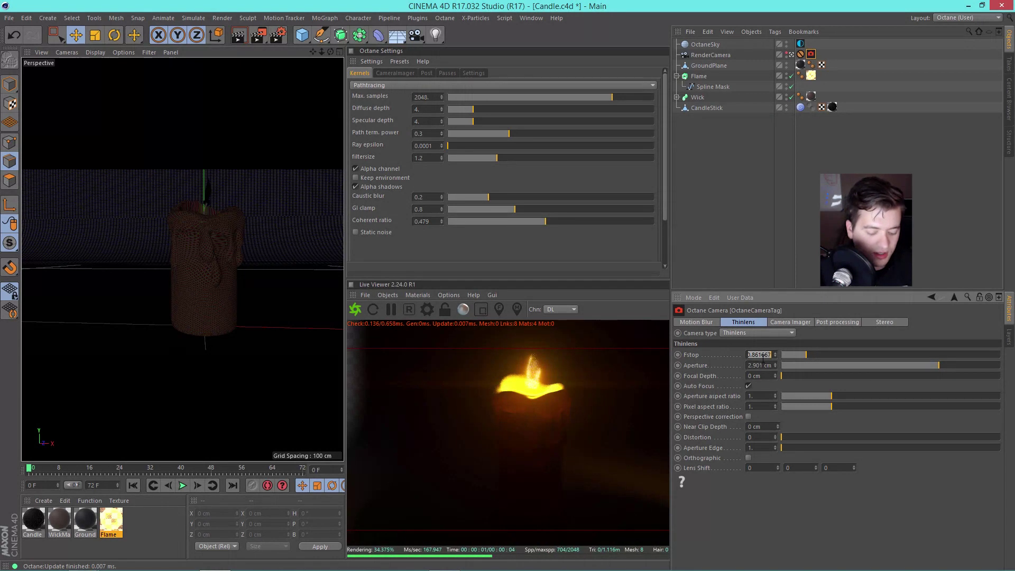
pyautogui.write('1.8')
pyautogui.press('Return')
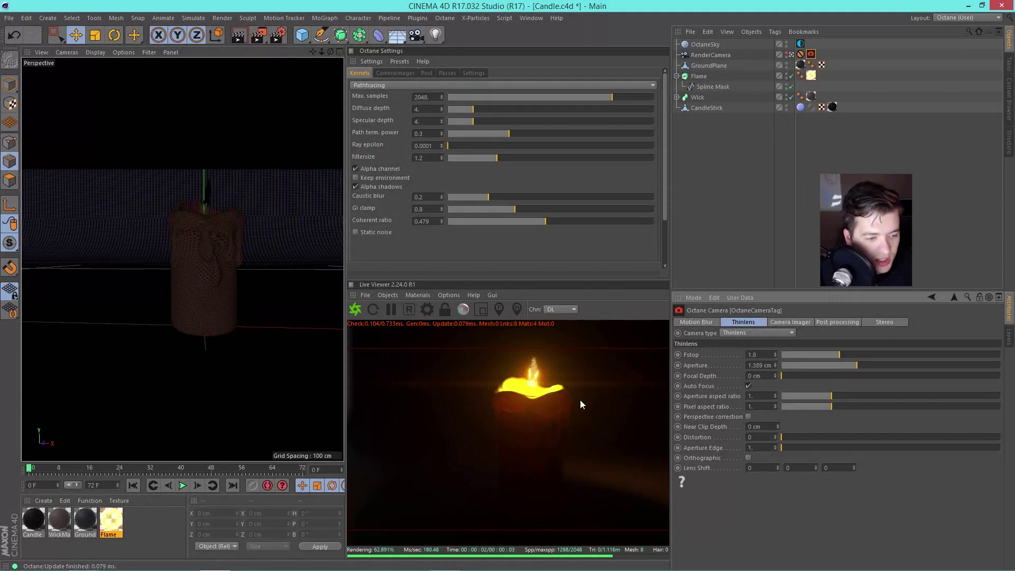
pyautogui.click(528, 396)
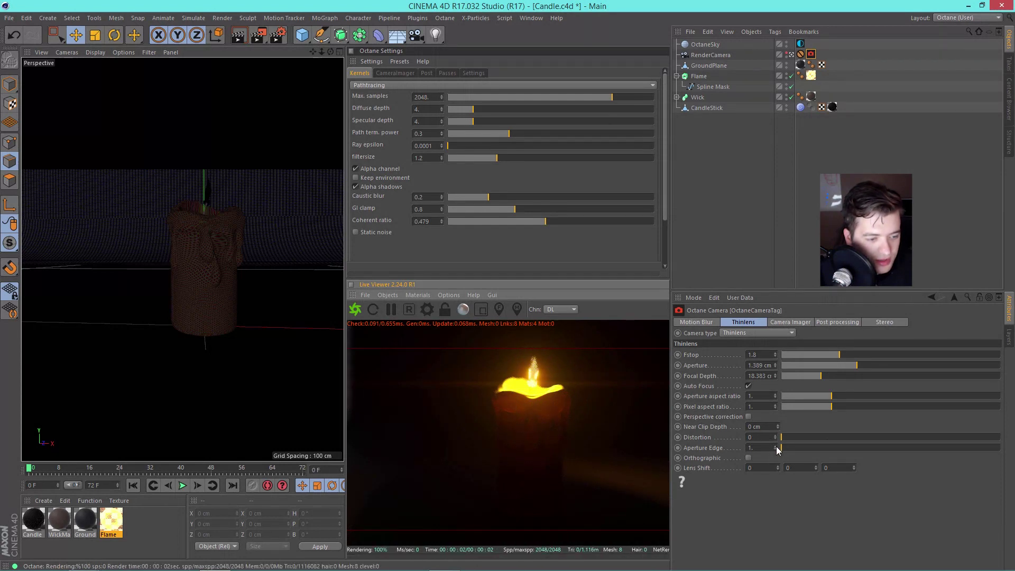
# - Set the aperture edge to 2 and refocus the camera on the glowing wax rim beside the wick
pyautogui.moveTo(775, 449); pyautogui.dragTo(775, 444)
pyautogui.write('2')
pyautogui.press('Return')
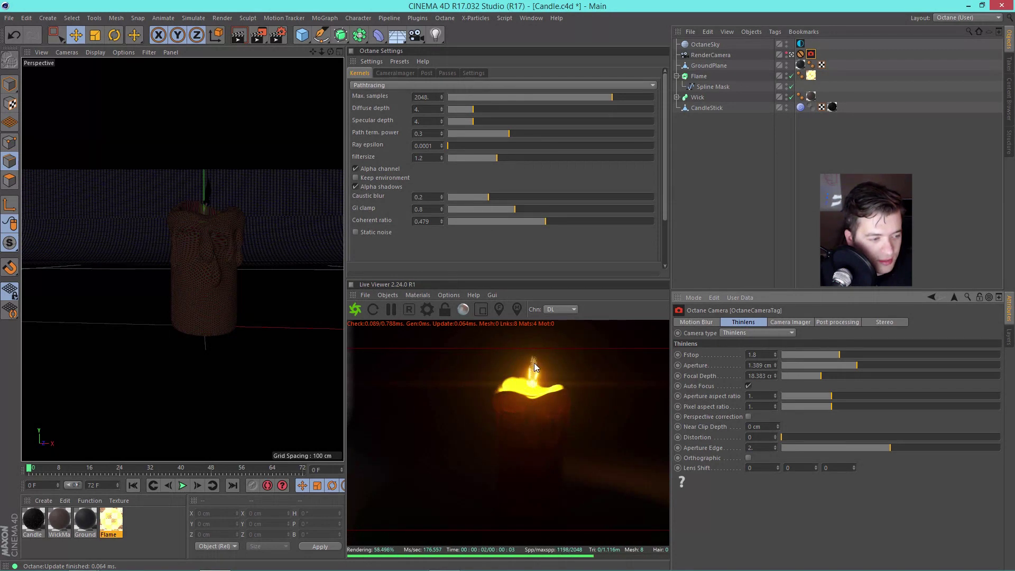
pyautogui.click(536, 384)
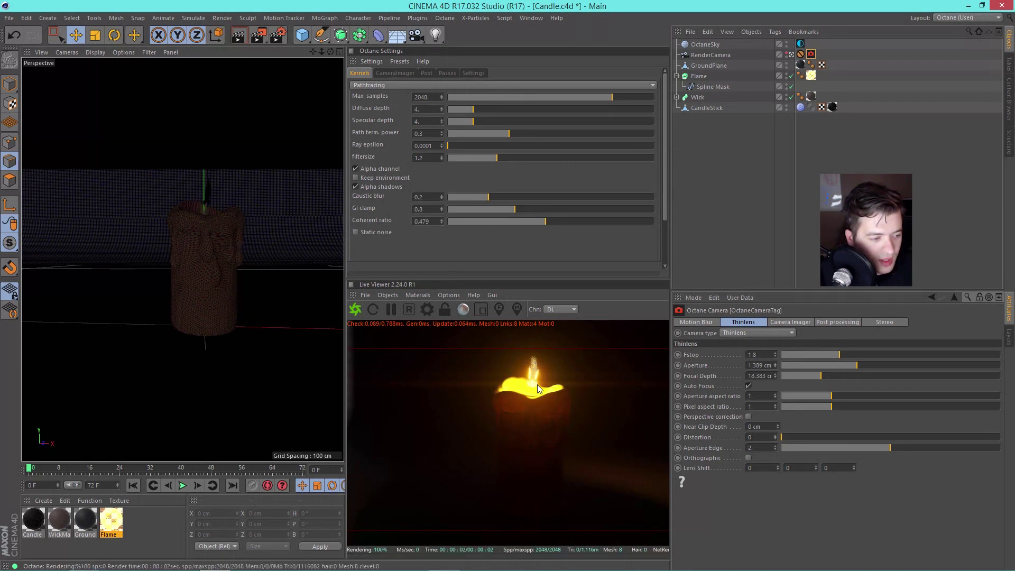
pyautogui.click(532, 384)
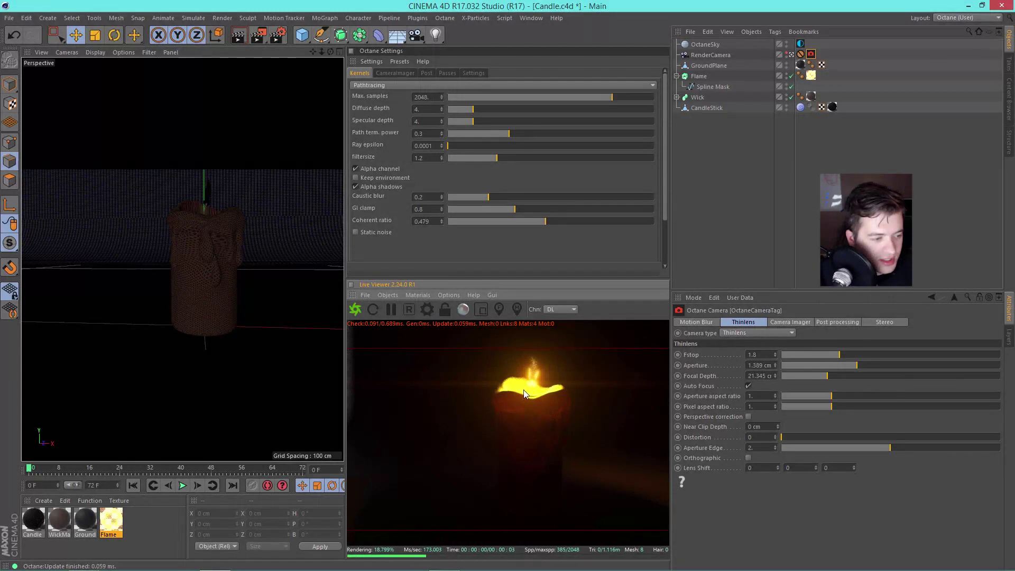
pyautogui.click(564, 391)
pyautogui.click(522, 389)
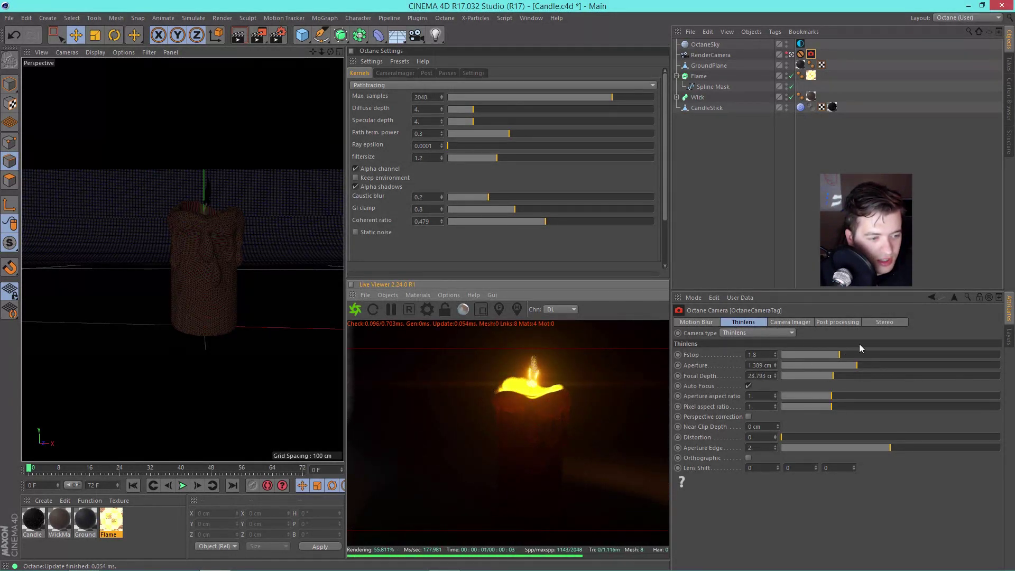
# - Set the camera's f-stop to 3.5
pyautogui.click(759, 354)
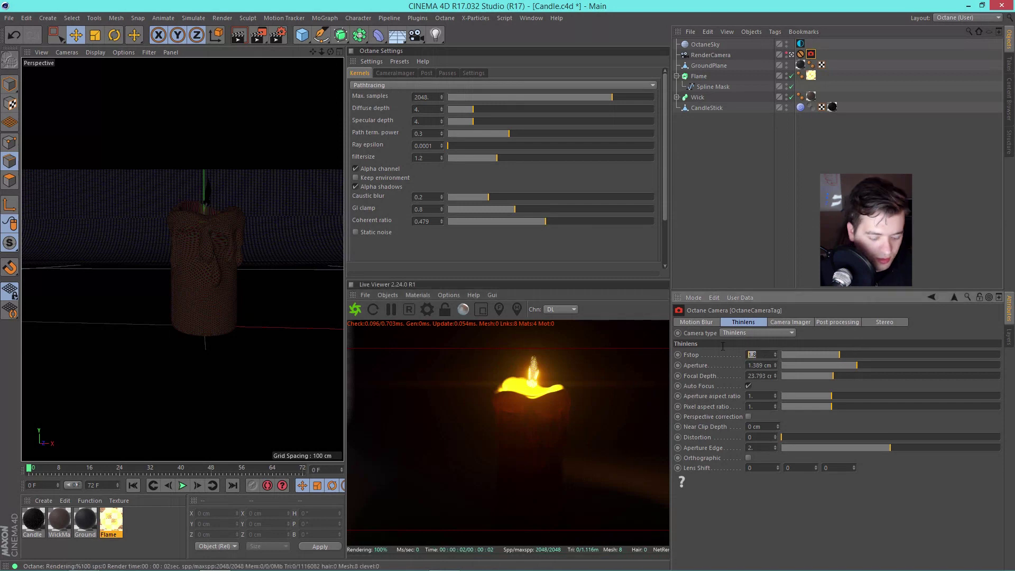
pyautogui.write('3.5')
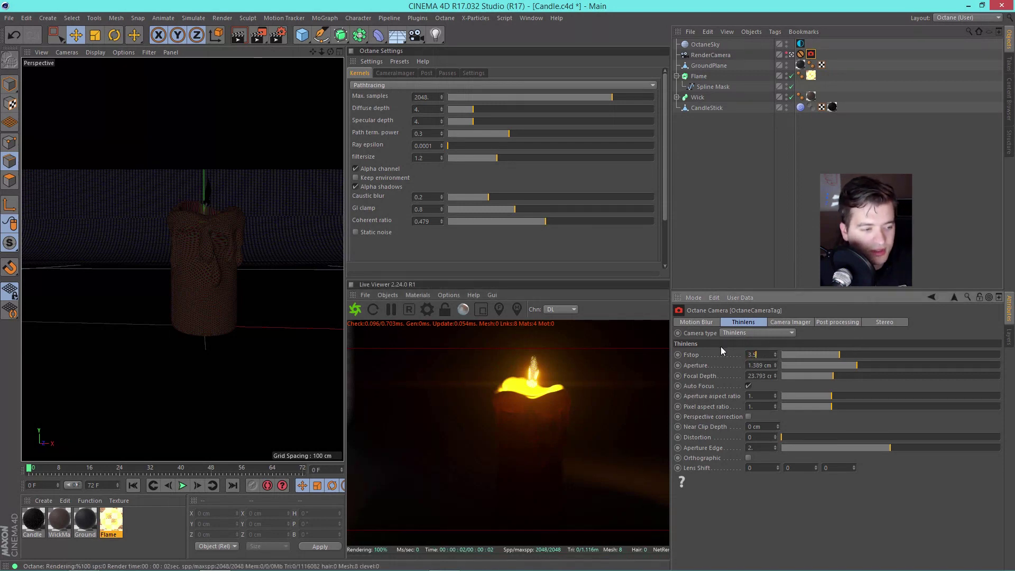
pyautogui.press('Return')
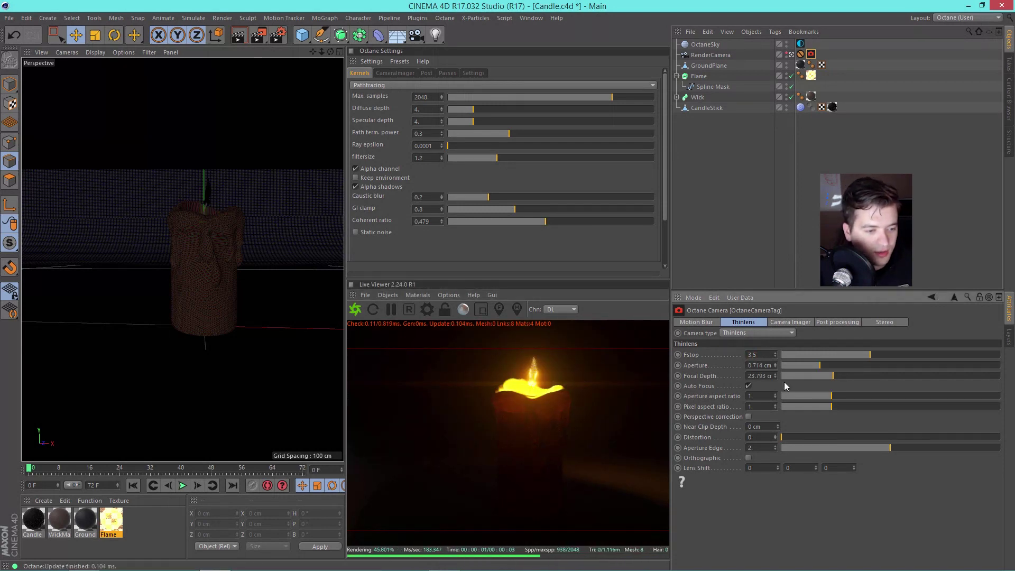
# - Set the camera's f-stop to 5.6 and refocus it on the candle flame in the live render
pyautogui.write('5.6')
pyautogui.press('Return')
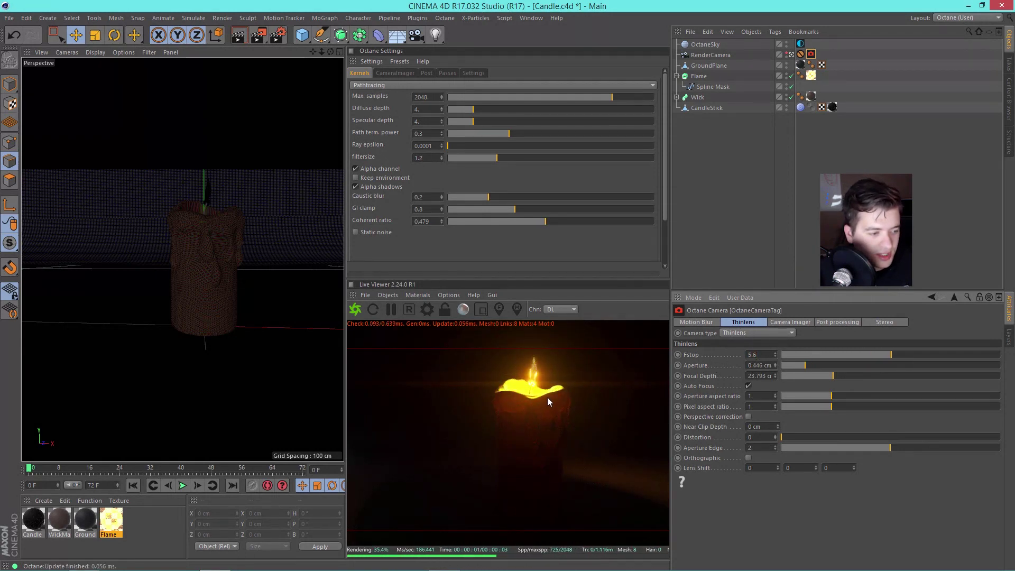
pyautogui.click(541, 378)
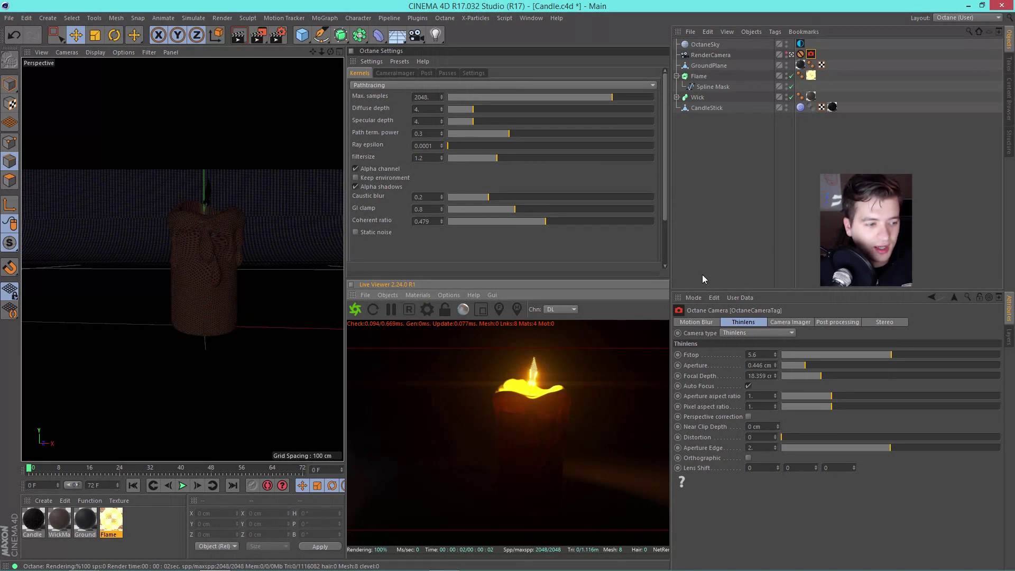
# - Try a brighter environment on the OctaneSky and settle on a power of 0.1
pyautogui.click(800, 44)
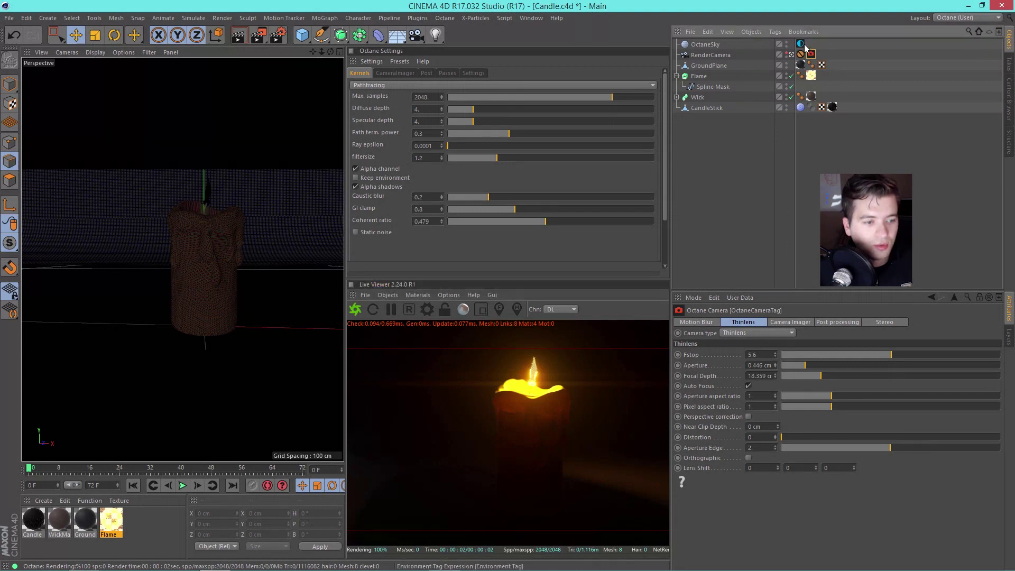
pyautogui.moveTo(753, 384); pyautogui.dragTo(831, 406)
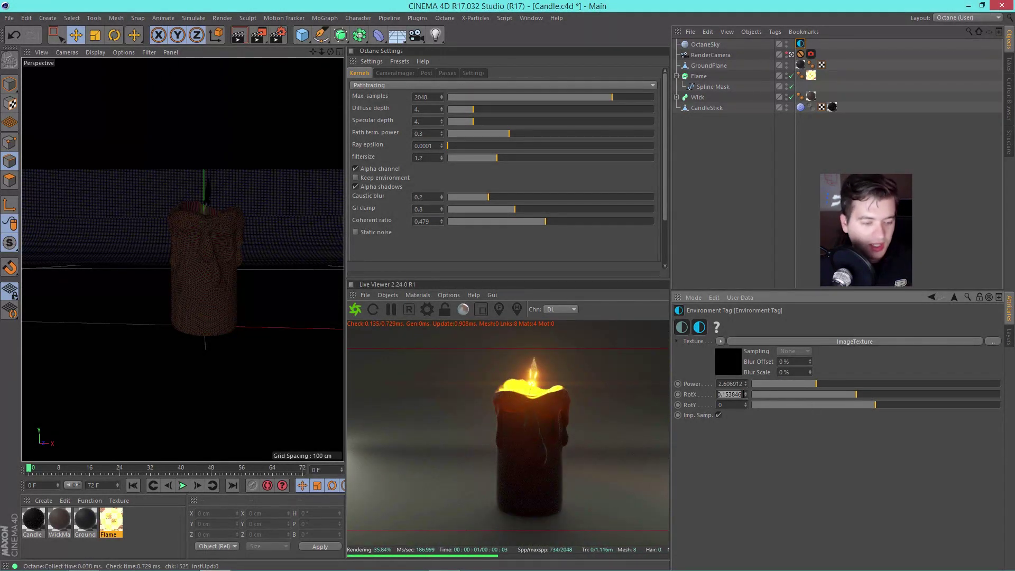
pyautogui.click(745, 382)
pyautogui.rightClick(745, 384)
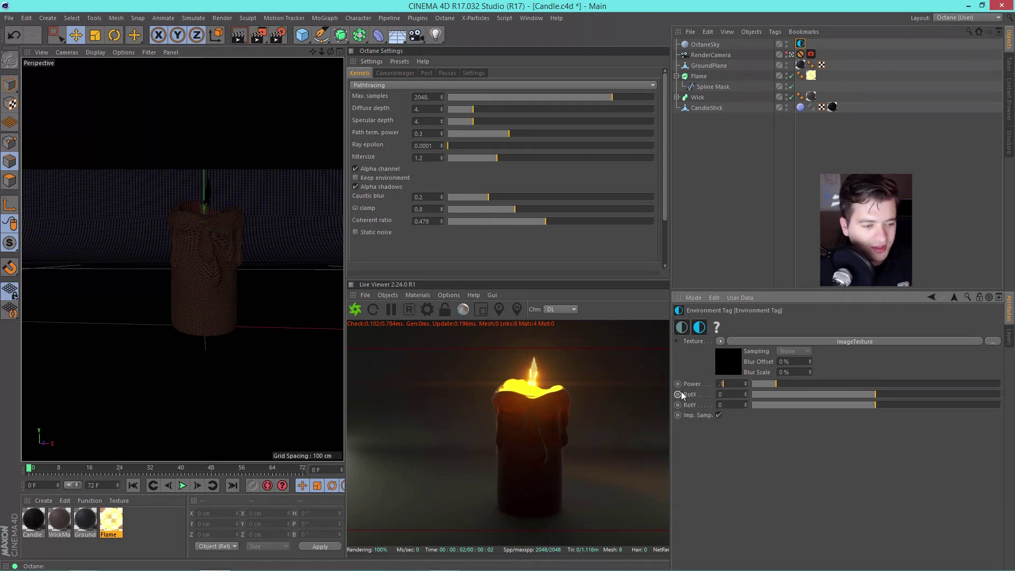
pyautogui.write('0.1')
pyautogui.press('Return')
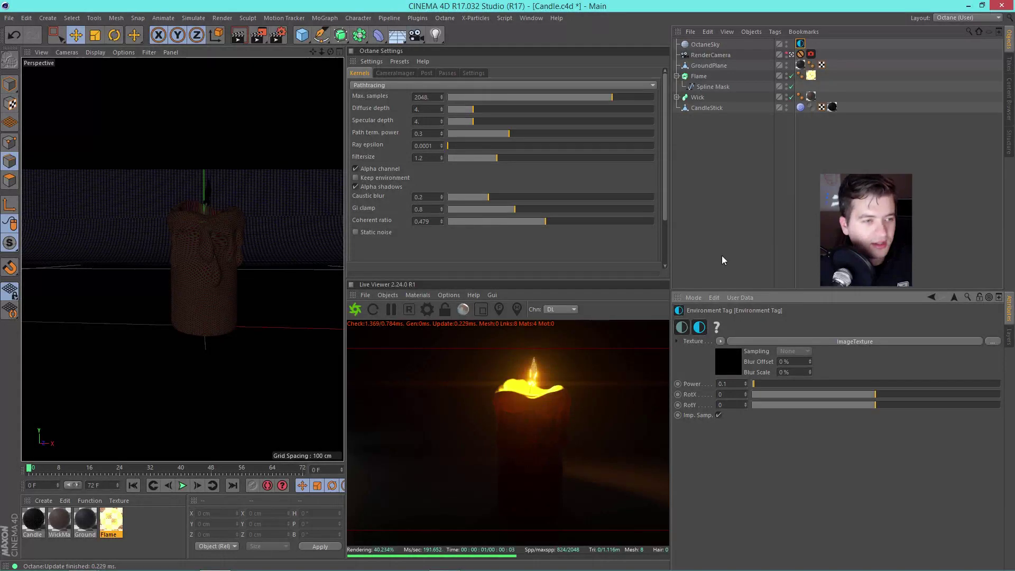
# - Add an Octane area light and give it a Target tag aimed at the CandleStick object
pyautogui.click(391, 295)
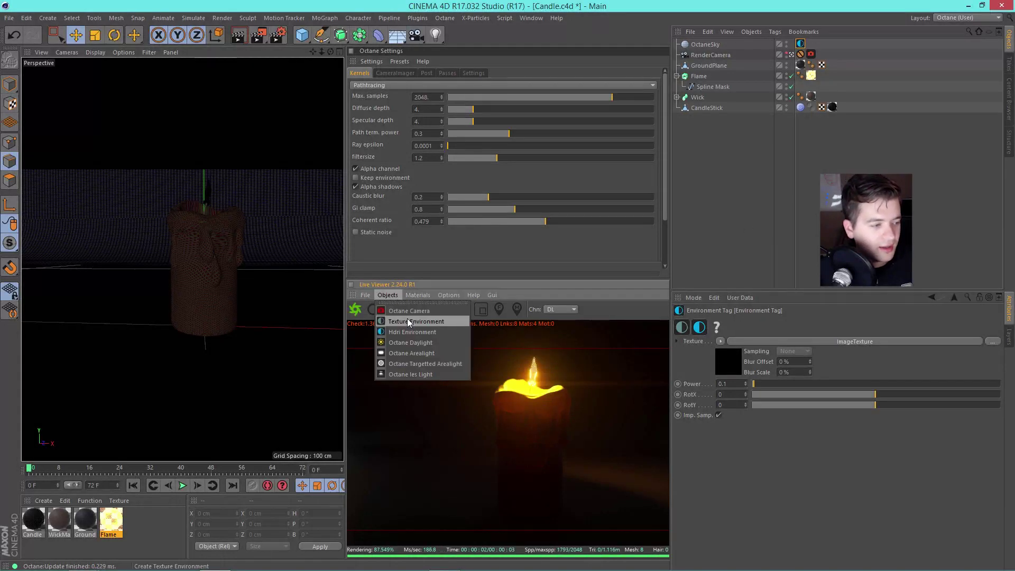
pyautogui.click(421, 353)
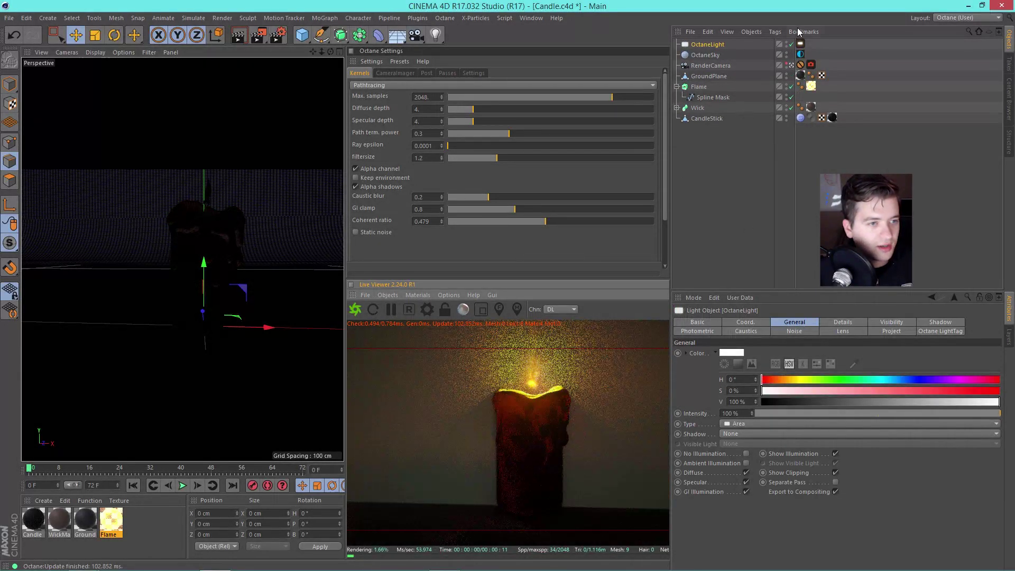
pyautogui.rightClick(713, 46)
pyautogui.moveTo(747, 53)
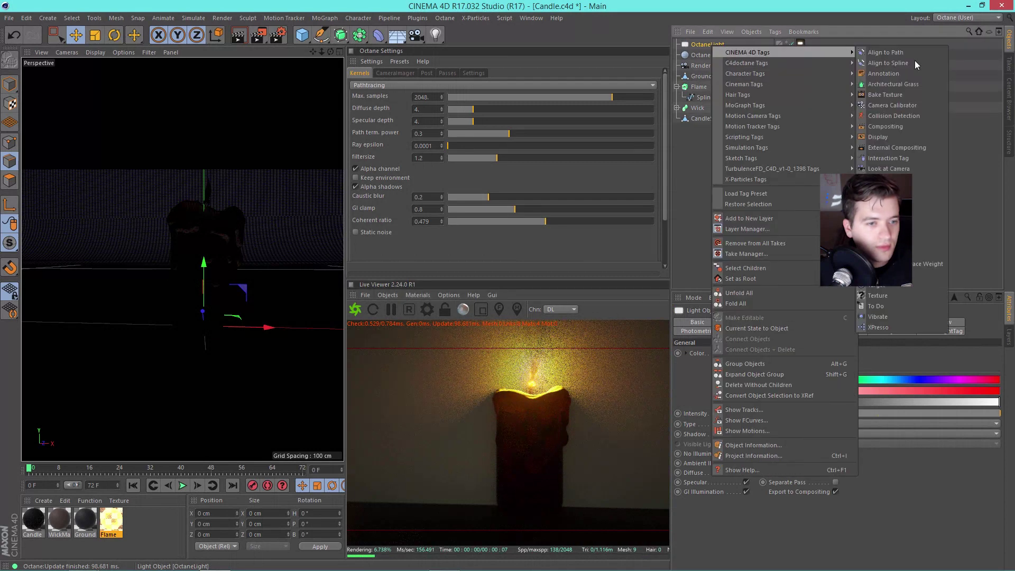
pyautogui.click(886, 288)
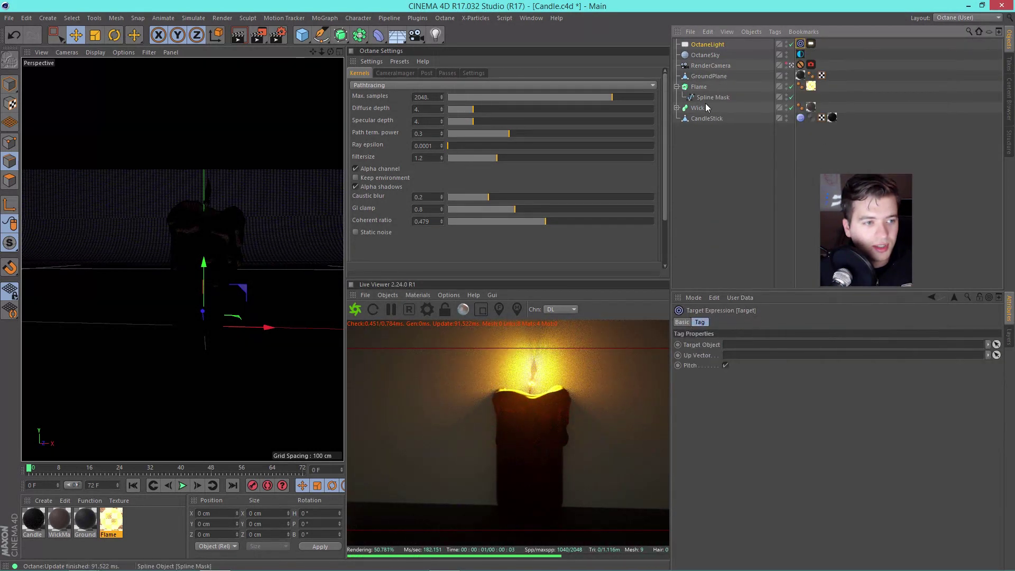
pyautogui.moveTo(705, 118); pyautogui.dragTo(750, 344)
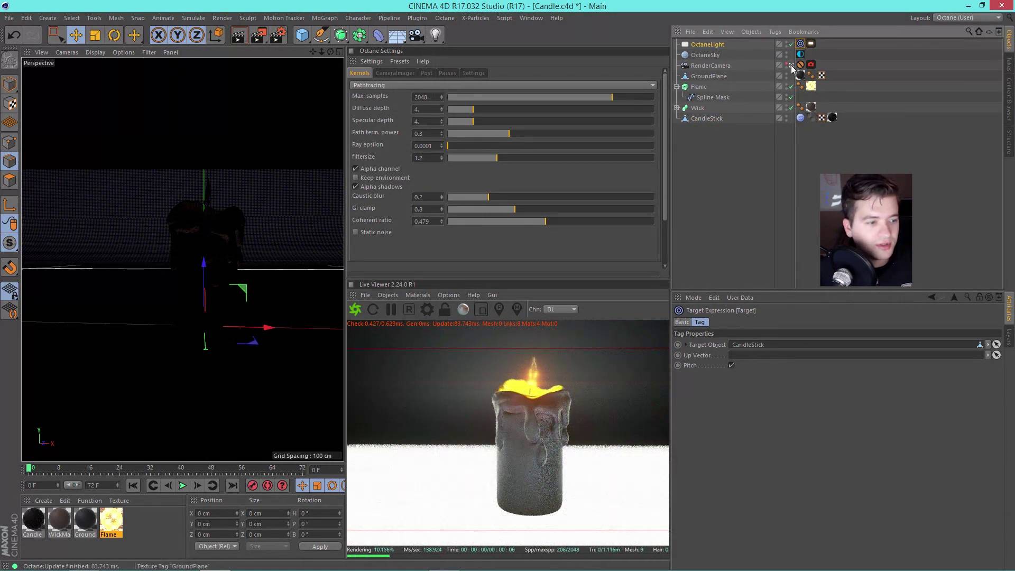
# - Move the area light up and off to the candle's left, and check it through the render camera in the live render
pyautogui.keyDown('alt'); pyautogui.moveTo(201, 227); pyautogui.dragTo(336, 315); pyautogui.keyUp('alt')
pyautogui.click(391, 310)
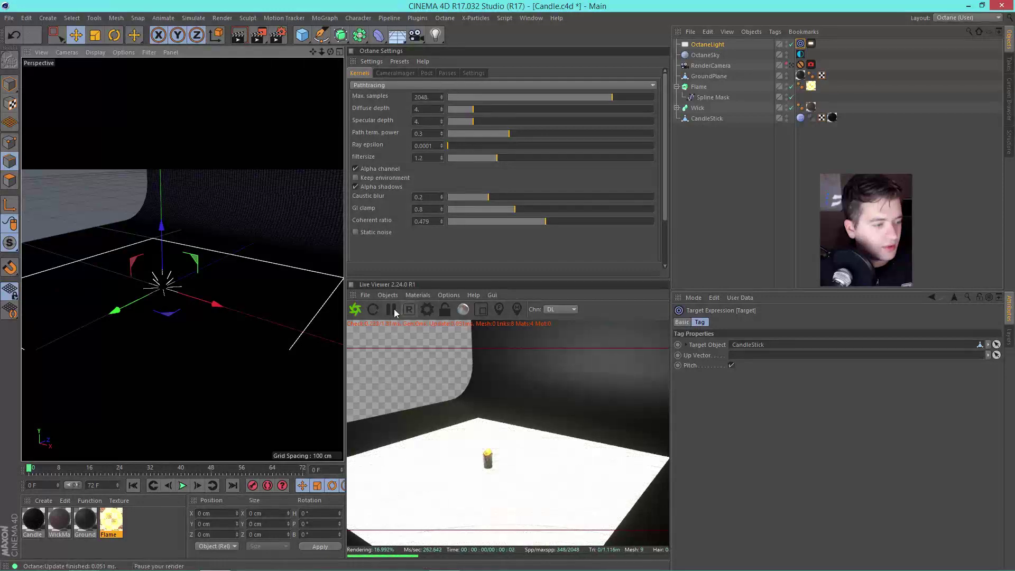
pyautogui.keyDown('alt'); pyautogui.moveTo(163, 323); pyautogui.dragTo(170, 170); pyautogui.keyUp('alt')
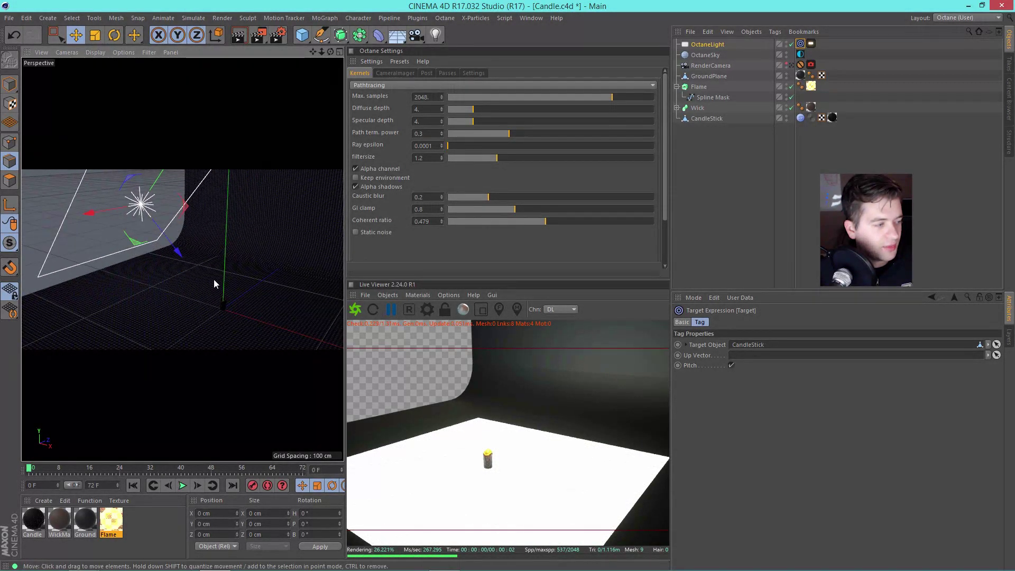
pyautogui.keyDown('alt'); pyautogui.moveTo(213, 279); pyautogui.dragTo(248, 275); pyautogui.keyUp('alt')
pyautogui.click(790, 66)
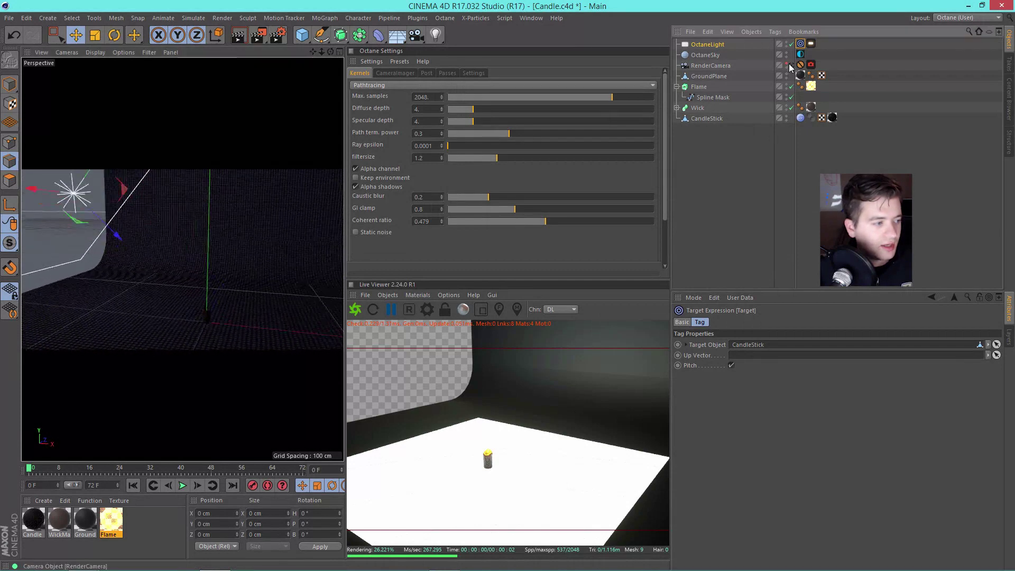
pyautogui.click(355, 312)
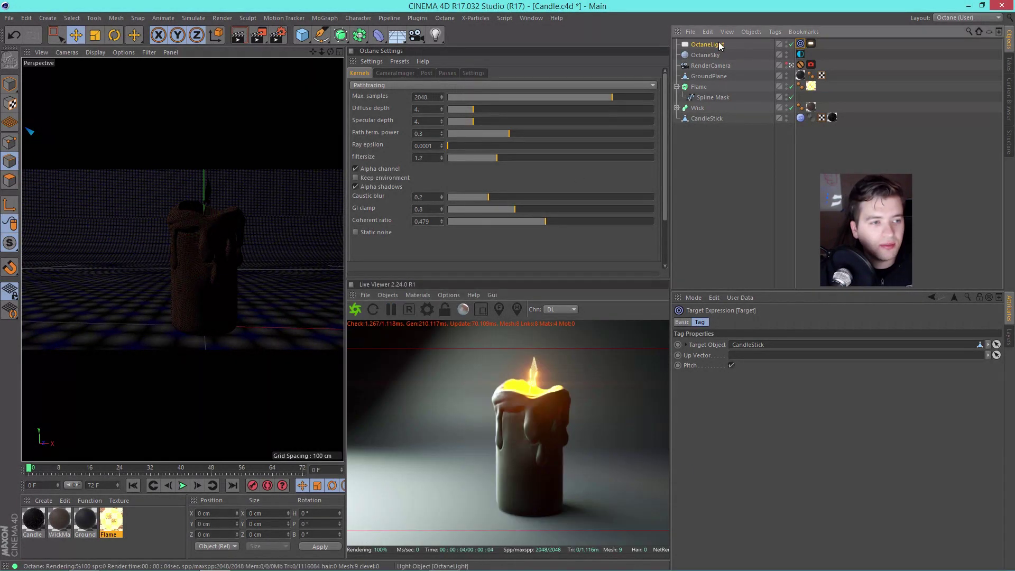
# - Resize the rectangular area light to 50 cm in X and 100 cm in Y
pyautogui.click(843, 322)
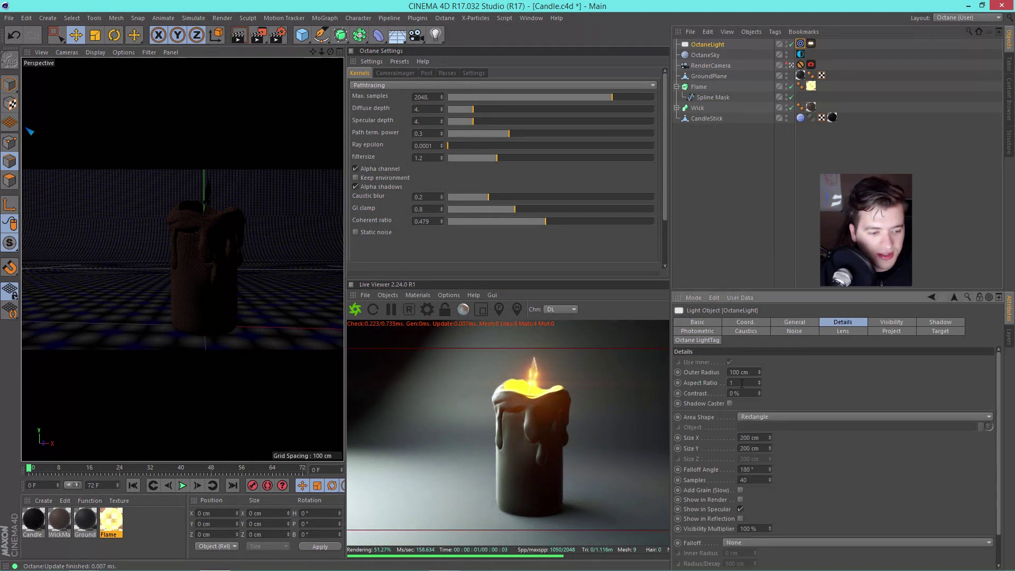
pyautogui.click(749, 438)
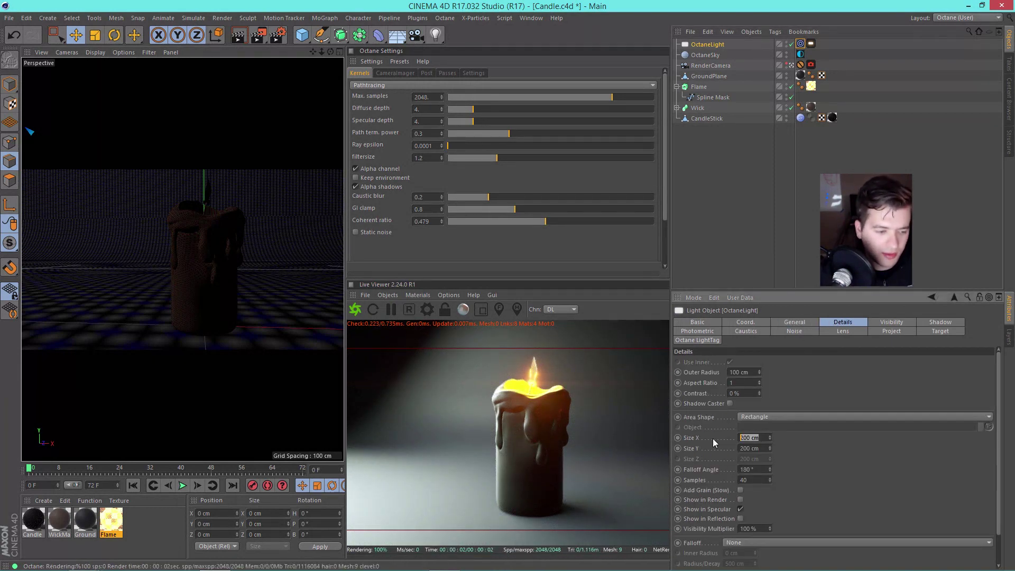
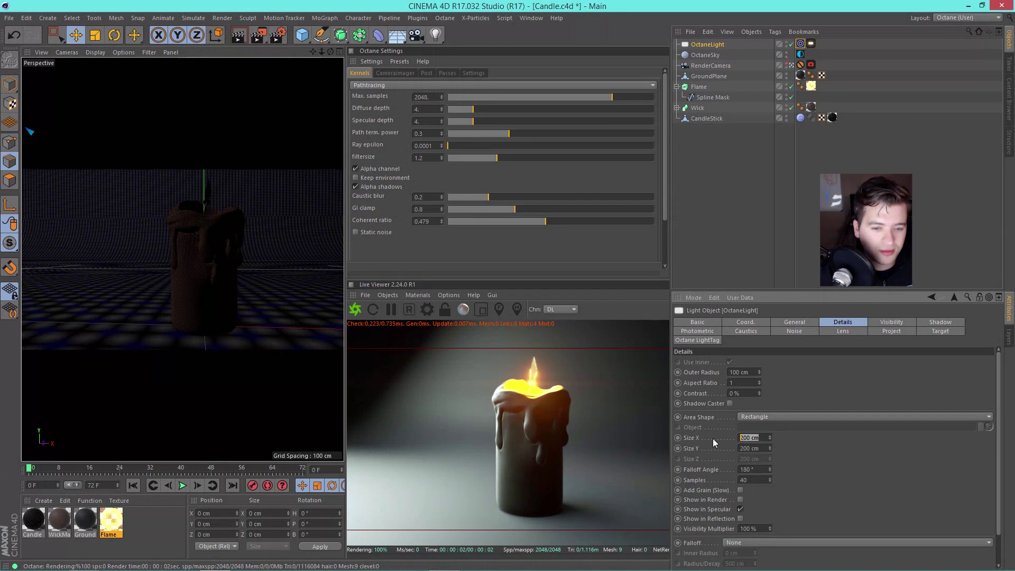
pyautogui.press('BackSpace')
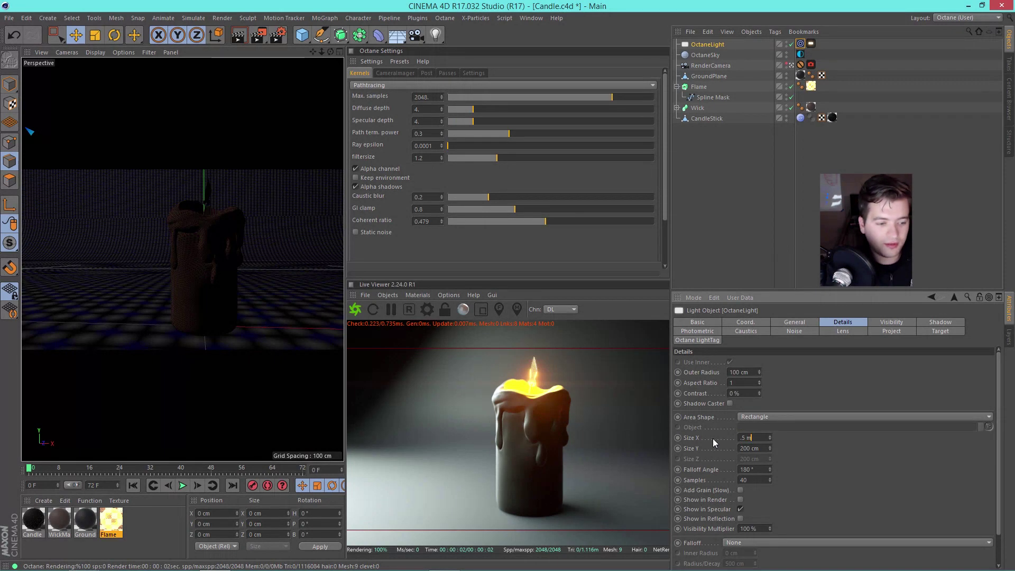
pyautogui.press('Return')
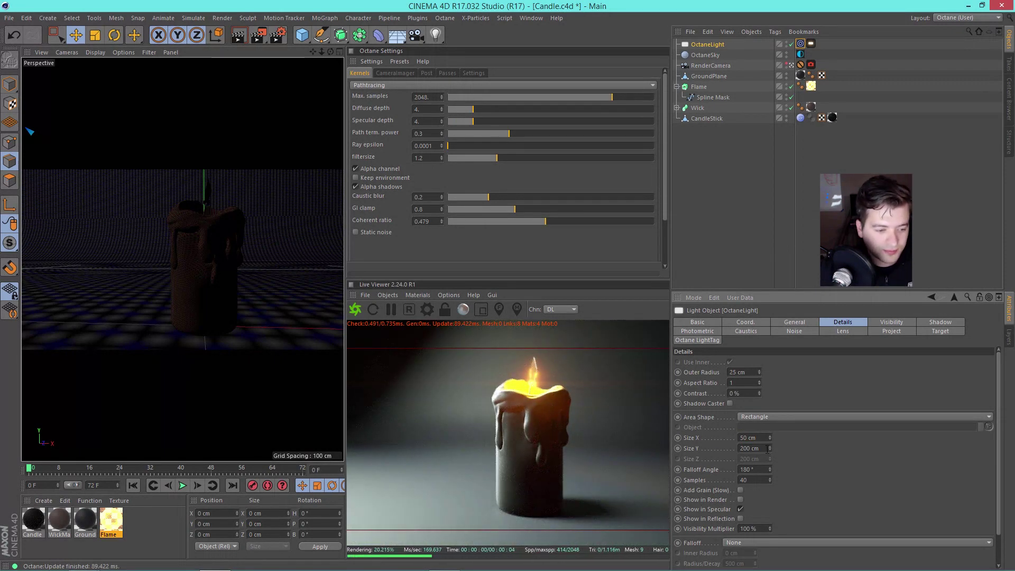
pyautogui.click(767, 449)
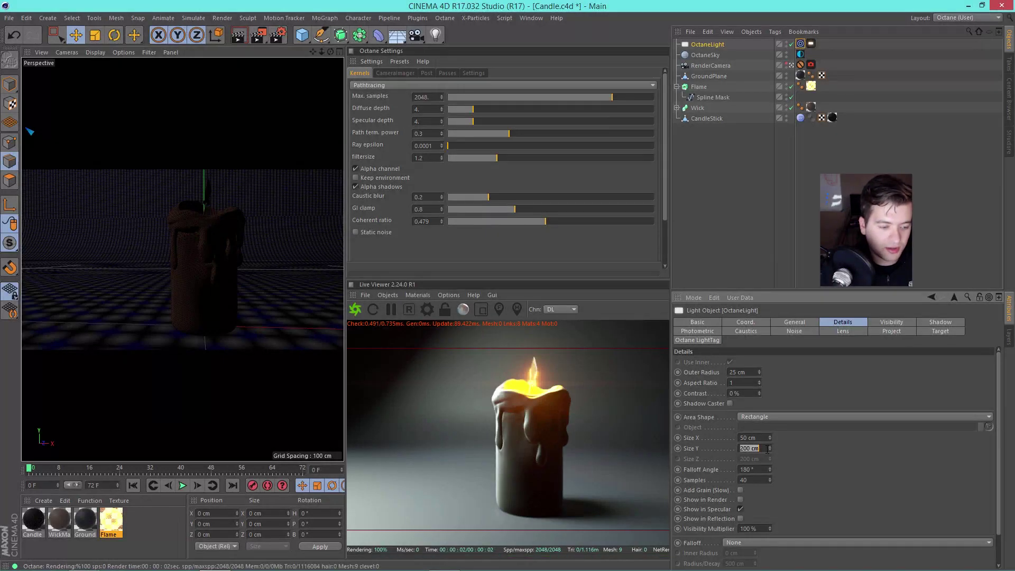
pyautogui.press('Return')
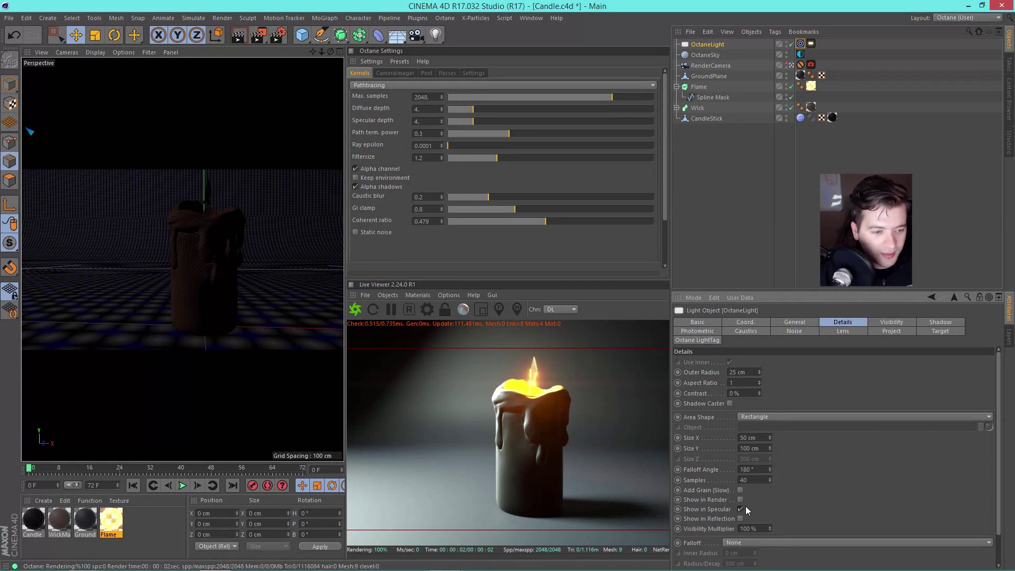
# - Set the area light's temperature to 12000 and its power to 1, and compare the render with the light off and on
pyautogui.click(811, 44)
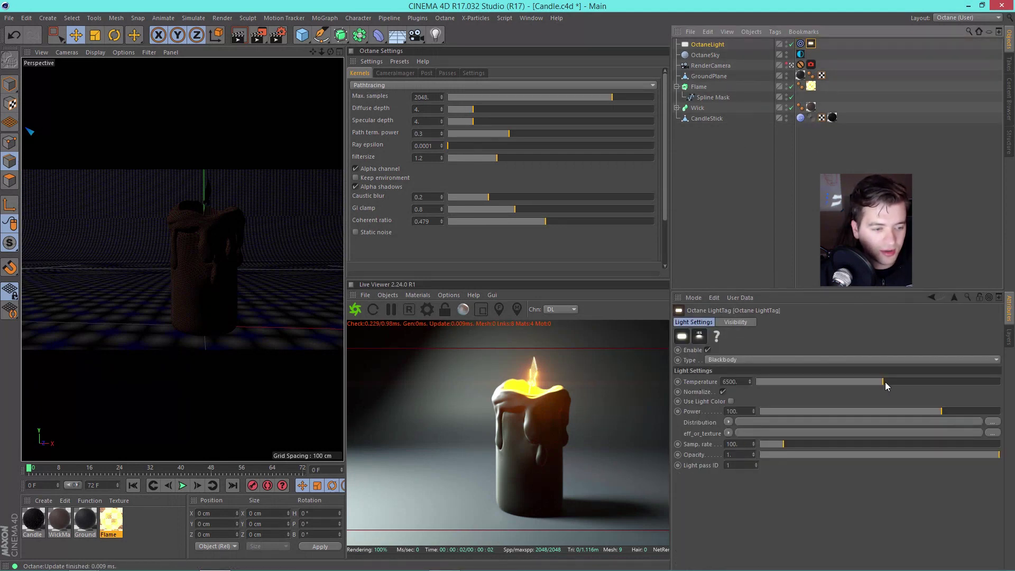
pyautogui.moveTo(884, 381); pyautogui.dragTo(1000, 390)
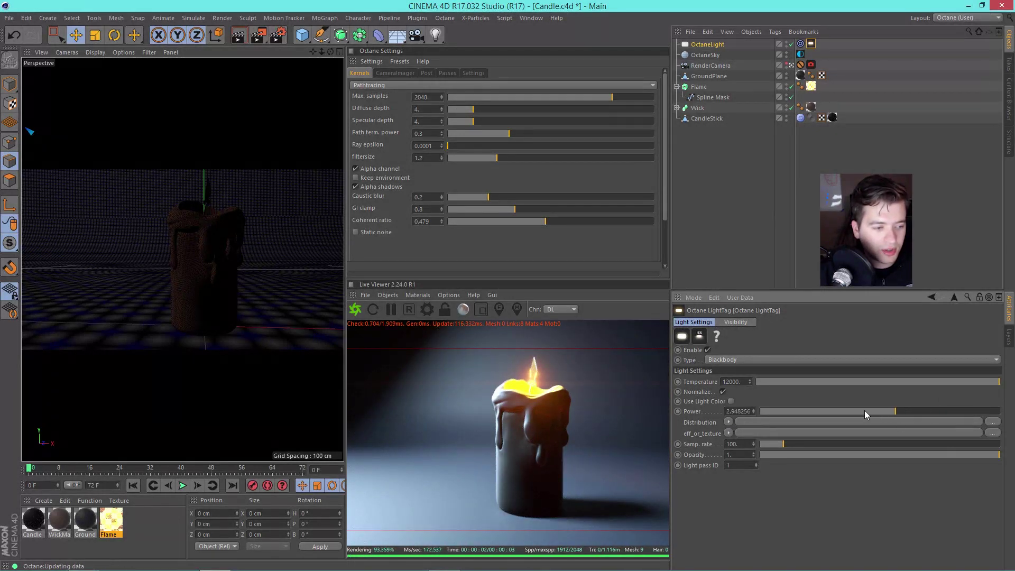
pyautogui.moveTo(864, 410)
pyautogui.mouseDown()
pyautogui.moveTo(849, 410)
pyautogui.moveTo(890, 410)
pyautogui.moveTo(880, 410)
pyautogui.mouseUp()
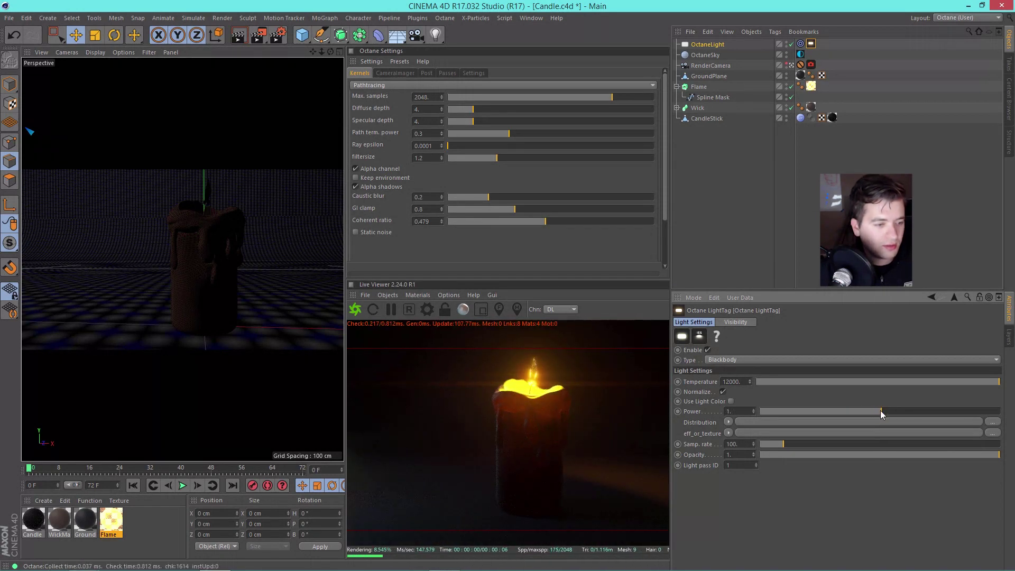
pyautogui.click(792, 44)
pyautogui.click(792, 44)
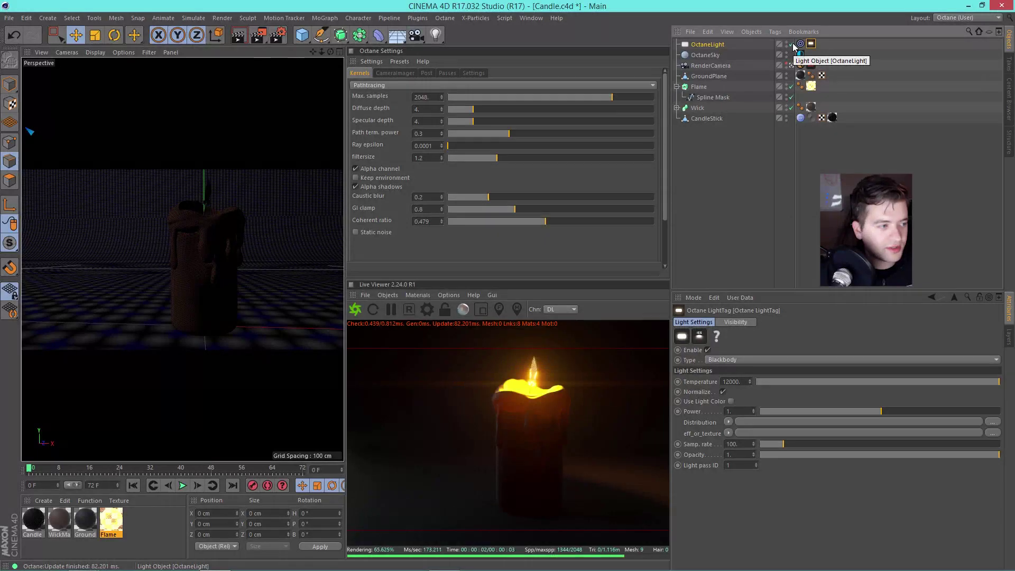
# - Using world coordinates, shift the area light about 32 cm farther from the candle in X and lower it about 38 cm
pyautogui.press('o')
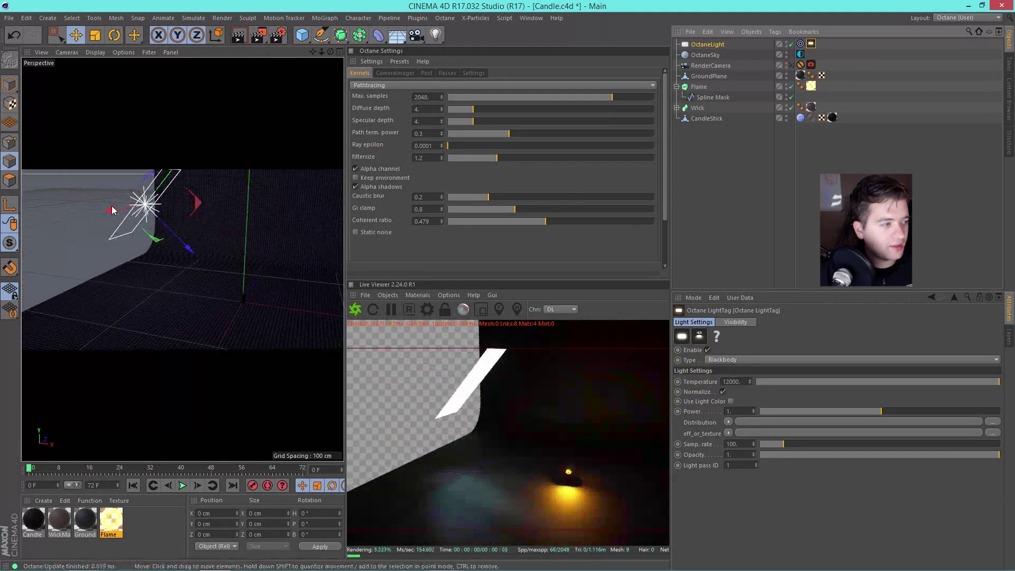
pyautogui.click(216, 35)
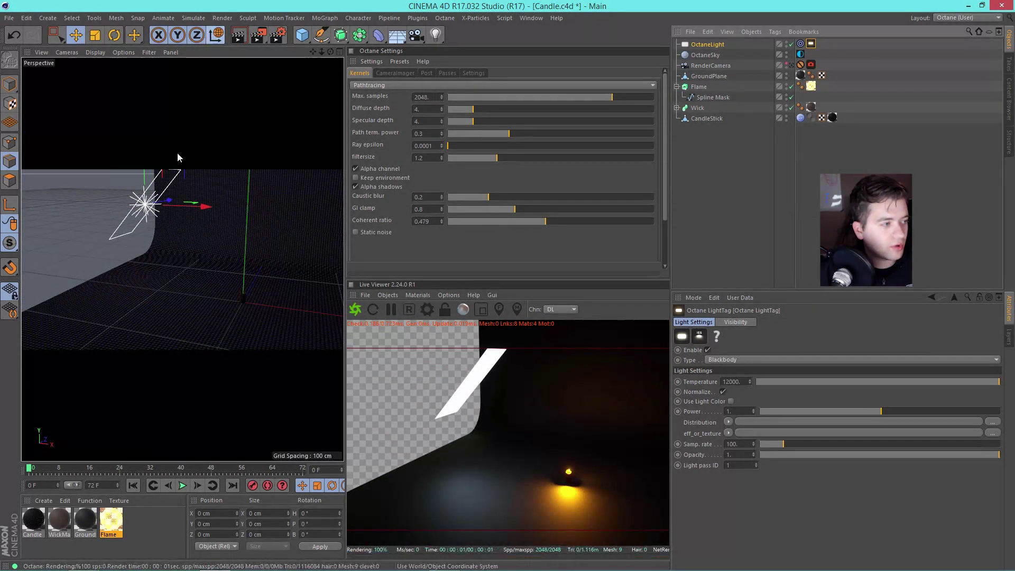
pyautogui.moveTo(199, 209); pyautogui.dragTo(177, 212)
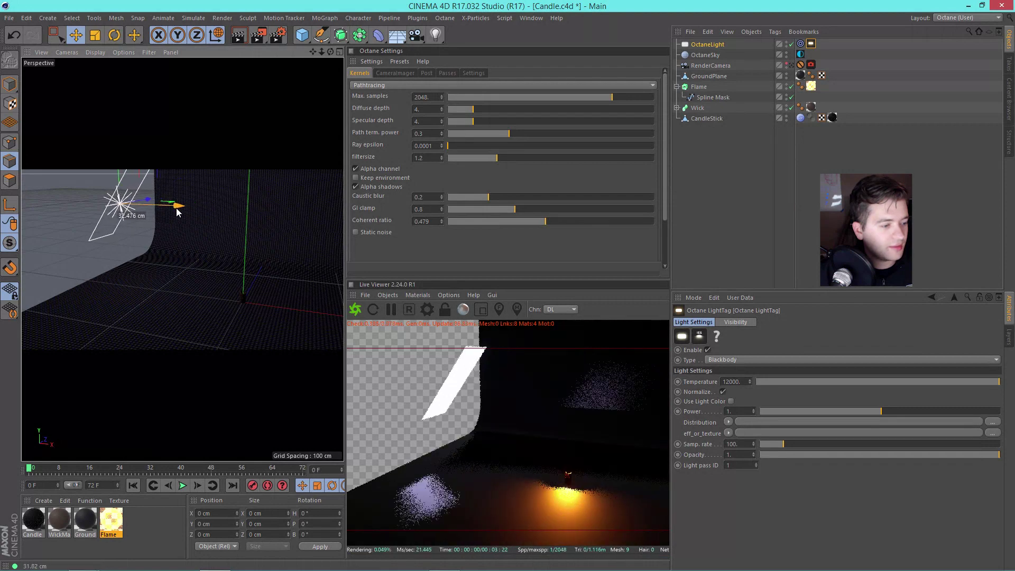
pyautogui.click(792, 67)
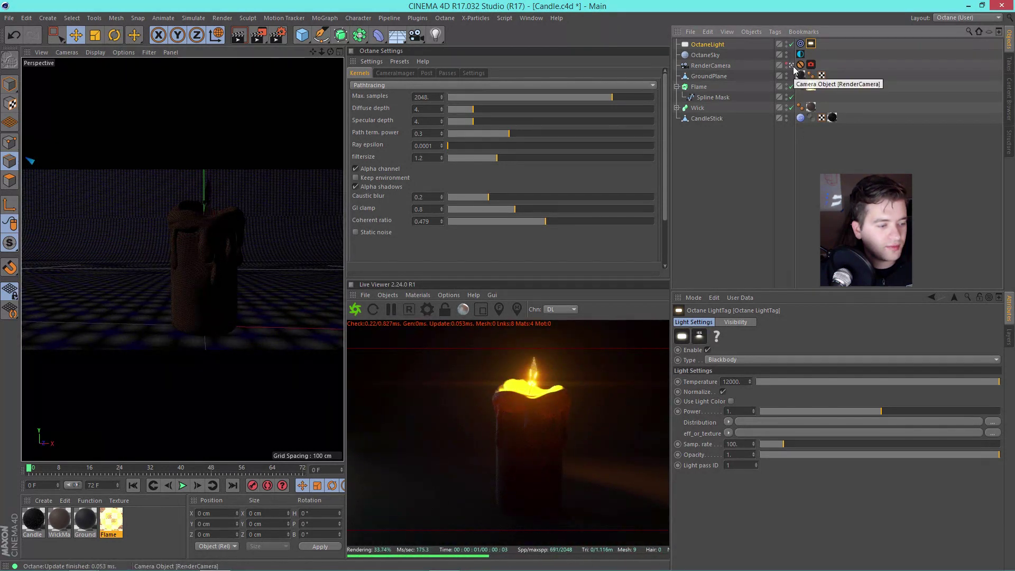
pyautogui.click(793, 65)
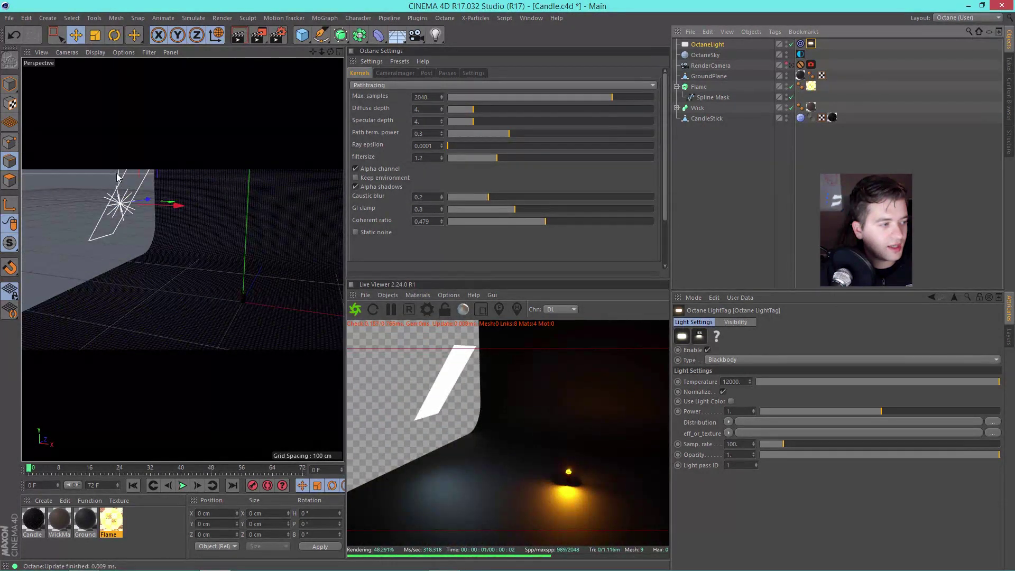
pyautogui.moveTo(117, 177); pyautogui.dragTo(120, 213)
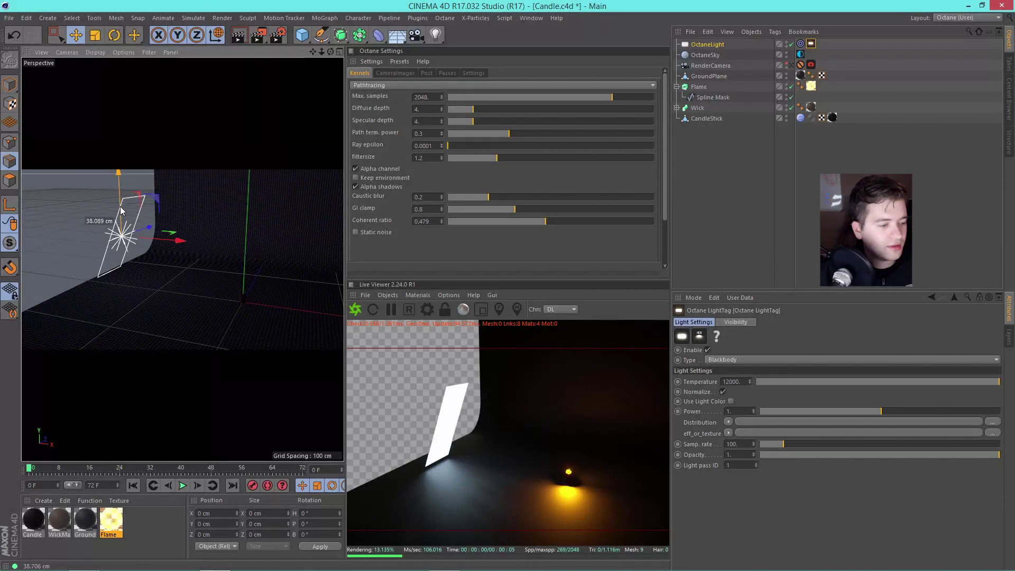
pyautogui.click(791, 65)
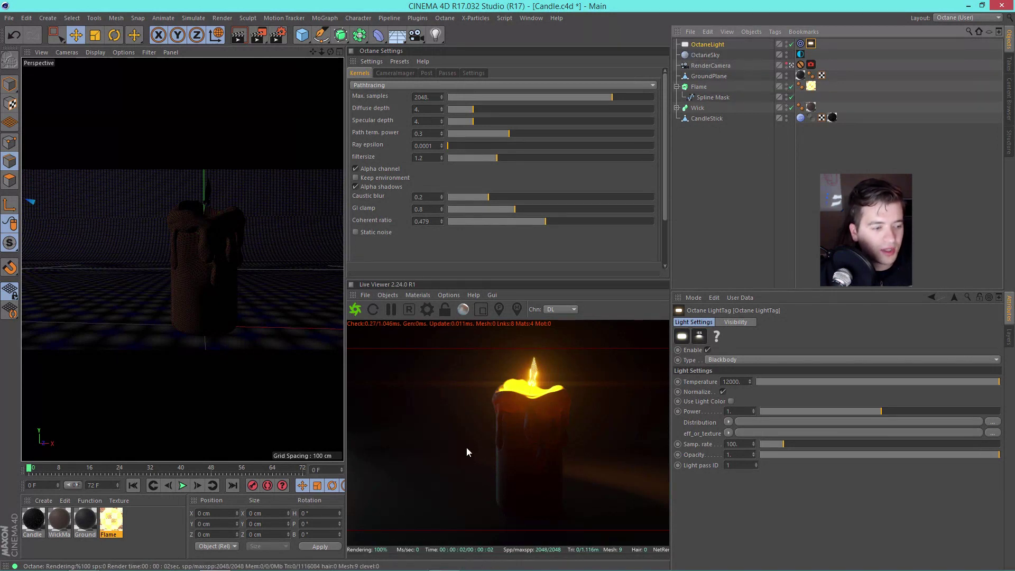
# - Duplicate the area light, move the copy along X to the opposite side of the candle, and check it through the render camera
pyautogui.click(706, 45)
pyautogui.hotkey('ctrl', 'c')
pyautogui.hotkey('ctrl', 'v')
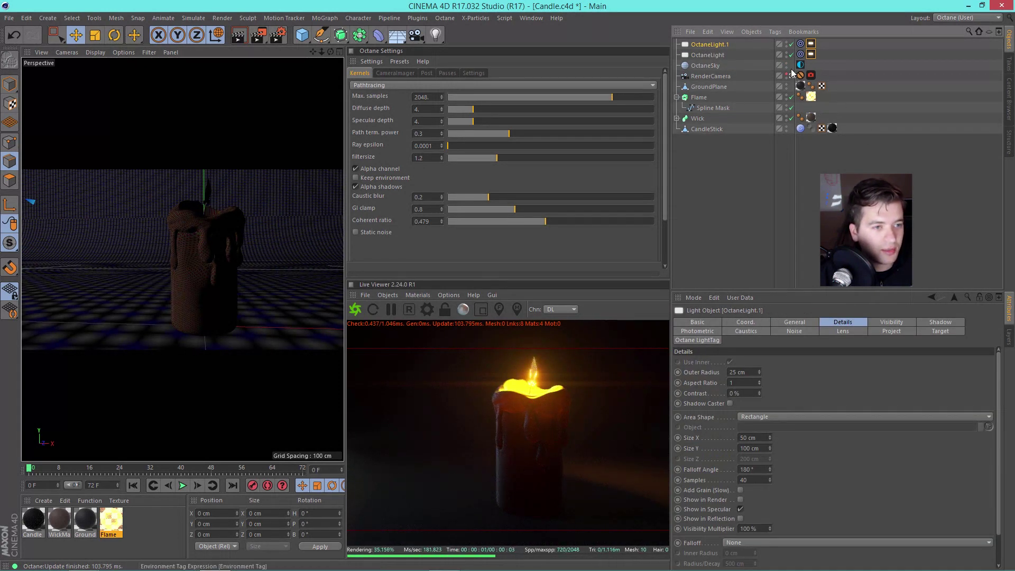
pyautogui.press('o')
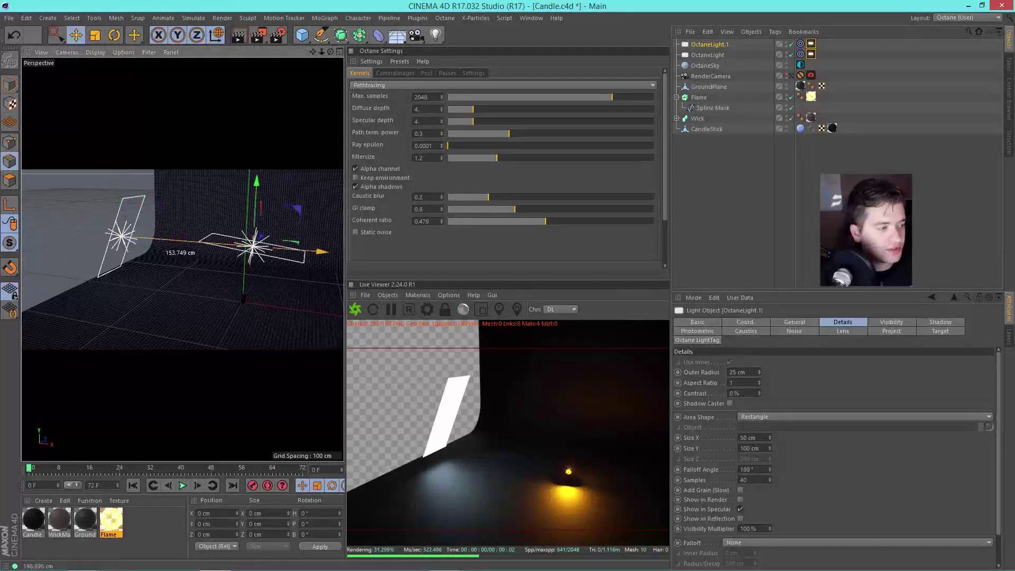
pyautogui.moveTo(254, 246); pyautogui.dragTo(246, 296)
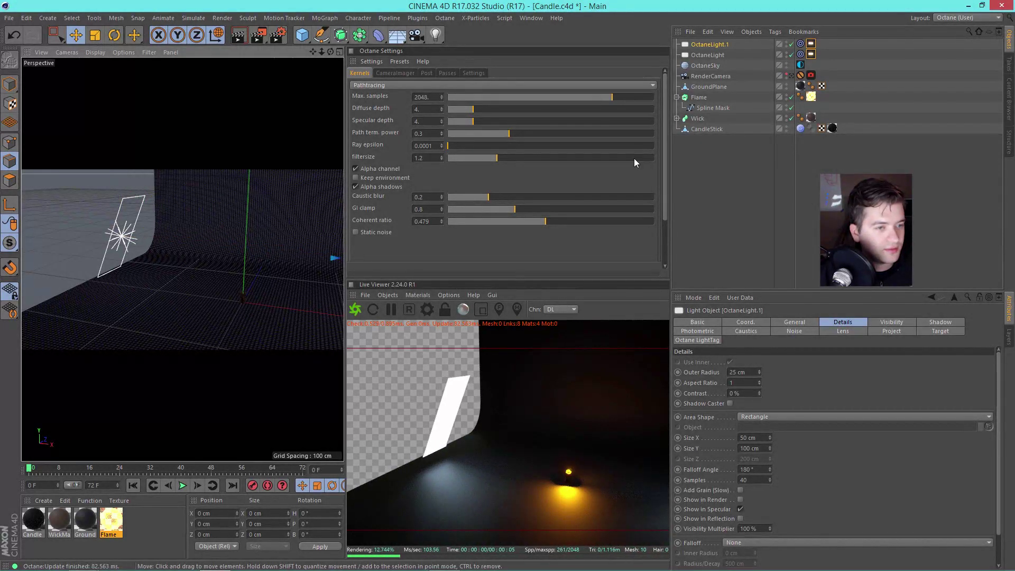
pyautogui.click(791, 76)
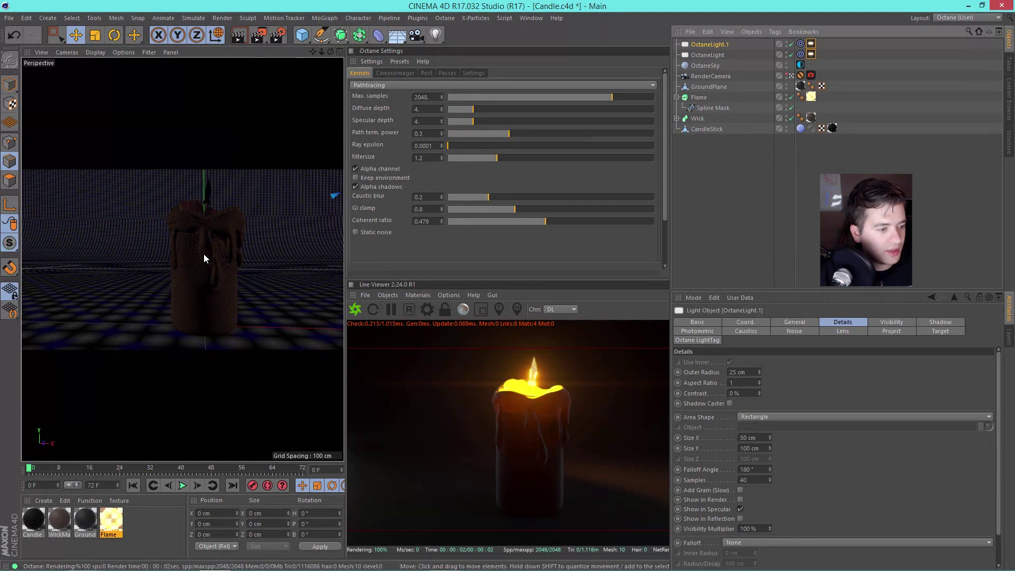
# - Delete the render camera's Protection tag and reframe the shot closer on the upper part of the candle
pyautogui.click(801, 75)
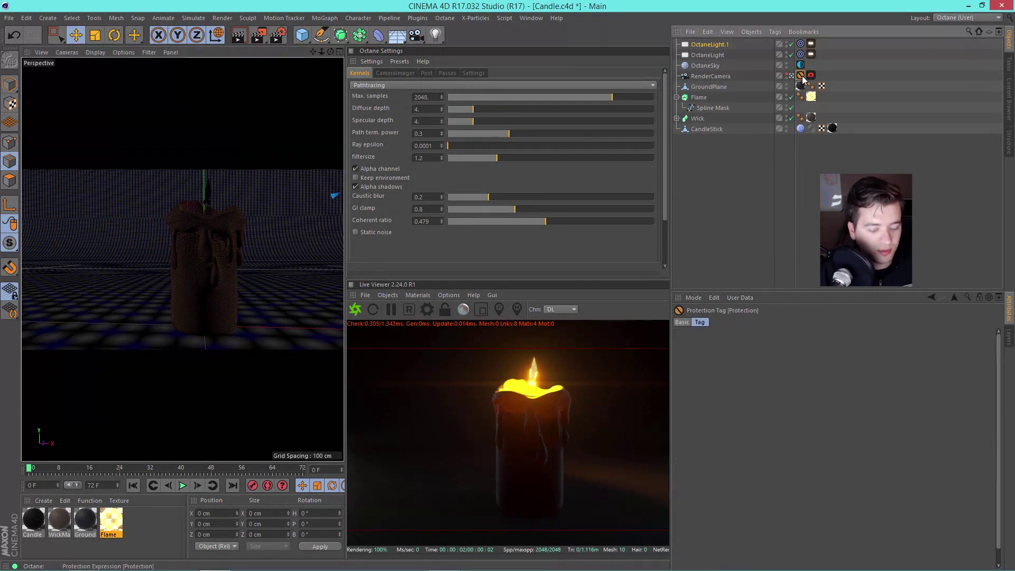
pyautogui.press('Delete')
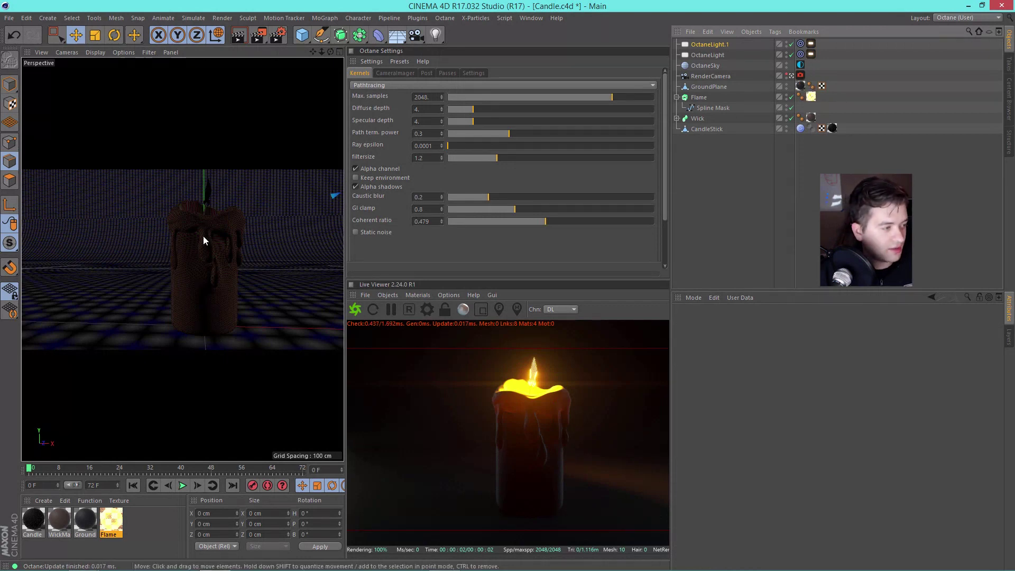
pyautogui.keyDown('alt'); pyautogui.moveTo(203, 235); pyautogui.dragTo(250, 281, button='right'); pyautogui.keyUp('alt')
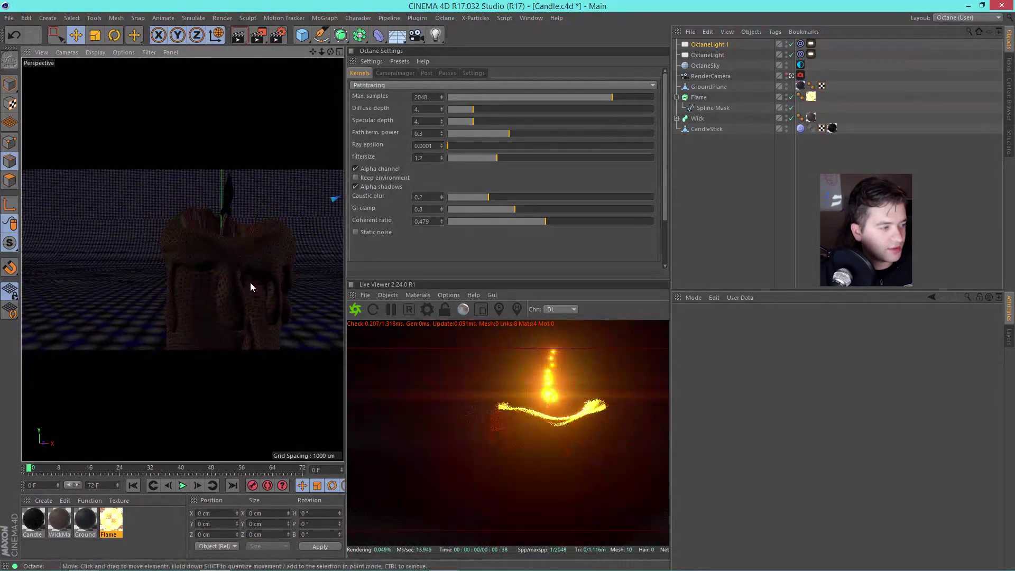
pyautogui.keyDown('alt'); pyautogui.moveTo(251, 284); pyautogui.dragTo(228, 259); pyautogui.keyUp('alt')
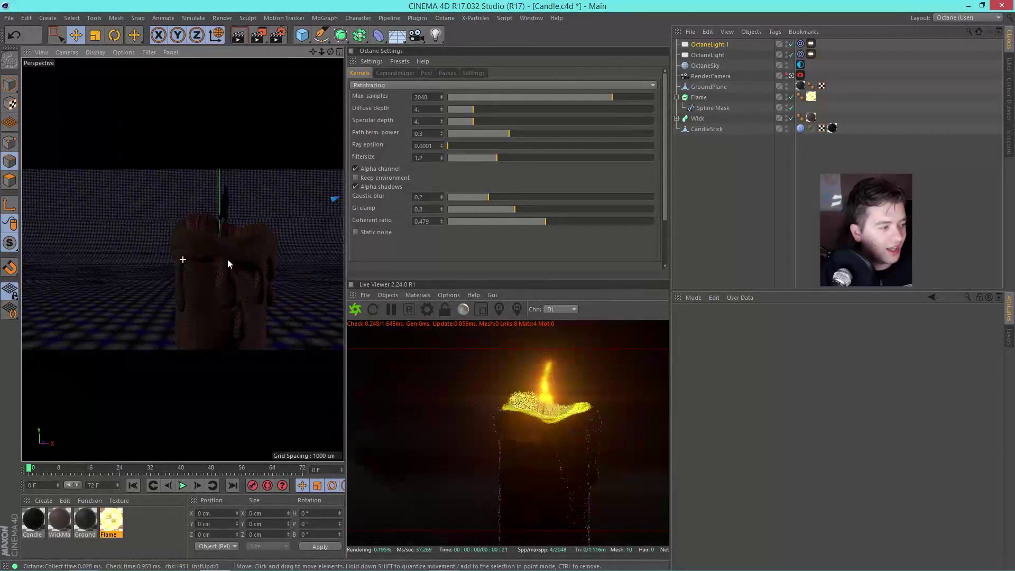
pyautogui.click(552, 436)
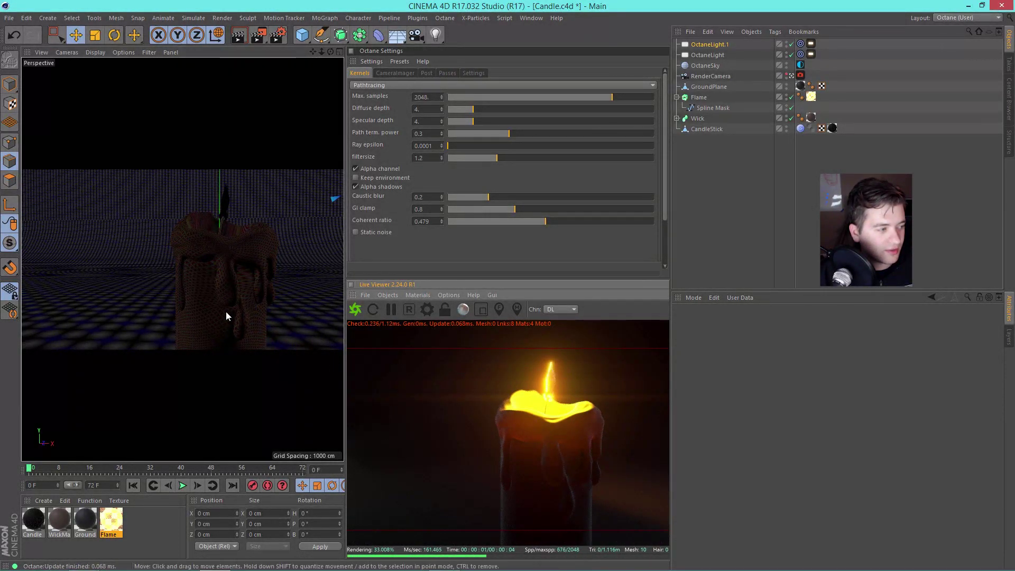
# - Move the ground plane back behind the candle to 177 cm in Z
pyautogui.click(121, 251)
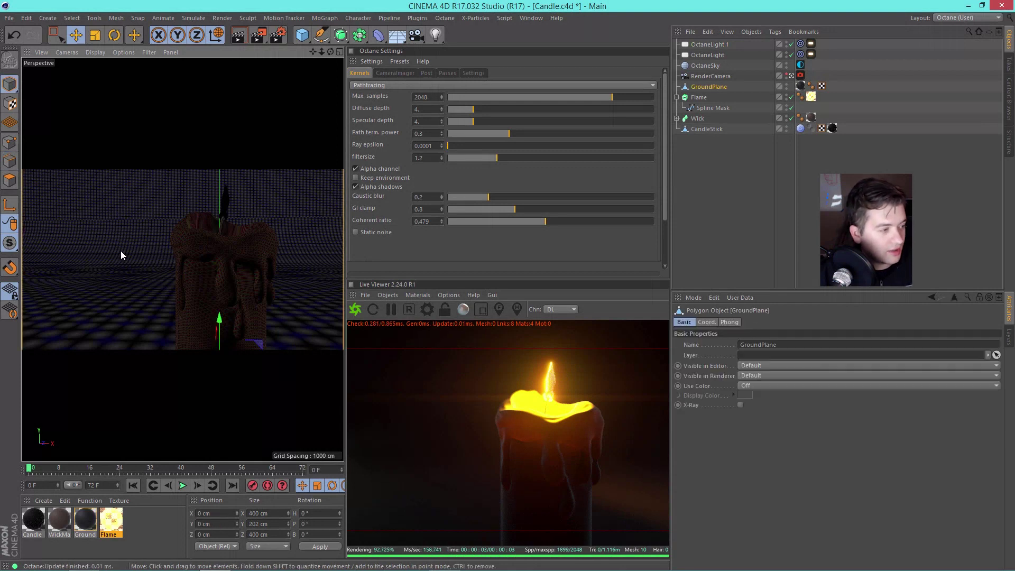
pyautogui.click(703, 86)
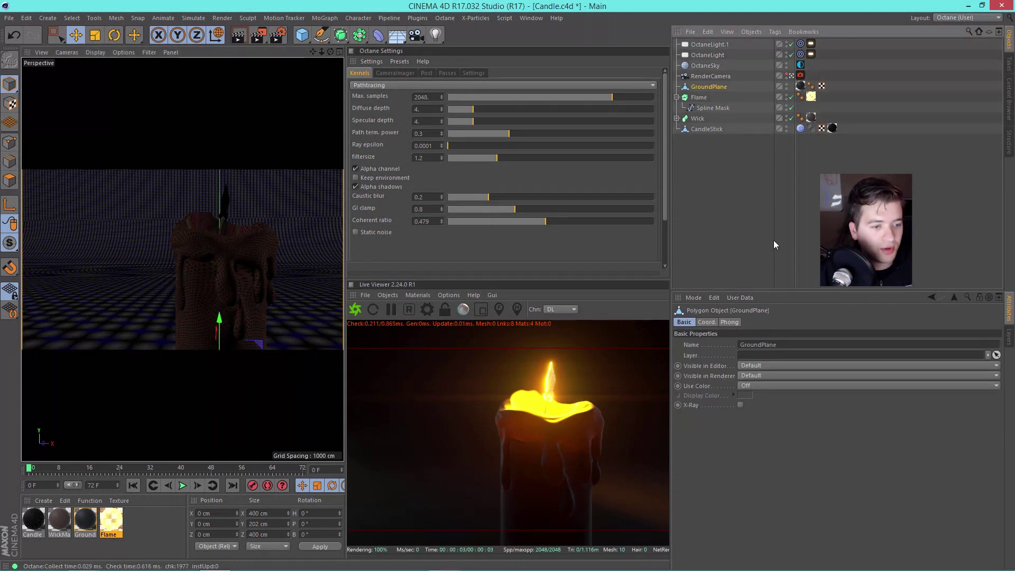
pyautogui.click(706, 322)
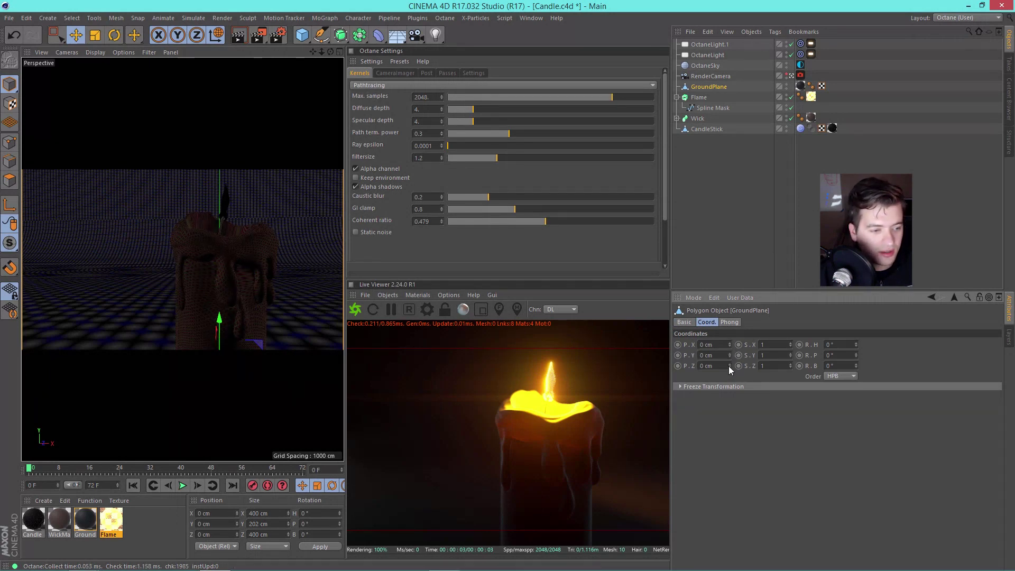
pyautogui.moveTo(728, 366); pyautogui.dragTo(757, 366)
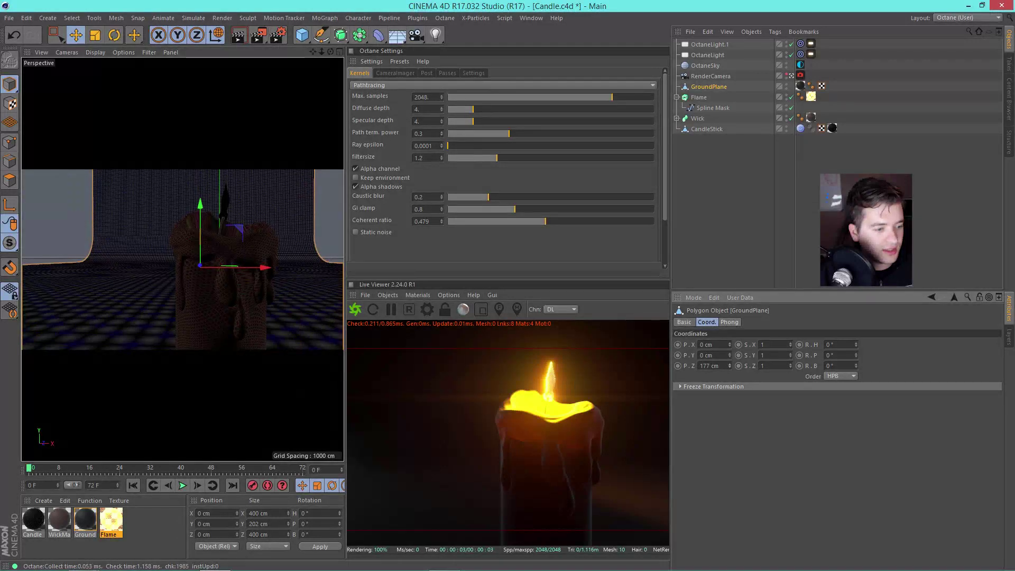
# - Scale the ground plane to about 911 cm wide in X and about 450 cm high in Y
pyautogui.press('t')
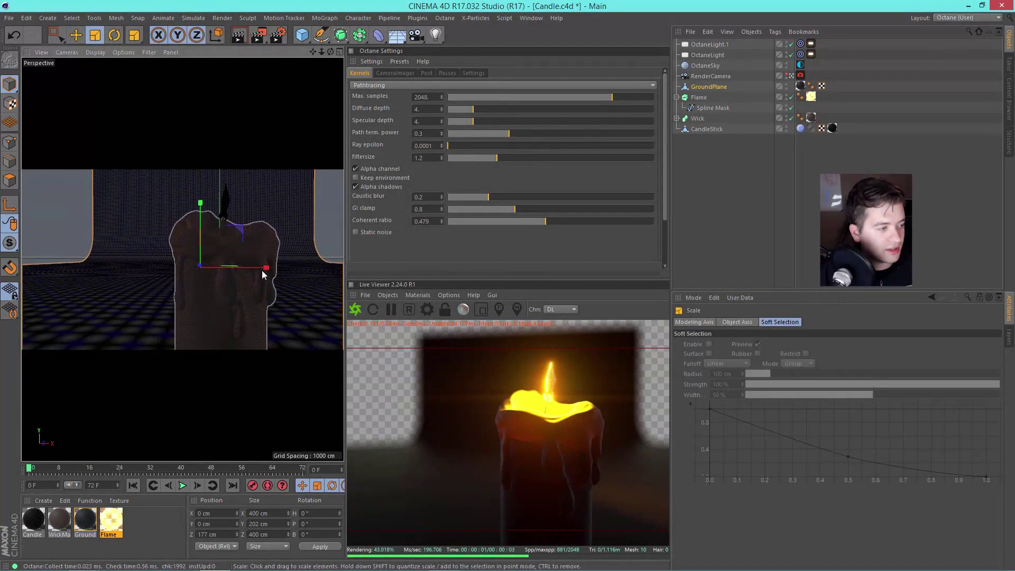
pyautogui.moveTo(264, 271); pyautogui.dragTo(304, 274)
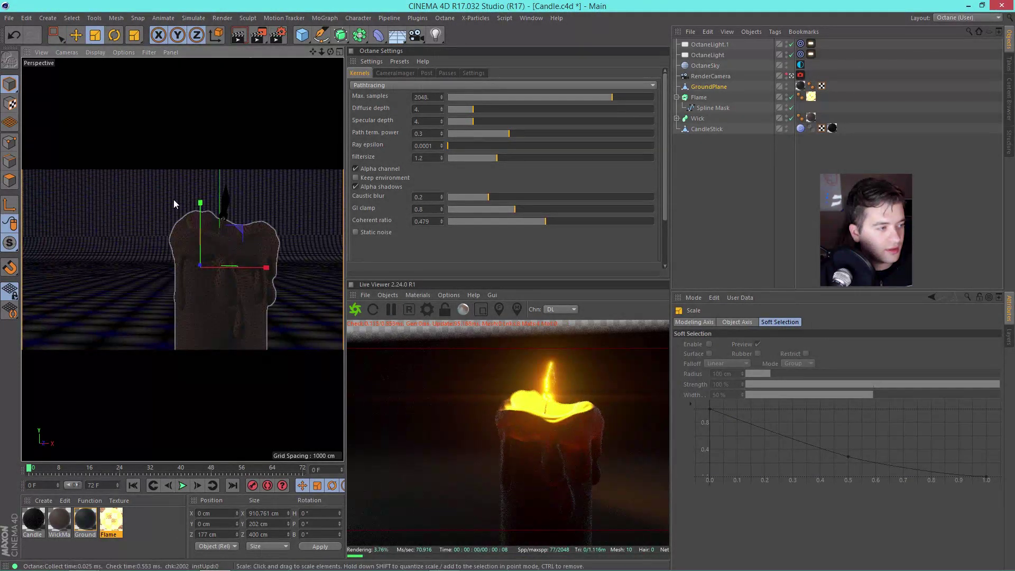
pyautogui.moveTo(200, 203); pyautogui.dragTo(198, 123)
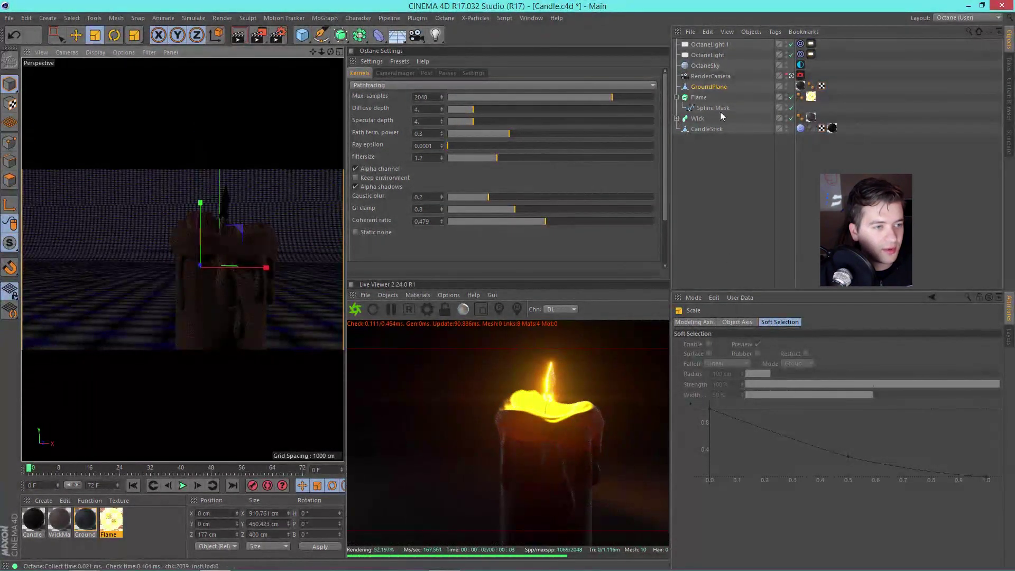
# - Push the ground plane back to 219 cm in Z and extend its front edge about 29 cm toward the camera
pyautogui.click(708, 87)
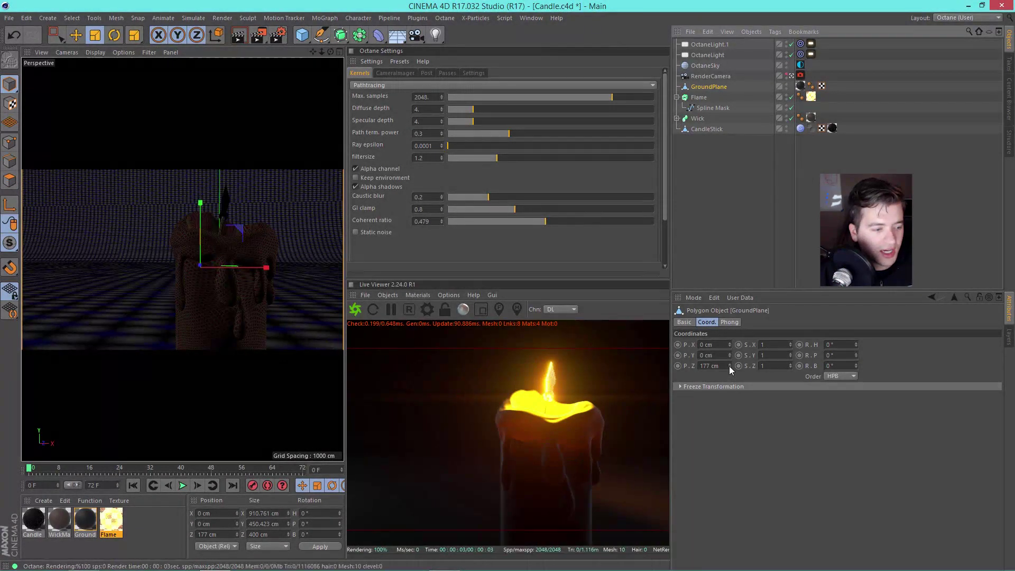
pyautogui.moveTo(728, 365); pyautogui.dragTo(729, 353)
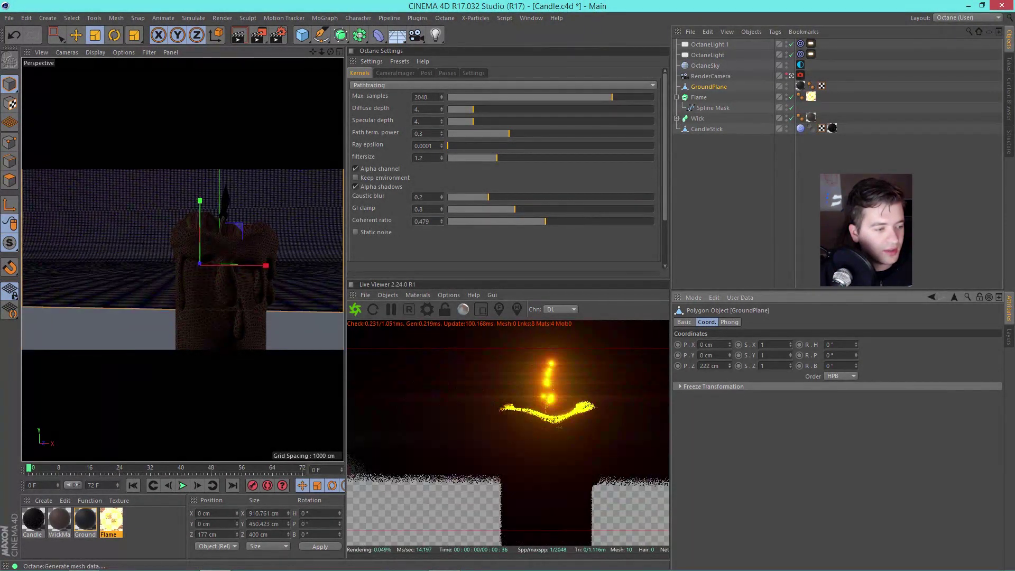
pyautogui.click(146, 315)
pyautogui.press('e')
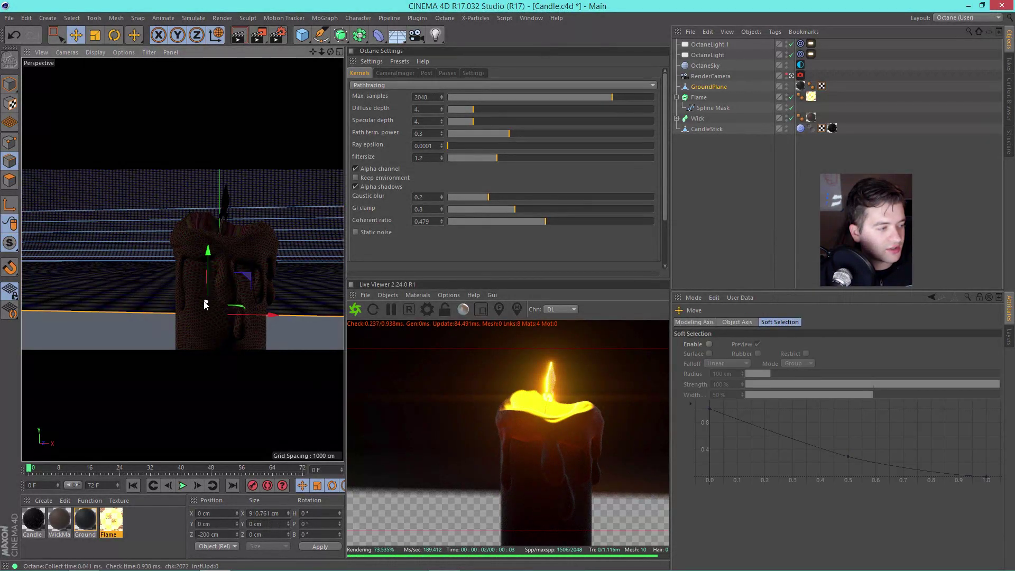
pyautogui.moveTo(205, 305)
pyautogui.mouseDown()
pyautogui.moveTo(237, 358)
pyautogui.moveTo(197, 290)
pyautogui.mouseUp()
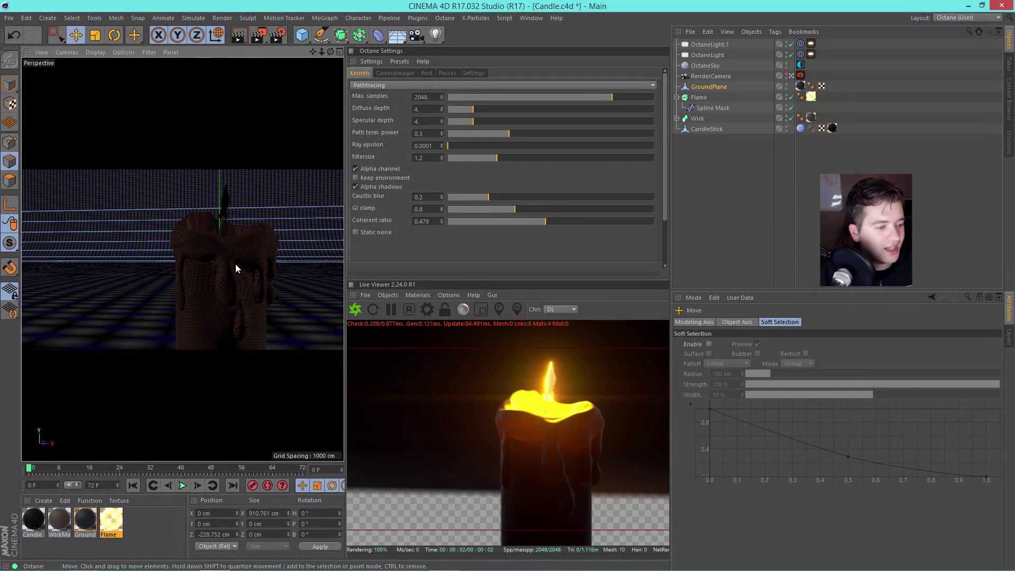
pyautogui.click(800, 198)
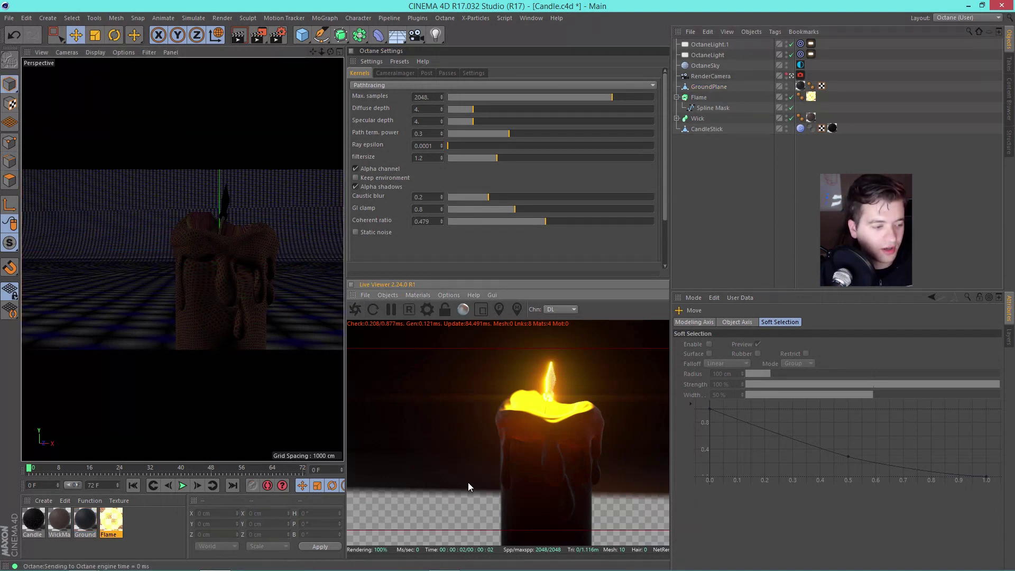
pyautogui.click(283, 291)
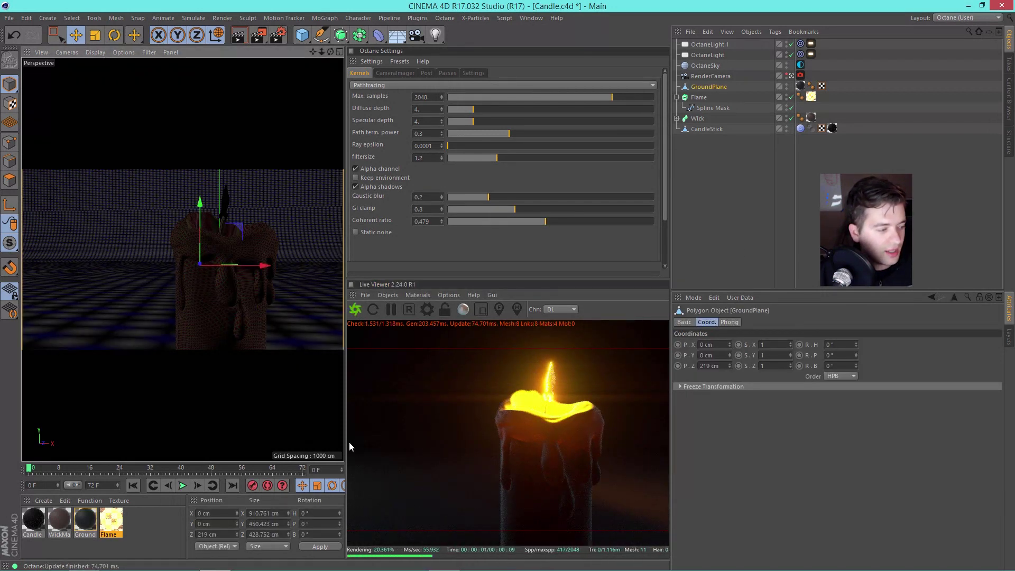
# - Darken the GroundPlane material's specular colour to a neutral grey of about 0.068 and save the scene
pyautogui.doubleClick(84, 521)
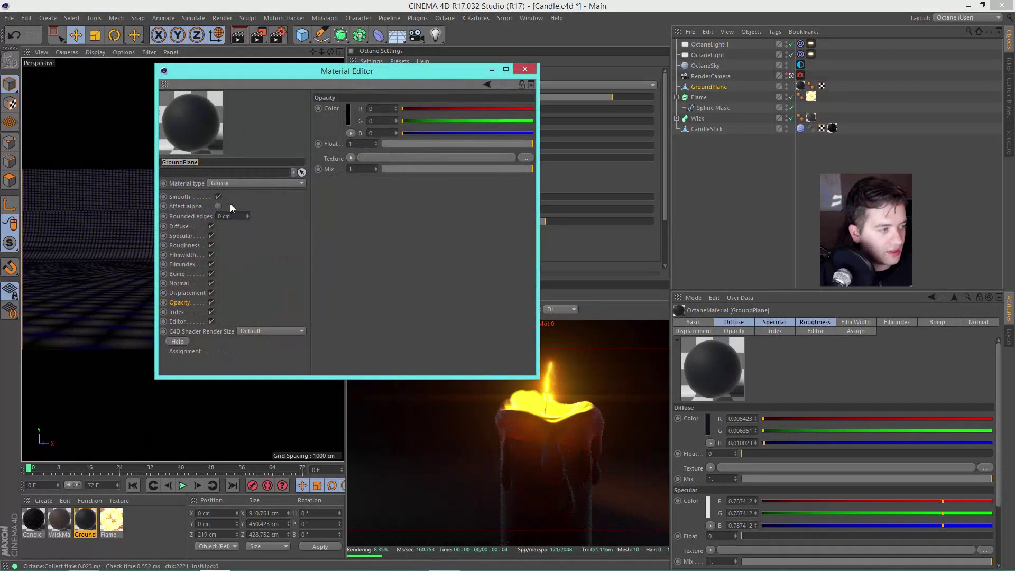
pyautogui.click(188, 236)
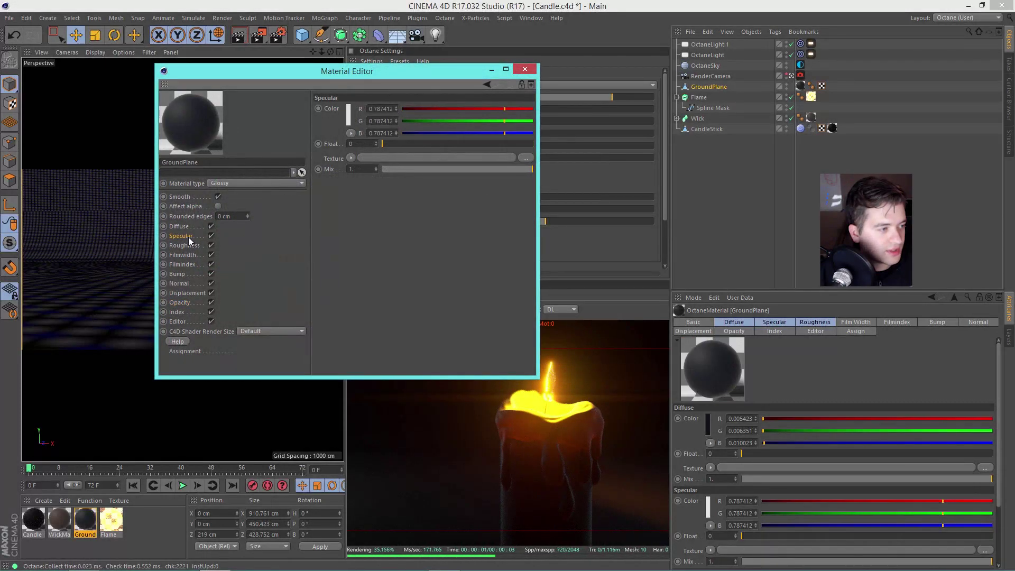
pyautogui.click(350, 117)
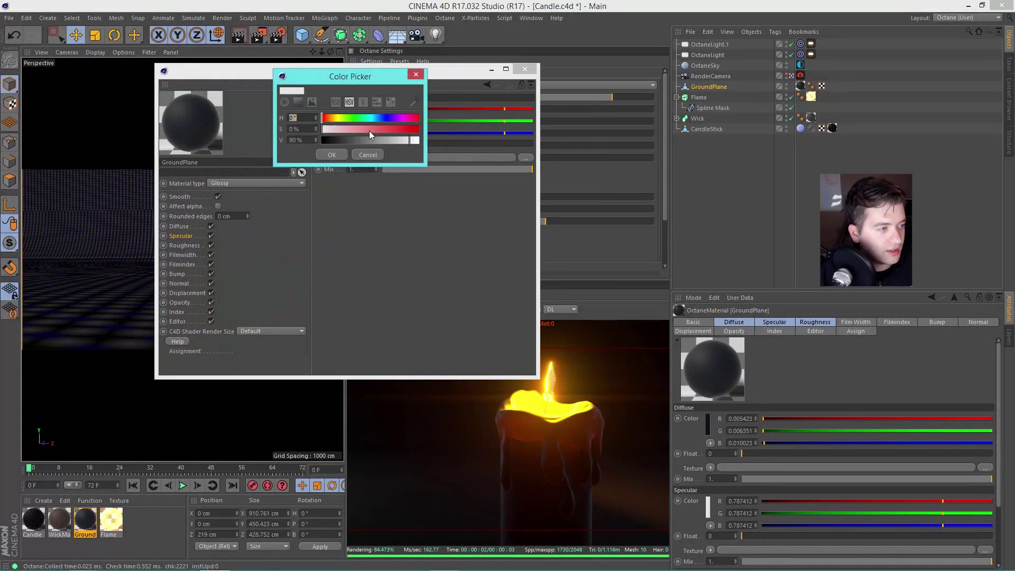
pyautogui.click(343, 154)
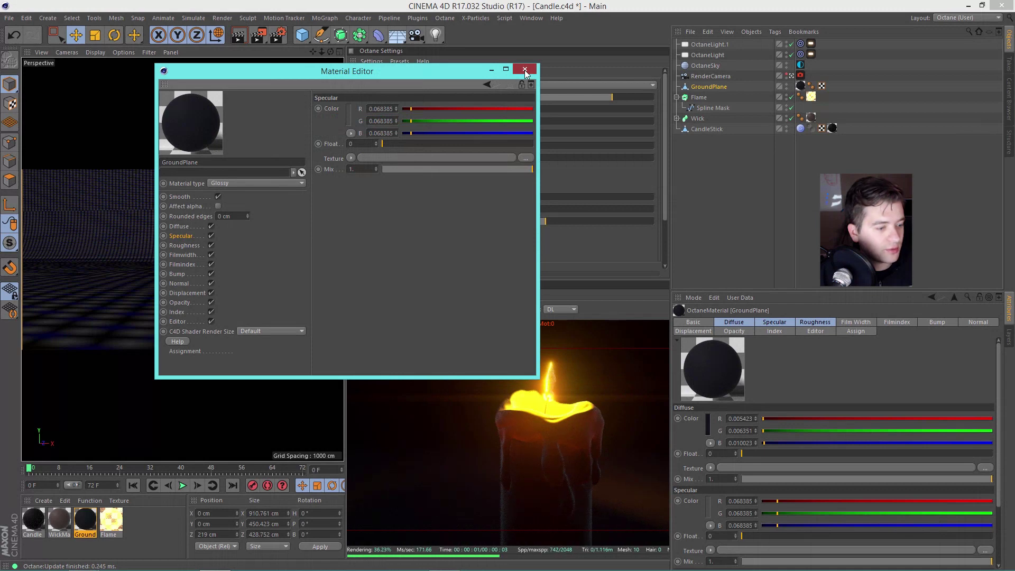
pyautogui.click(524, 71)
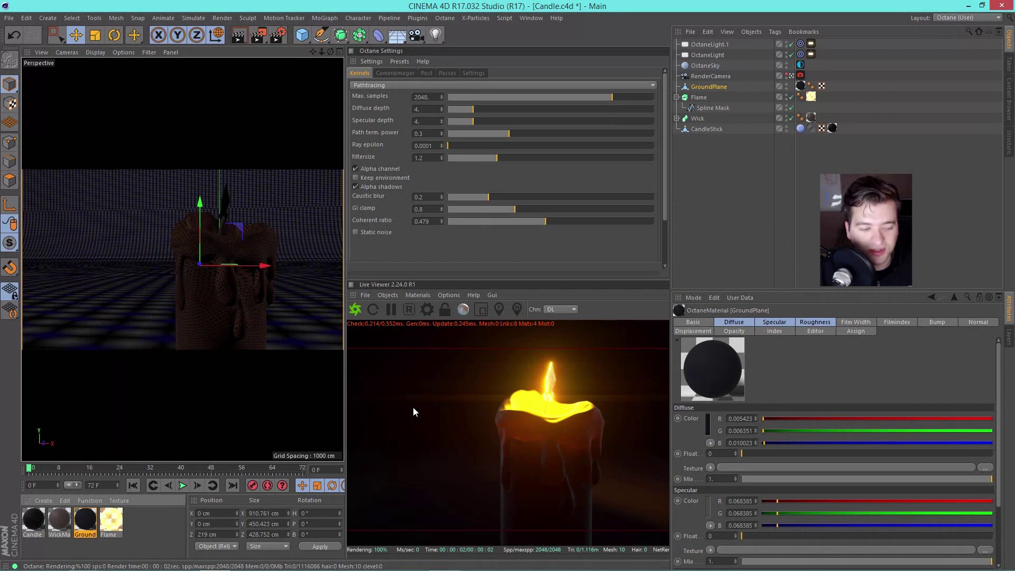
pyautogui.click(734, 183)
pyautogui.hotkey('ctrl', 's')
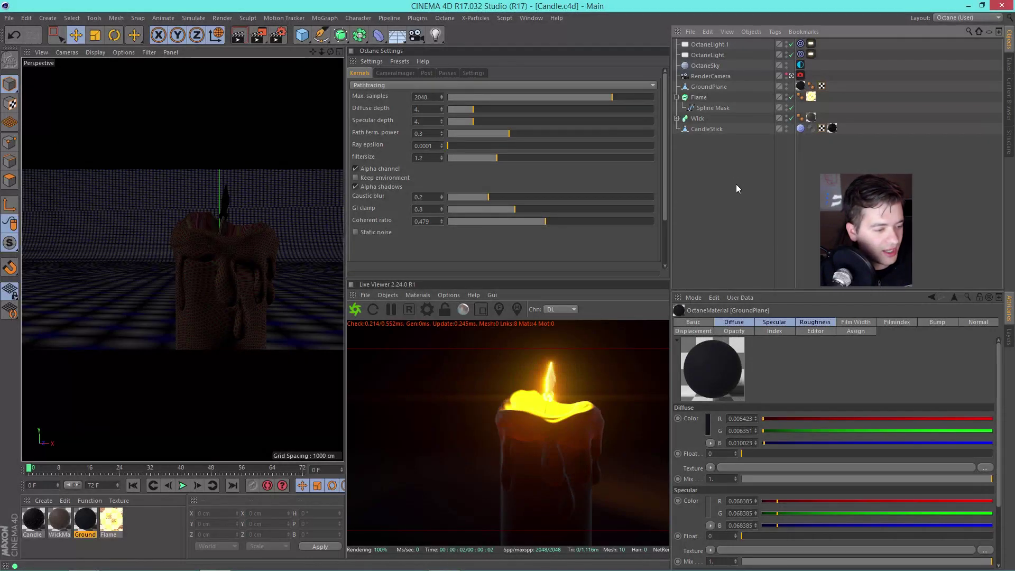
# - Examine the placement of both area lights around the candle in the top and right views
pyautogui.middleClick(199, 220)
pyautogui.scroll(10, 133, 372)
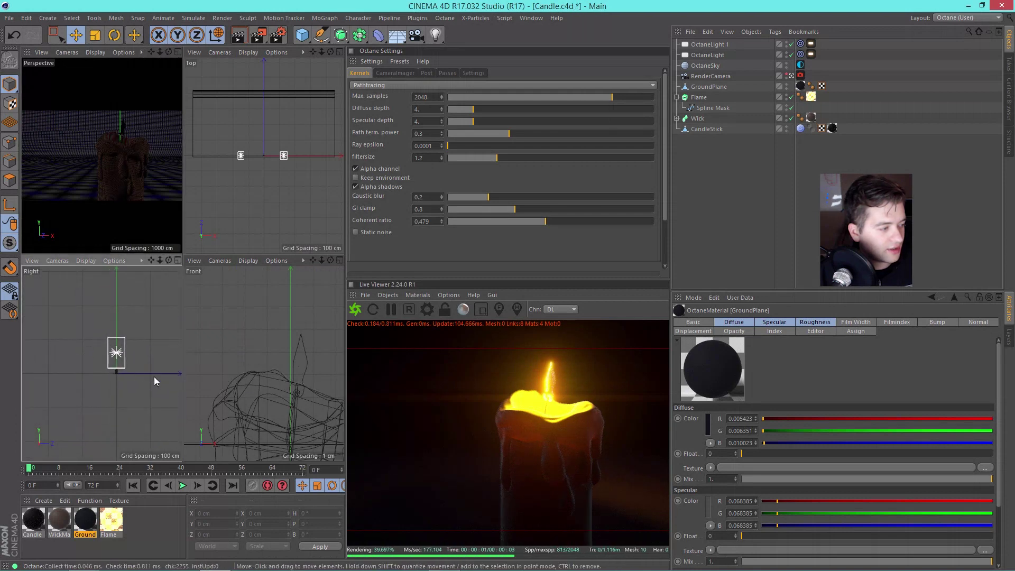
pyautogui.keyDown('alt'); pyautogui.moveTo(36, 357); pyautogui.dragTo(147, 317, button='middle'); pyautogui.keyUp('alt')
pyautogui.scroll(5, 258, 173)
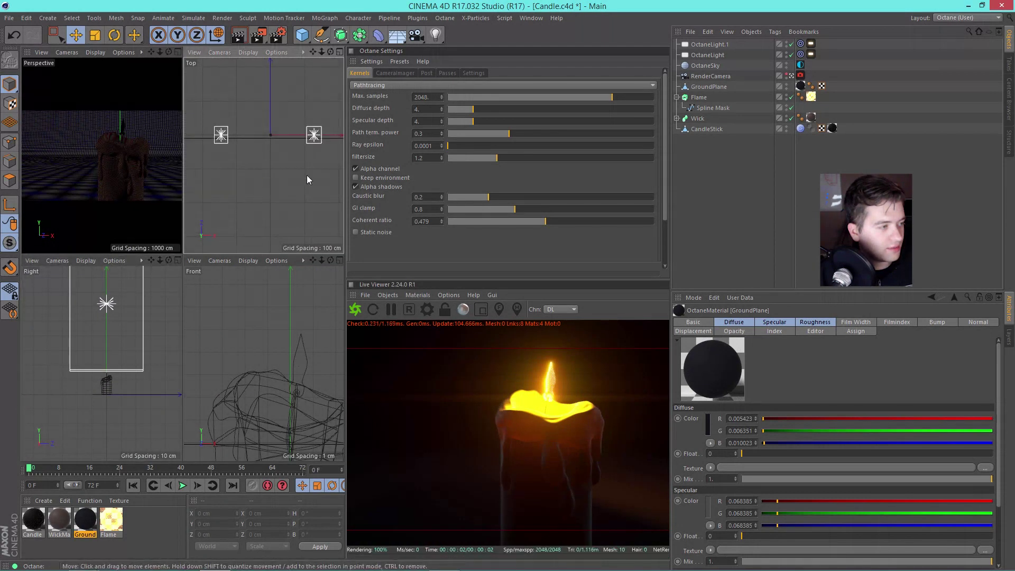
pyautogui.middleClick(119, 187)
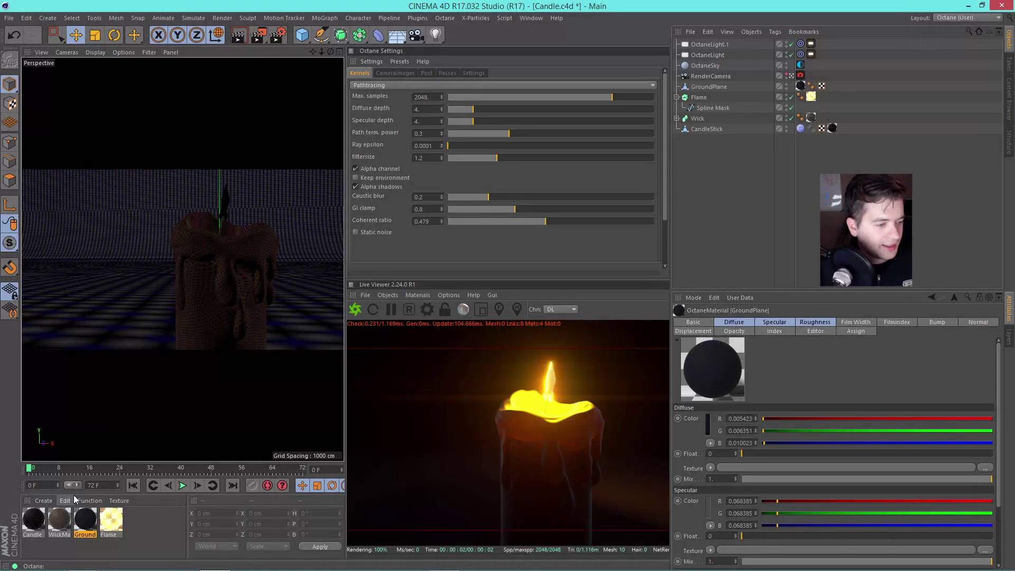
# - Set the Flame material's emission power to 10 and move the Material Editor away from the live render
pyautogui.doubleClick(111, 520)
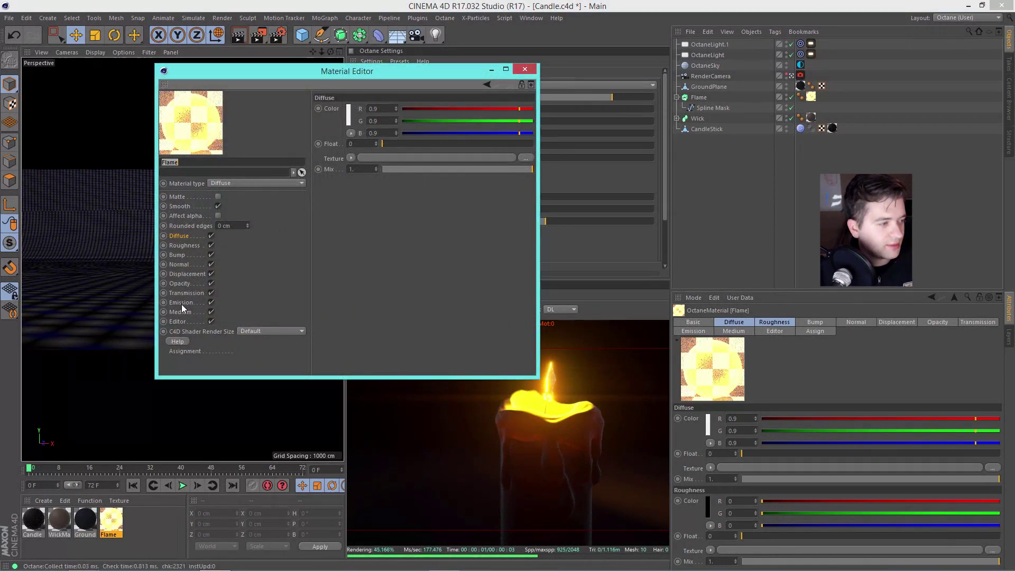
pyautogui.click(180, 302)
pyautogui.click(396, 126)
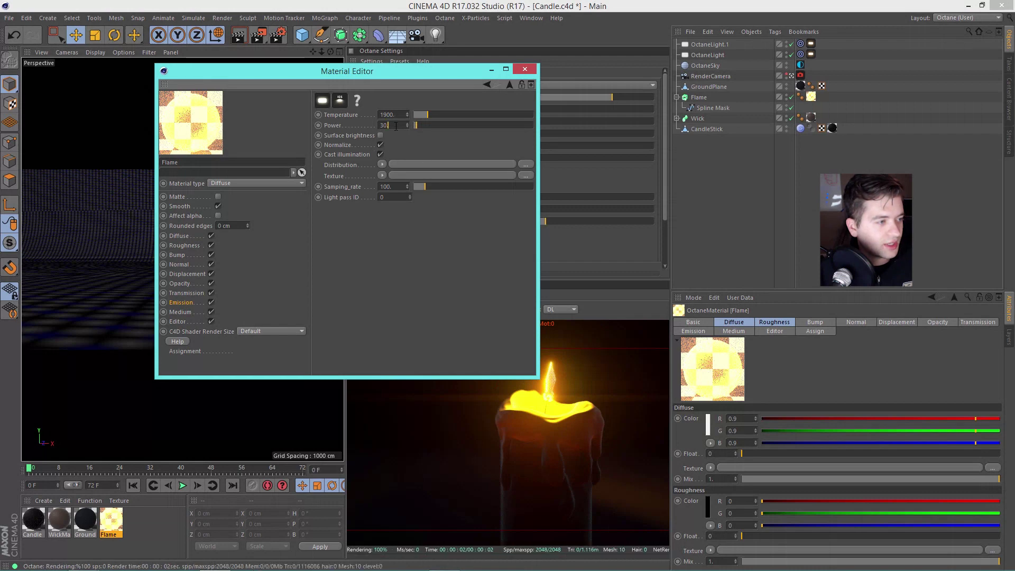
pyautogui.write('10')
pyautogui.press('Return')
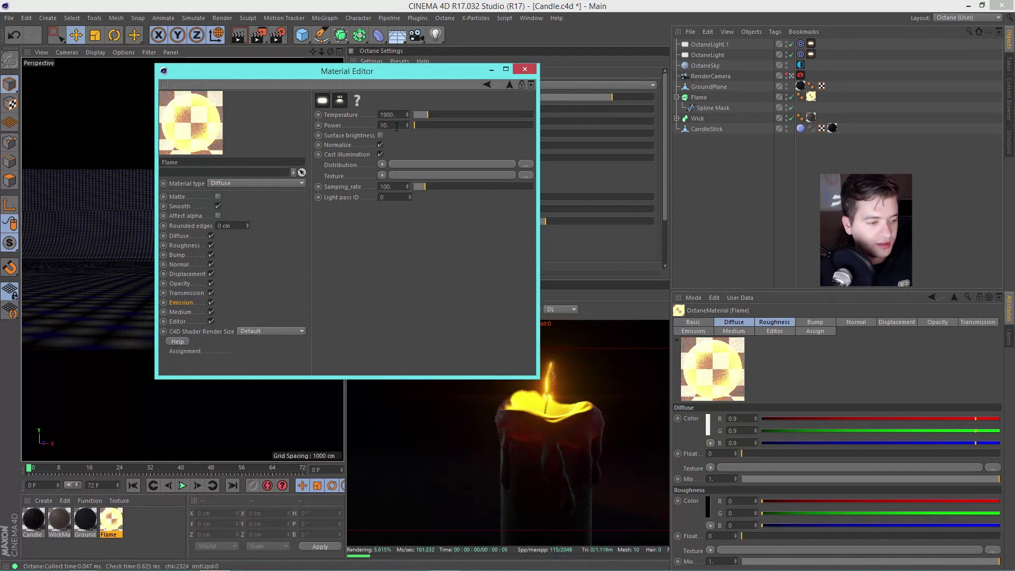
pyautogui.moveTo(391, 76); pyautogui.dragTo(337, 25)
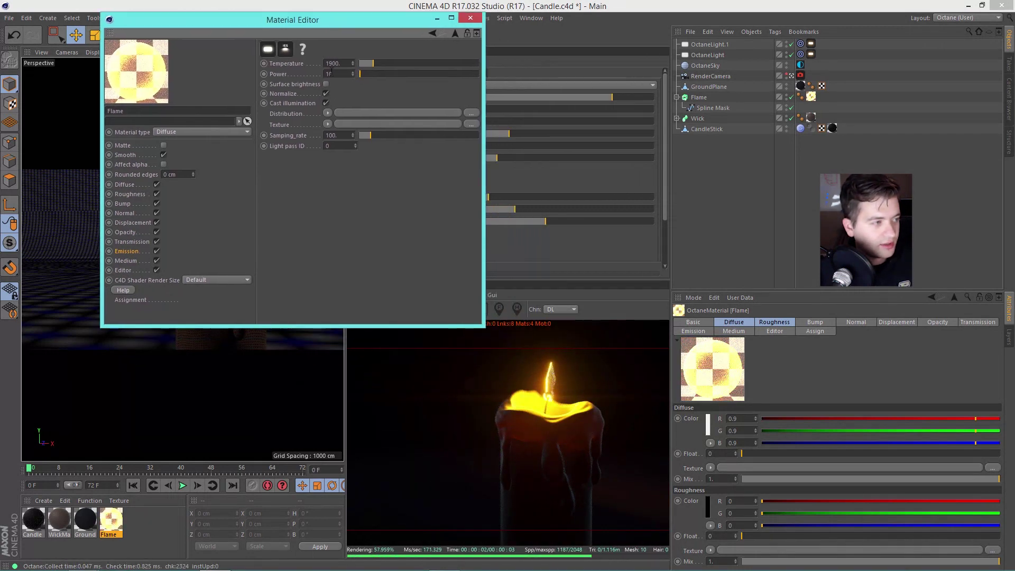
# - Compare Flame emission powers of 2, 2.5 and 5, settle on 8, and close the Material Editor
pyautogui.write('2')
pyautogui.press('Return')
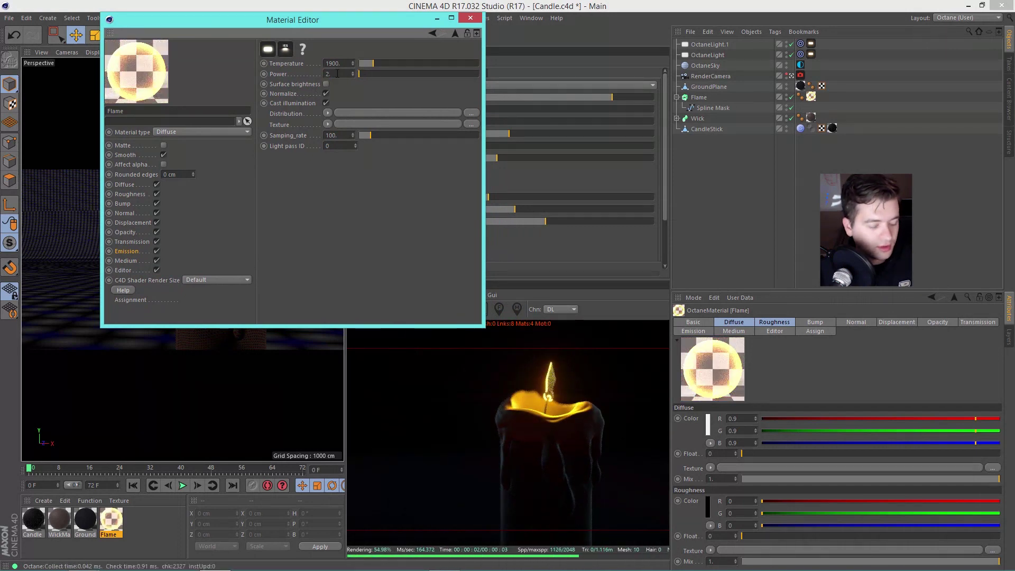
pyautogui.write('2.5')
pyautogui.press('Return')
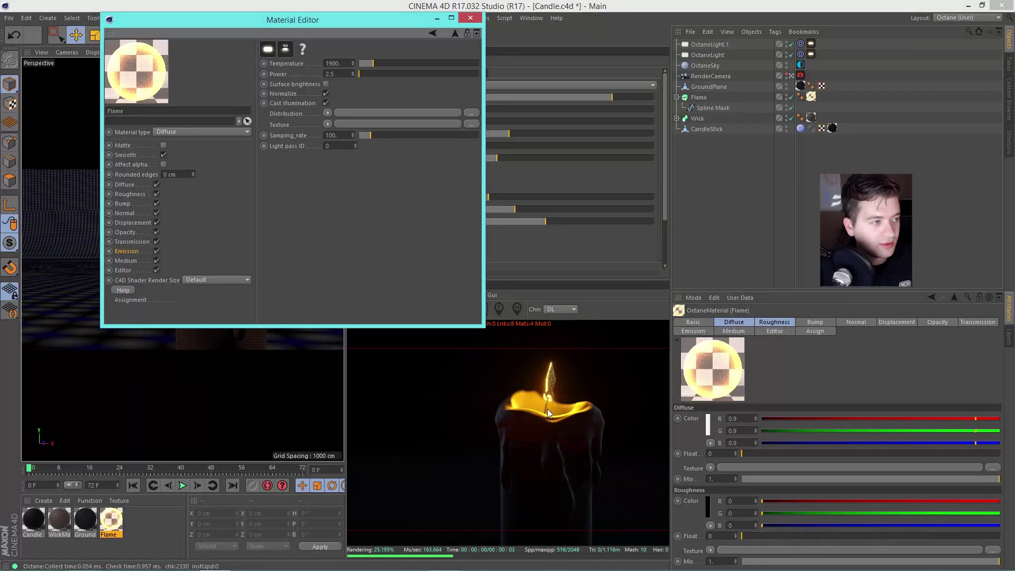
pyautogui.write('5')
pyautogui.press('Return')
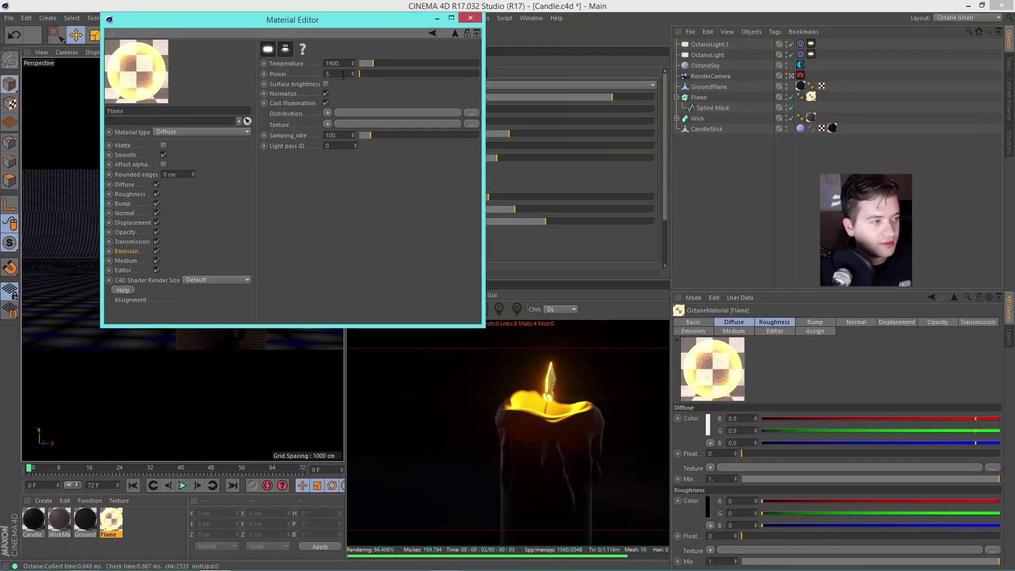
pyautogui.write('8')
pyautogui.press('Return')
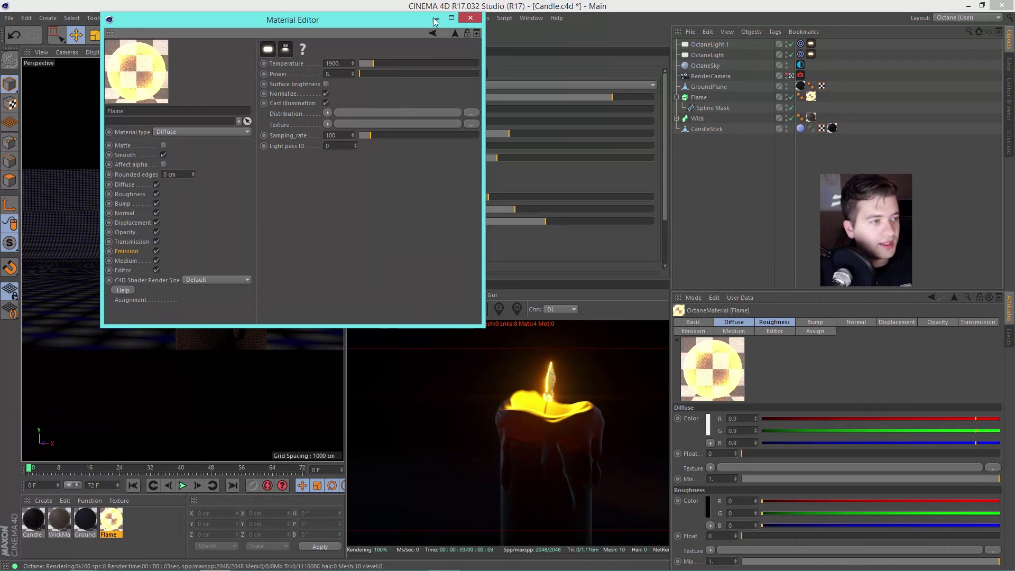
pyautogui.click(467, 19)
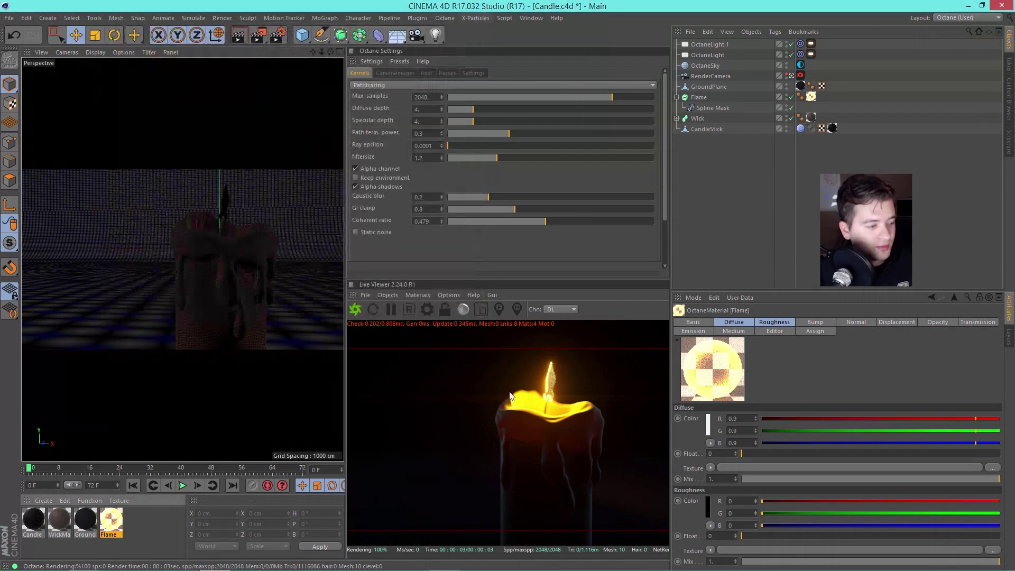
# - Brighten the Candle material's transmission colour to a value of 20% and then 26%, keeping the editor clear of the live render
pyautogui.doubleClick(60, 523)
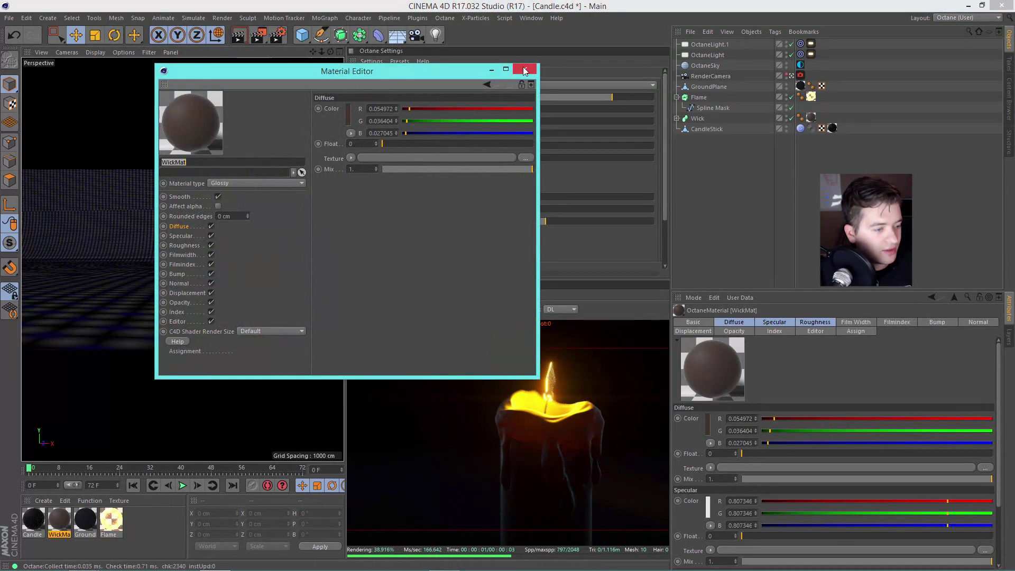
pyautogui.click(525, 71)
pyautogui.doubleClick(33, 521)
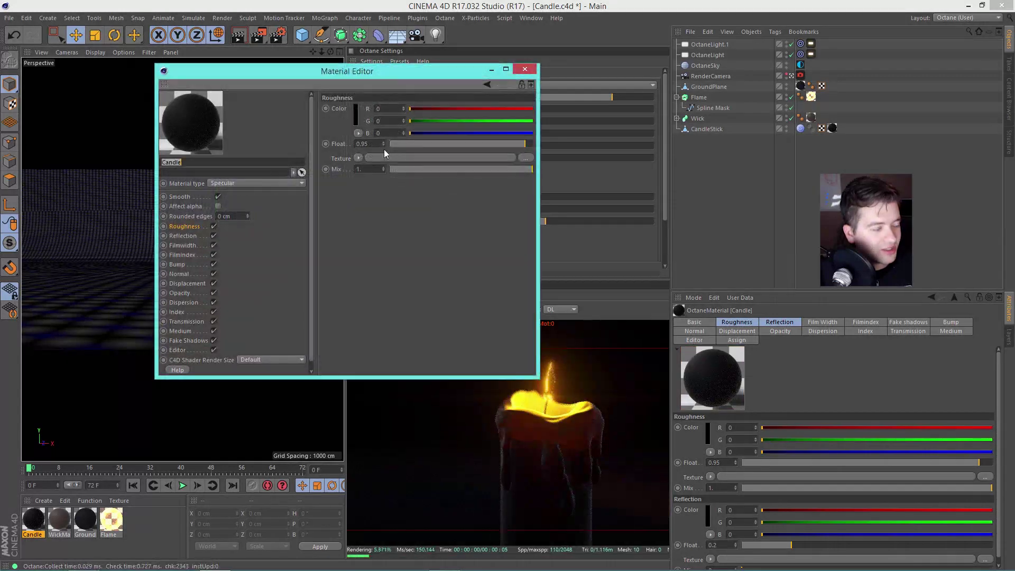
pyautogui.moveTo(375, 68); pyautogui.dragTo(427, 24)
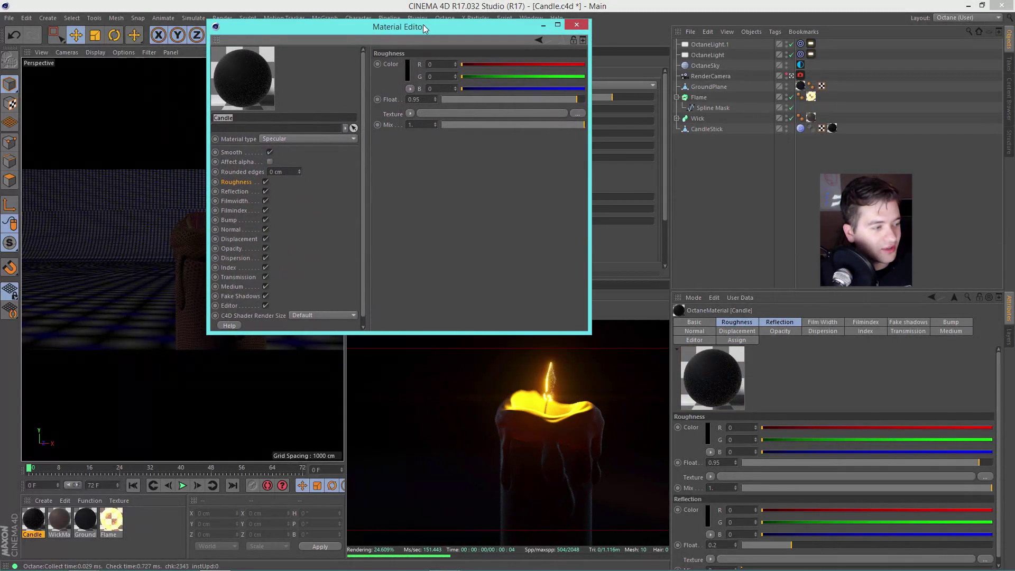
pyautogui.click(241, 281)
pyautogui.click(408, 70)
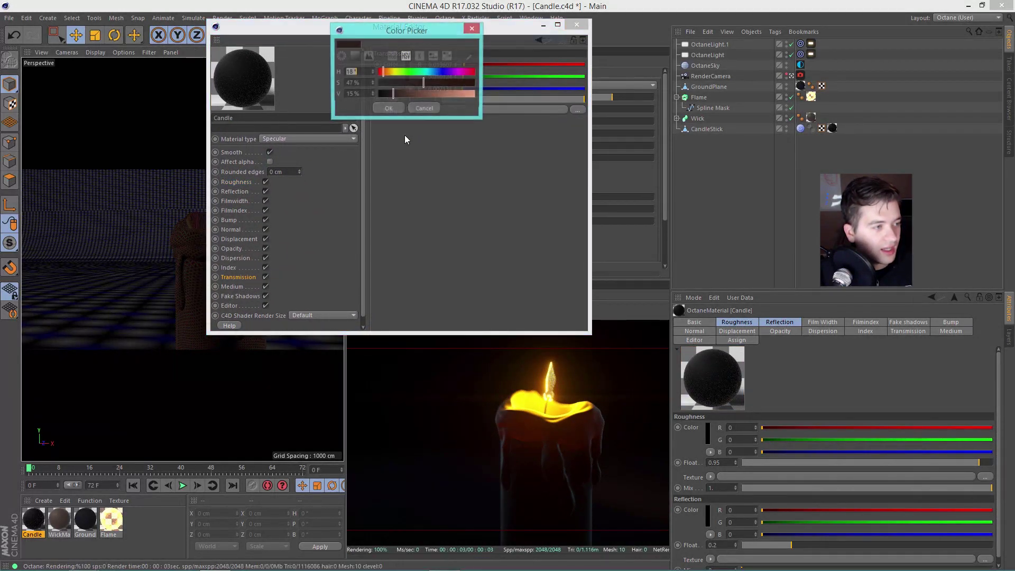
pyautogui.click(376, 109)
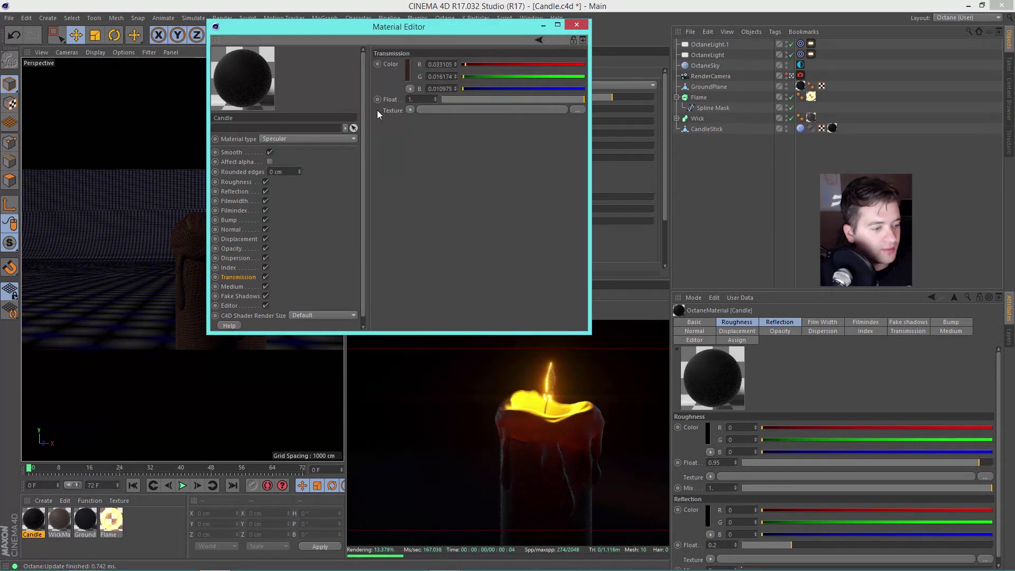
pyautogui.click(405, 72)
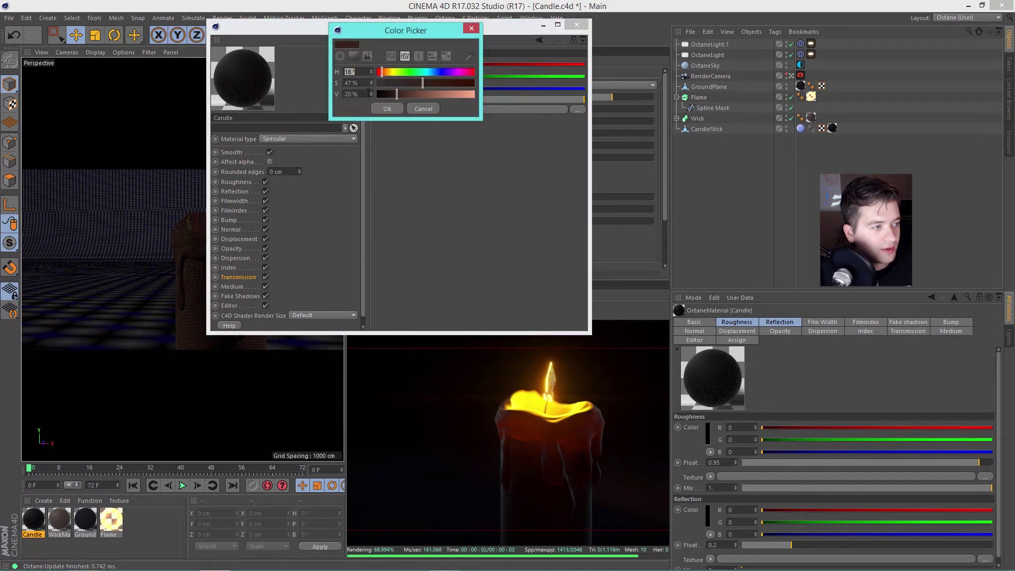
pyautogui.click(379, 111)
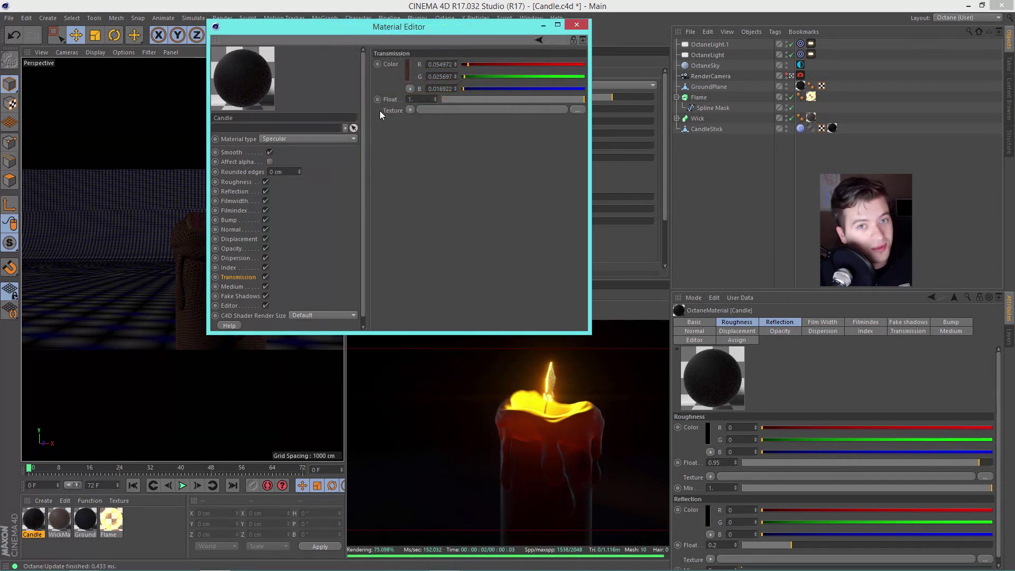
# - Raise the Candle transmission colour's value in small increments to 35%, close the Material Editor and save the scene
pyautogui.click(404, 61)
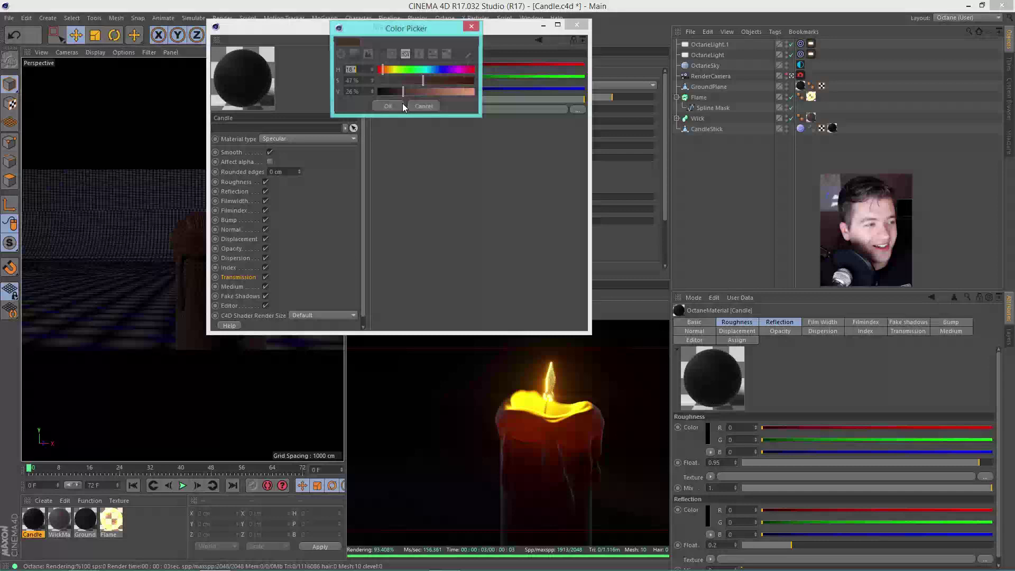
pyautogui.click(372, 90)
pyautogui.click(372, 91)
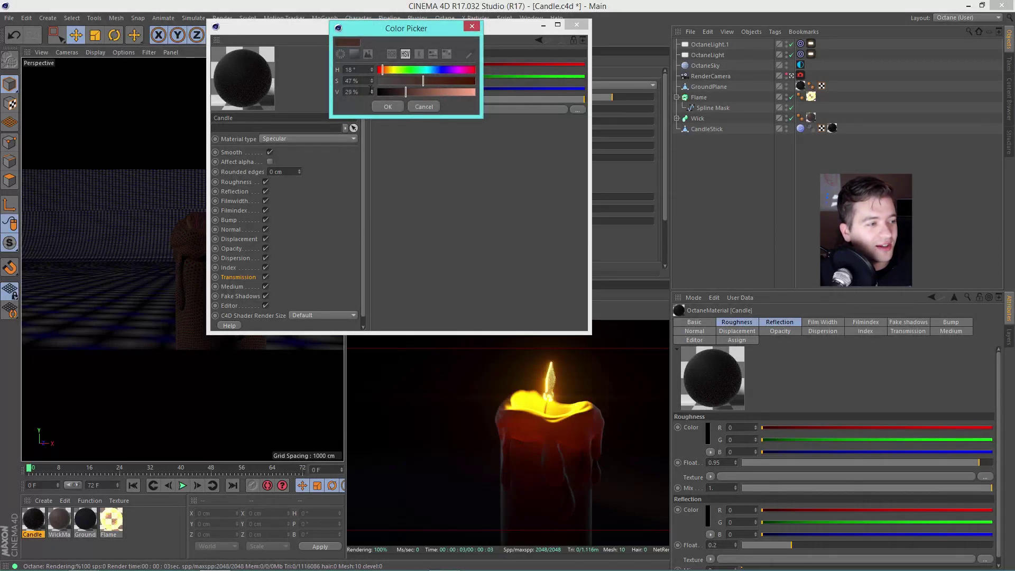
pyautogui.click(388, 106)
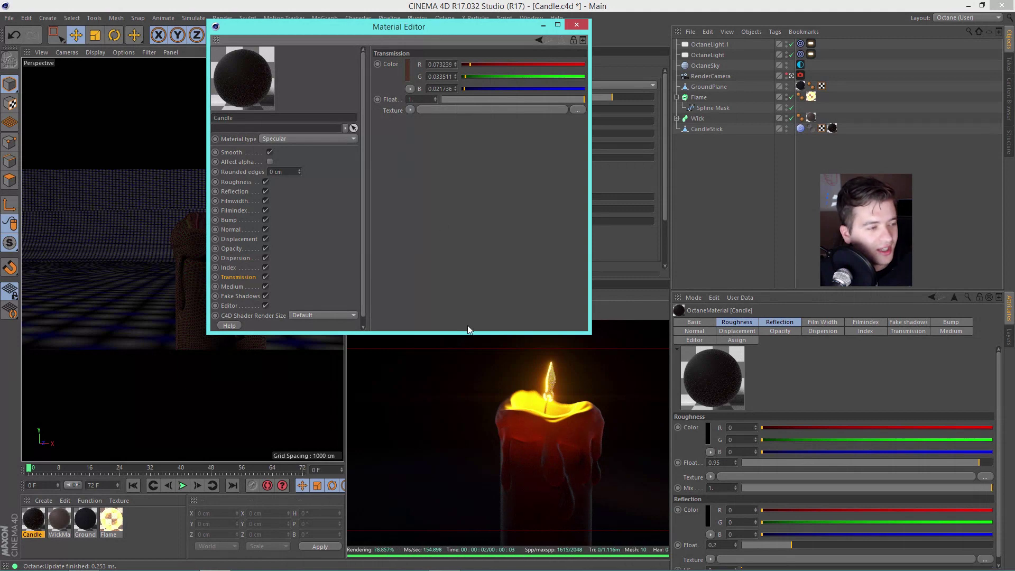
pyautogui.click(405, 74)
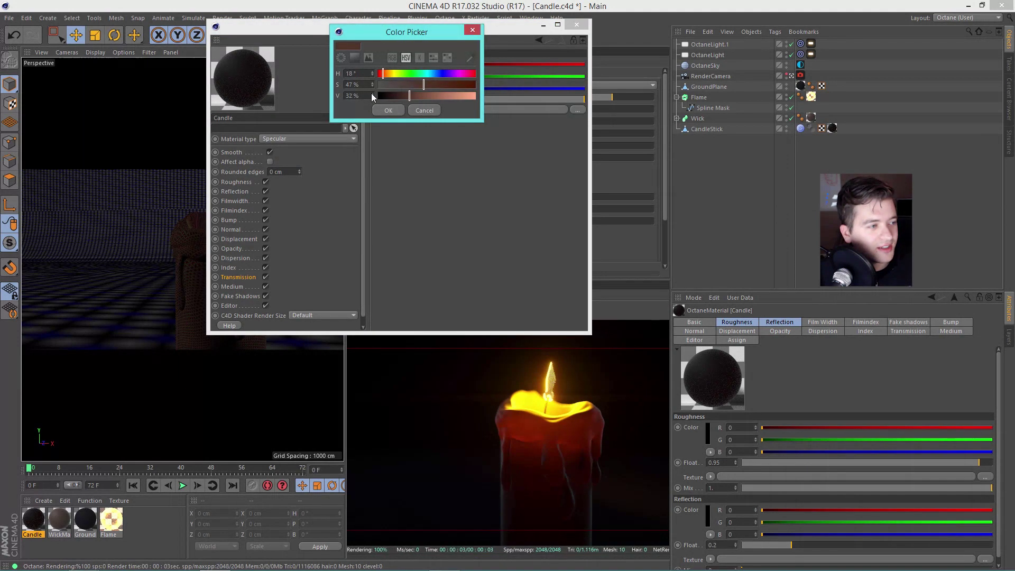
pyautogui.click(371, 94)
pyautogui.click(388, 110)
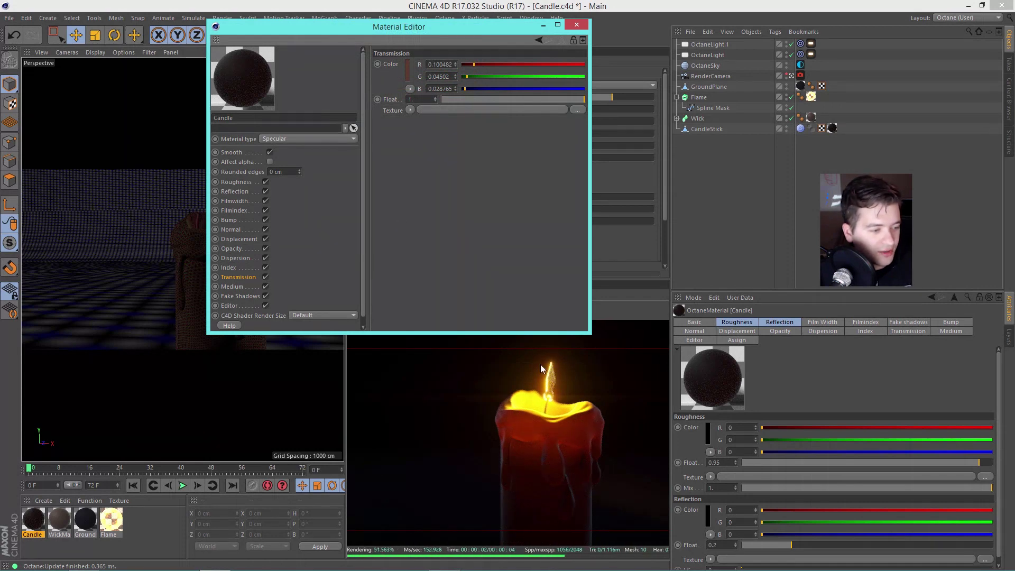
pyautogui.click(577, 26)
pyautogui.hotkey('ctrl', 's')
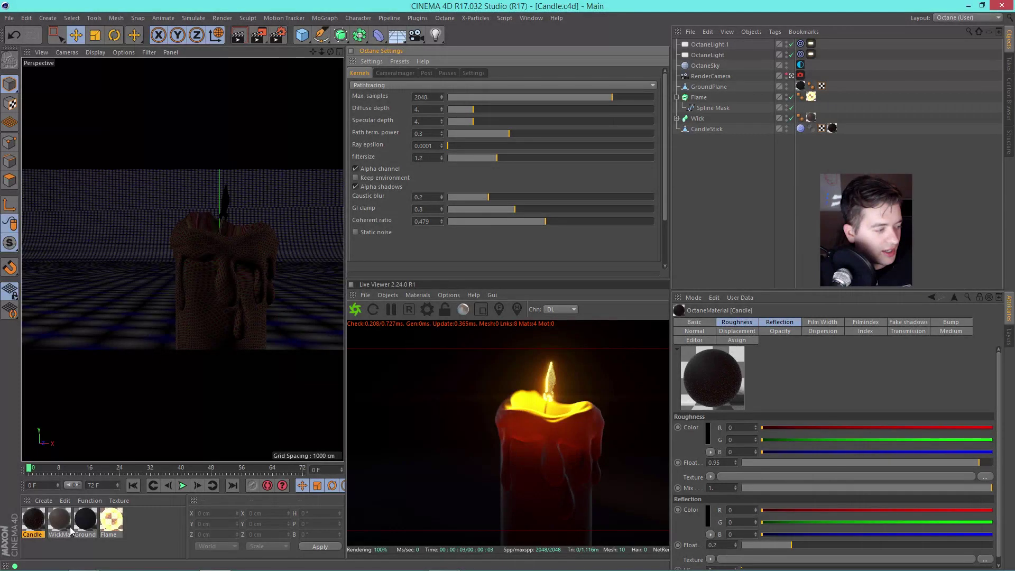
# - Load an Octane Multiply shader as the texture of the Candle material's transmission channel
pyautogui.doubleClick(37, 532)
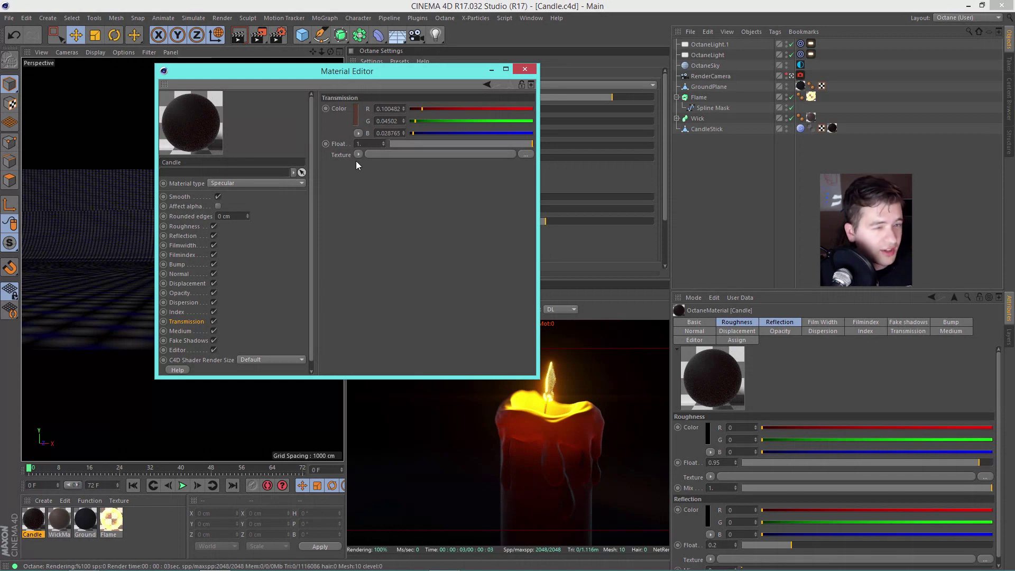
pyautogui.moveTo(375, 71); pyautogui.dragTo(504, 19)
pyautogui.click(488, 102)
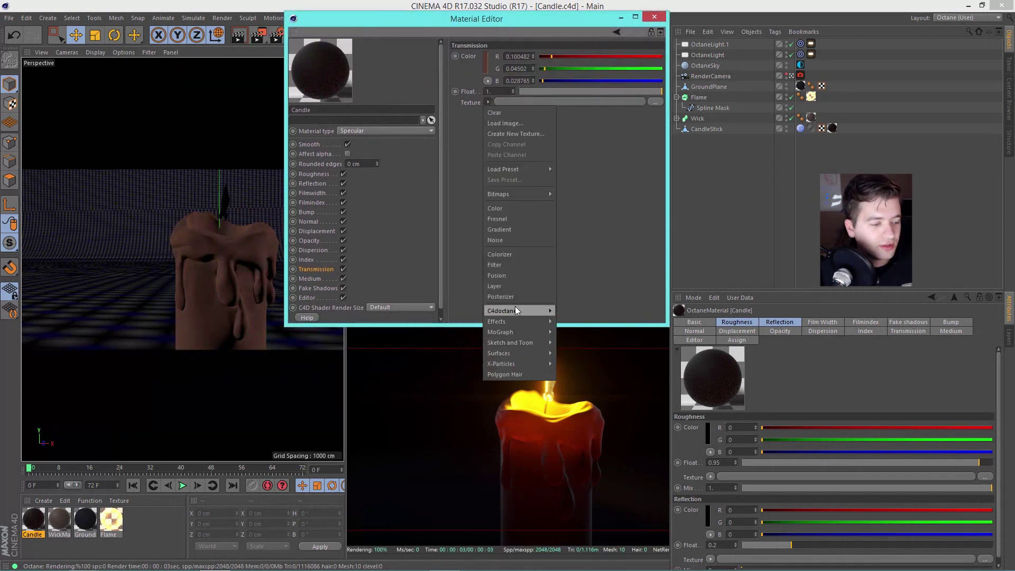
pyautogui.moveTo(516, 311)
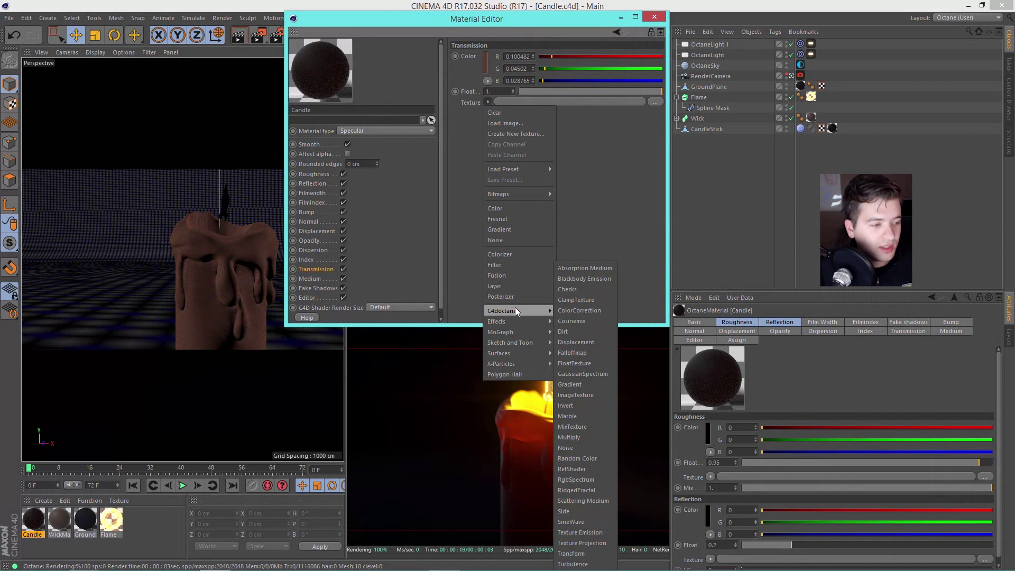
pyautogui.click(581, 437)
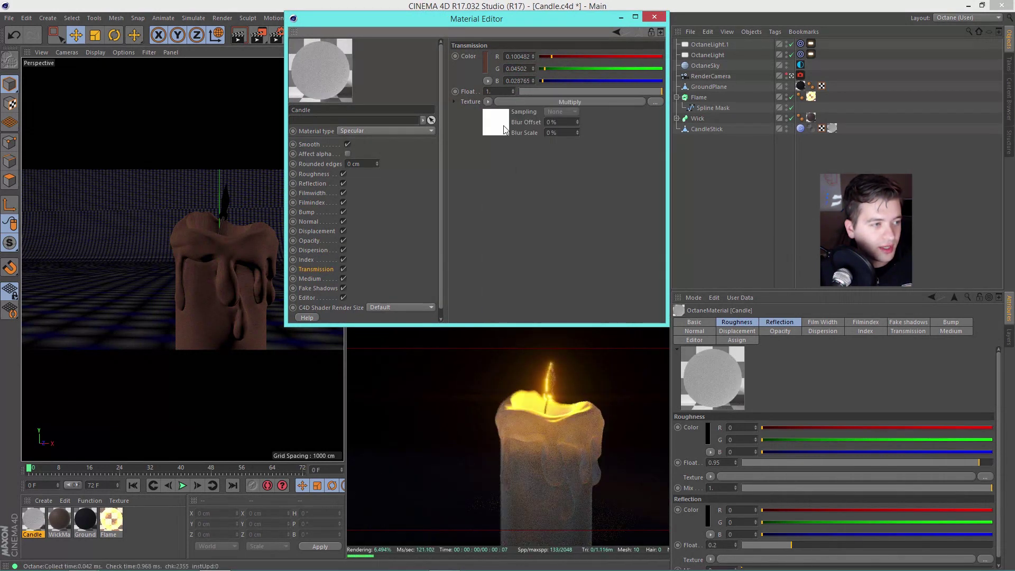
# - Store the Candle material's brown transmission colour as a new swatch in the Color Picker
pyautogui.click(486, 58)
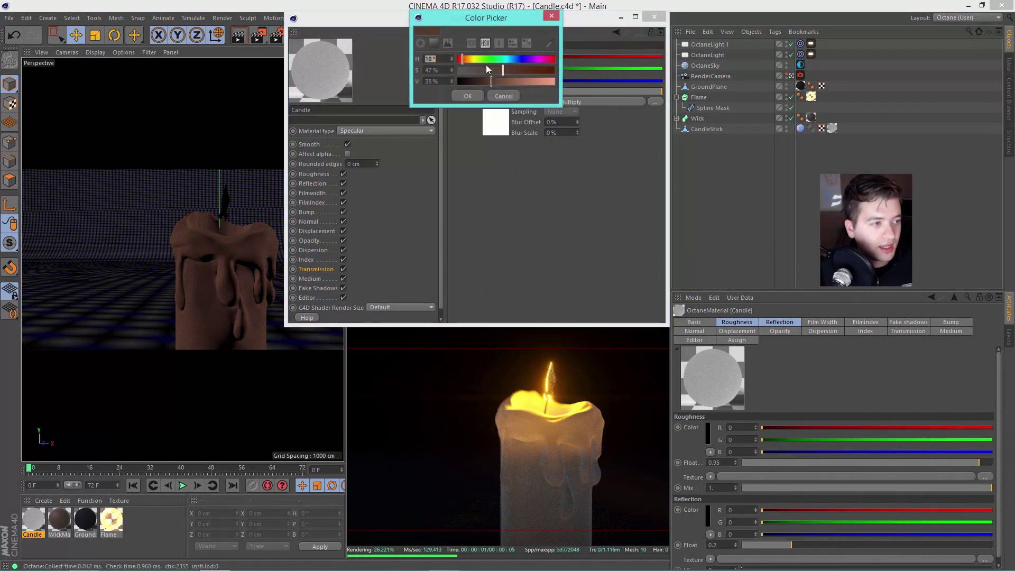
pyautogui.click(517, 47)
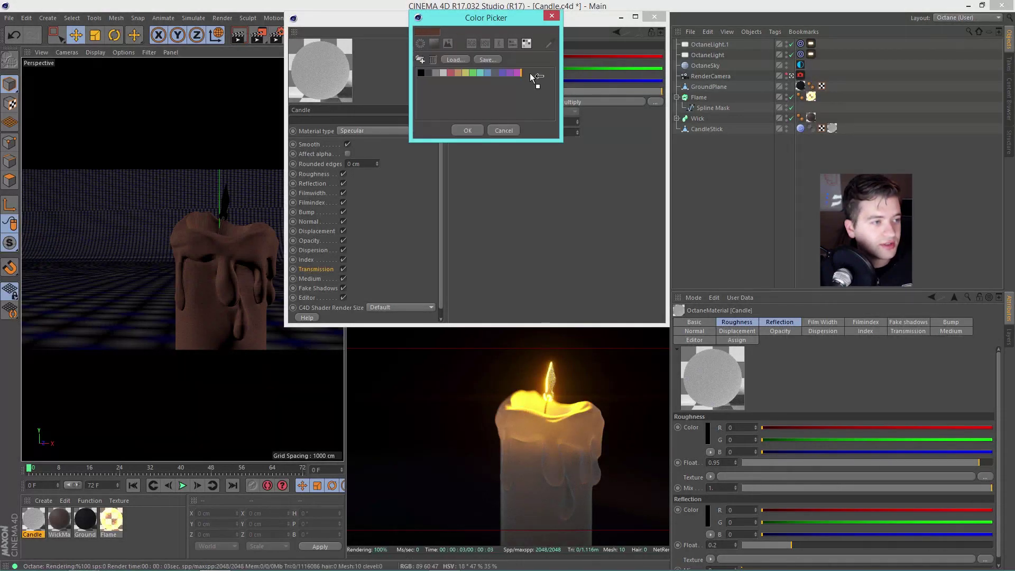
pyautogui.click(513, 44)
pyautogui.click(525, 45)
pyautogui.click(469, 130)
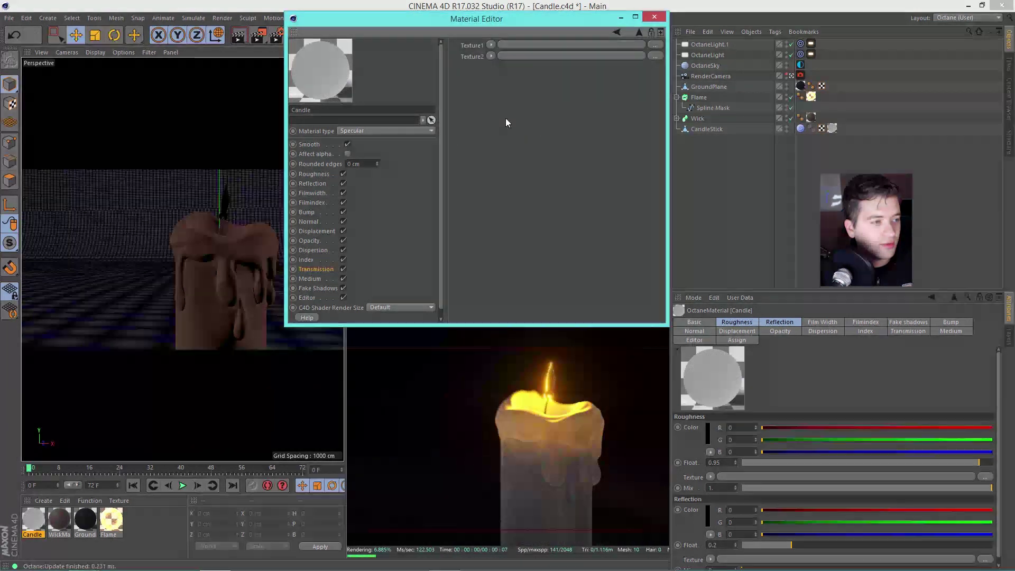
# - Give the Multiply shader an Octane RgbSpectrum as Texture1 and an Octane ImageTexture as Texture2
pyautogui.click(491, 56)
pyautogui.moveTo(507, 254)
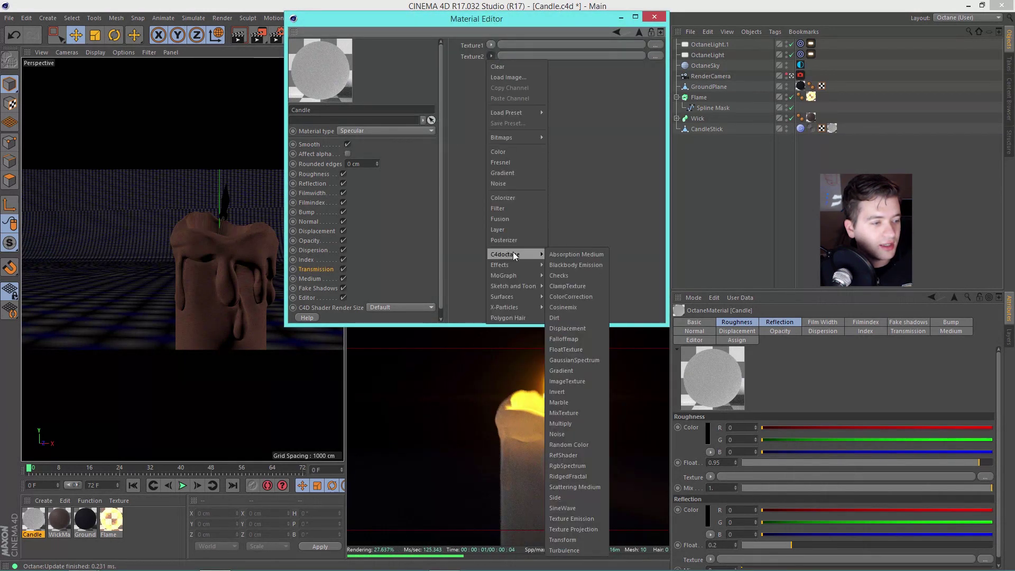
pyautogui.click(560, 122)
pyautogui.click(491, 45)
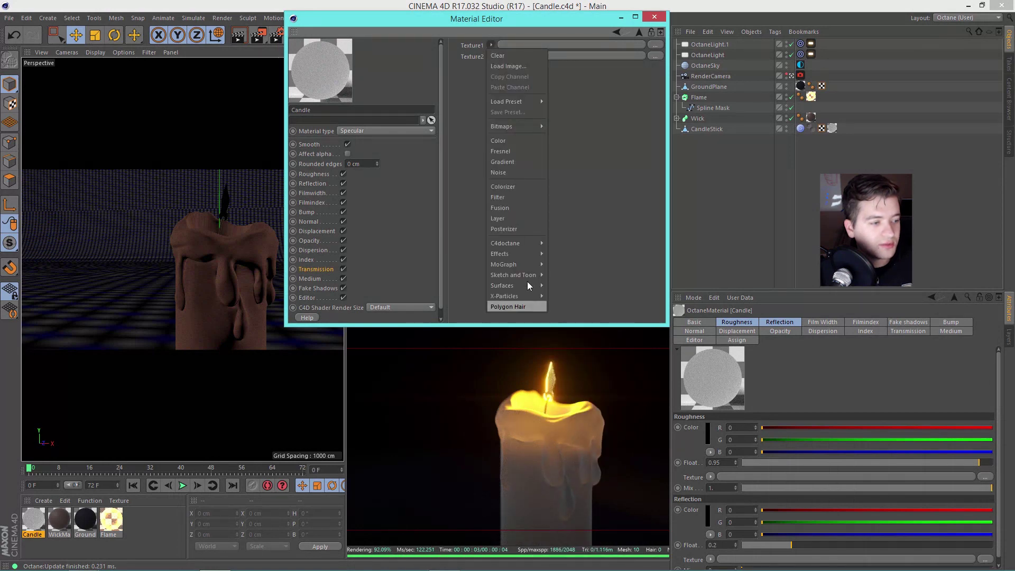
pyautogui.moveTo(517, 243)
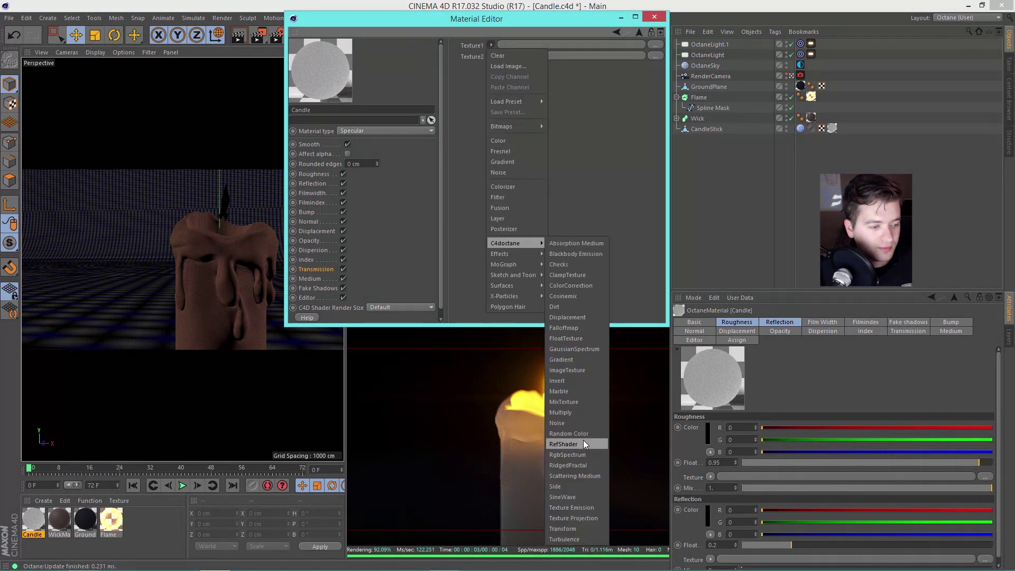
pyautogui.click(588, 455)
pyautogui.click(491, 87)
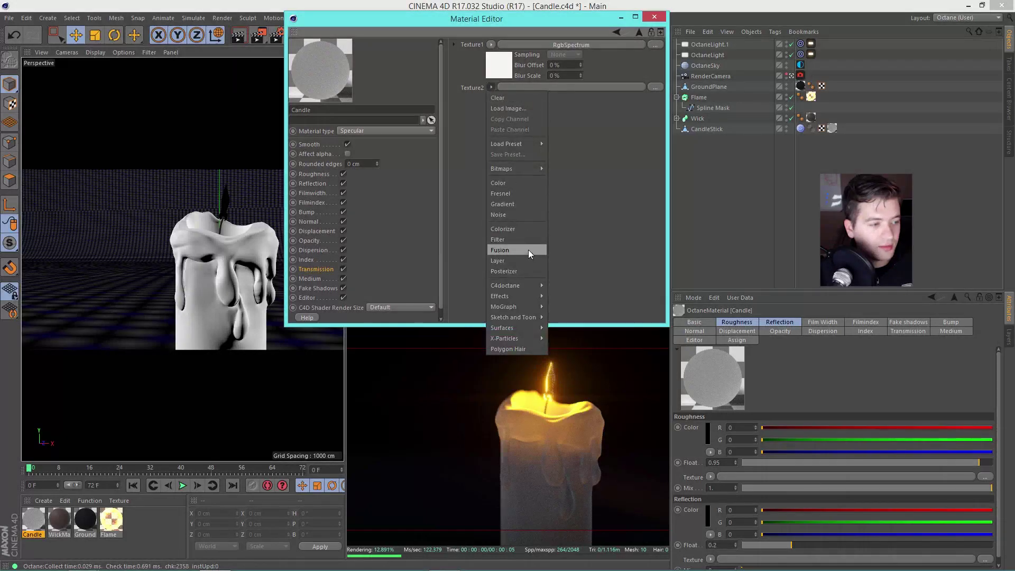
pyautogui.moveTo(522, 288)
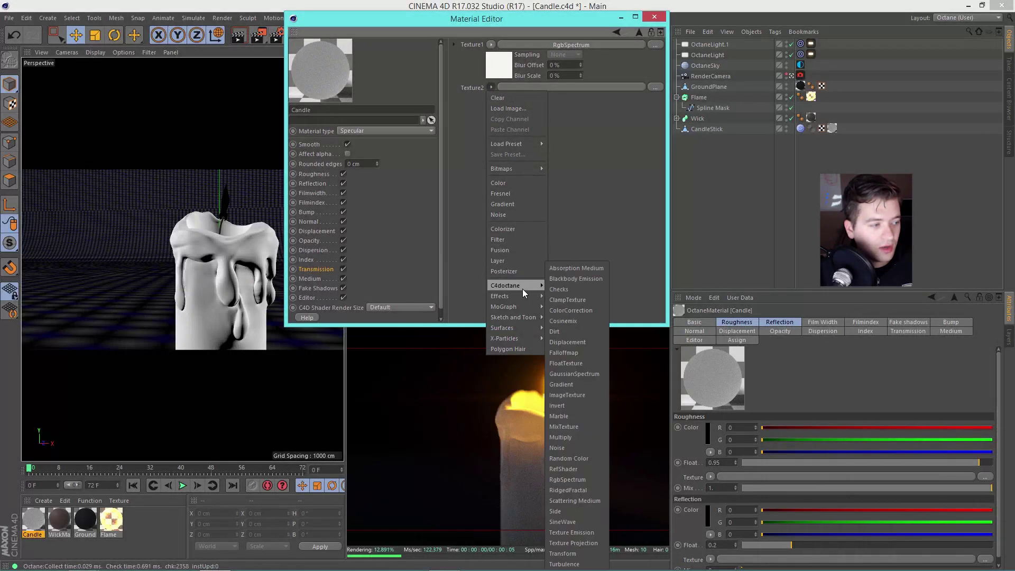
pyautogui.click(582, 395)
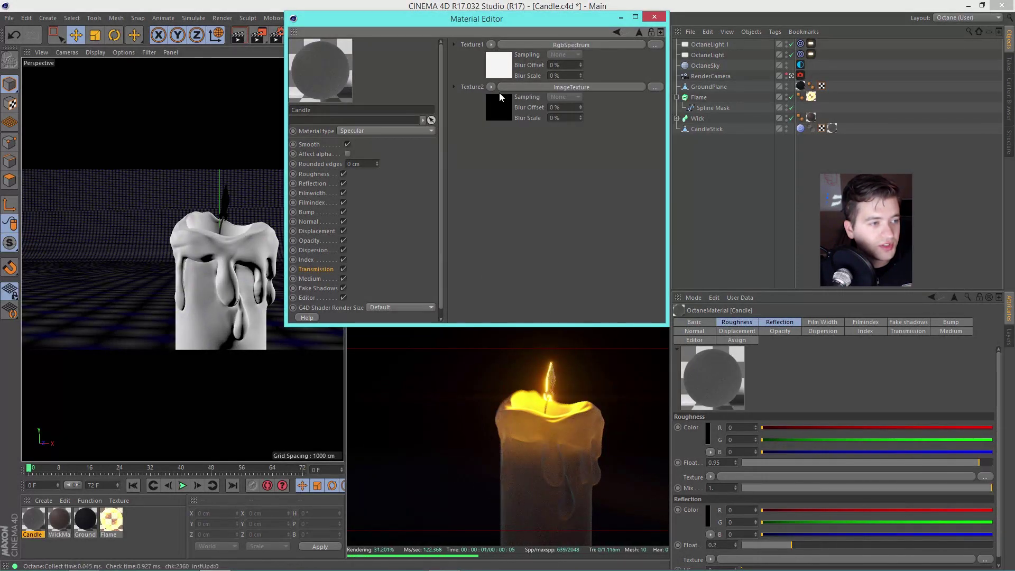
# - Set the RgbSpectrum colour in the Multiply shader's Texture1 to the stored brown swatch and return to the Multiply shader
pyautogui.click(509, 75)
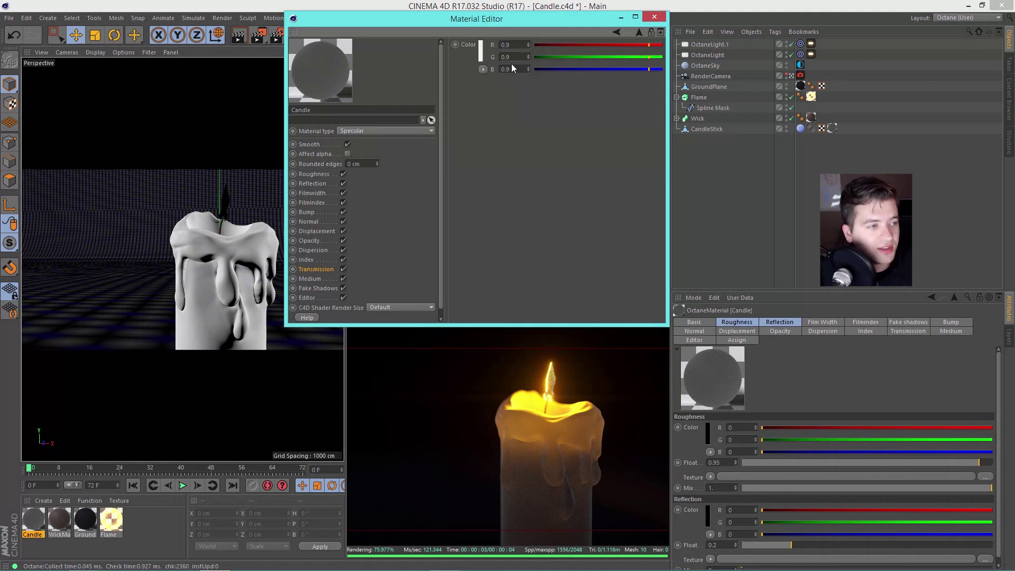
pyautogui.click(484, 57)
pyautogui.click(518, 35)
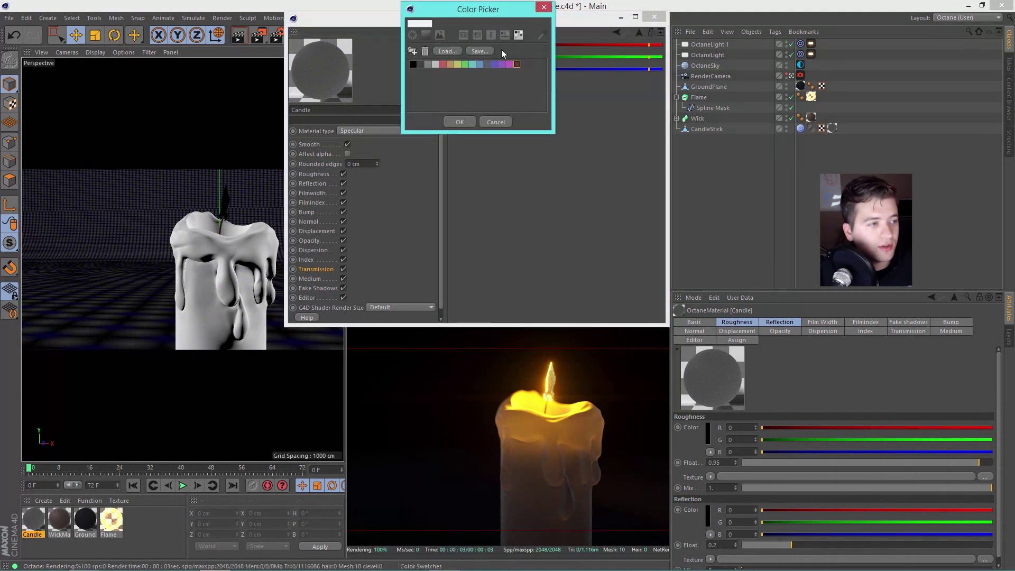
pyautogui.click(449, 125)
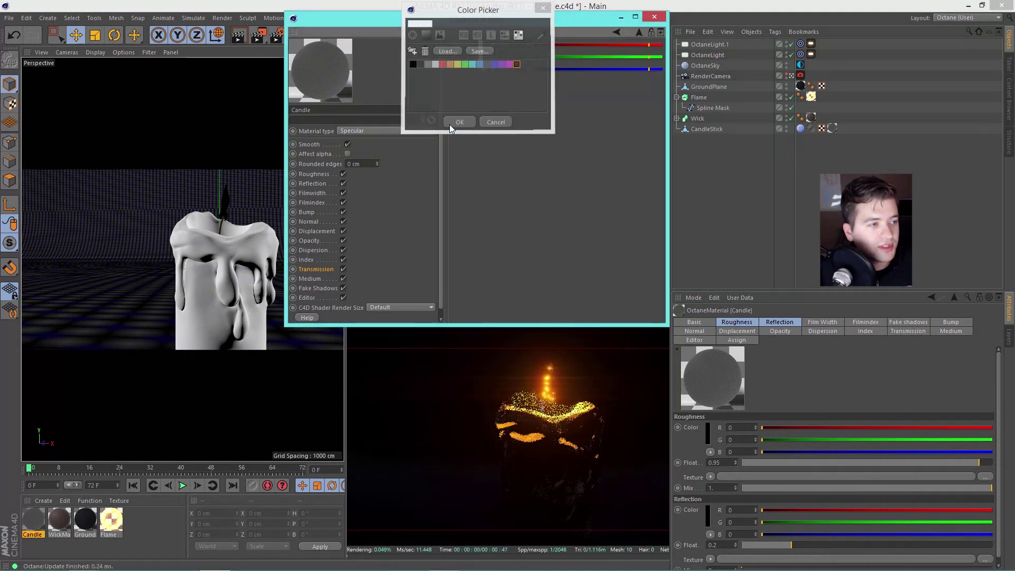
pyautogui.click(481, 58)
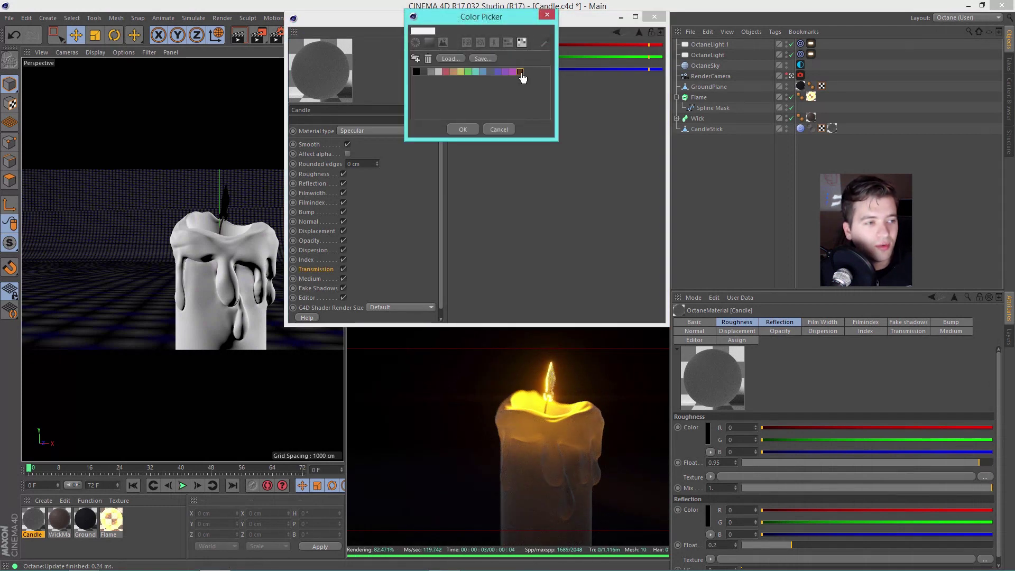
pyautogui.click(520, 72)
pyautogui.click(464, 129)
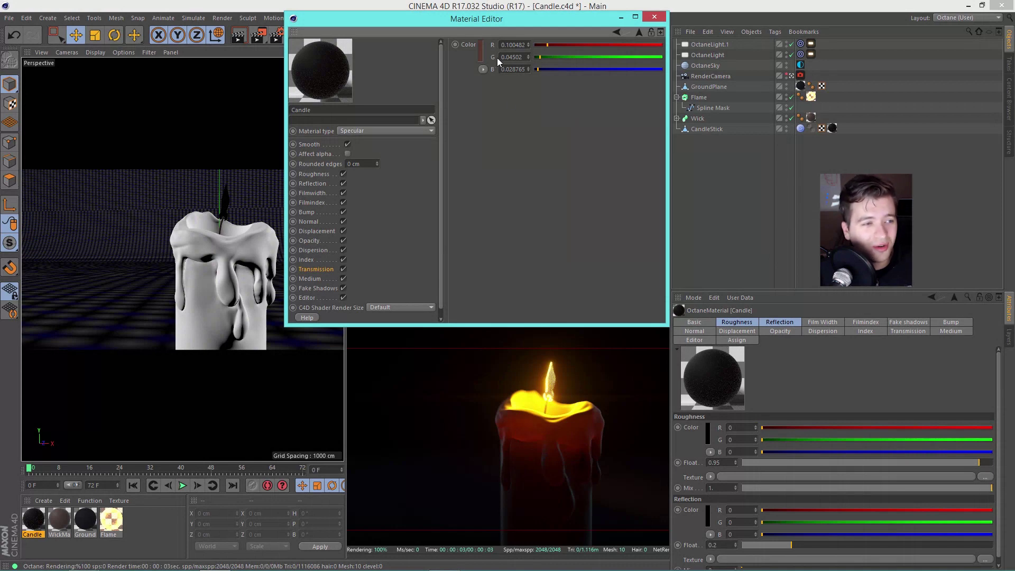
pyautogui.click(639, 31)
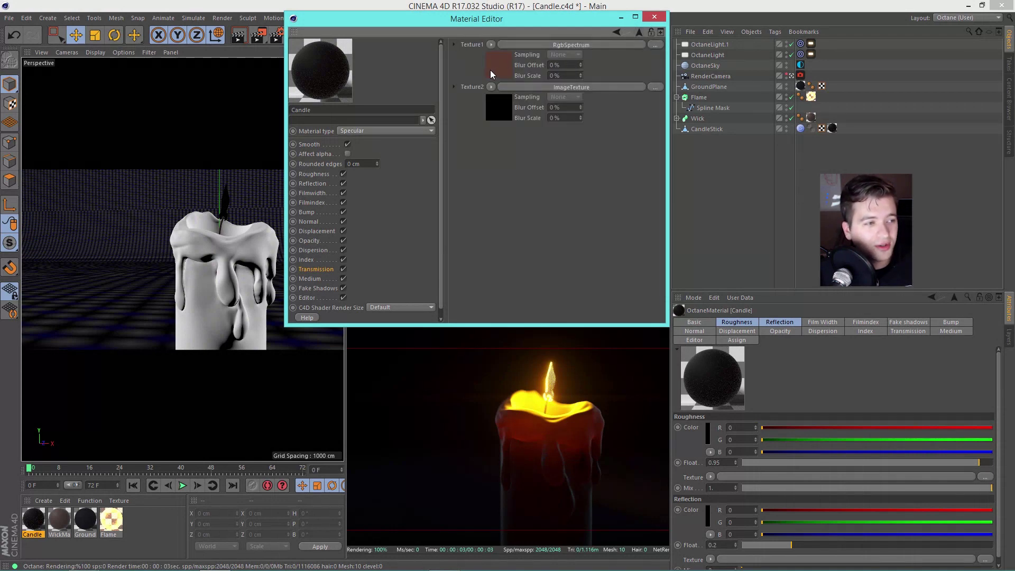
# - Load GW_Grime_001.jpg as the file of the Multiply shader's ImageTexture in Texture2
pyautogui.click(505, 115)
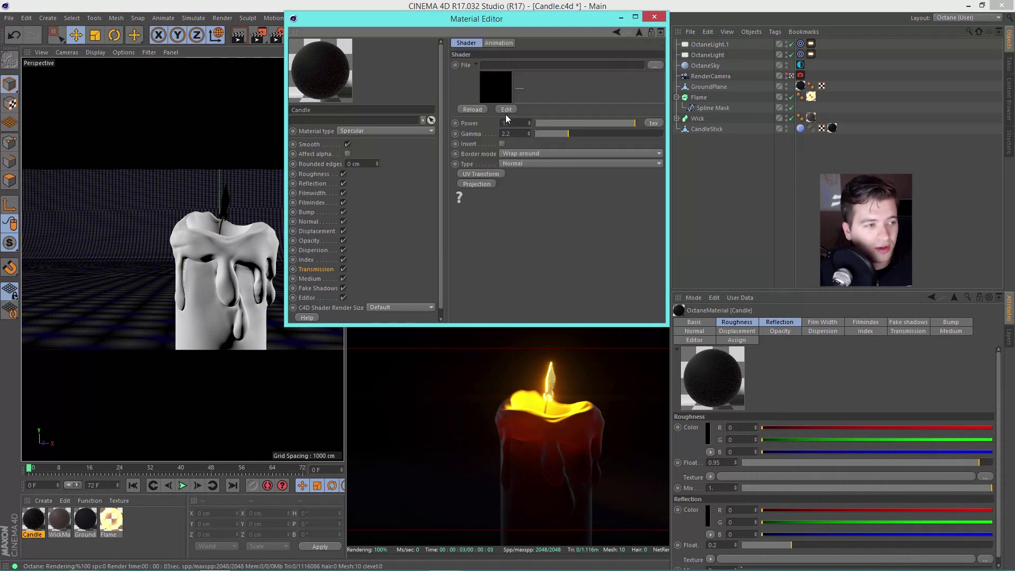
pyautogui.click(653, 67)
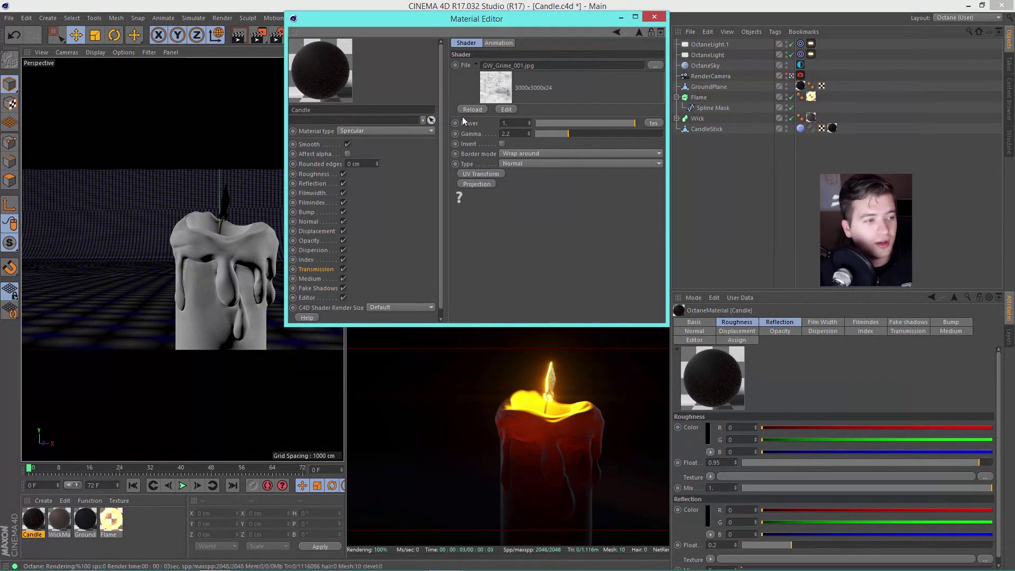
pyautogui.click(639, 34)
pyautogui.click(519, 87)
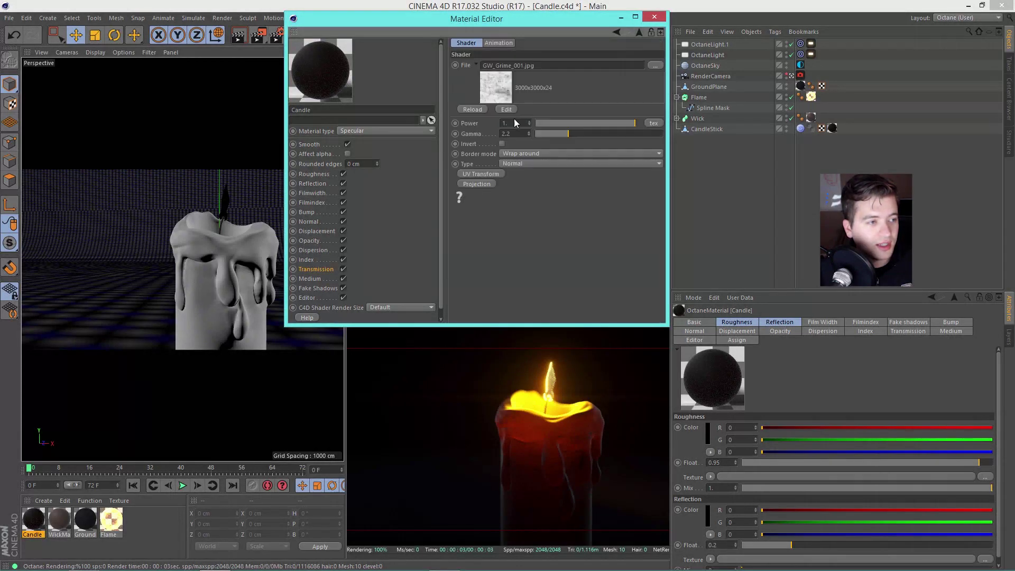
# - Try Gamma values of 1, 2.2 and 6 on the grime ImageTexture
pyautogui.write('1')
pyautogui.press('Return')
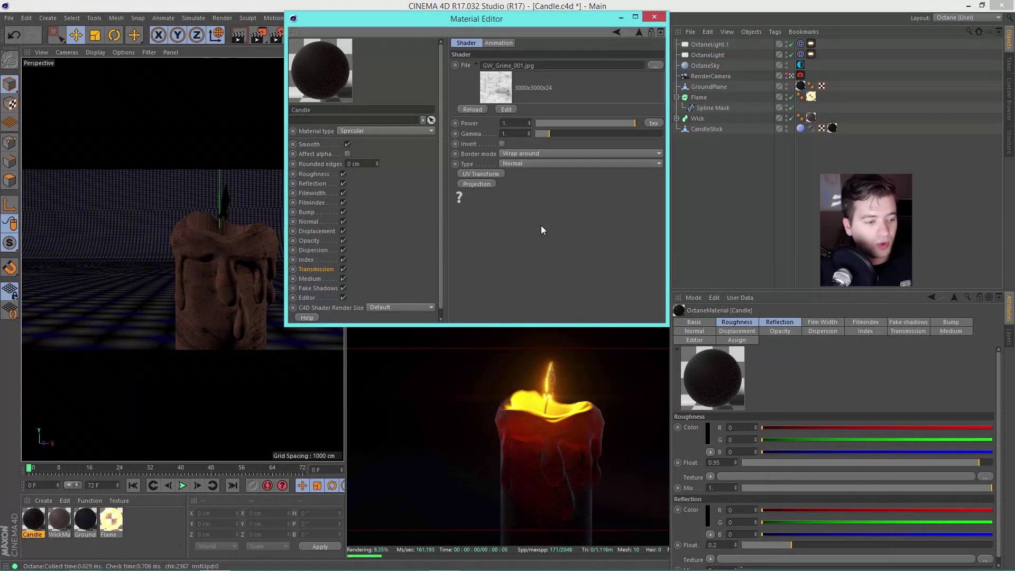
pyautogui.doubleClick(513, 134)
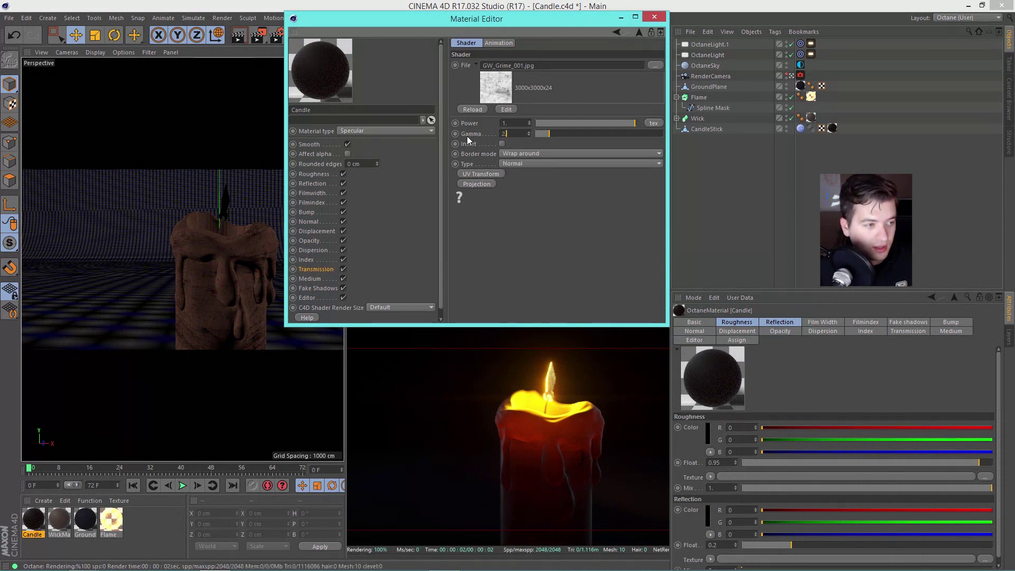
pyautogui.write('2.2')
pyautogui.press('Return')
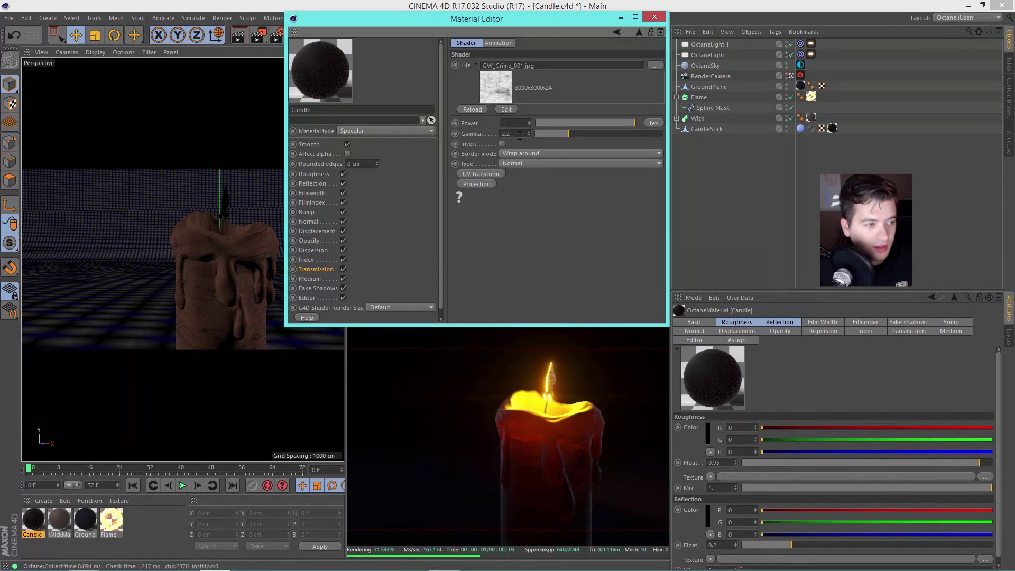
pyautogui.click(505, 133)
pyautogui.write('6')
pyautogui.press('Return')
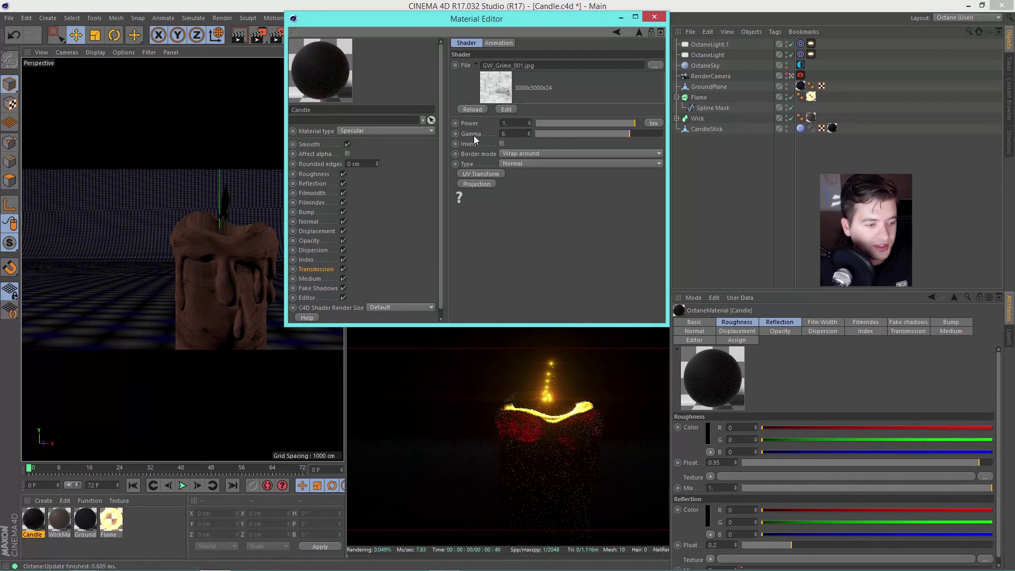
# - Compare lower Gamma settings of 5, 3, 2.2 and 1 on the grime ImageTexture
pyautogui.click(529, 136)
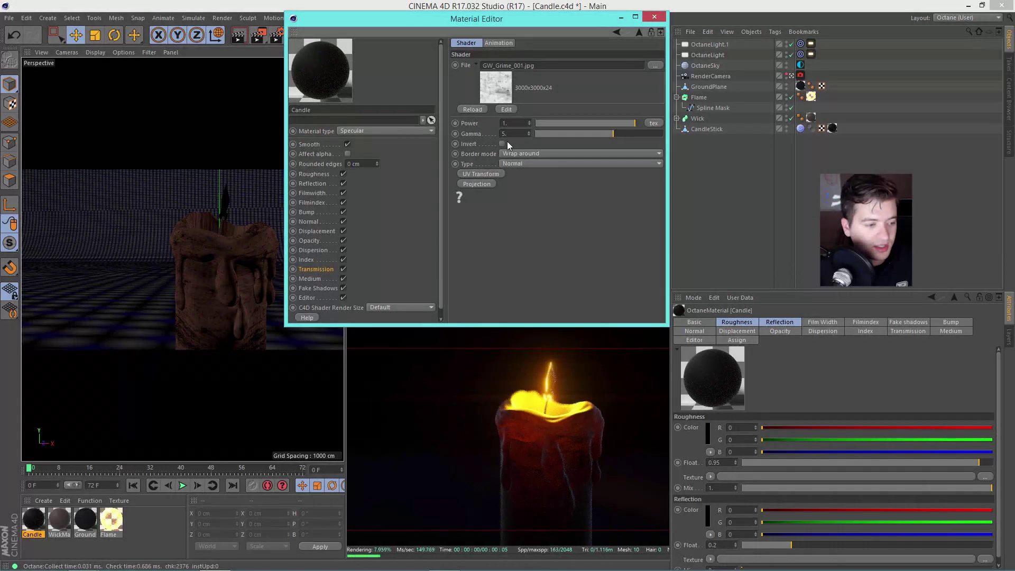
pyautogui.write('3')
pyautogui.press('Return')
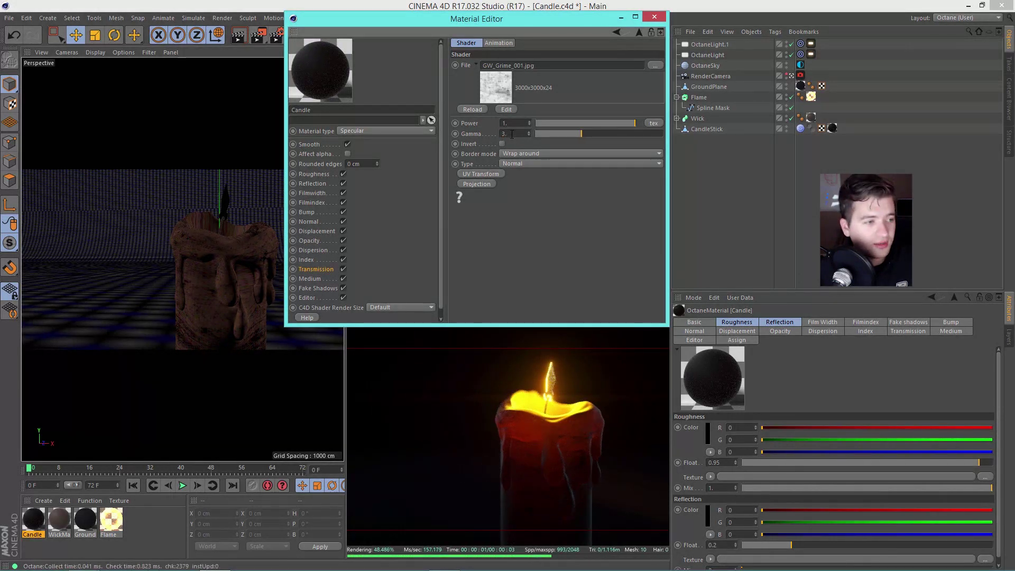
pyautogui.write('2.2')
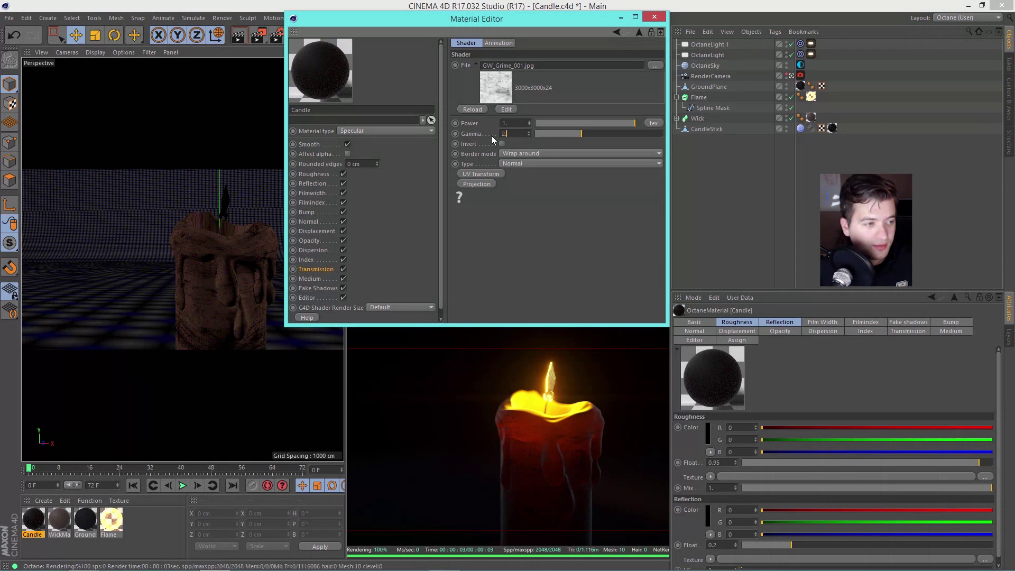
pyautogui.press('Return')
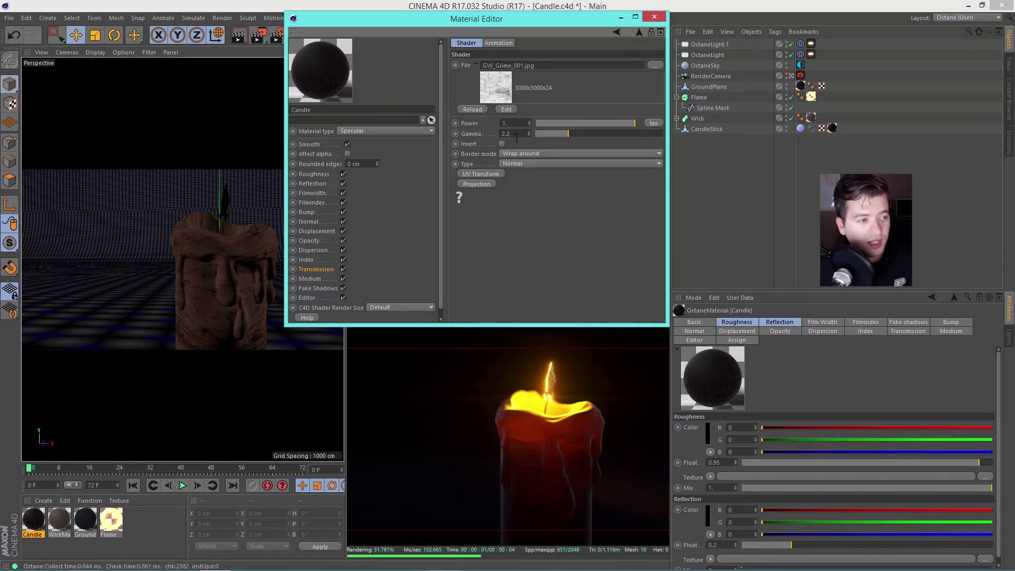
pyautogui.write('1')
pyautogui.press('Return')
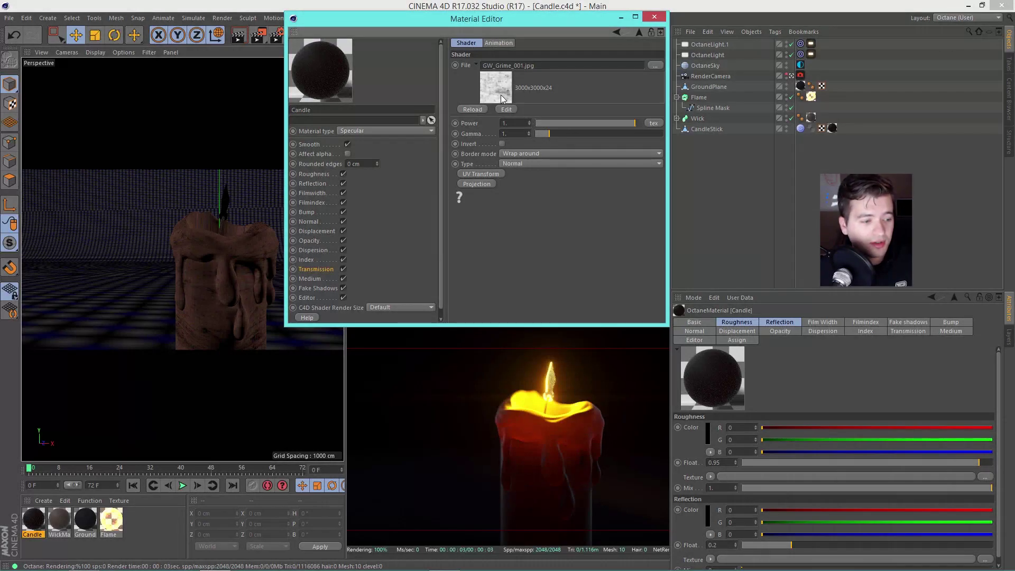
# - Set the grime ImageTexture's Gamma to 3 and close the Material Editor
pyautogui.moveTo(509, 134); pyautogui.dragTo(478, 137)
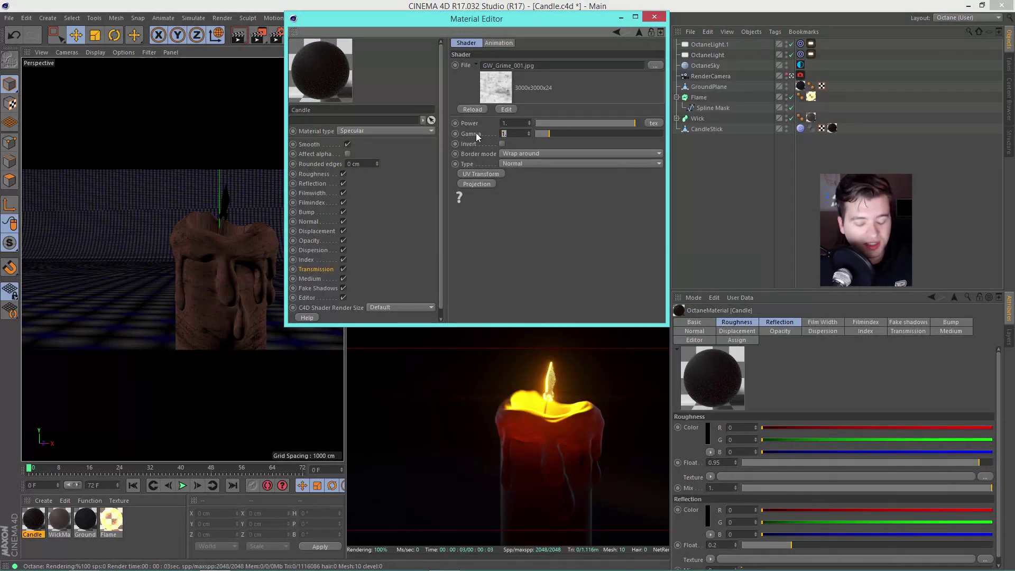
pyautogui.write('3')
pyautogui.press('Return')
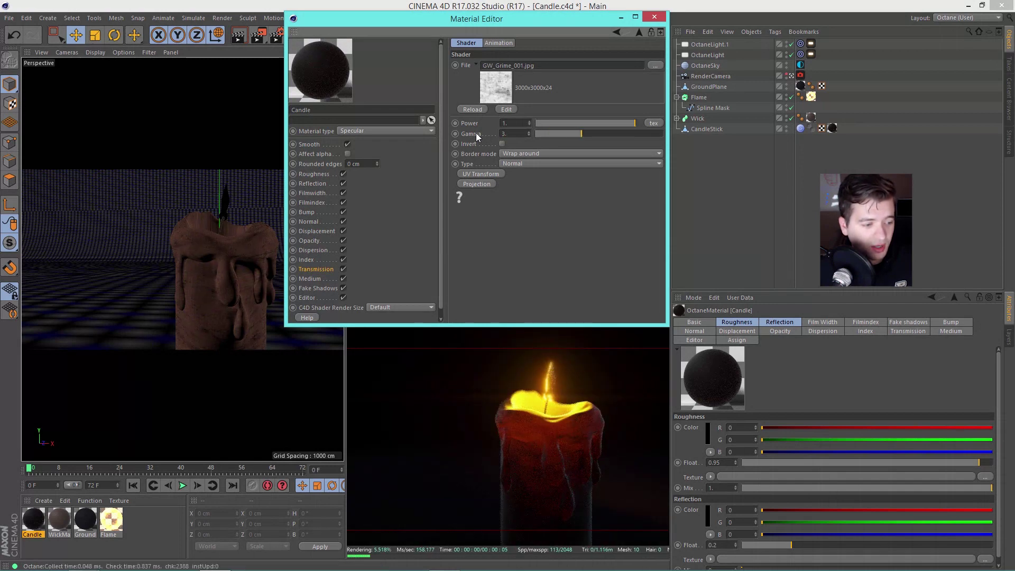
pyautogui.click(654, 17)
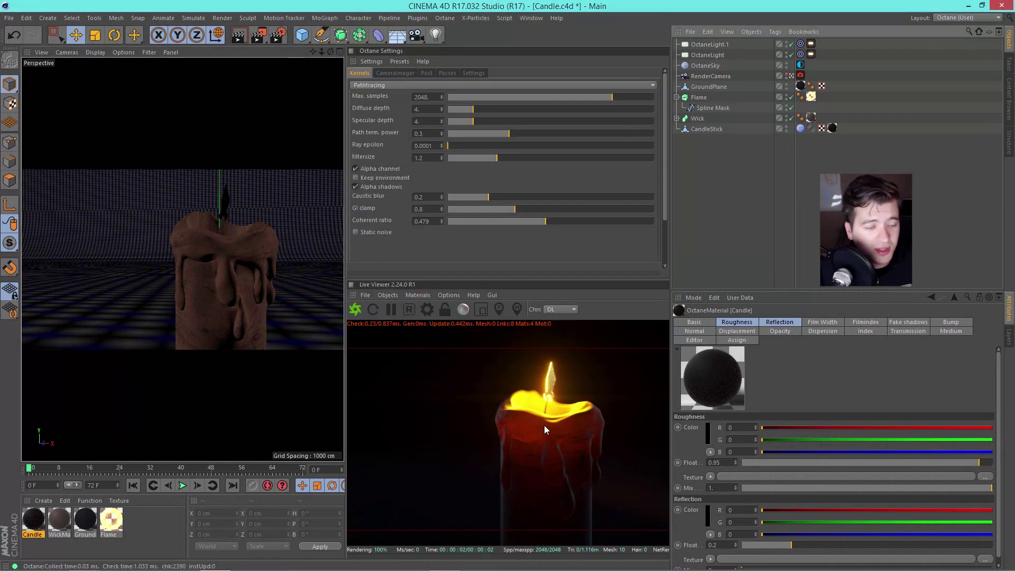
# - Set the CandleStick texture tag's projection to Cylindrical, fit it to the object in Texture mode, and return to Model mode
pyautogui.click(705, 129)
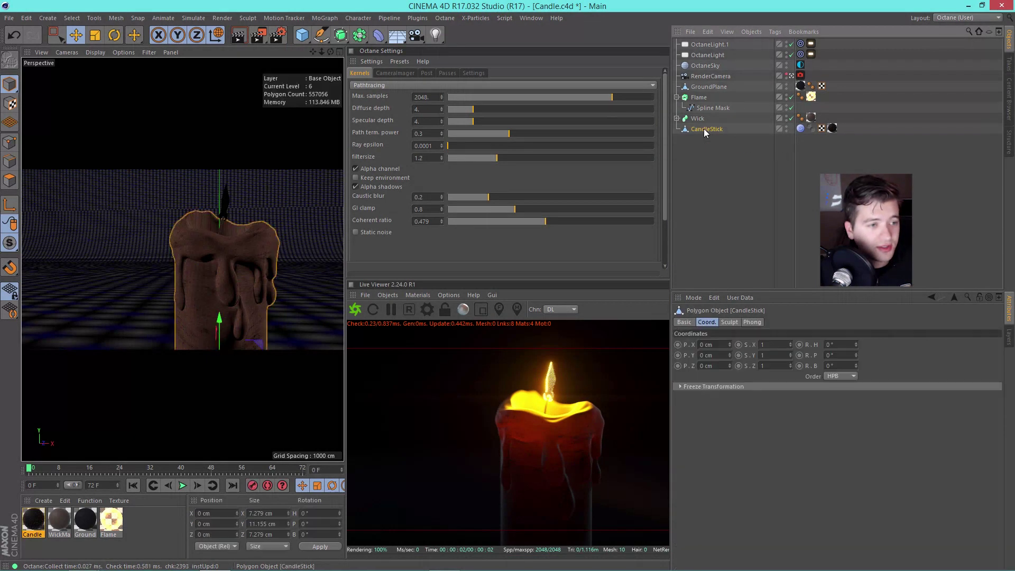
pyautogui.click(11, 104)
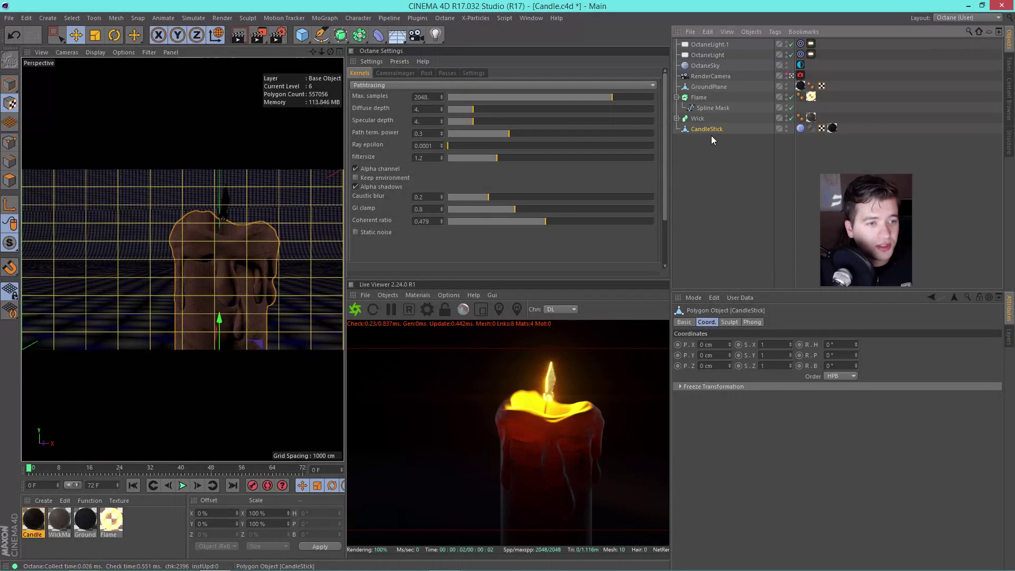
pyautogui.click(832, 128)
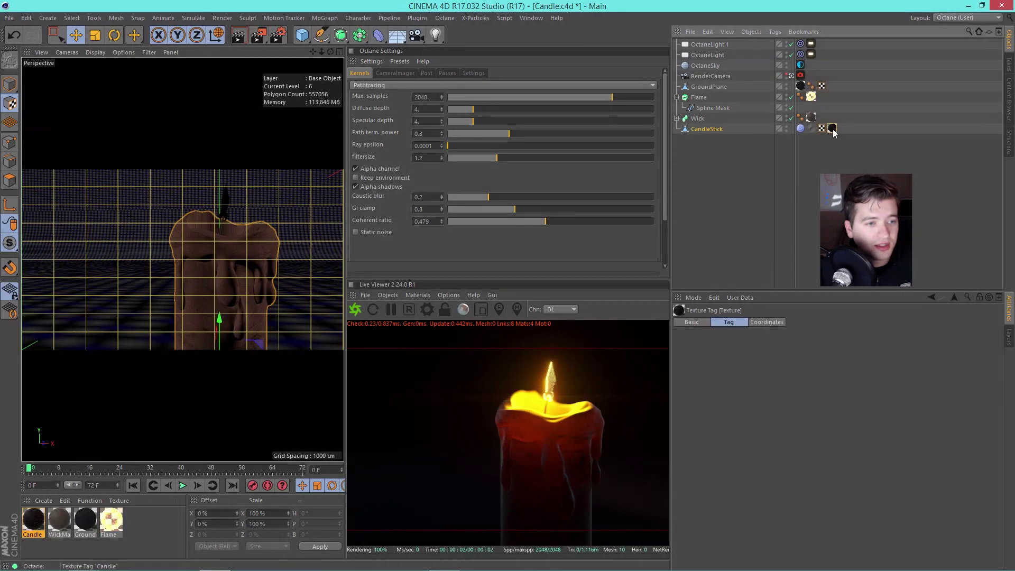
pyautogui.click(761, 365)
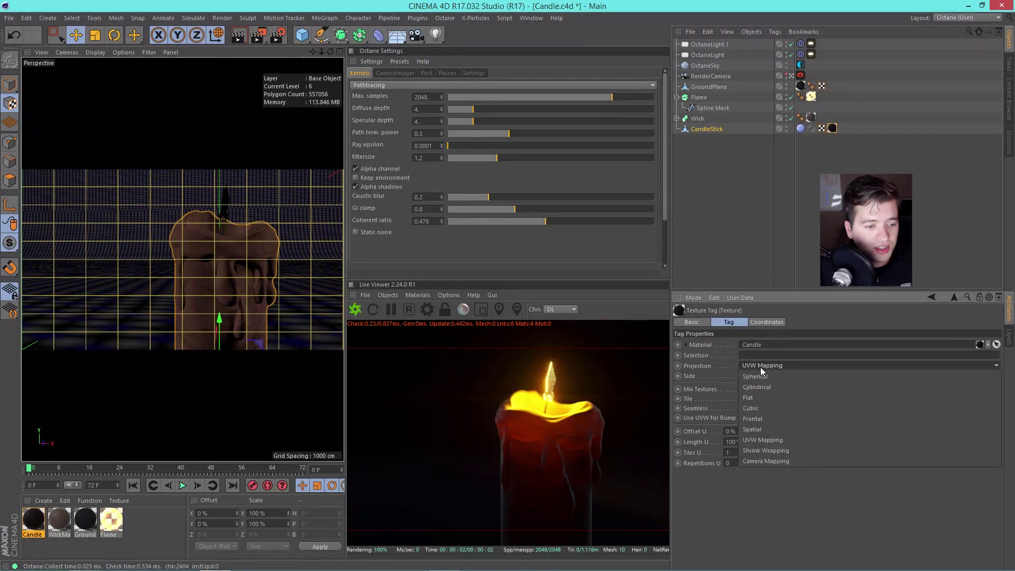
pyautogui.click(768, 388)
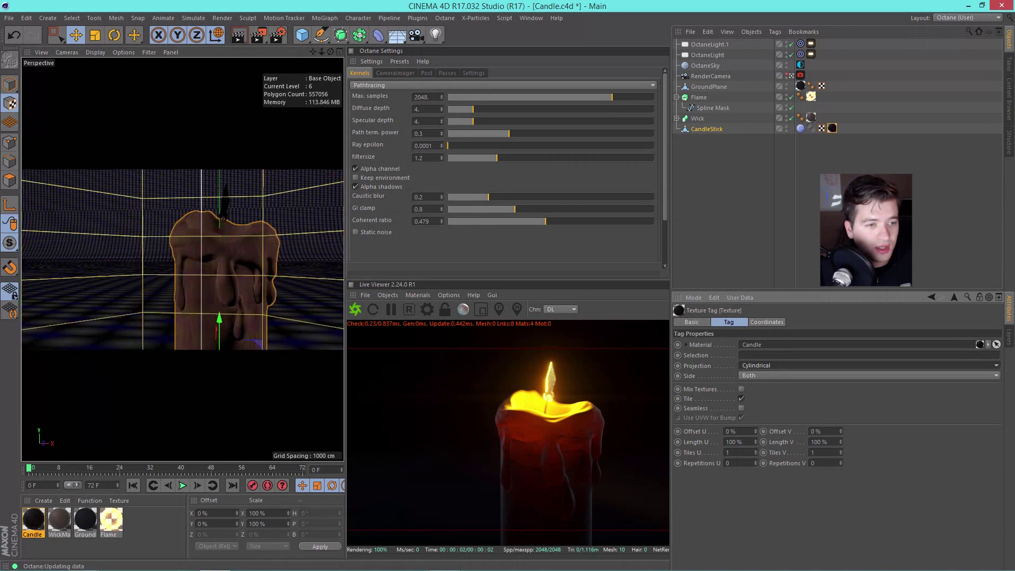
pyautogui.rightClick(833, 128)
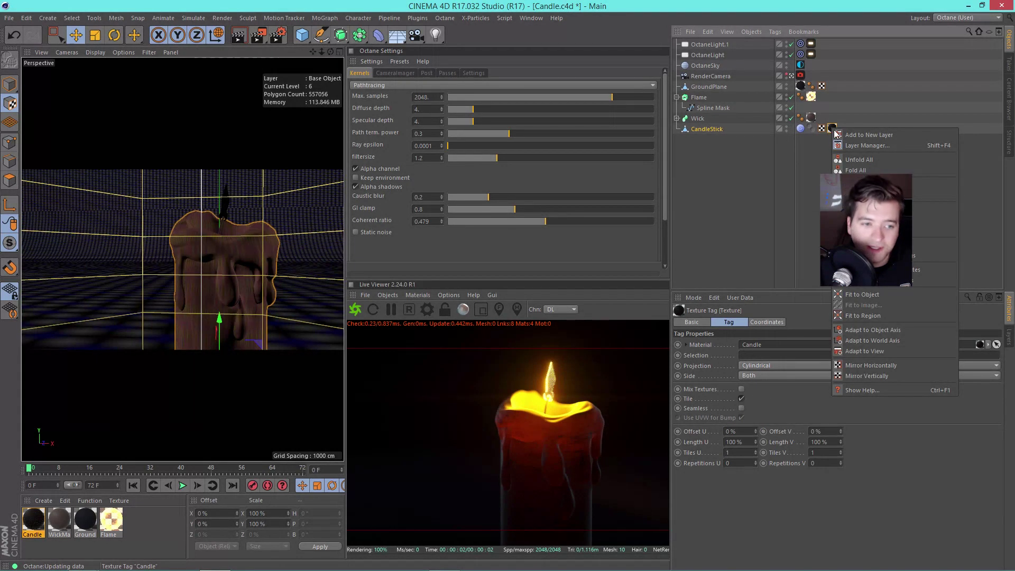
pyautogui.click(861, 297)
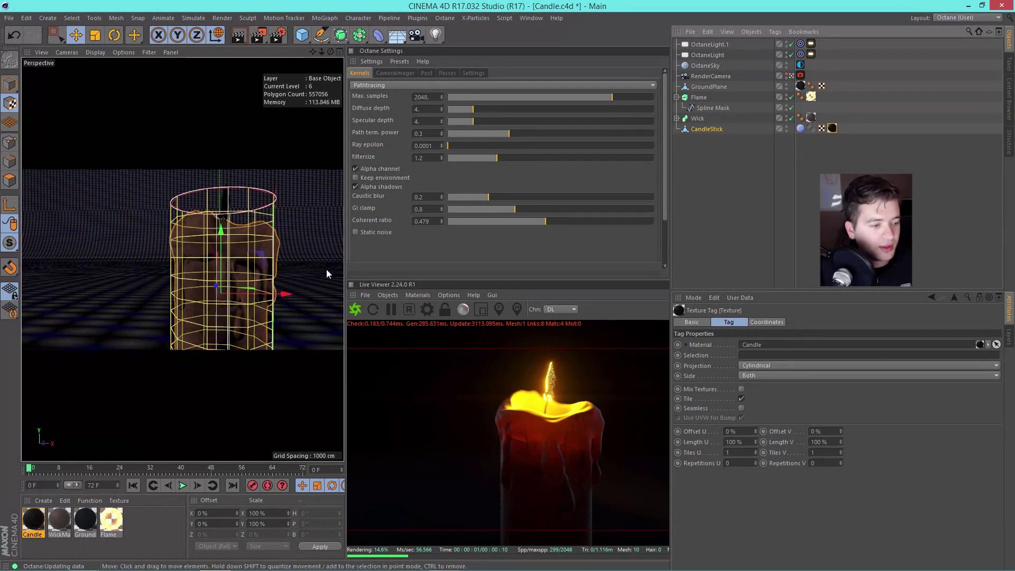
pyautogui.click(753, 175)
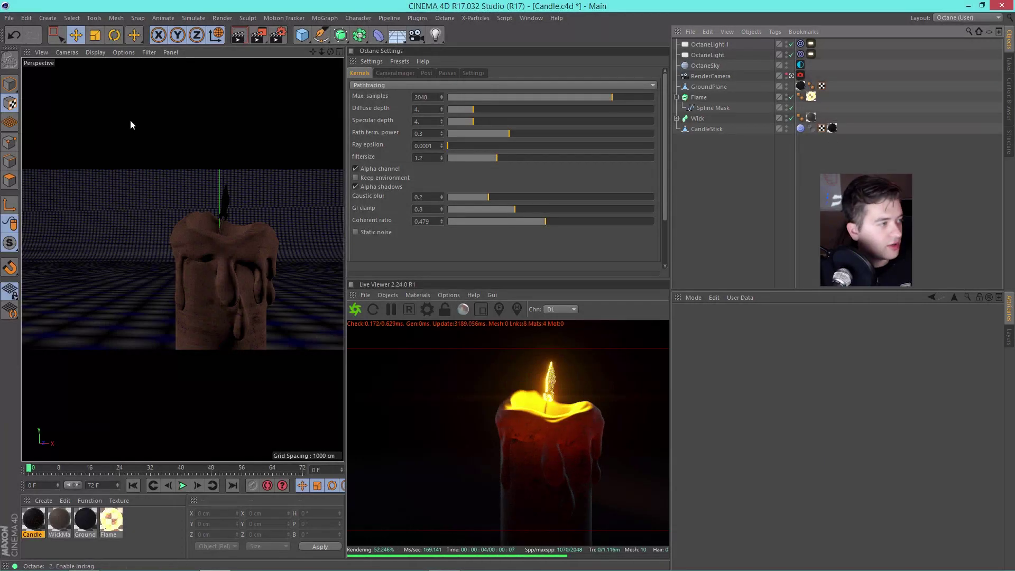
pyautogui.click(10, 83)
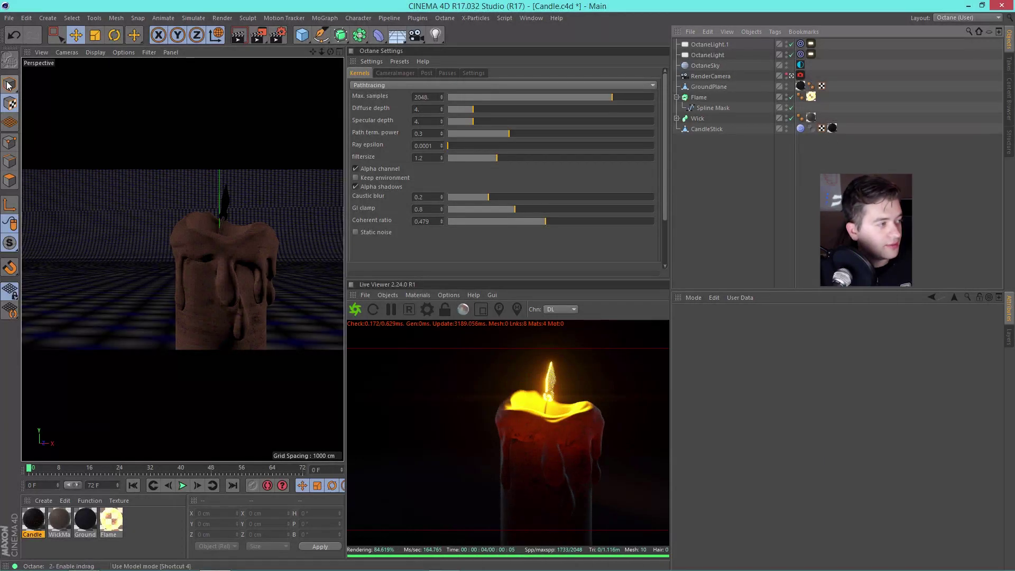
# - Set Length U and Length V of the CandleStick texture tag to 20% each
pyautogui.click(831, 129)
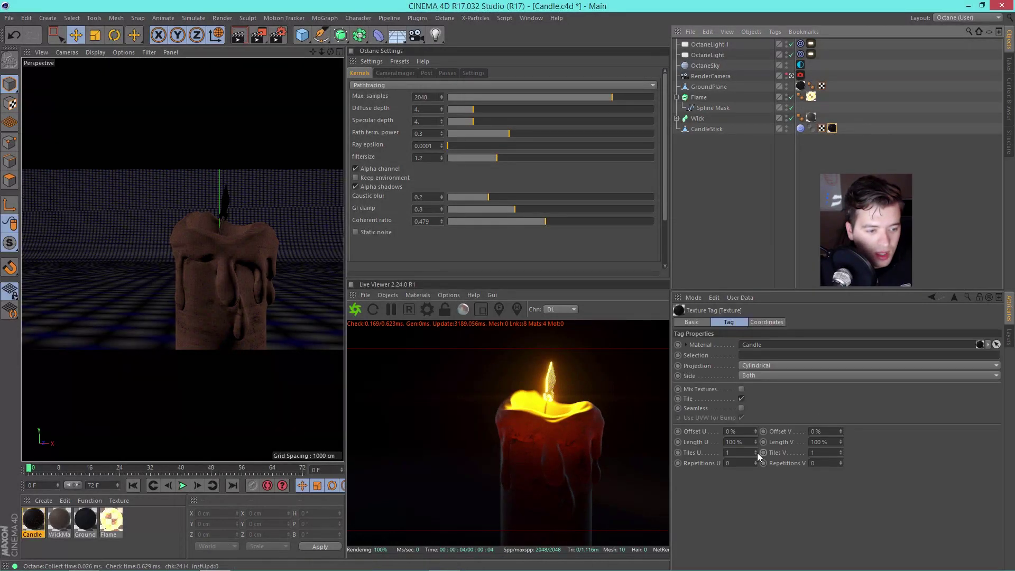
pyautogui.doubleClick(731, 441)
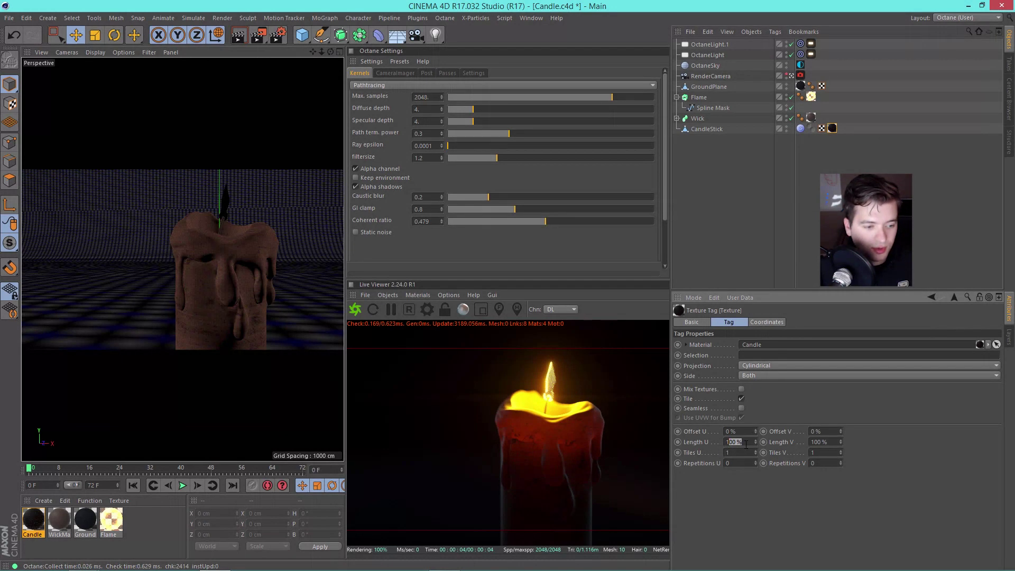
pyautogui.write('20')
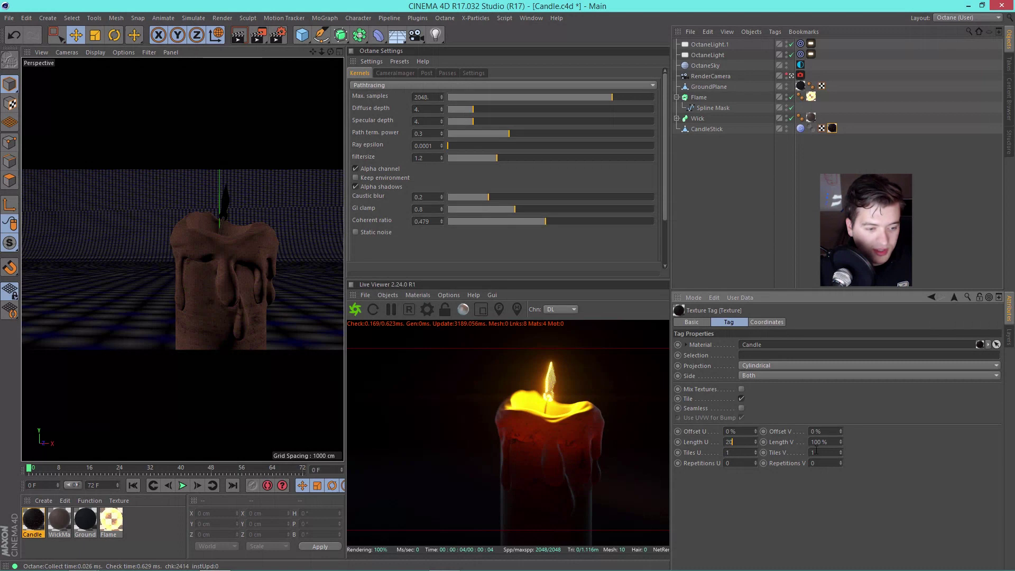
pyautogui.press('Tab')
pyautogui.write('20')
pyautogui.press('Return')
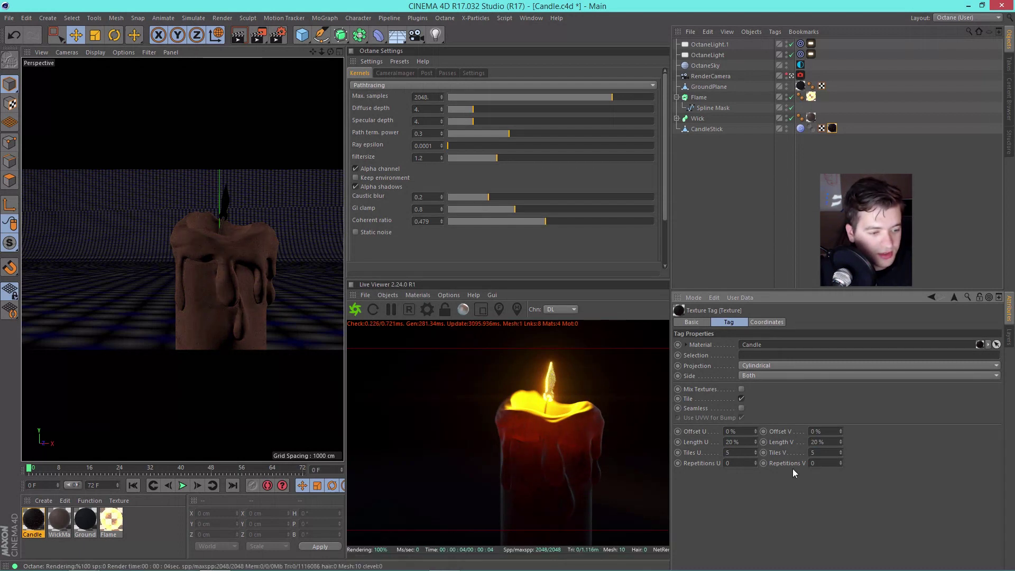
# - Set Length U to 50% and Tiles V to 3 on the CandleStick texture tag
pyautogui.doubleClick(732, 442)
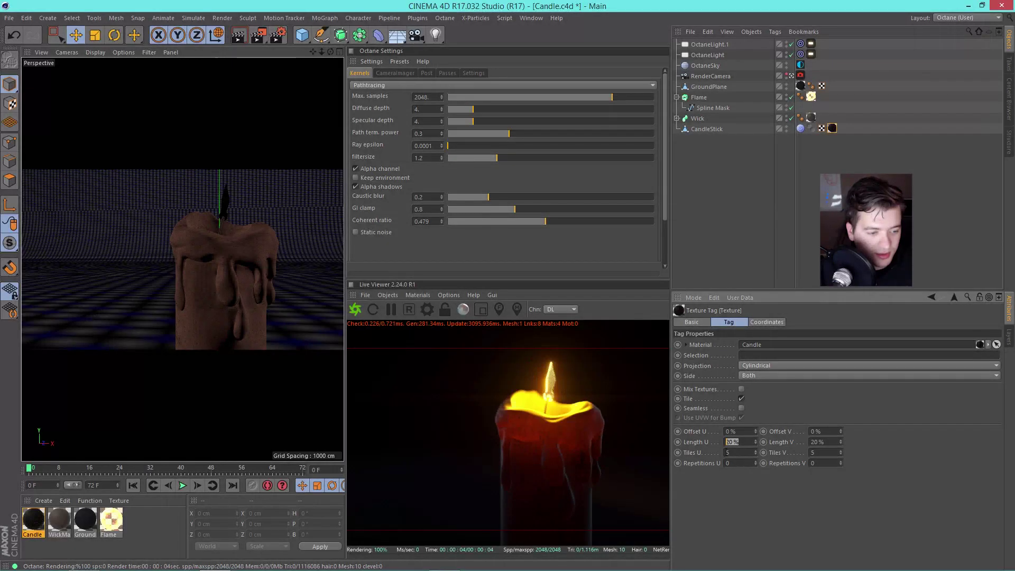
pyautogui.write('50')
pyautogui.press('Return')
pyautogui.doubleClick(814, 452)
pyautogui.write('3')
pyautogui.press('Return')
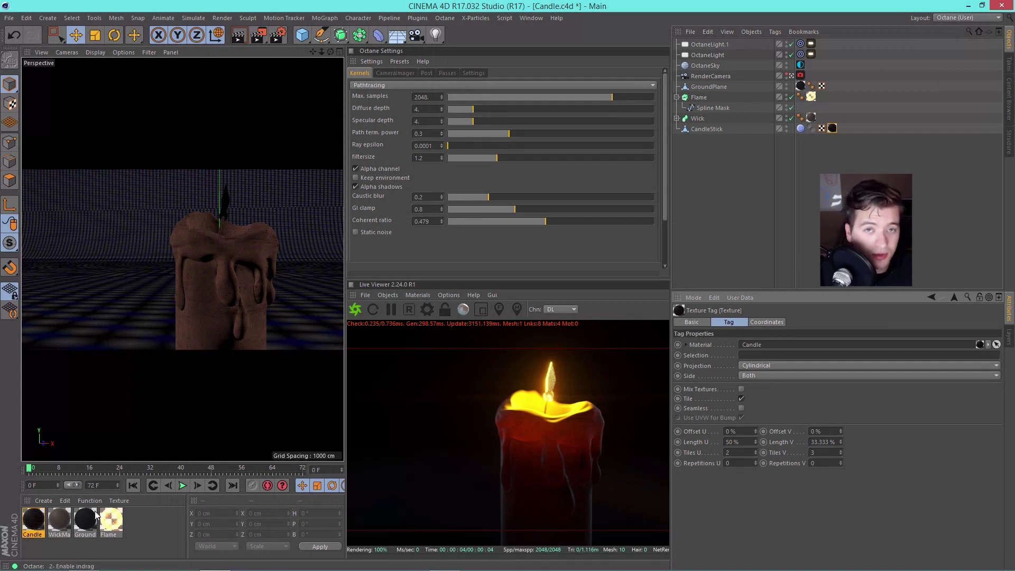
# - Copy the grime ImageTexture from the Candle material's transmission Multiply and paste it into the Reflection channel's texture
pyautogui.doubleClick(32, 524)
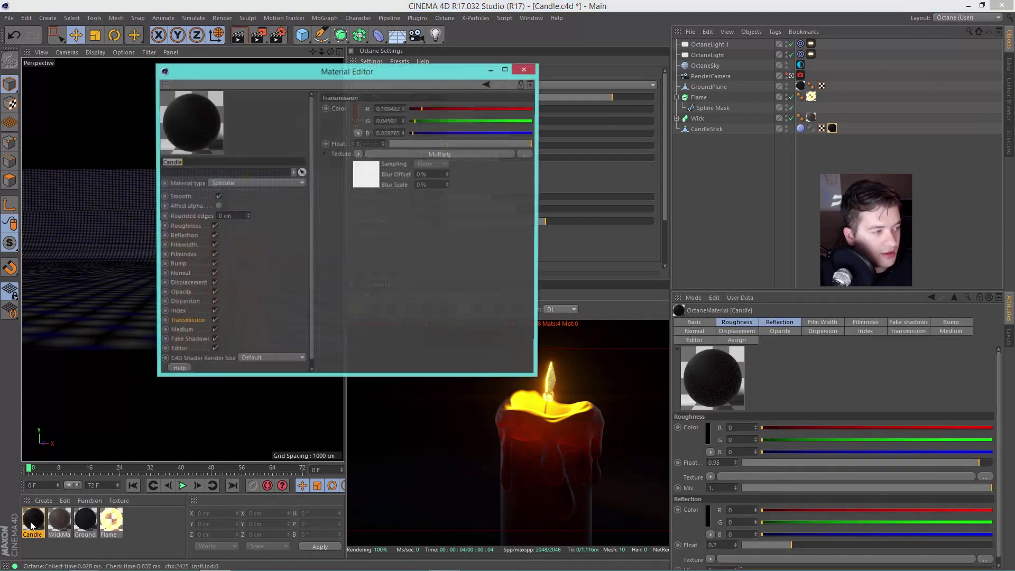
pyautogui.moveTo(311, 73); pyautogui.dragTo(592, 87)
pyautogui.click(667, 168)
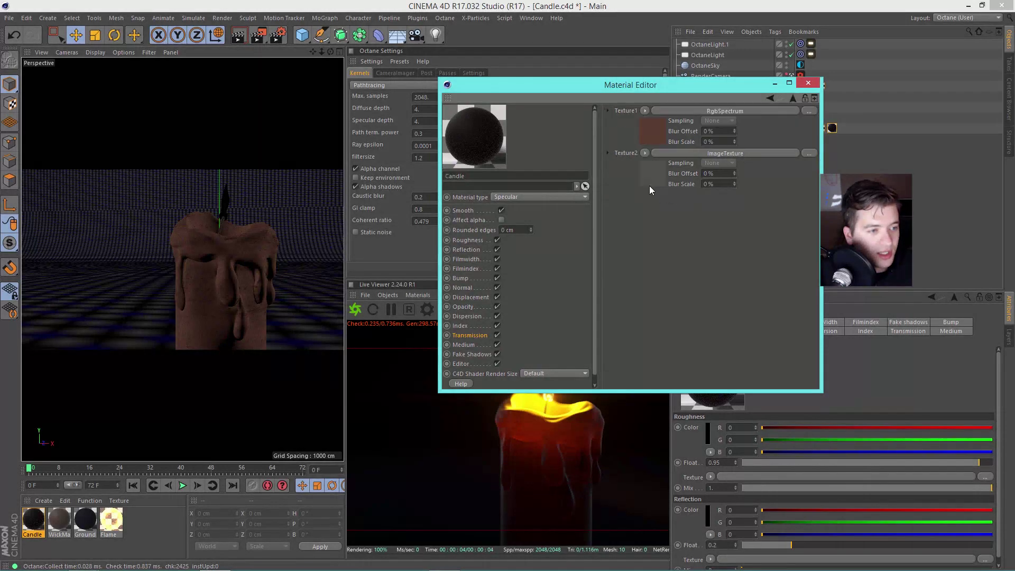
pyautogui.click(645, 154)
pyautogui.click(662, 198)
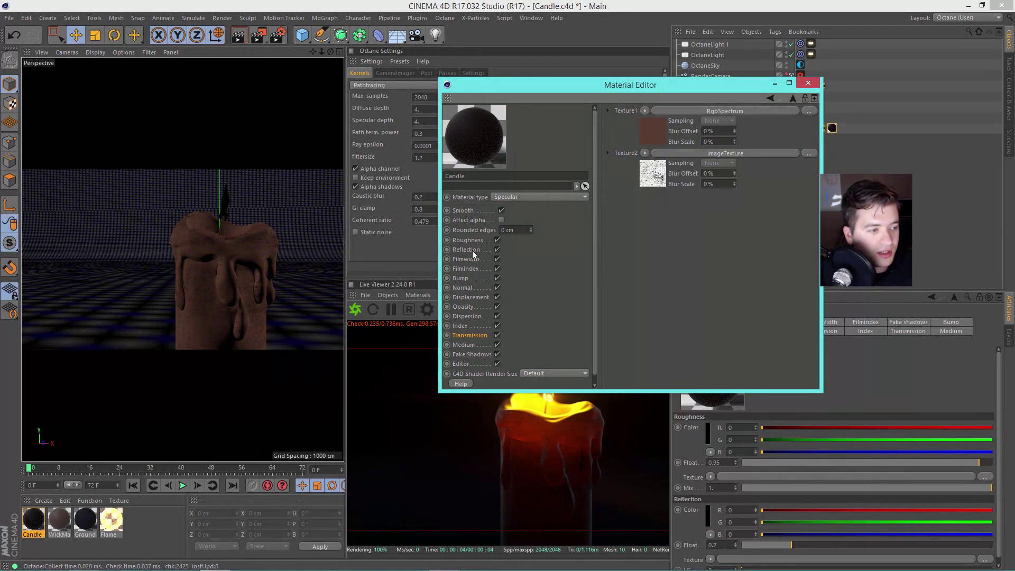
pyautogui.click(465, 239)
pyautogui.click(476, 250)
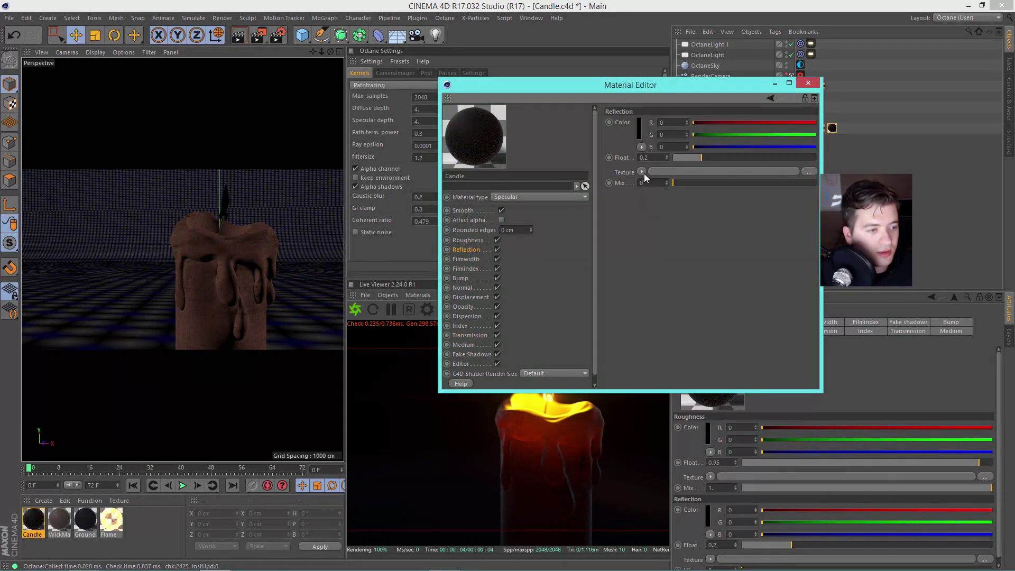
pyautogui.click(642, 173)
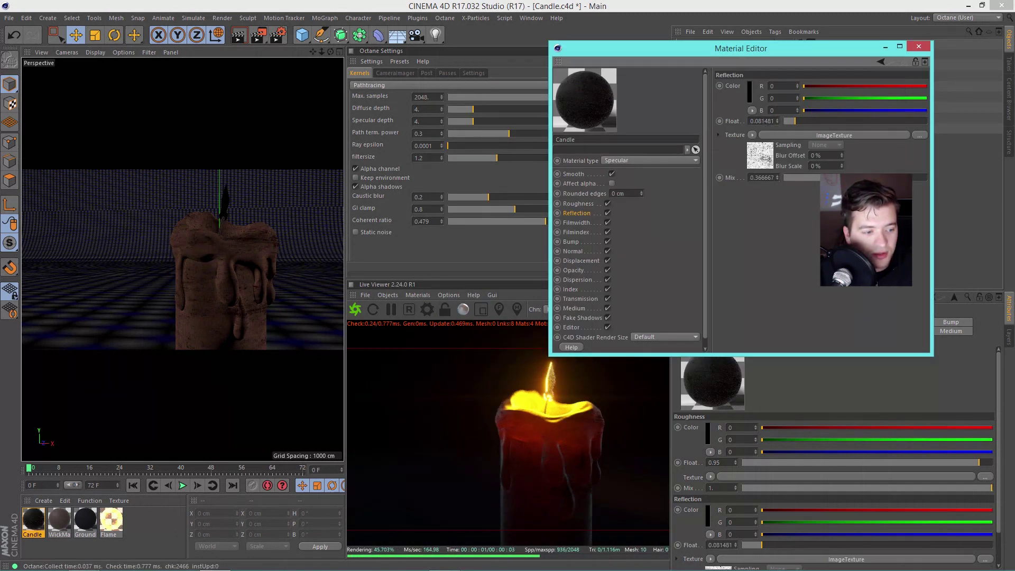
# - Try stronger and weaker Mix amounts for the reflection's grime texture, settling on a Mix of 0.22
pyautogui.moveTo(836, 178)
pyautogui.mouseDown()
pyautogui.moveTo(807, 177)
pyautogui.moveTo(844, 177)
pyautogui.mouseUp()
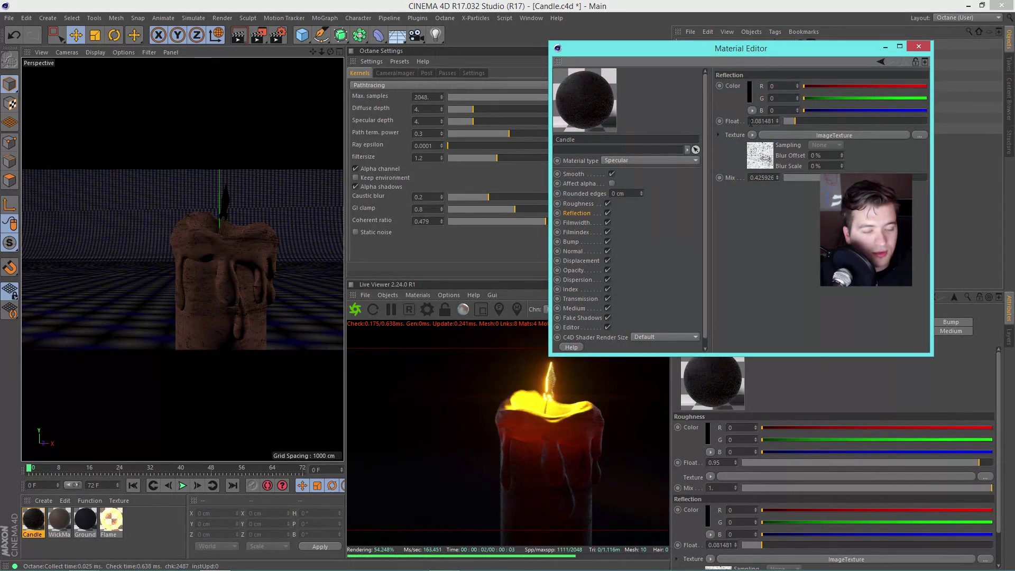
pyautogui.moveTo(793, 178); pyautogui.dragTo(800, 177)
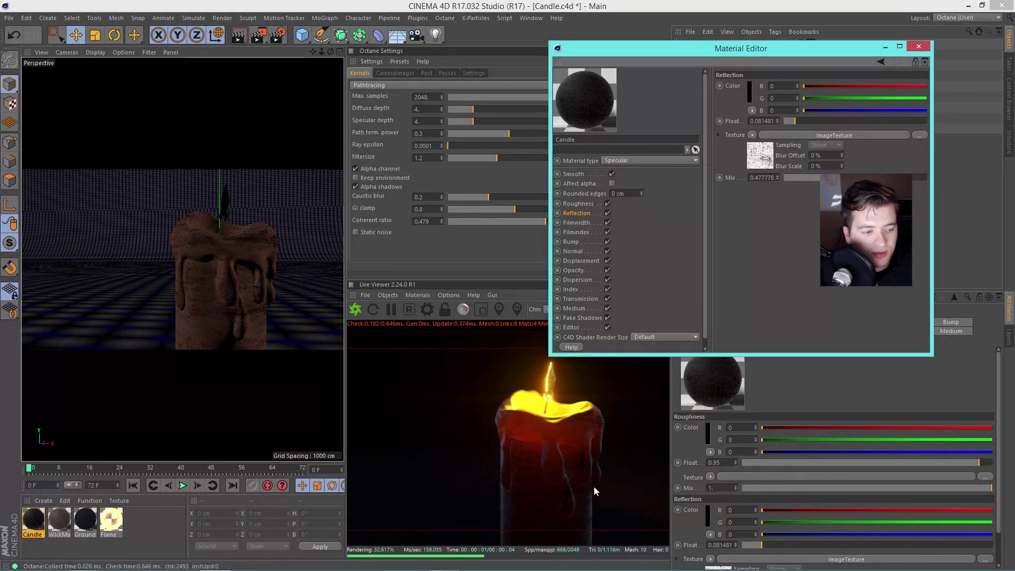
pyautogui.moveTo(853, 177); pyautogui.dragTo(828, 178)
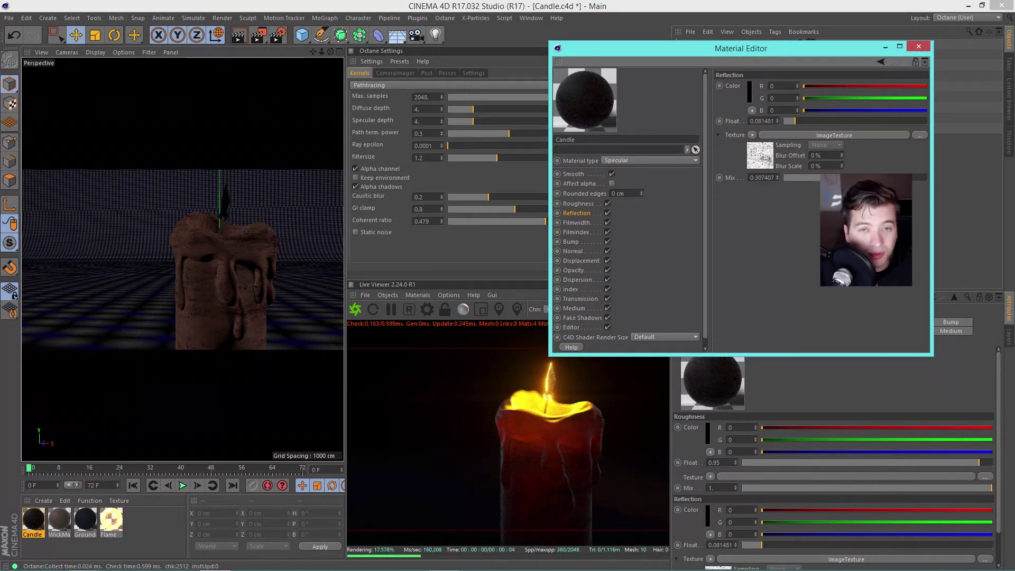
pyautogui.moveTo(828, 177); pyautogui.dragTo(812, 178)
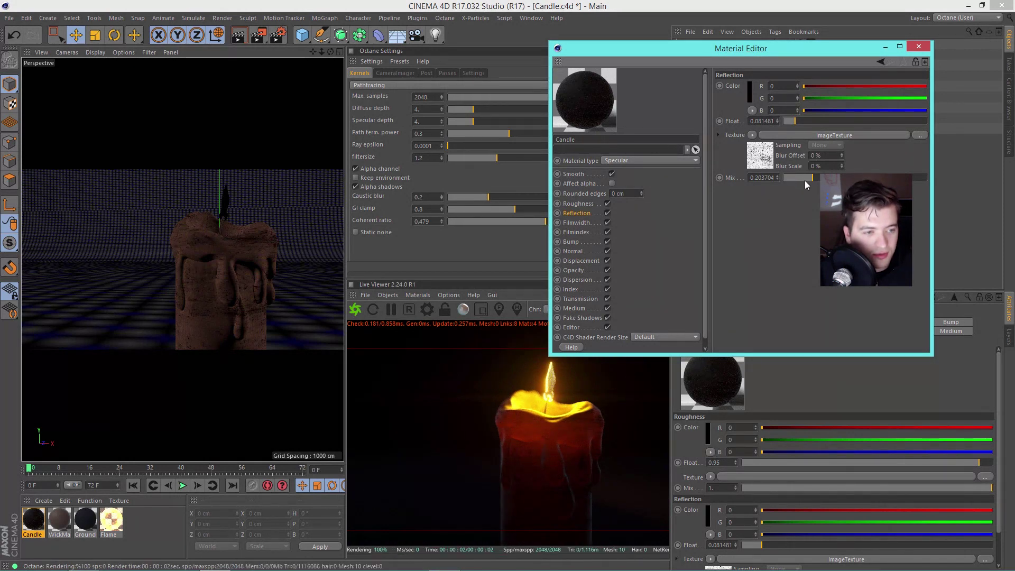
pyautogui.moveTo(778, 177); pyautogui.dragTo(777, 177)
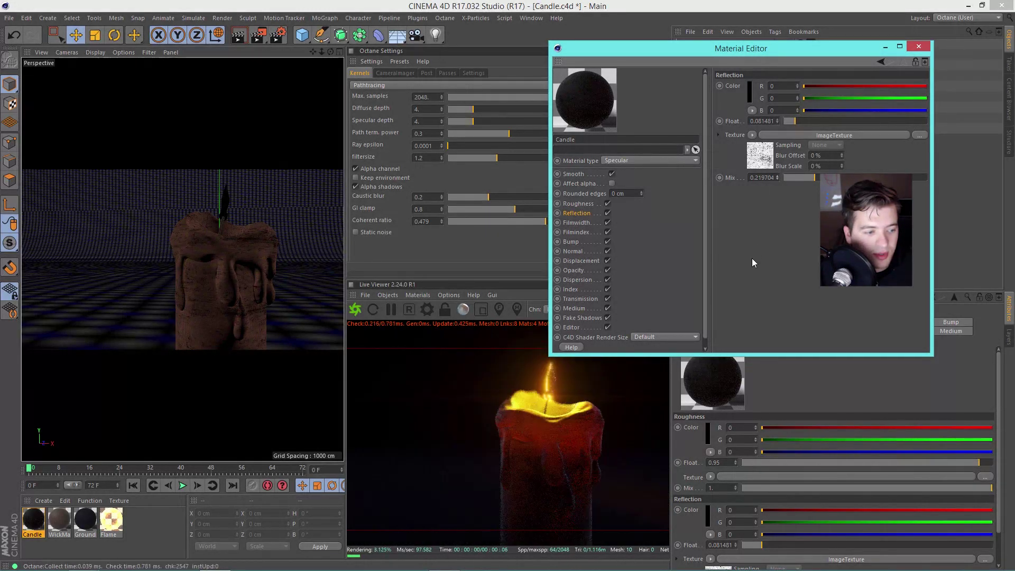
pyautogui.doubleClick(762, 178)
pyautogui.write('0.22')
pyautogui.press('Return')
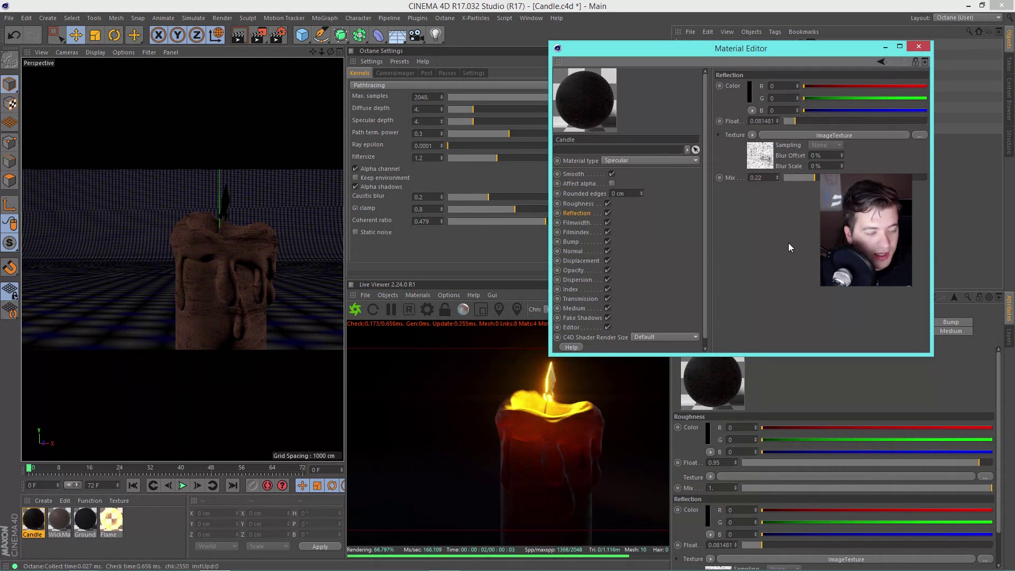
# - Brighten the brown RgbSpectrum colour in the Candle material's transmission Multiply to a value of 63%
pyautogui.click(580, 299)
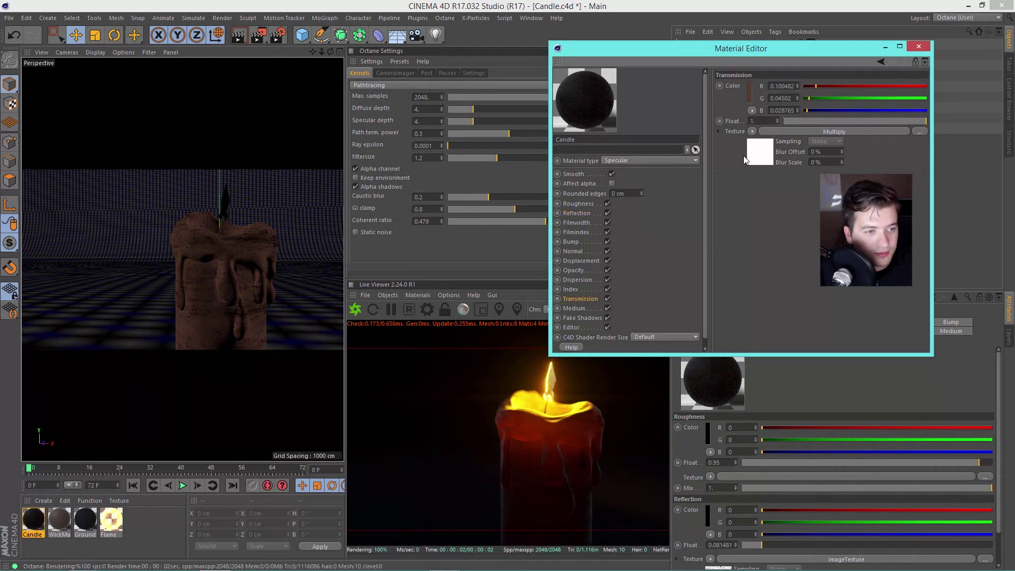
pyautogui.click(750, 98)
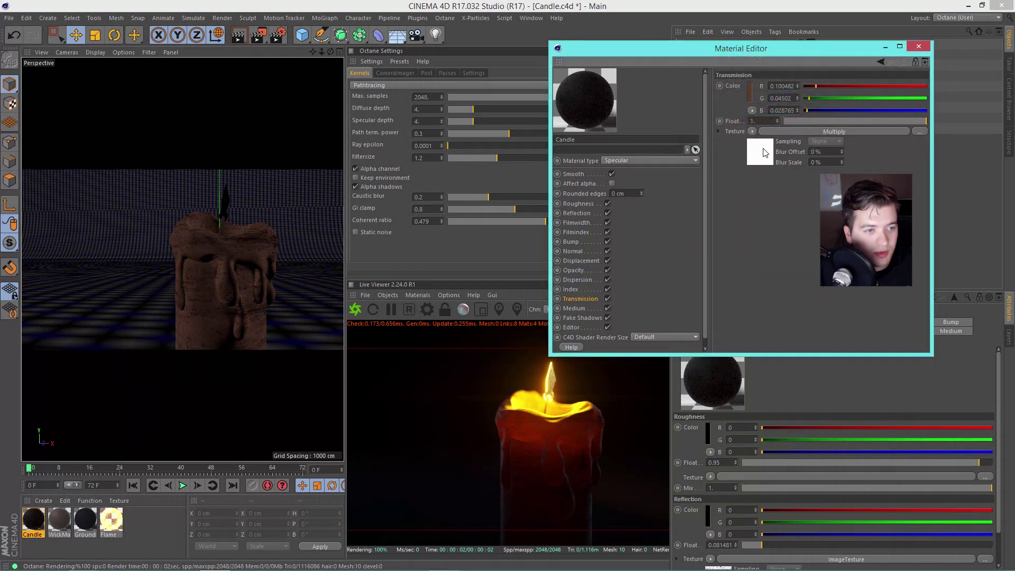
pyautogui.scroll(-3, 764, 108)
pyautogui.click(763, 101)
pyautogui.click(746, 82)
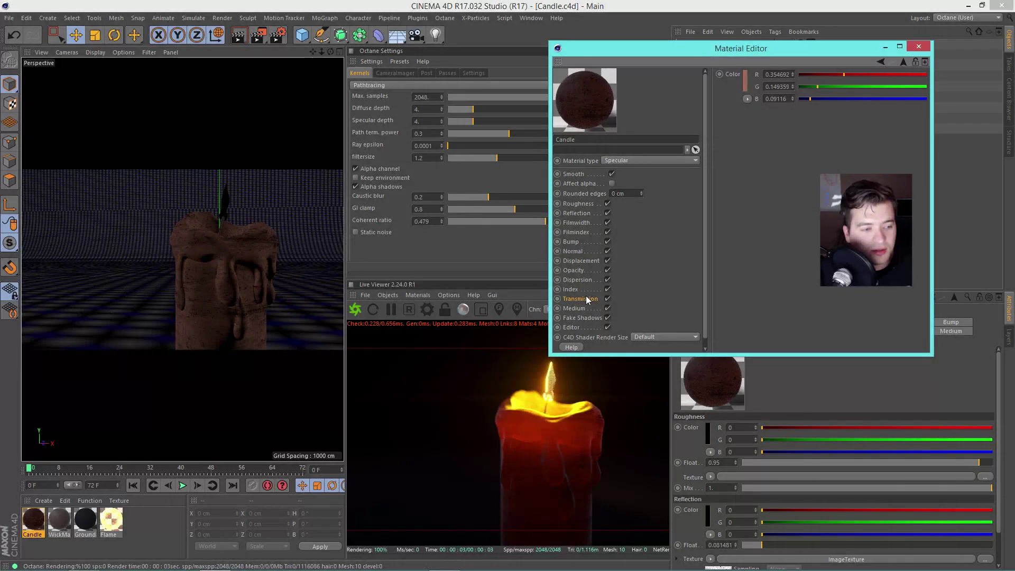
pyautogui.click(747, 101)
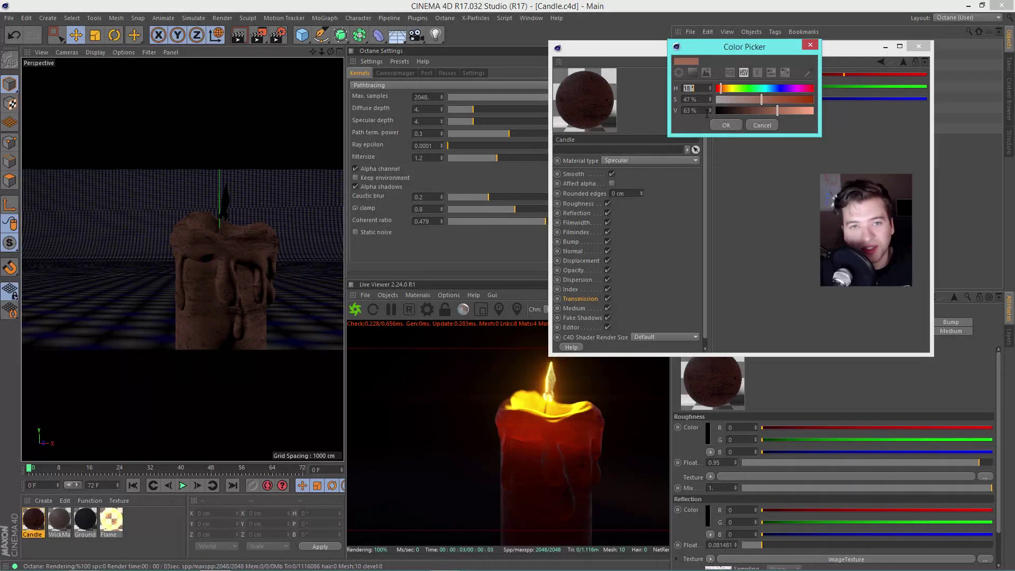
pyautogui.click(734, 127)
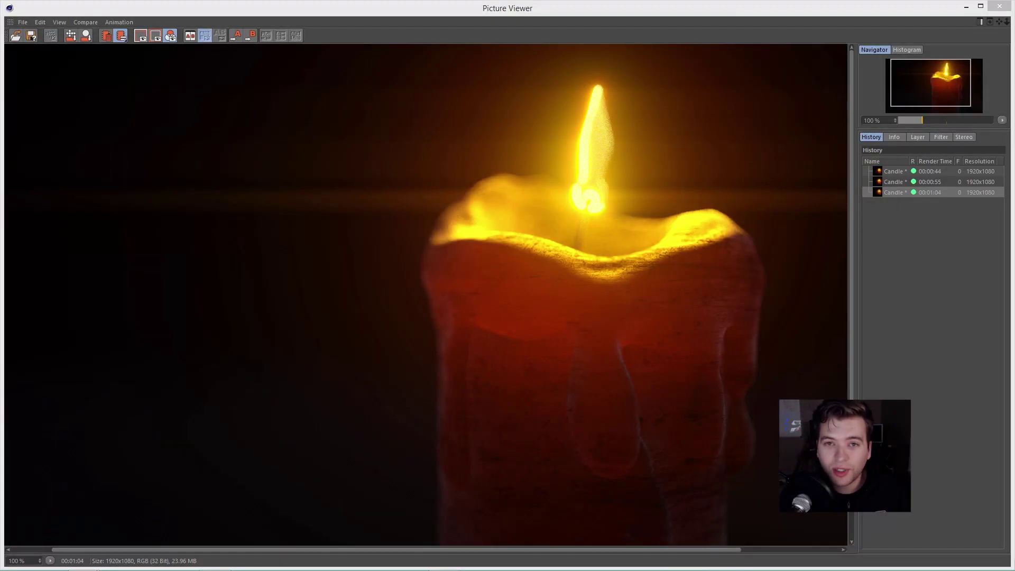
# - Examine the final candle render in the Picture Viewer and compare its flame and wax with the reference photo in the browser
pyautogui.moveTo(672, 179); pyautogui.dragTo(668, 216)
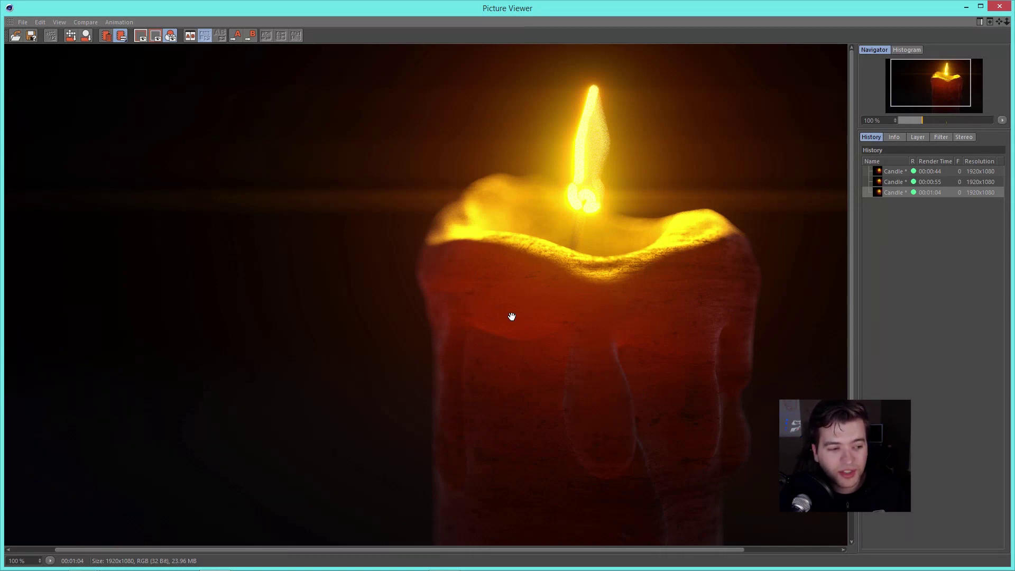
pyautogui.moveTo(550, 318); pyautogui.dragTo(567, 319)
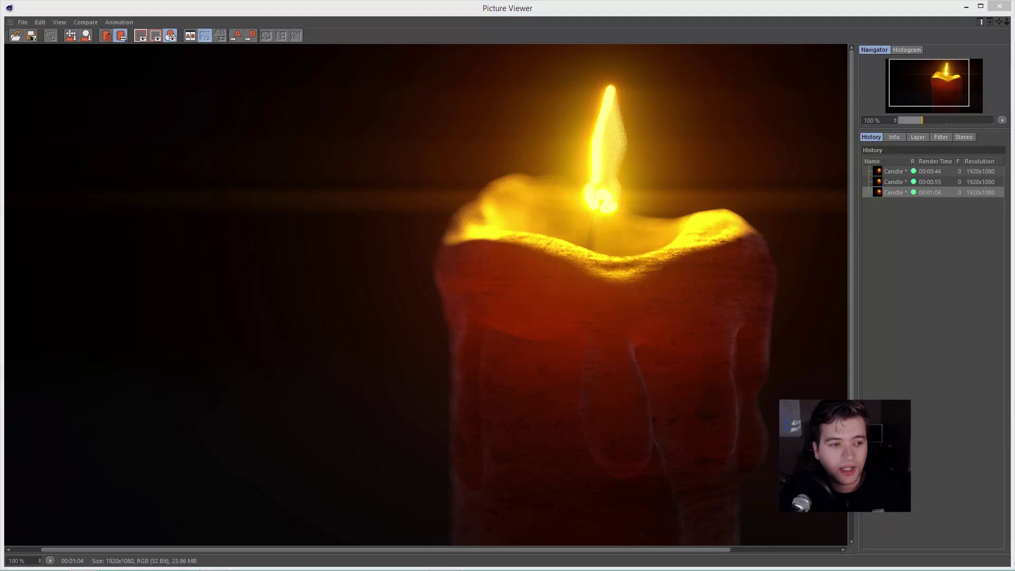
pyautogui.hotkey('alt', 'Tab')
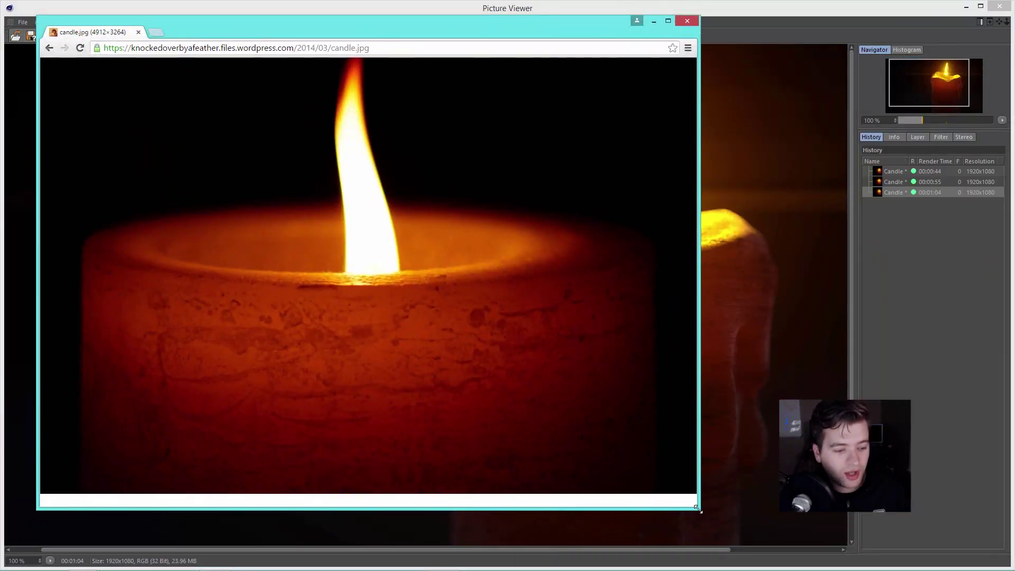
pyautogui.moveTo(697, 508); pyautogui.dragTo(480, 523)
pyautogui.moveTo(379, 40); pyautogui.dragTo(364, 83)
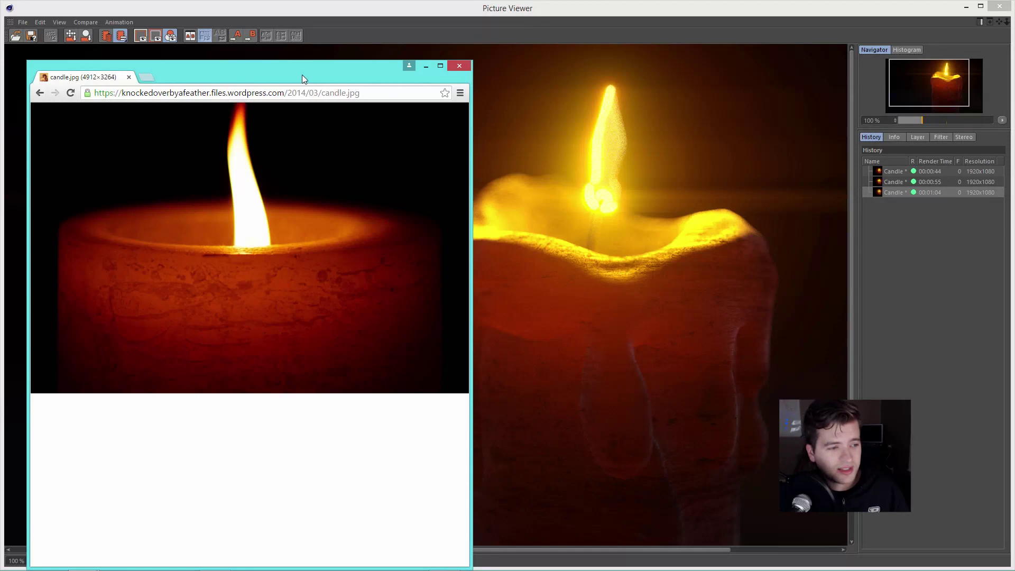
pyautogui.moveTo(302, 75)
pyautogui.mouseDown()
pyautogui.moveTo(317, 72)
pyautogui.moveTo(258, 75)
pyautogui.moveTo(305, 78)
pyautogui.mouseUp()
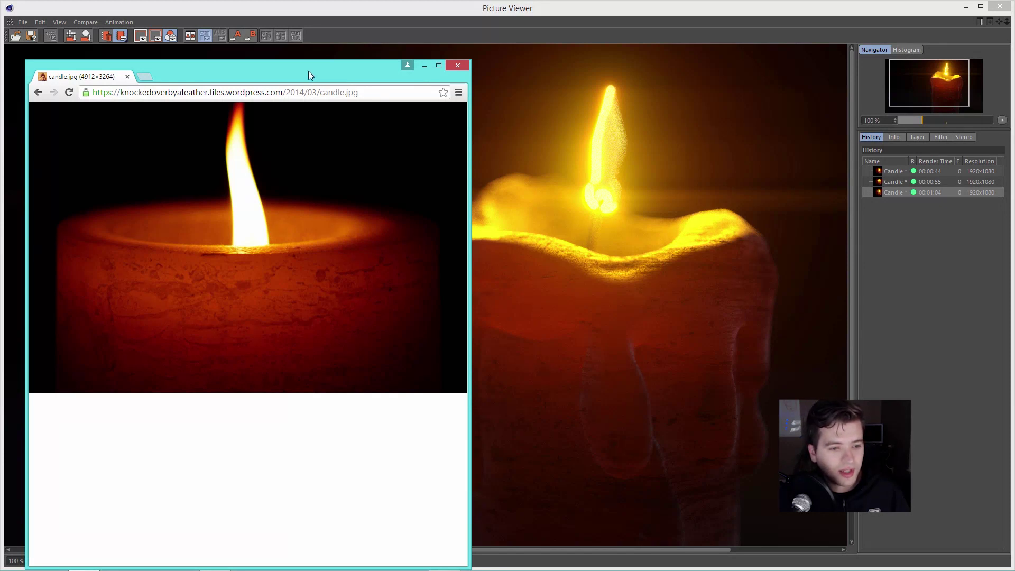
pyautogui.moveTo(309, 71); pyautogui.dragTo(0, 63)
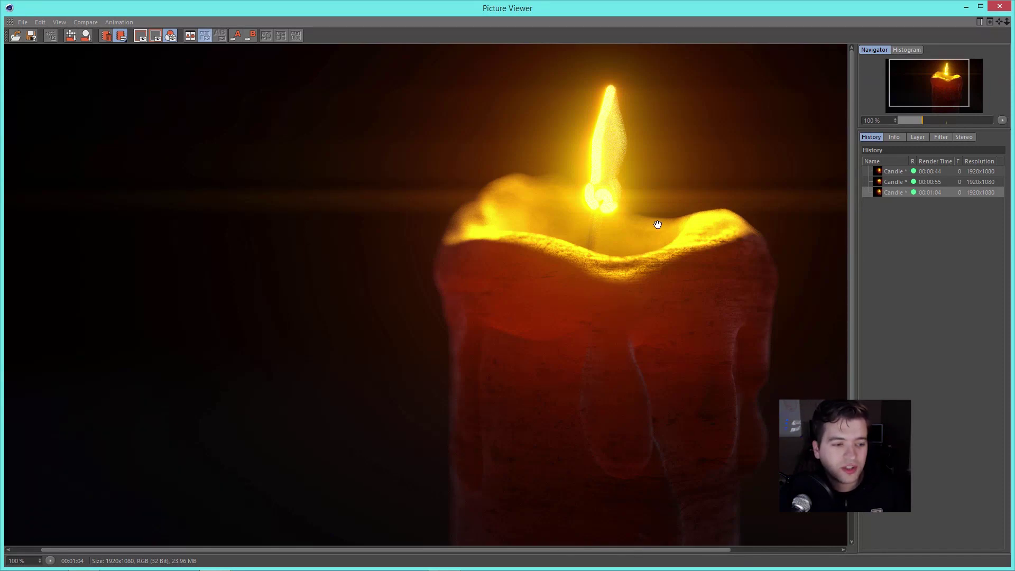
pyautogui.moveTo(603, 235); pyautogui.dragTo(579, 252)
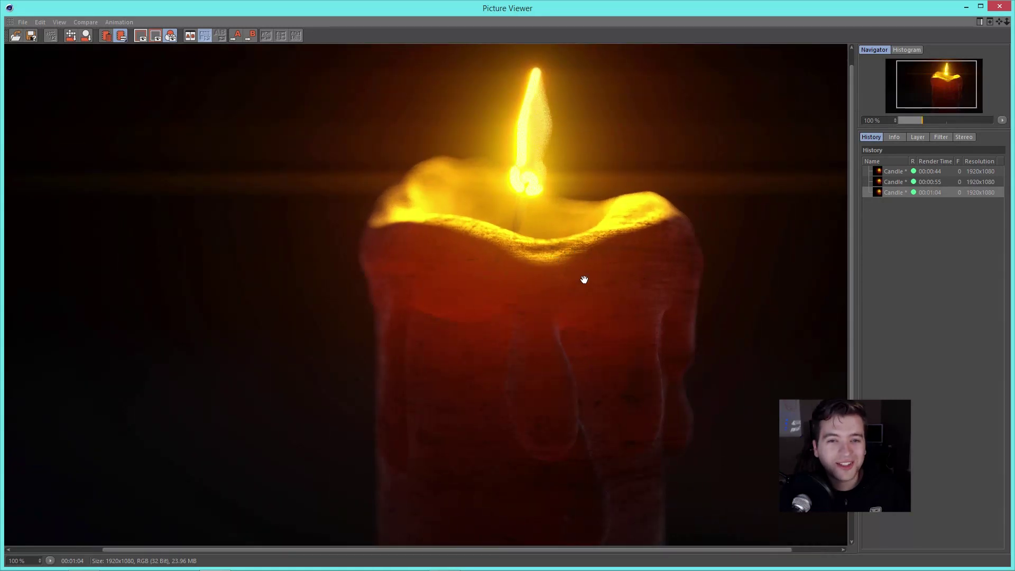